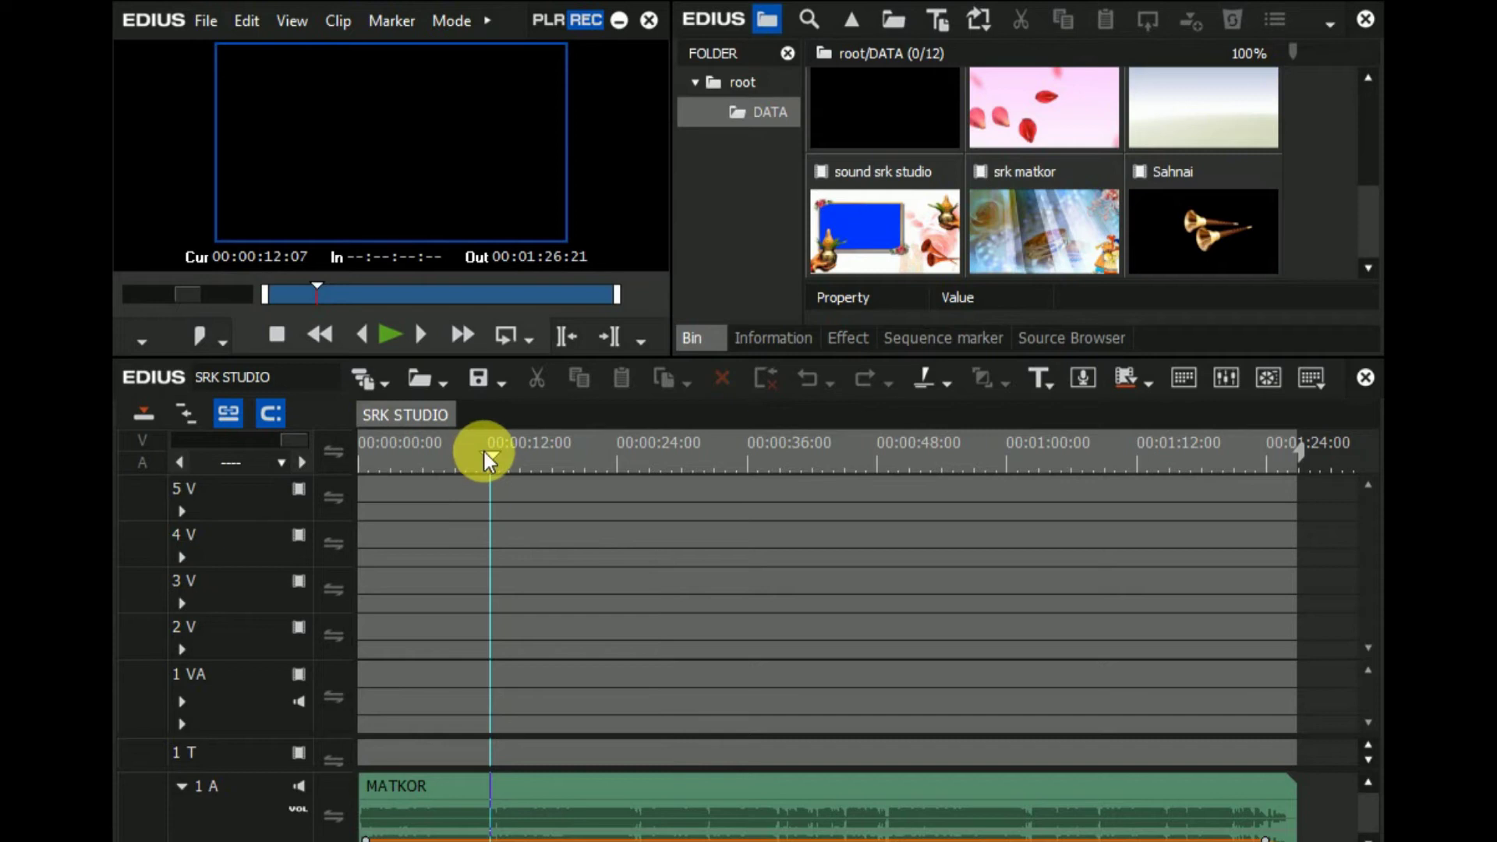
pyautogui.moveTo(484, 452); pyautogui.dragTo(351, 457)
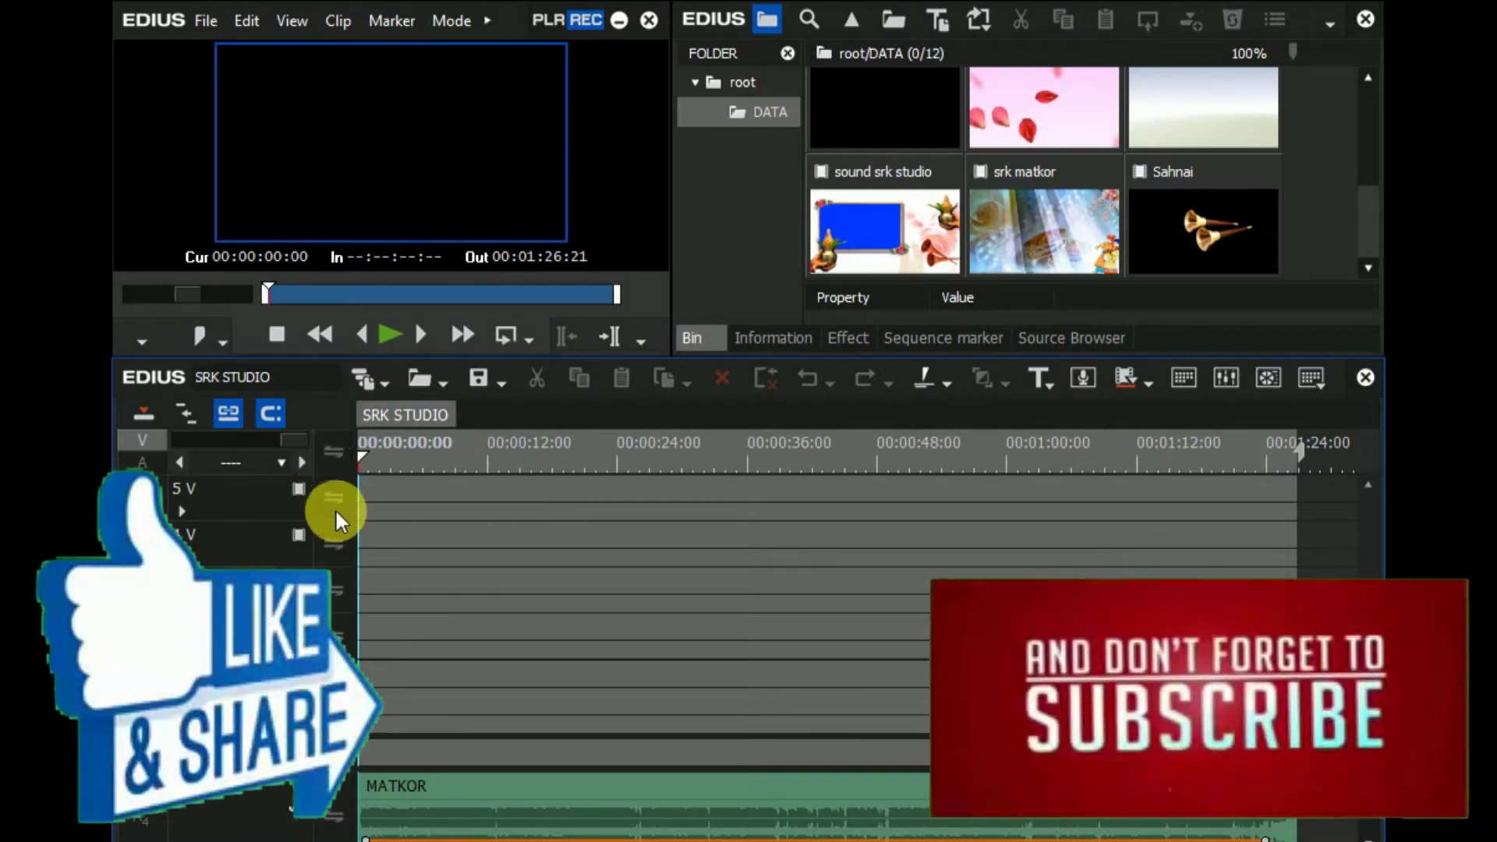
pyautogui.moveTo(507, 841)
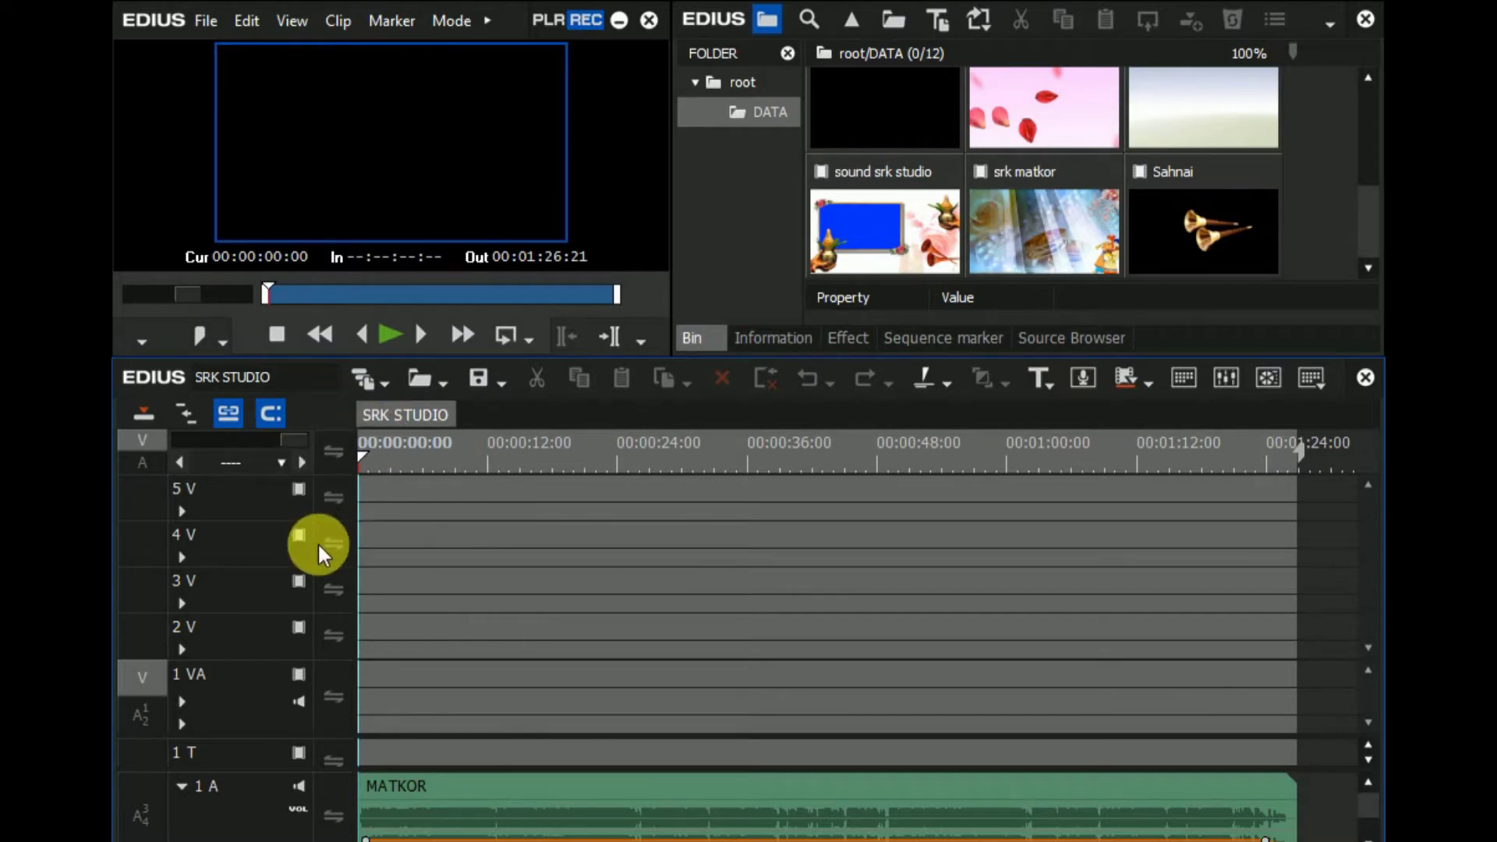
pyautogui.click(378, 460)
pyautogui.moveTo(366, 456); pyautogui.dragTo(343, 455)
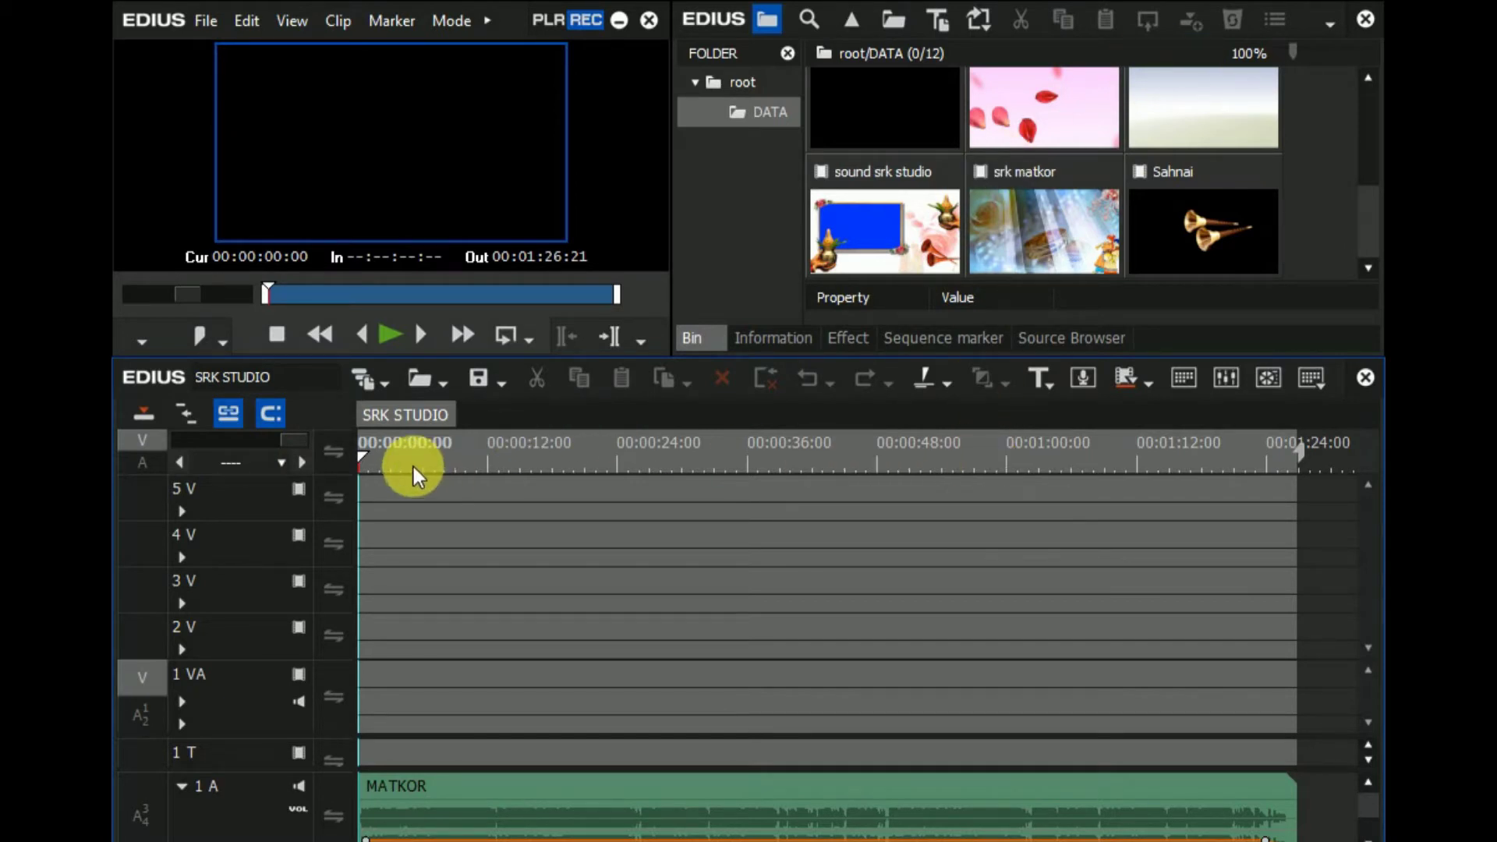
pyautogui.click(391, 456)
pyautogui.moveTo(393, 456); pyautogui.dragTo(328, 450)
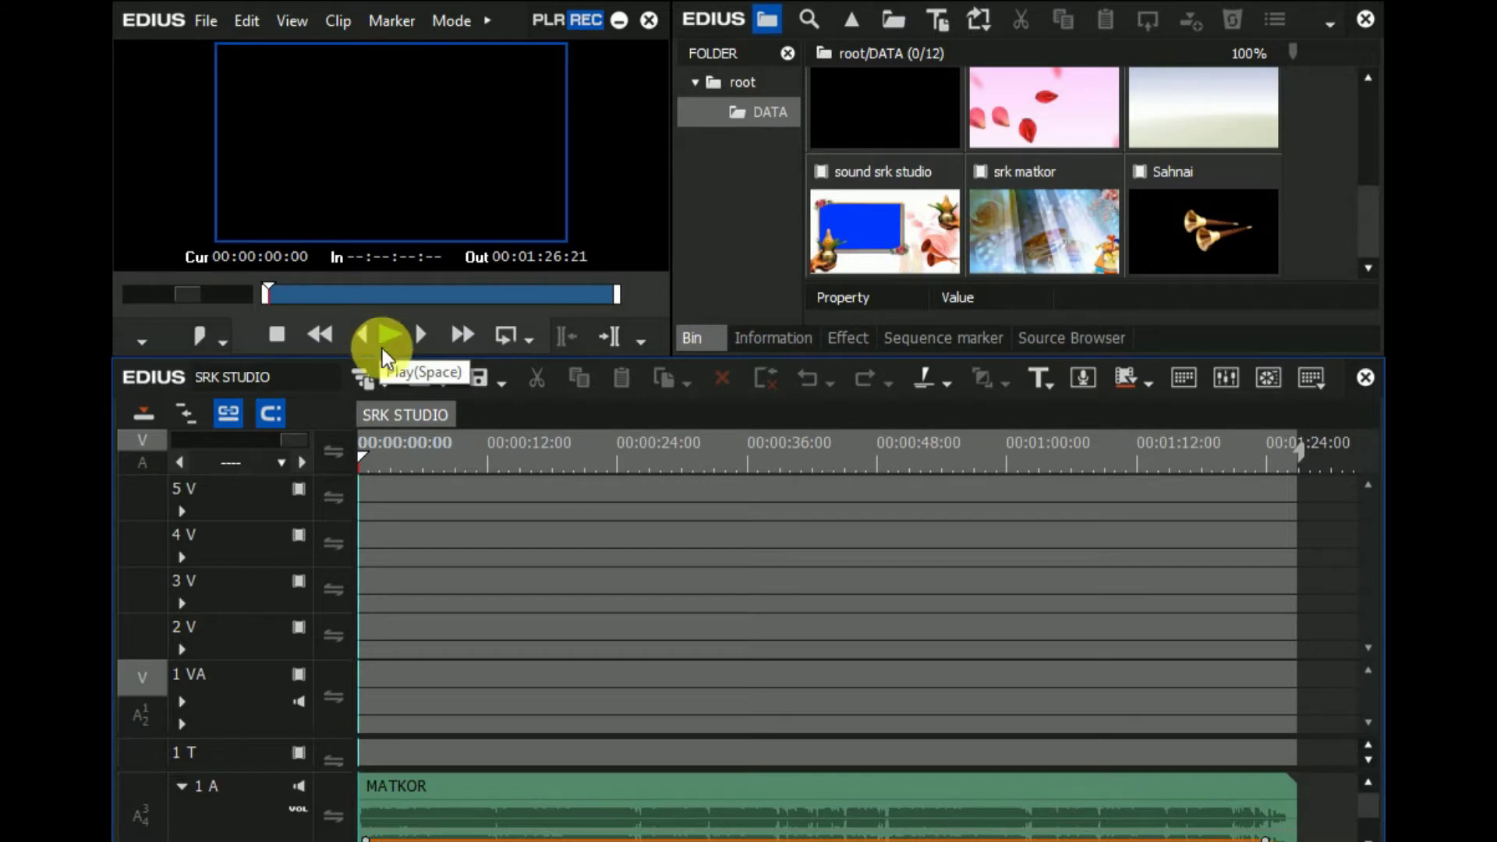
# - Return the playhead to the start of the timeline and play the opening of the MATKOR audio
pyautogui.click(455, 467)
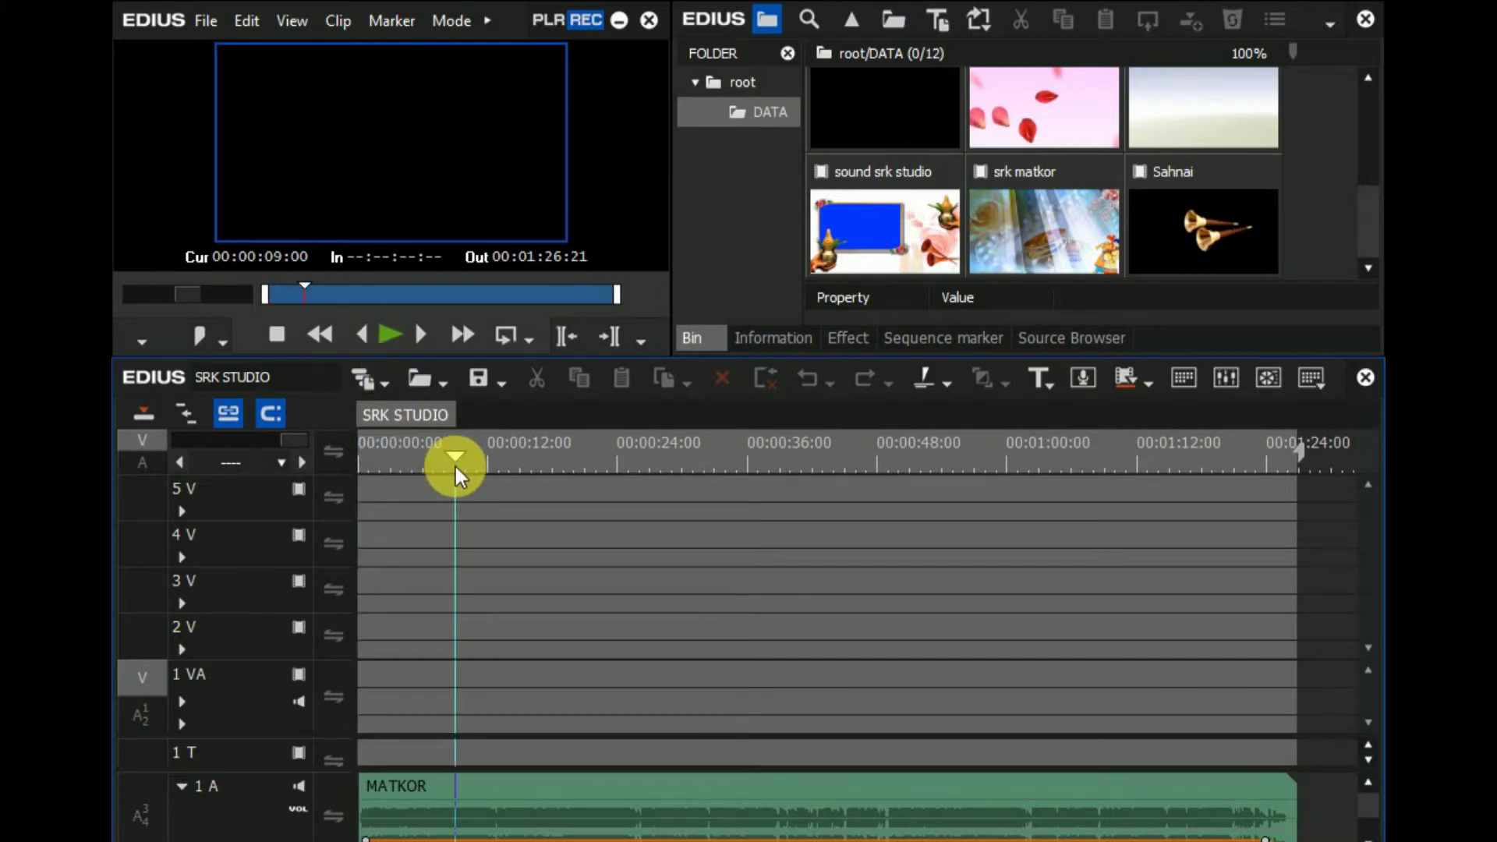
pyautogui.moveTo(455, 457); pyautogui.dragTo(338, 454)
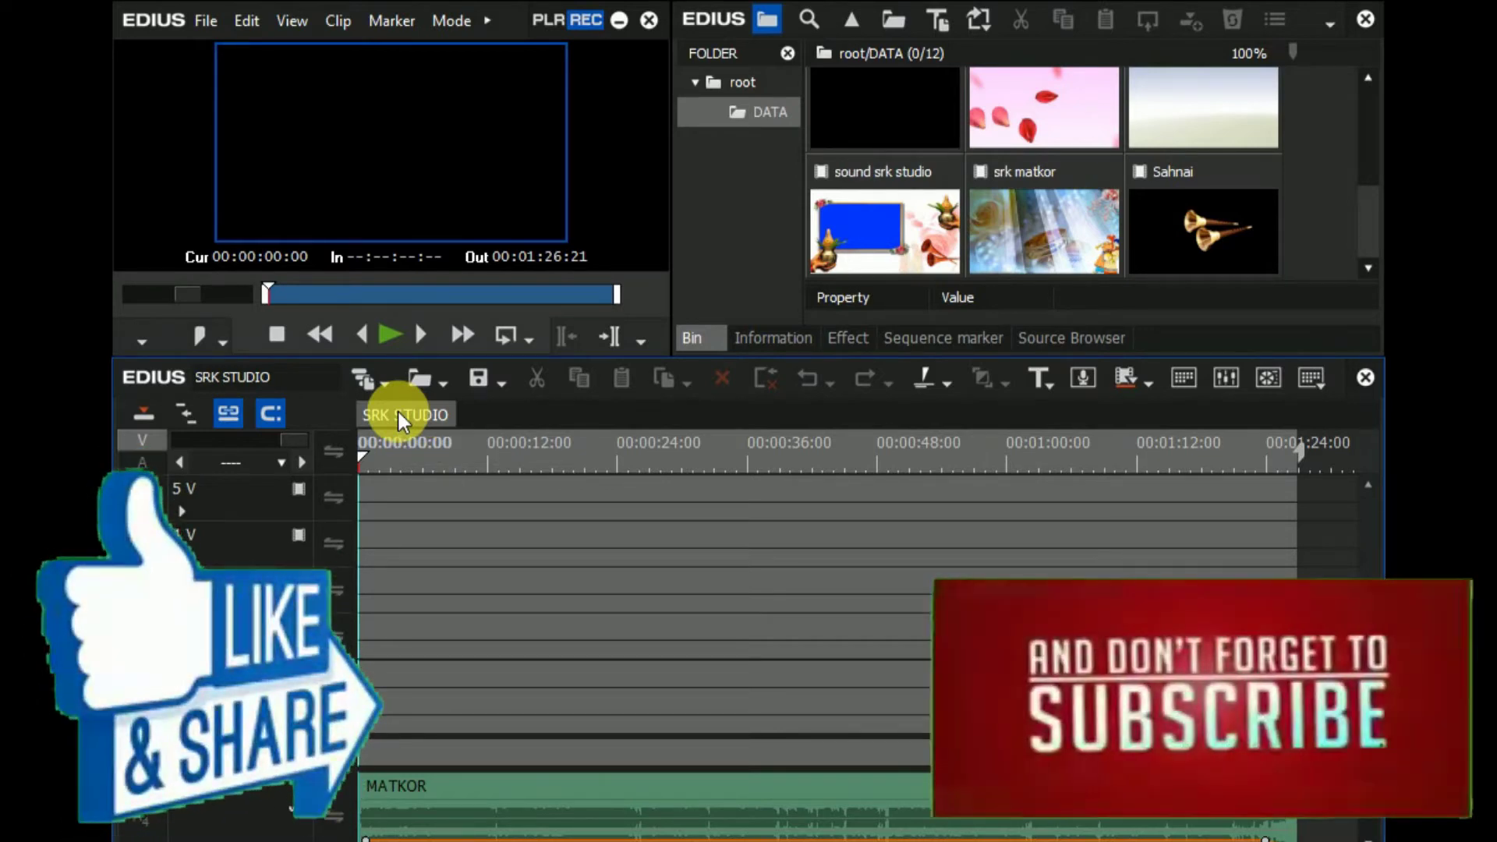
pyautogui.click(392, 336)
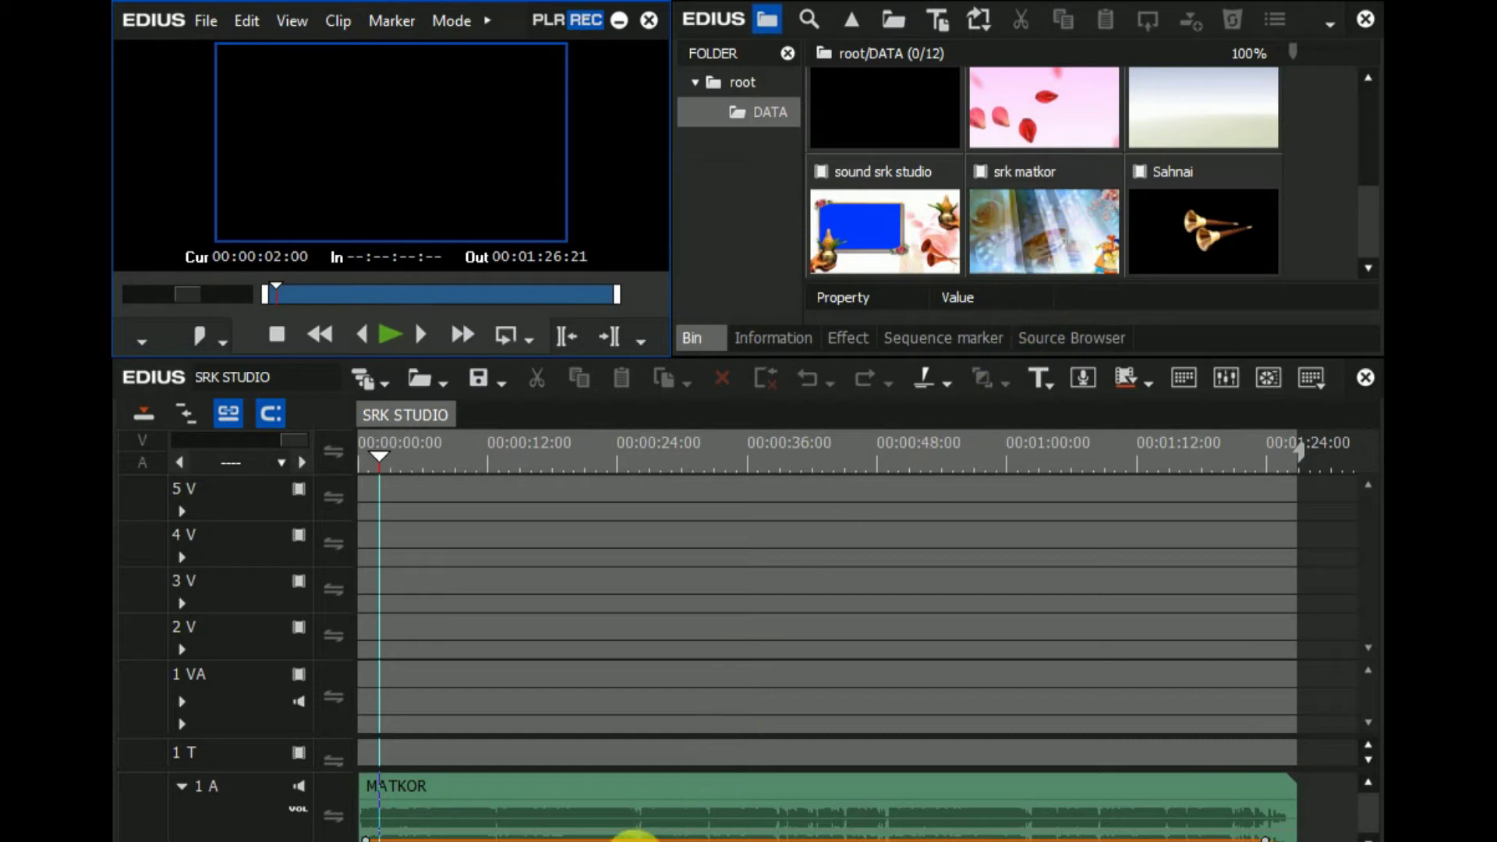
pyautogui.click(284, 495)
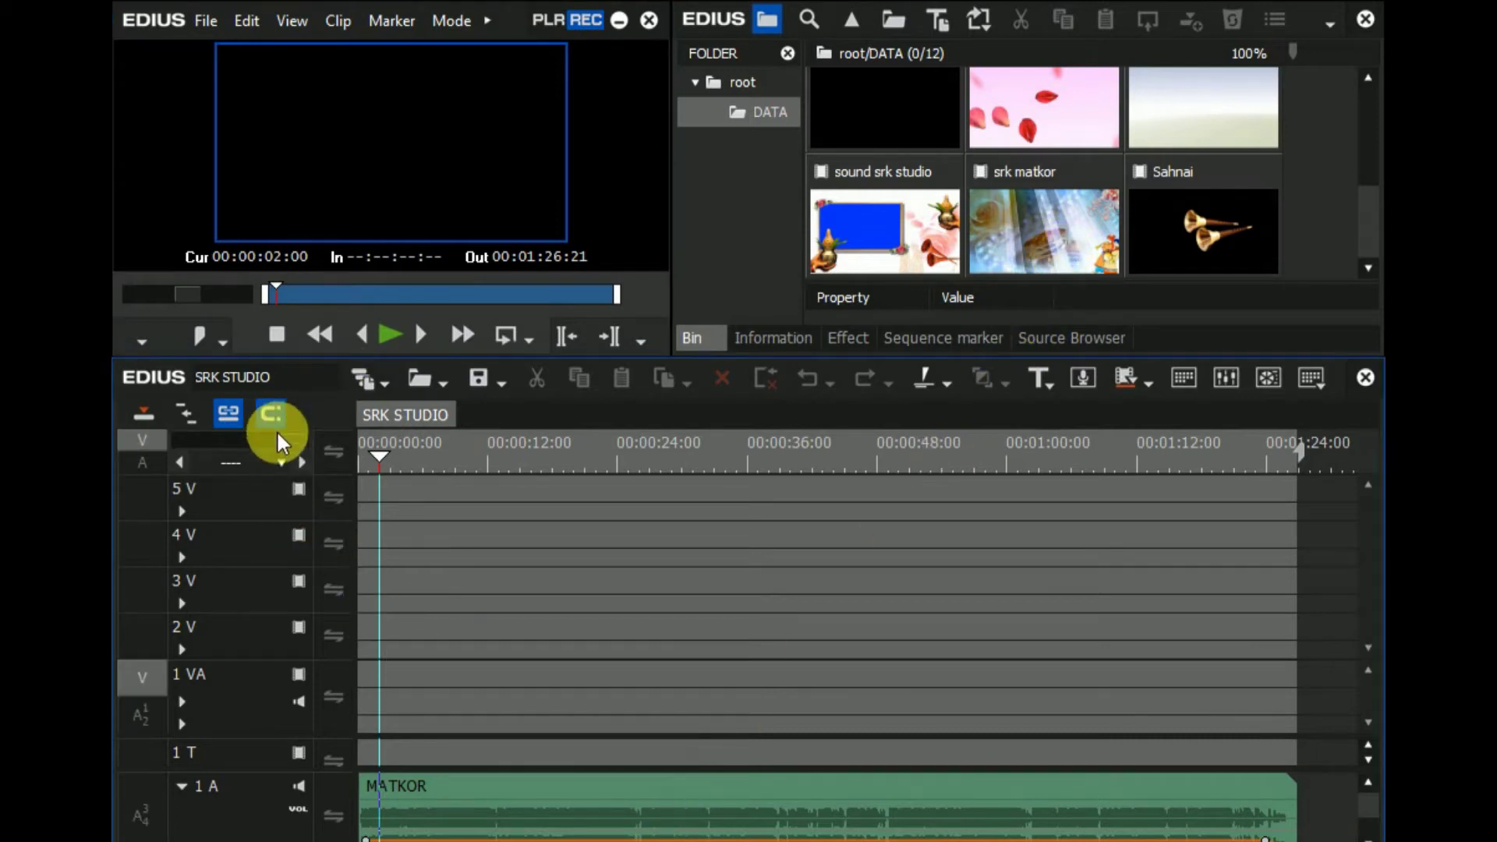
# - Zoom in on the timeline and check the MATKOR waveform breaks at about 00:00:06:18, 00:00:12:20 and 00:00:19:04
pyautogui.moveTo(301, 437); pyautogui.dragTo(213, 448)
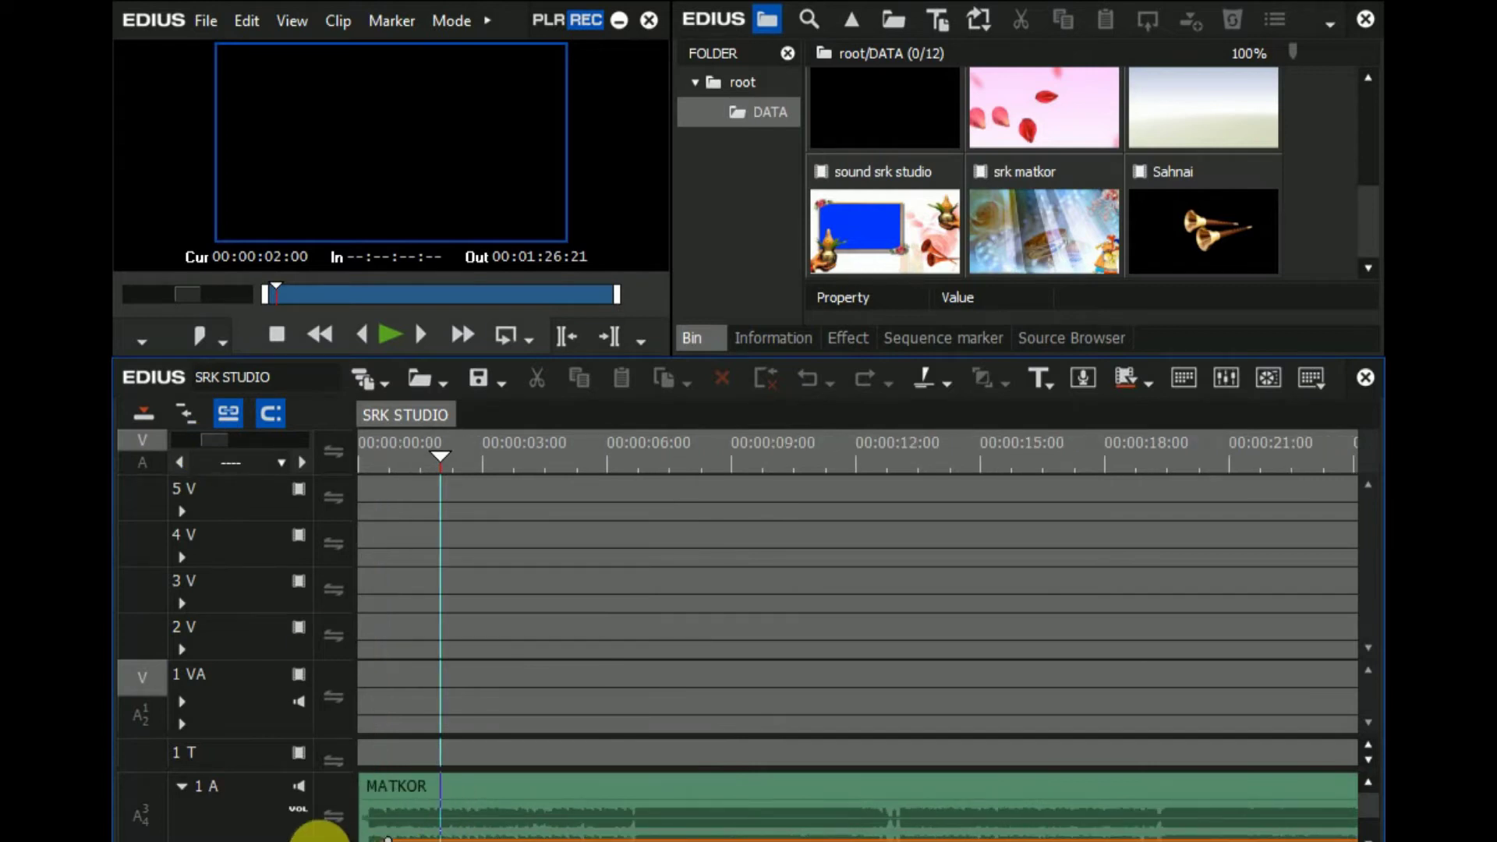
pyautogui.click(641, 454)
pyautogui.moveTo(631, 477); pyautogui.dragTo(636, 470)
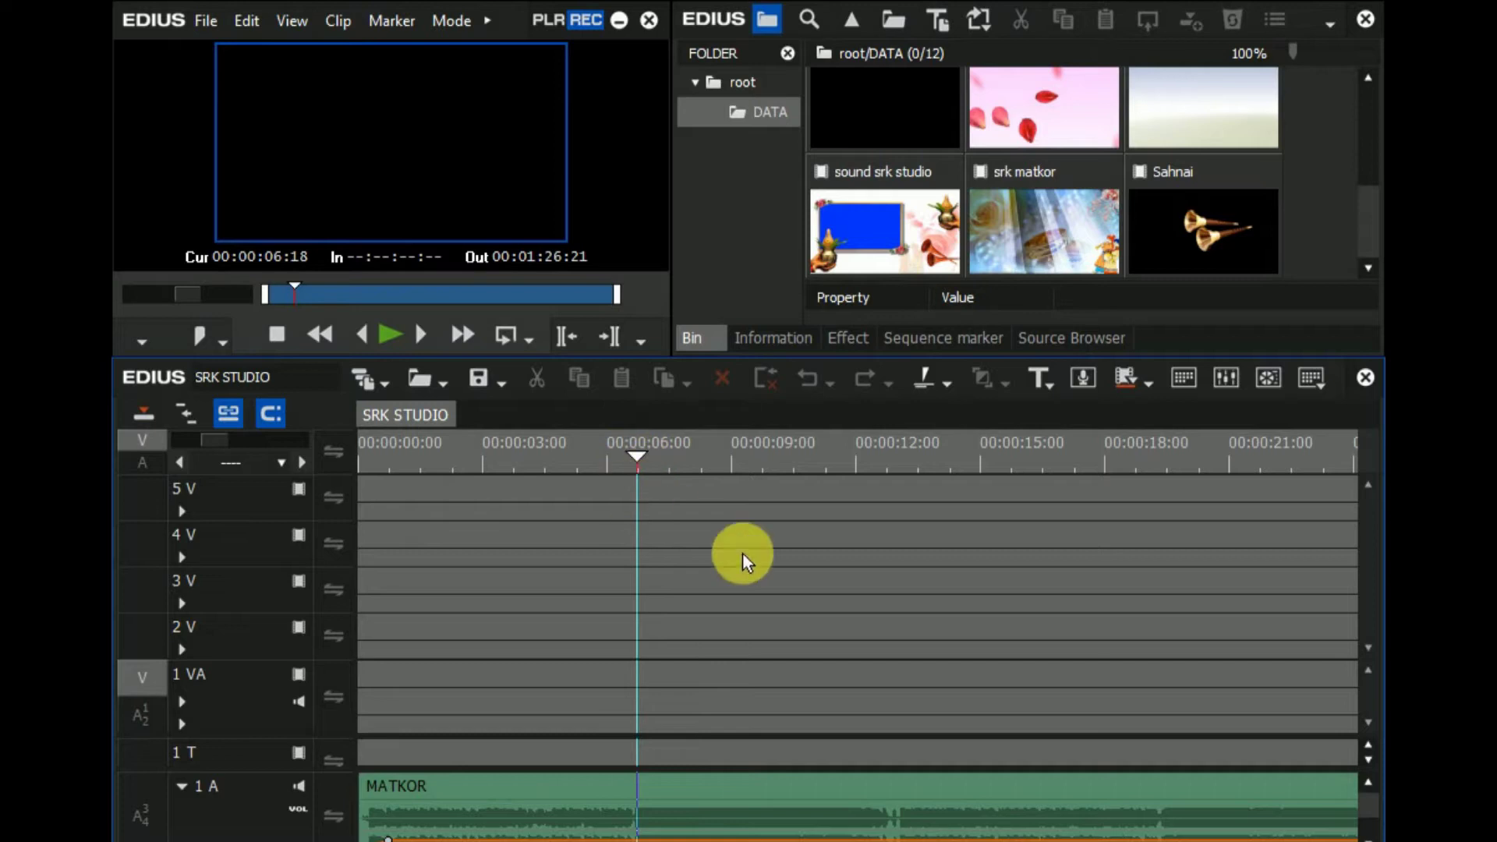
pyautogui.moveTo(875, 454); pyautogui.dragTo(889, 473)
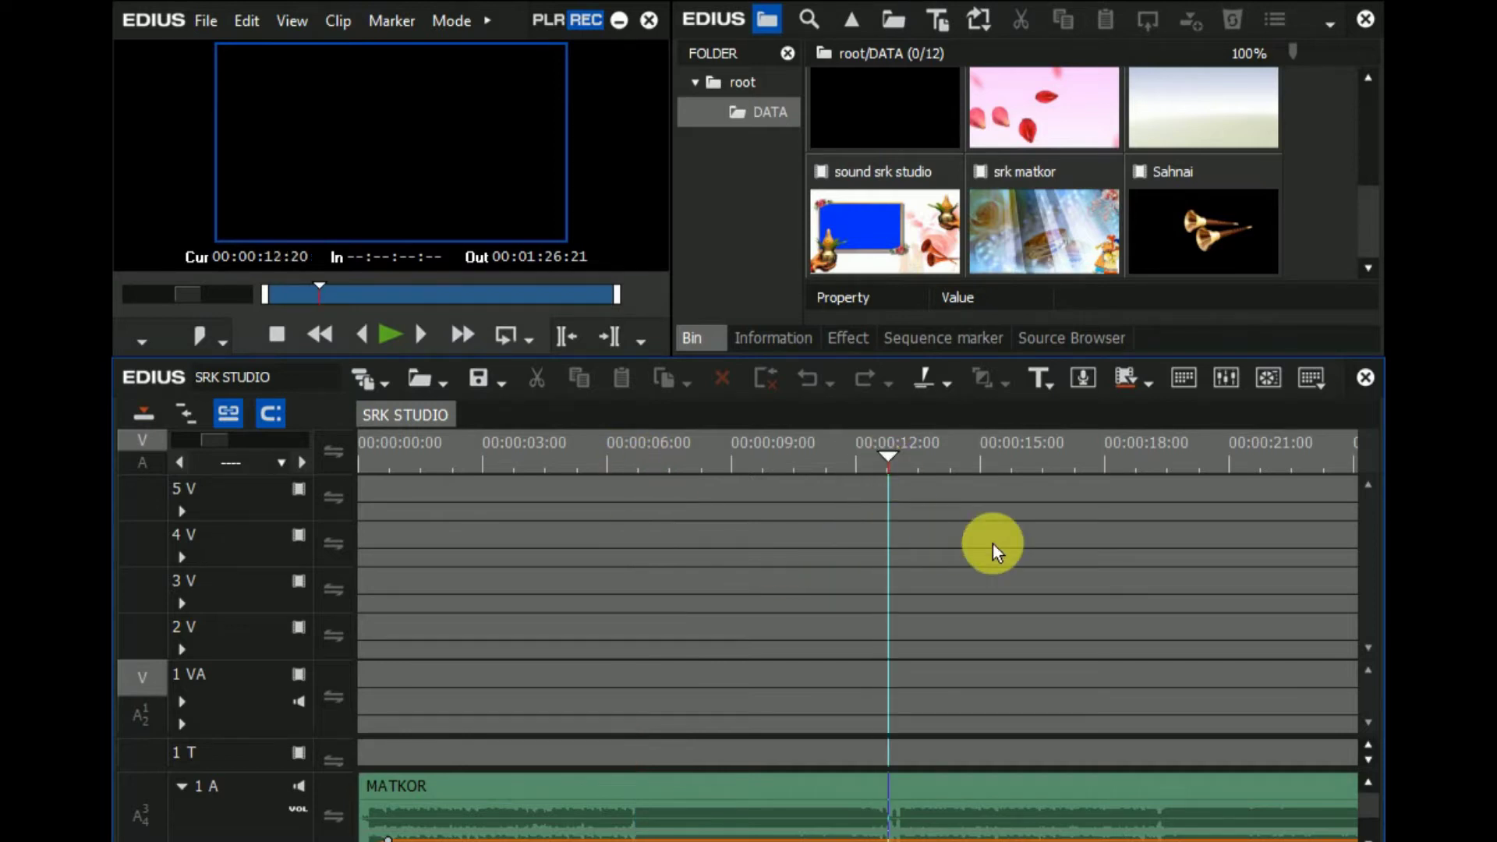
pyautogui.click(1152, 450)
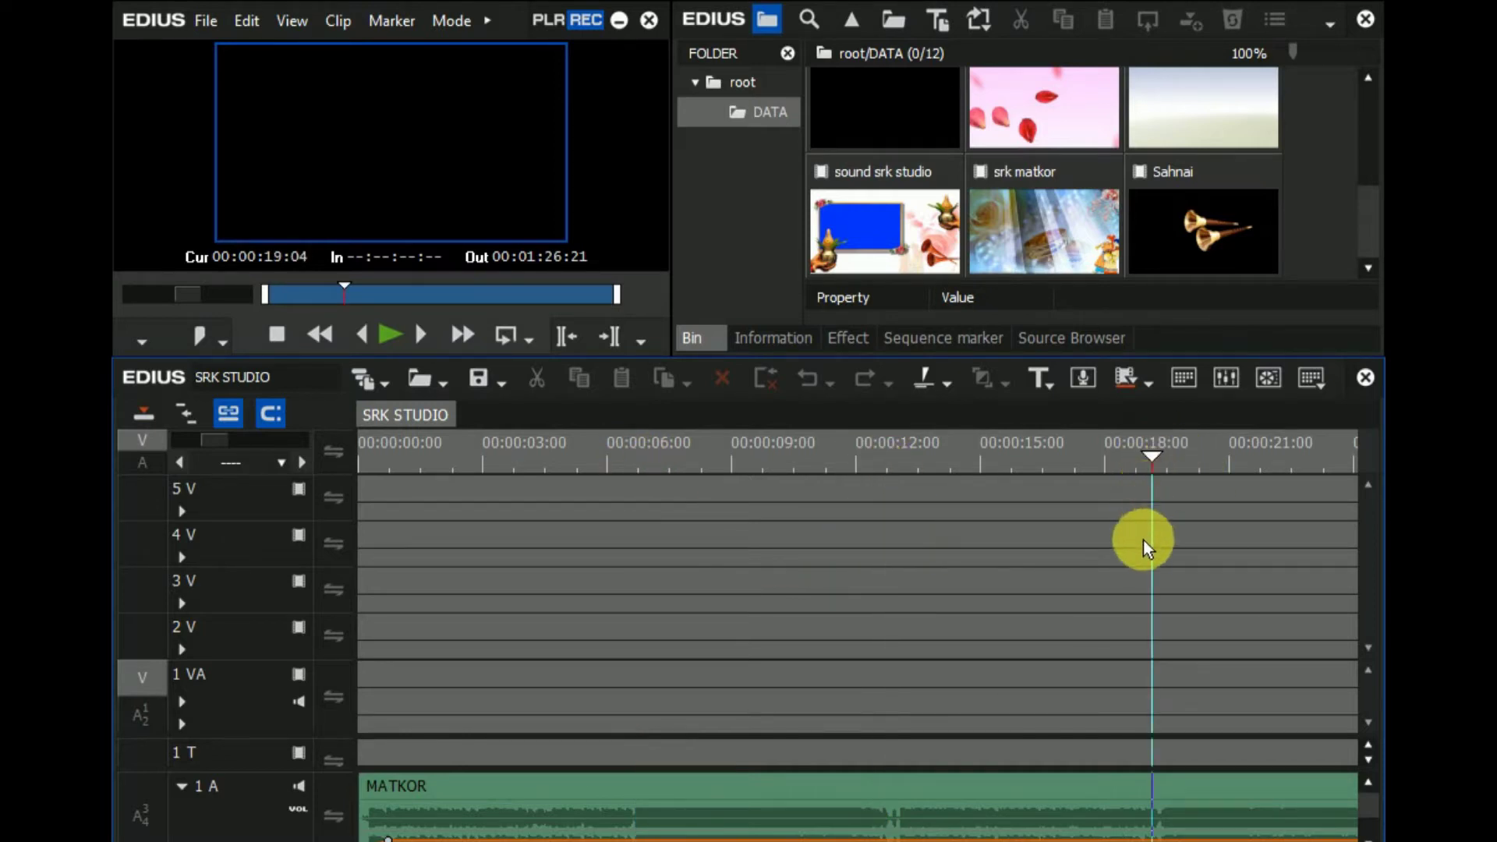
# - Position the playhead at 00:00:06:16, on the first break in the MATKOR audio waveform
pyautogui.click(628, 452)
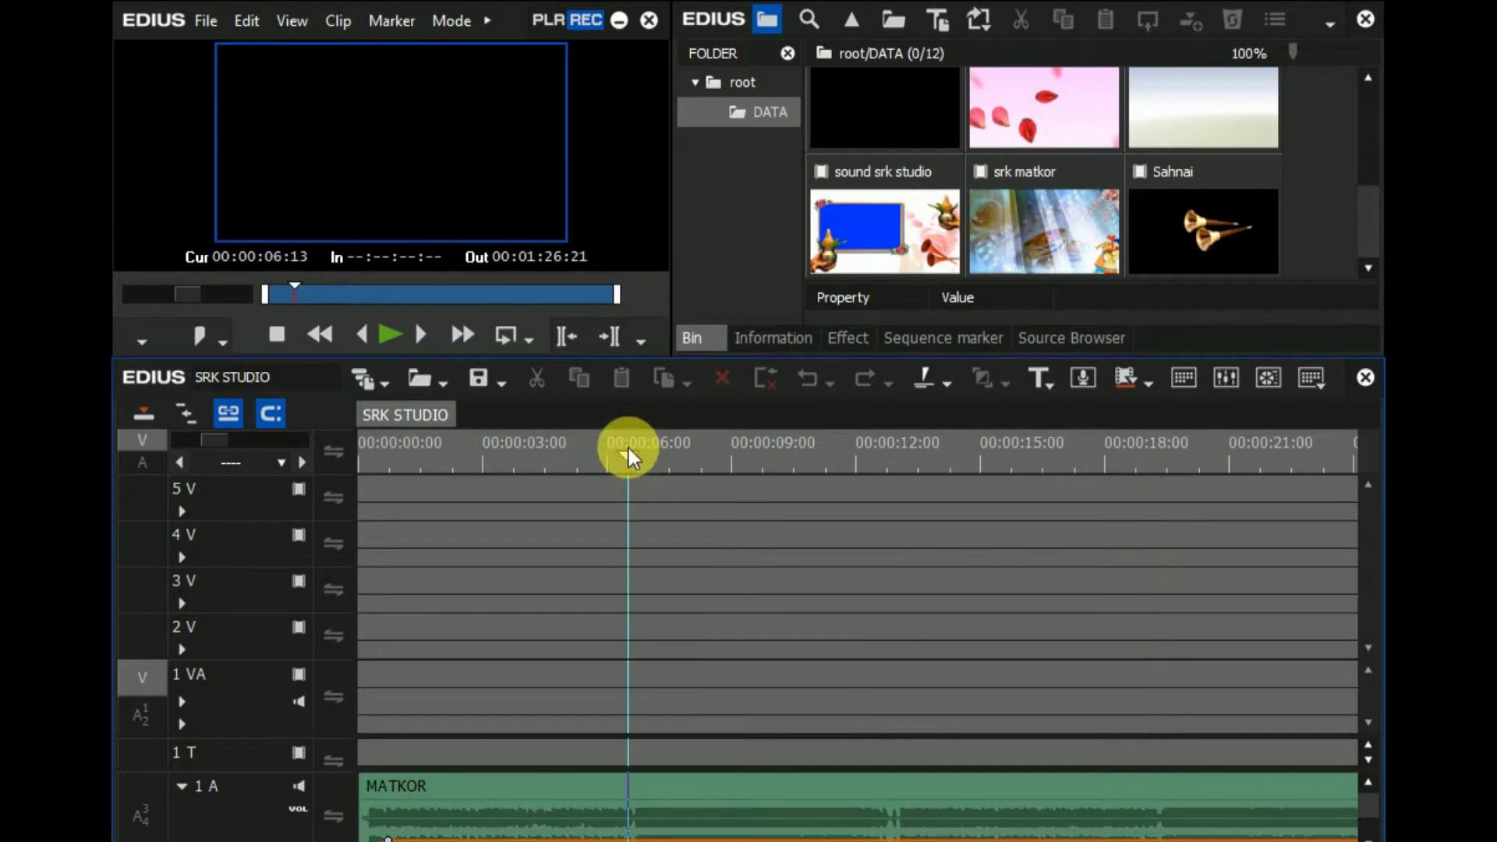
pyautogui.click(385, 329)
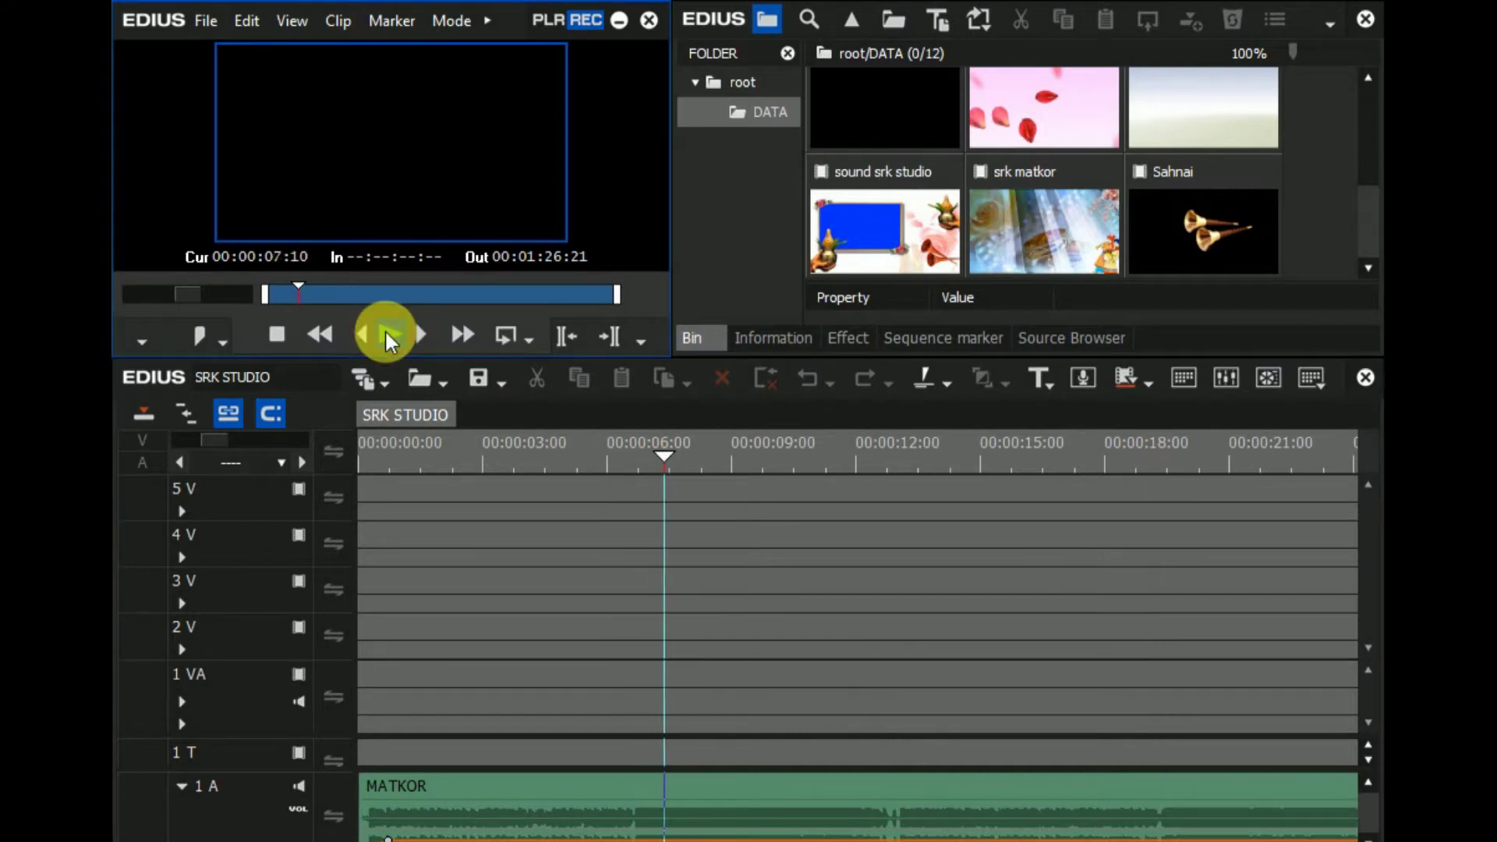
pyautogui.click(644, 468)
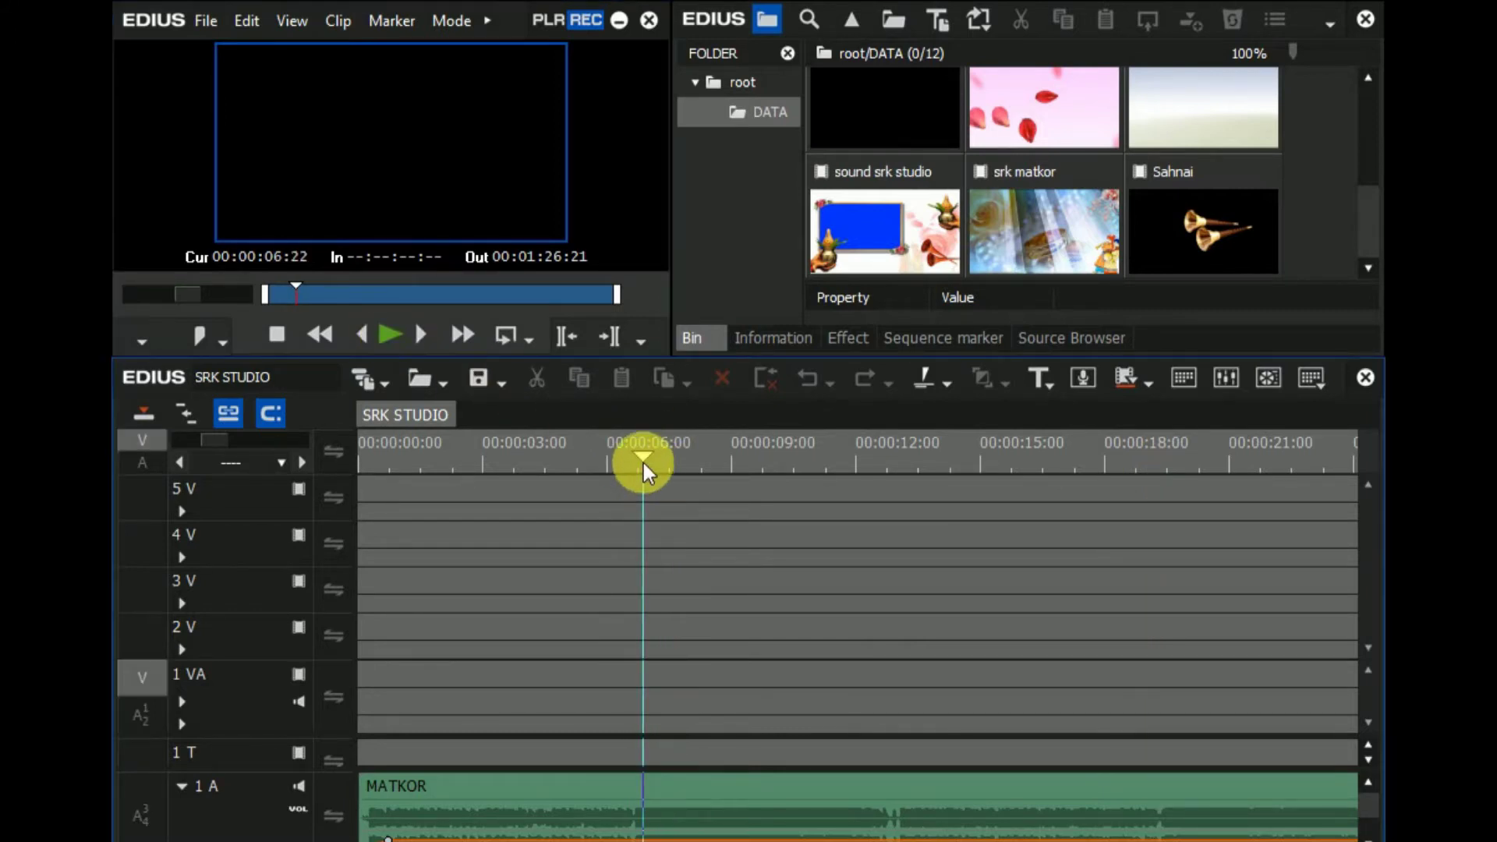
pyautogui.moveTo(643, 449); pyautogui.dragTo(633, 496)
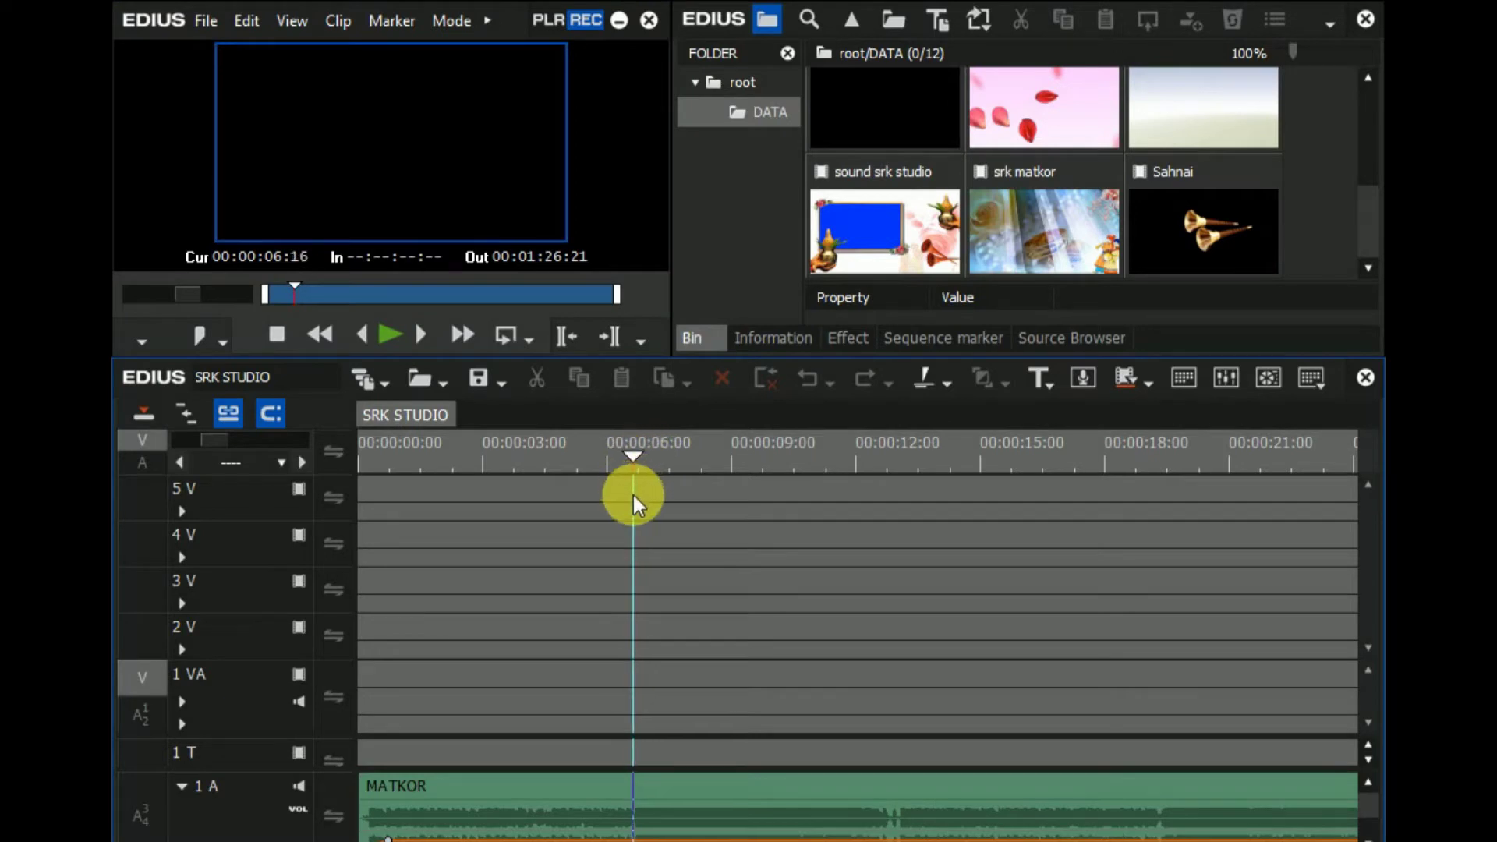
# - Preview the srk matkor clip from the DATA folder in the player
pyautogui.click(1044, 251)
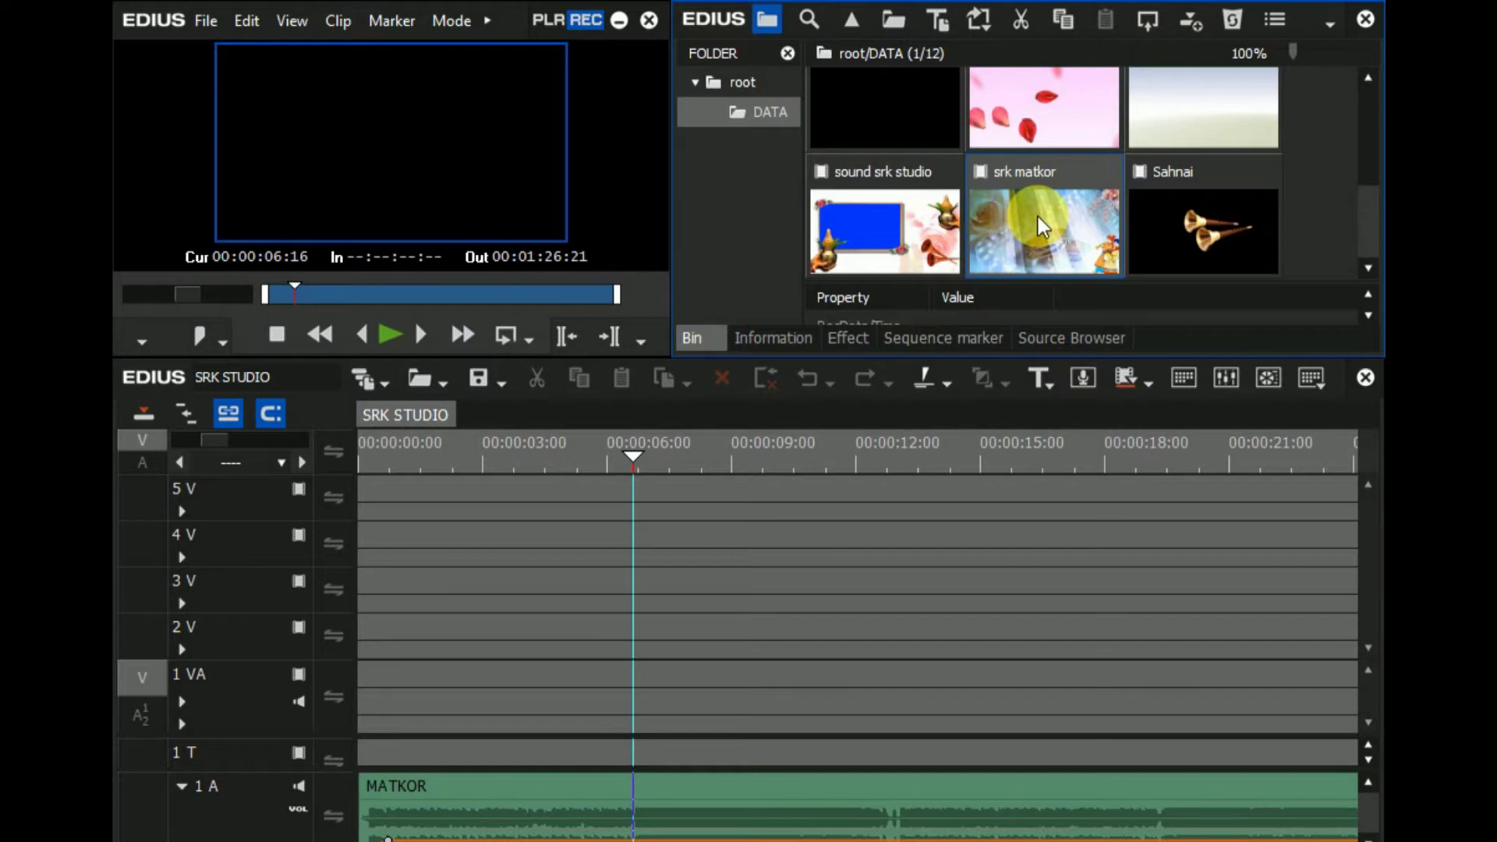
pyautogui.doubleClick(1037, 217)
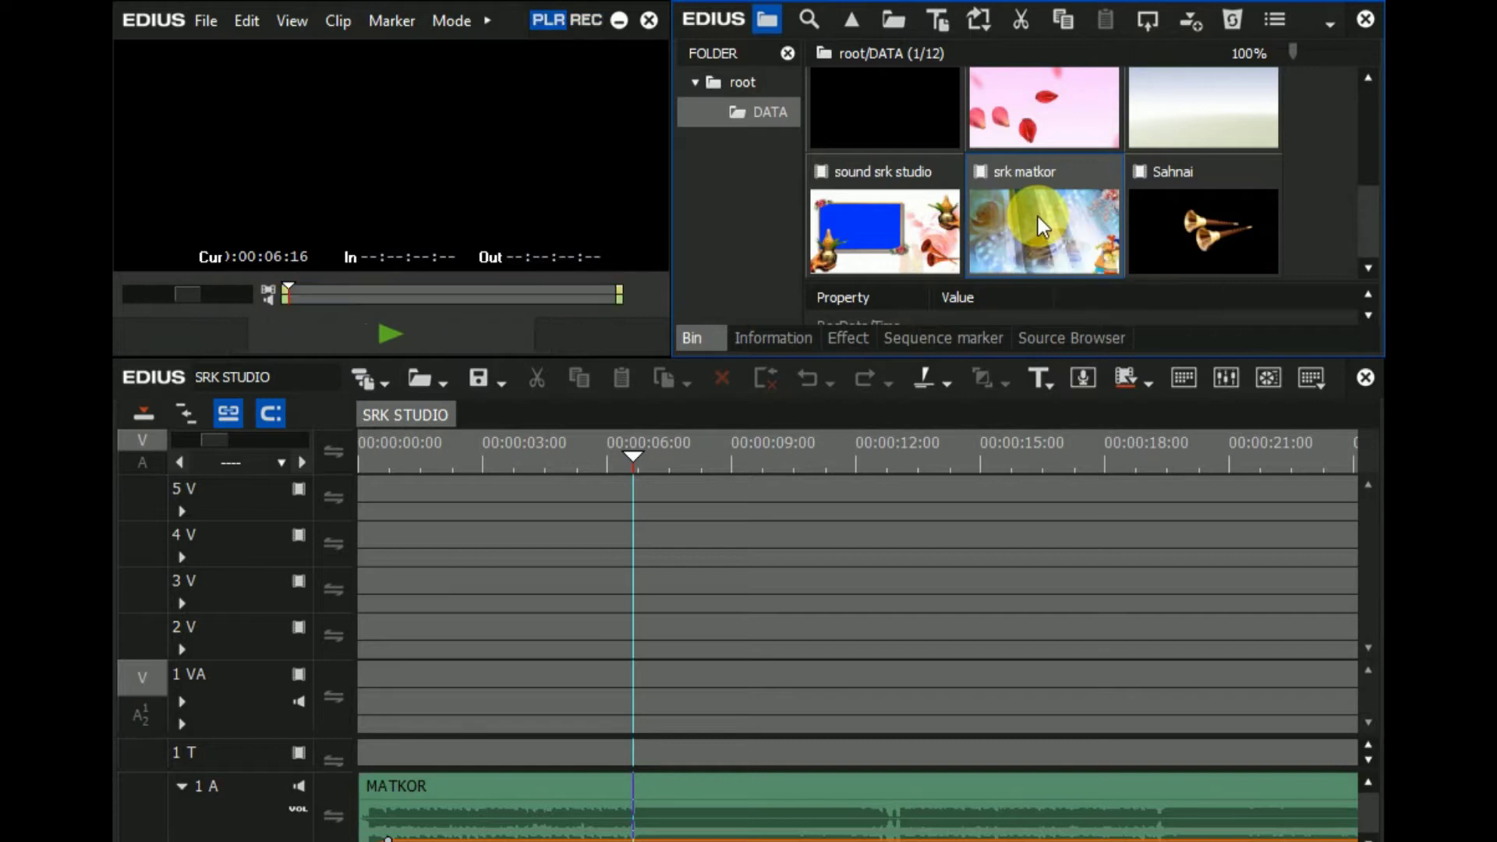
pyautogui.click(390, 326)
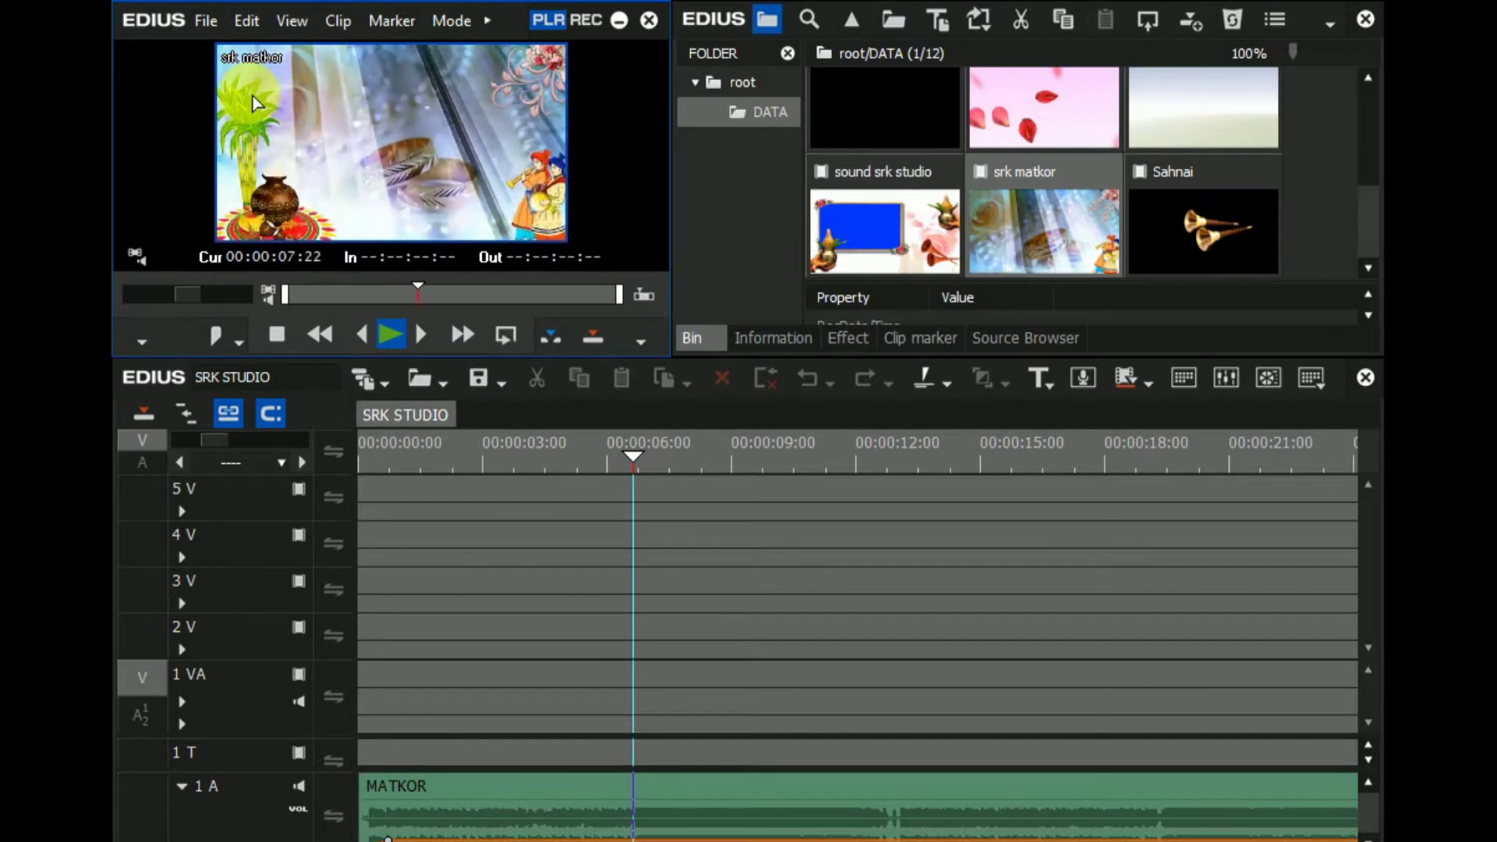
# - Place the srk matkor clip at the start of track 2 V and trim its end to 00:00:06:17
pyautogui.moveTo(1015, 217); pyautogui.dragTo(344, 624)
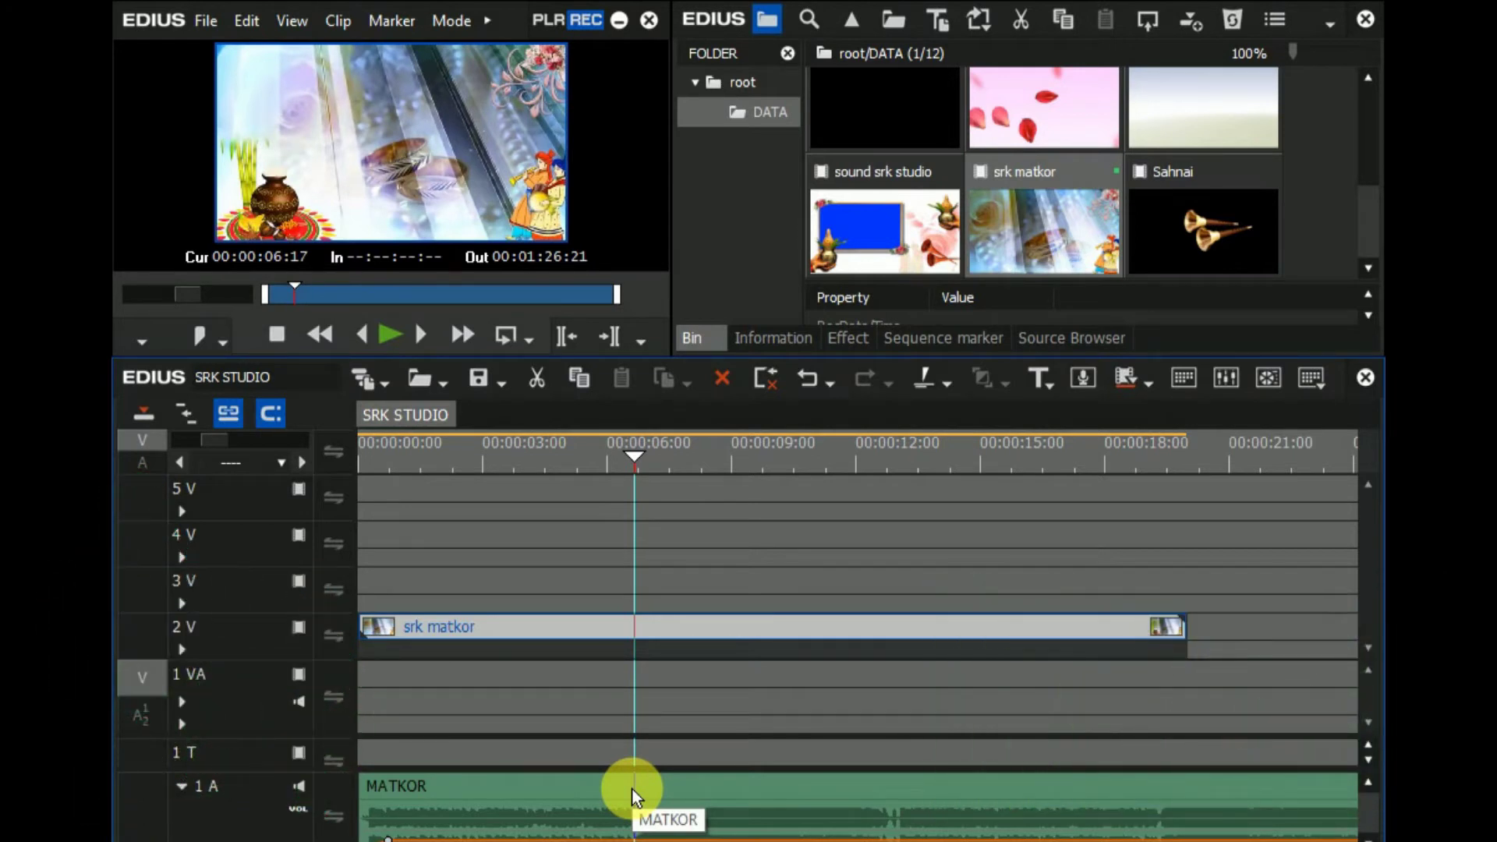
pyautogui.press('n')
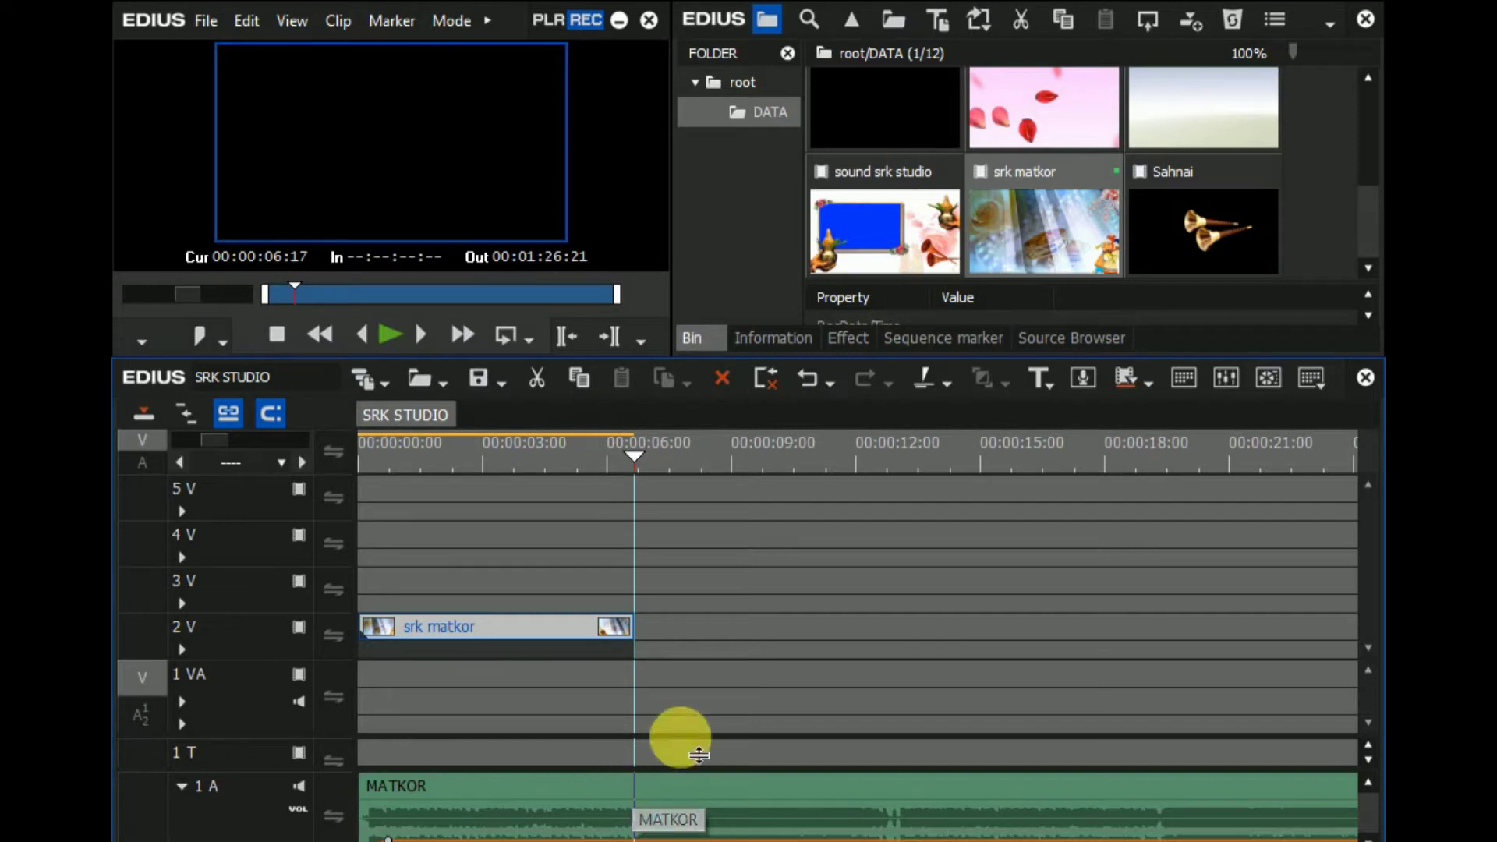
pyautogui.click(445, 458)
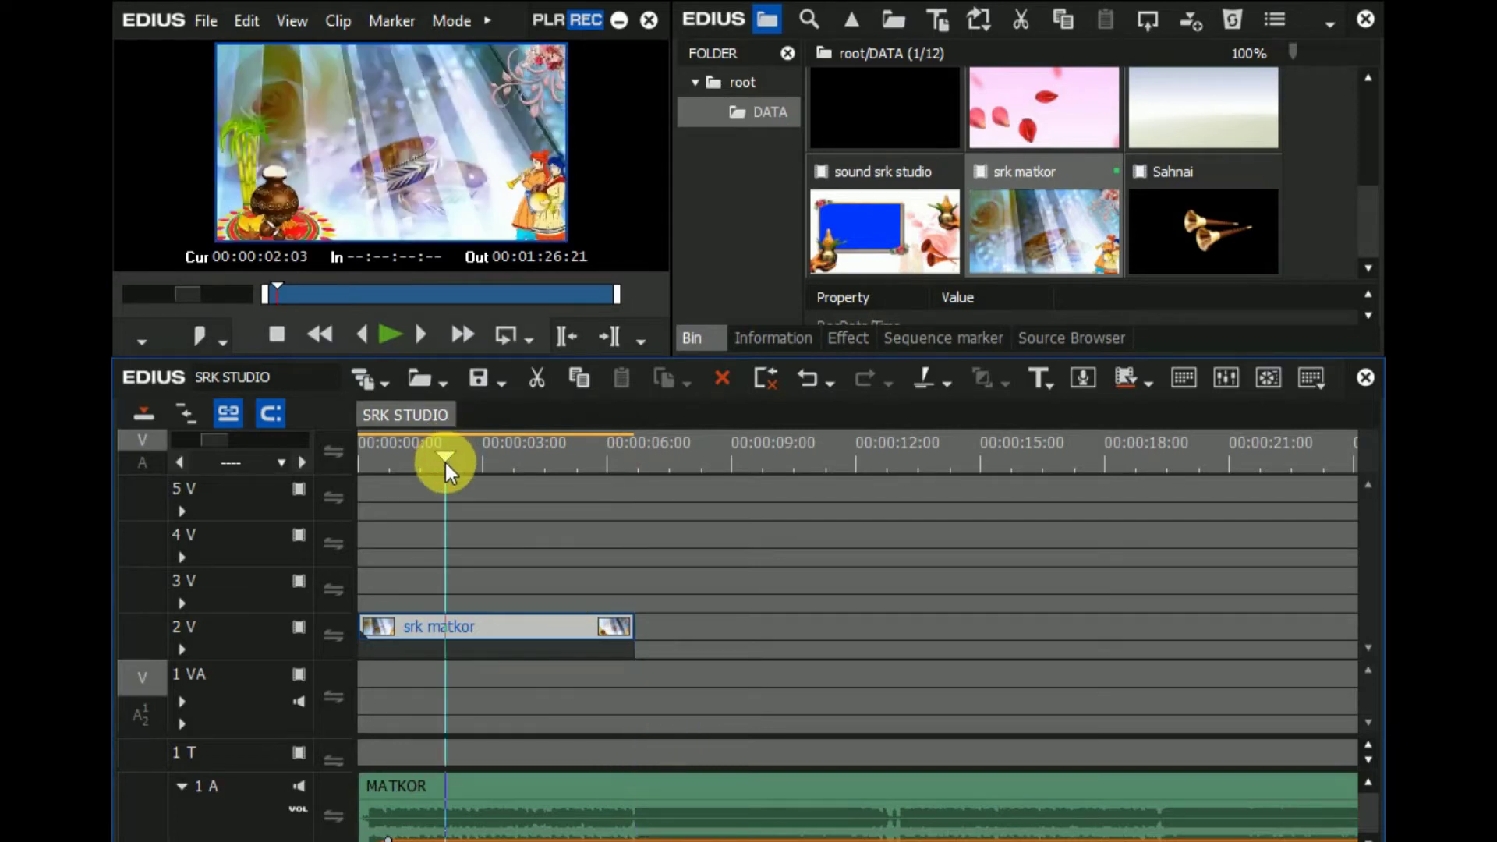
pyautogui.click(391, 466)
pyautogui.moveTo(393, 468); pyautogui.dragTo(434, 578)
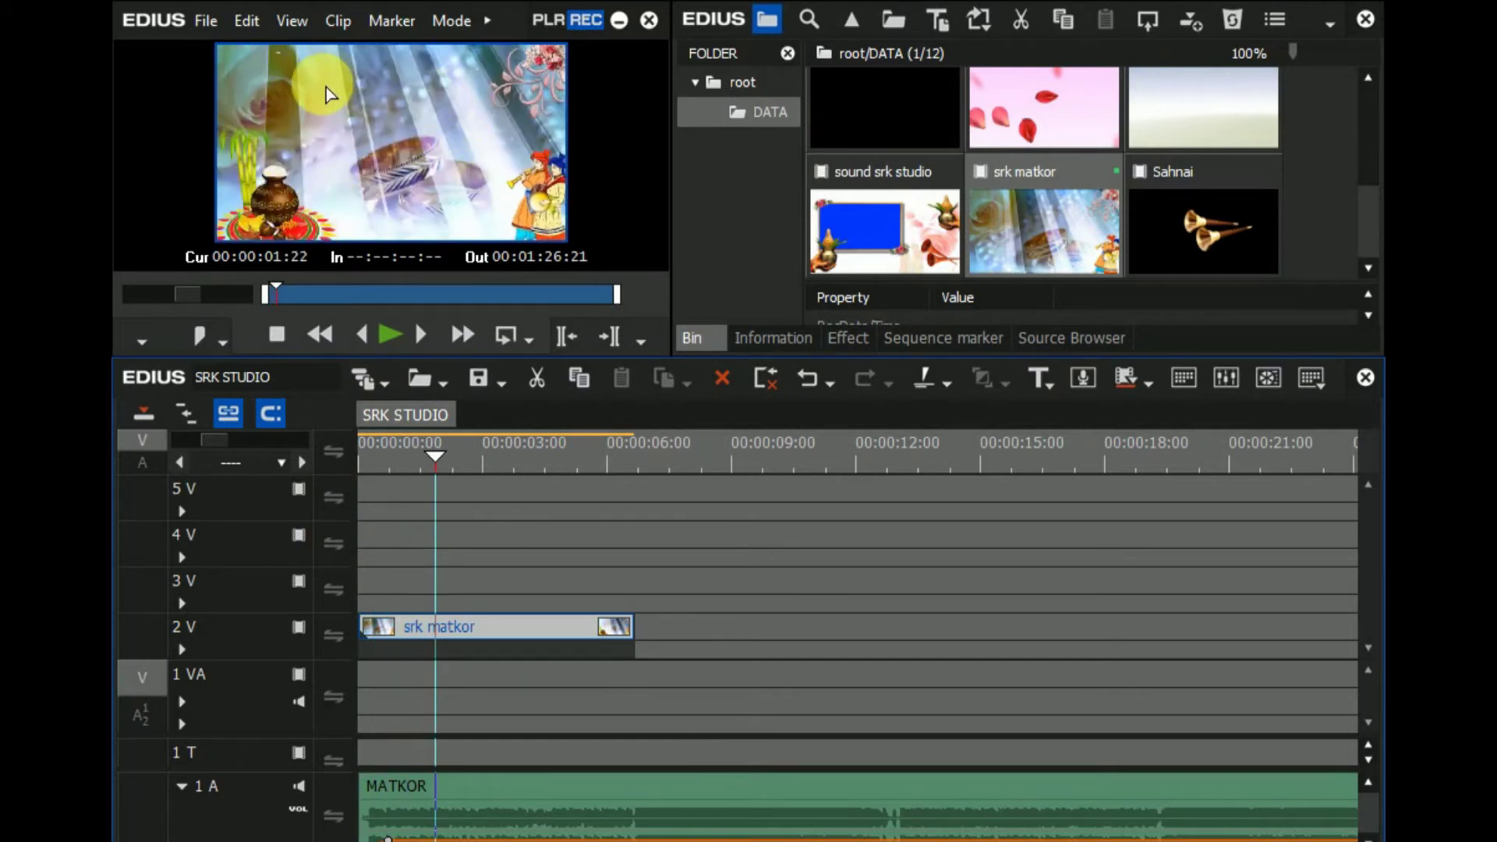
# - Place the CO2 photo from the root folder at the start of track 1 VA, beneath the srk matkor clip
pyautogui.click(713, 81)
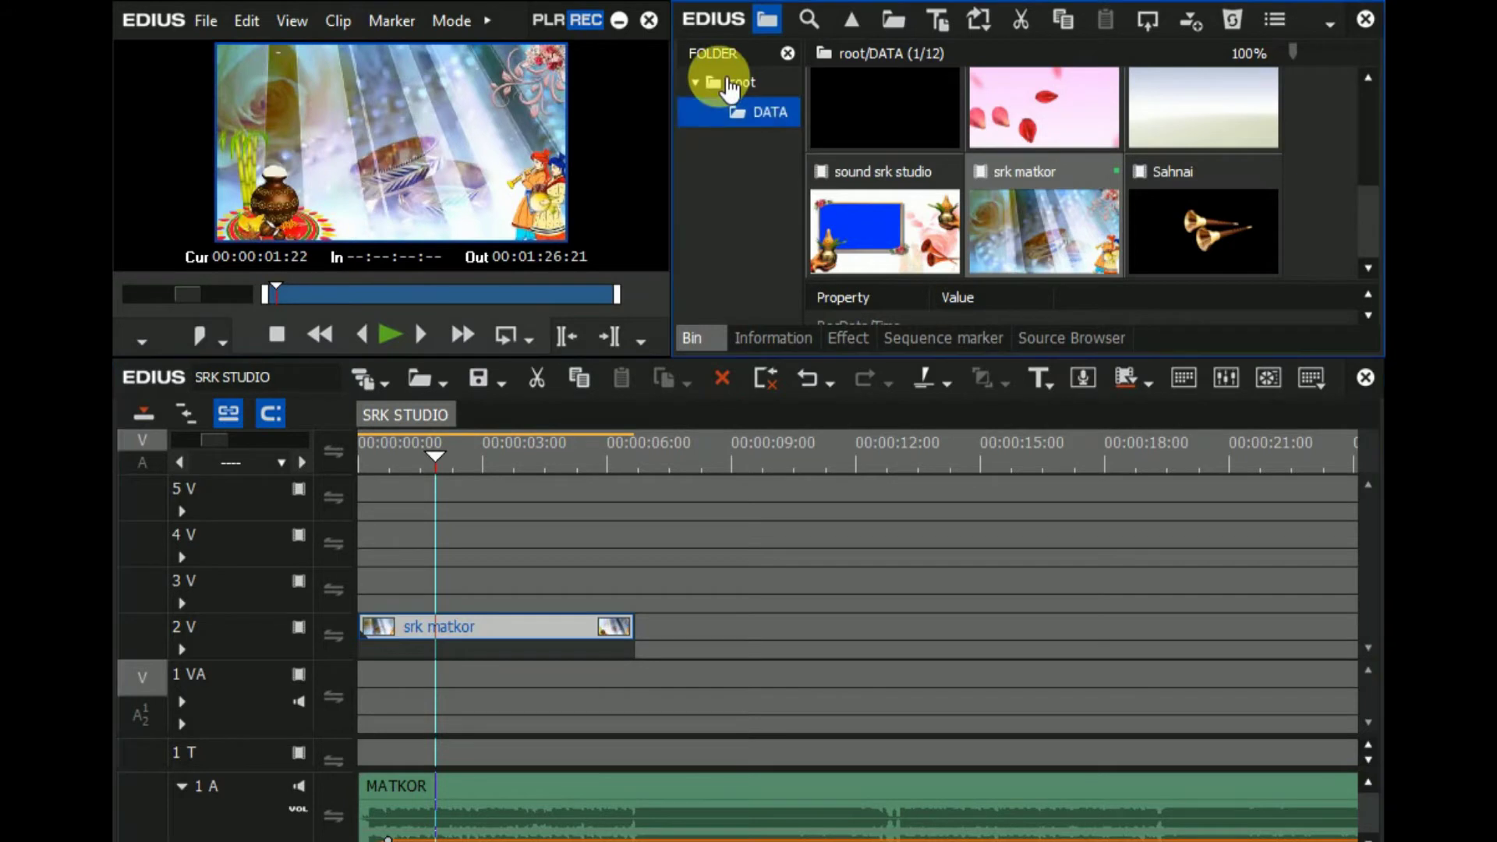
pyautogui.moveTo(1201, 148); pyautogui.dragTo(359, 691)
pyautogui.click(605, 621)
pyautogui.moveTo(438, 468); pyautogui.dragTo(392, 461)
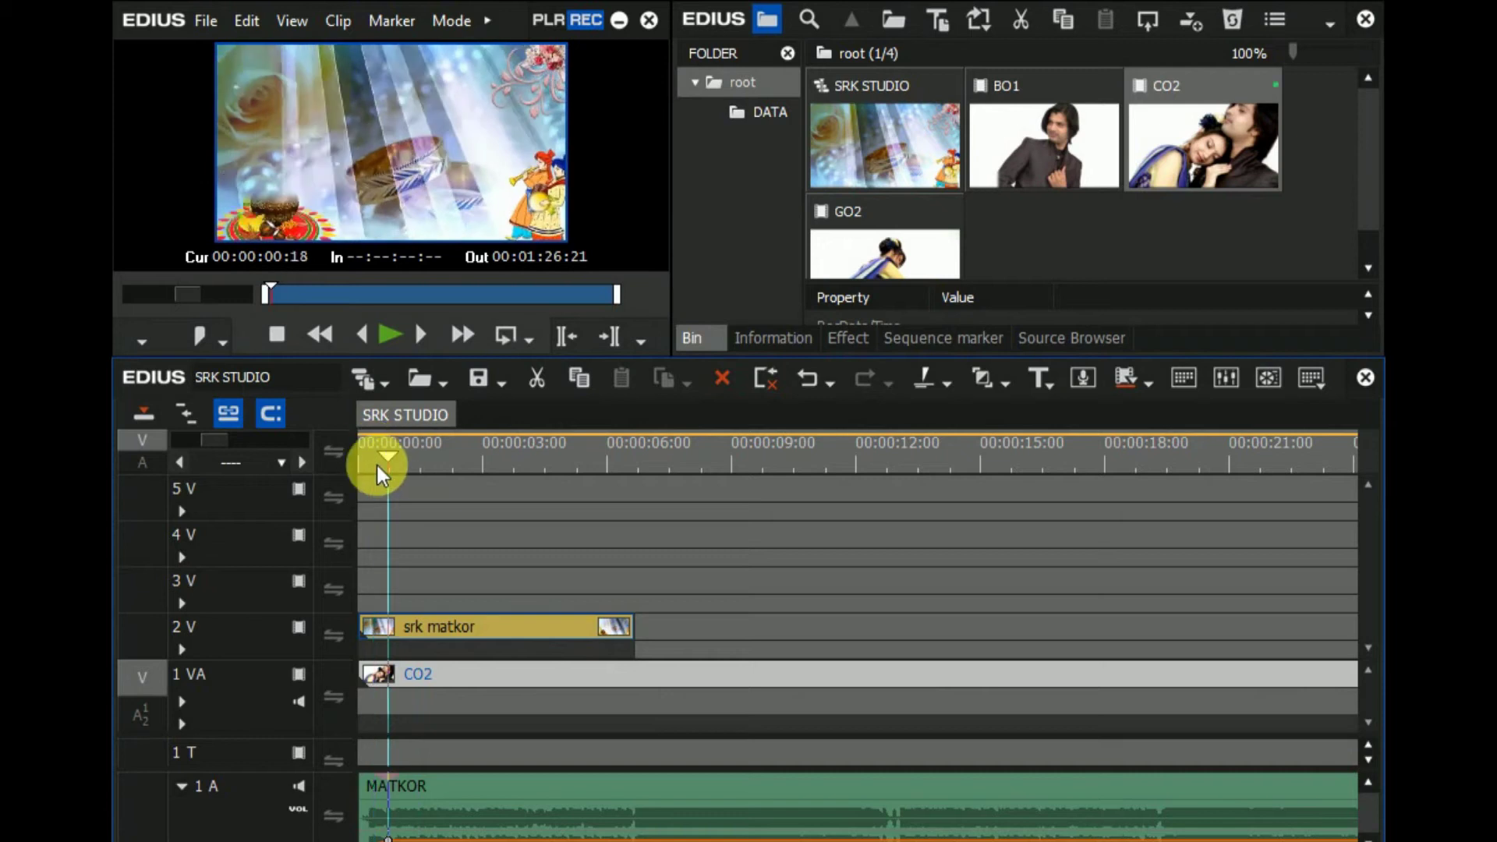
# - Show the effect library and collapse its SRK Video FX EFFECT folder
pyautogui.click(846, 338)
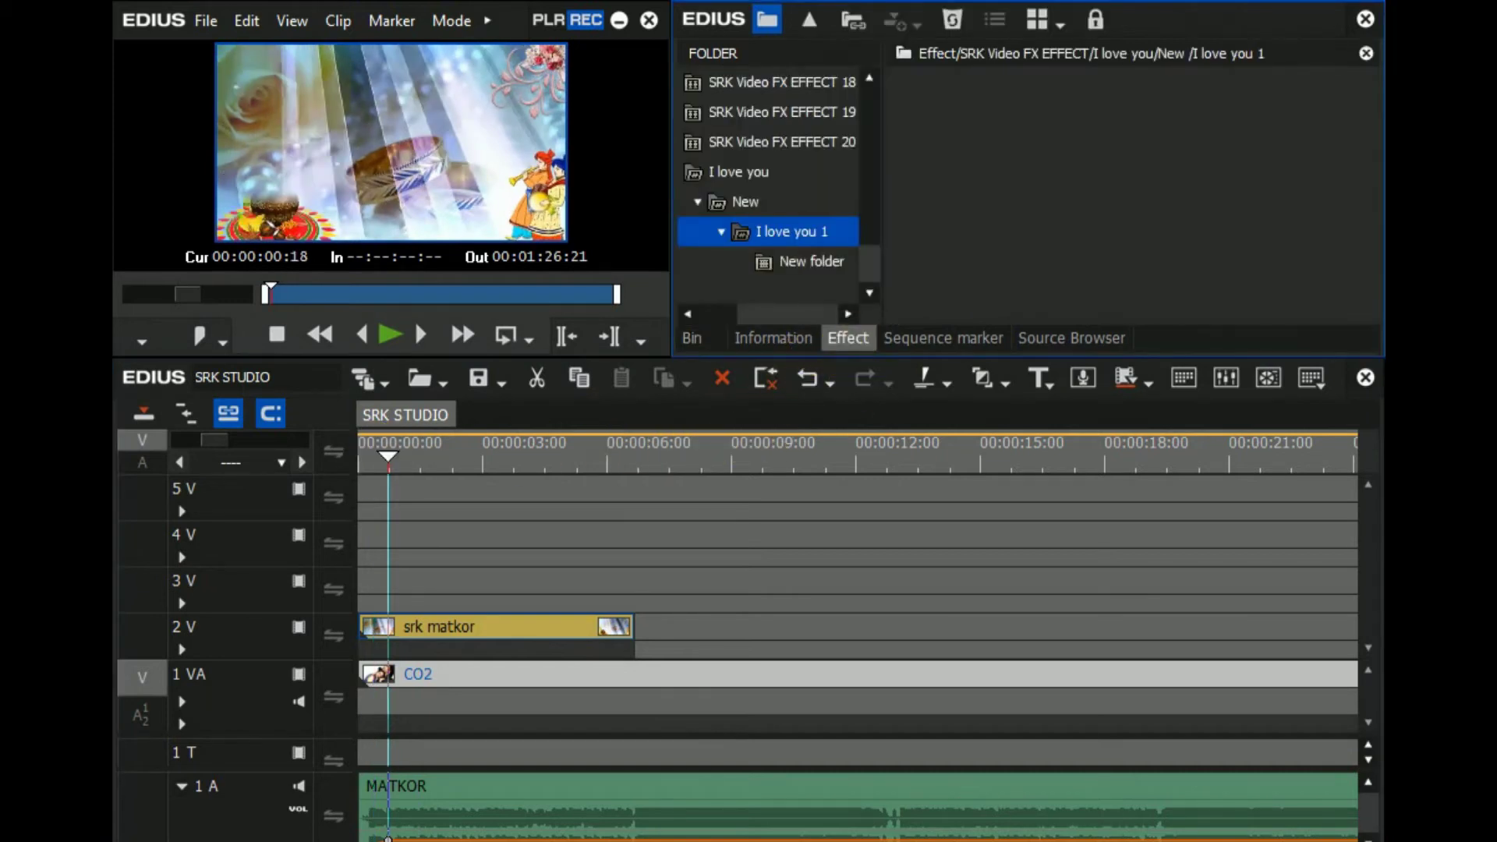
pyautogui.scroll(1, 772, 143)
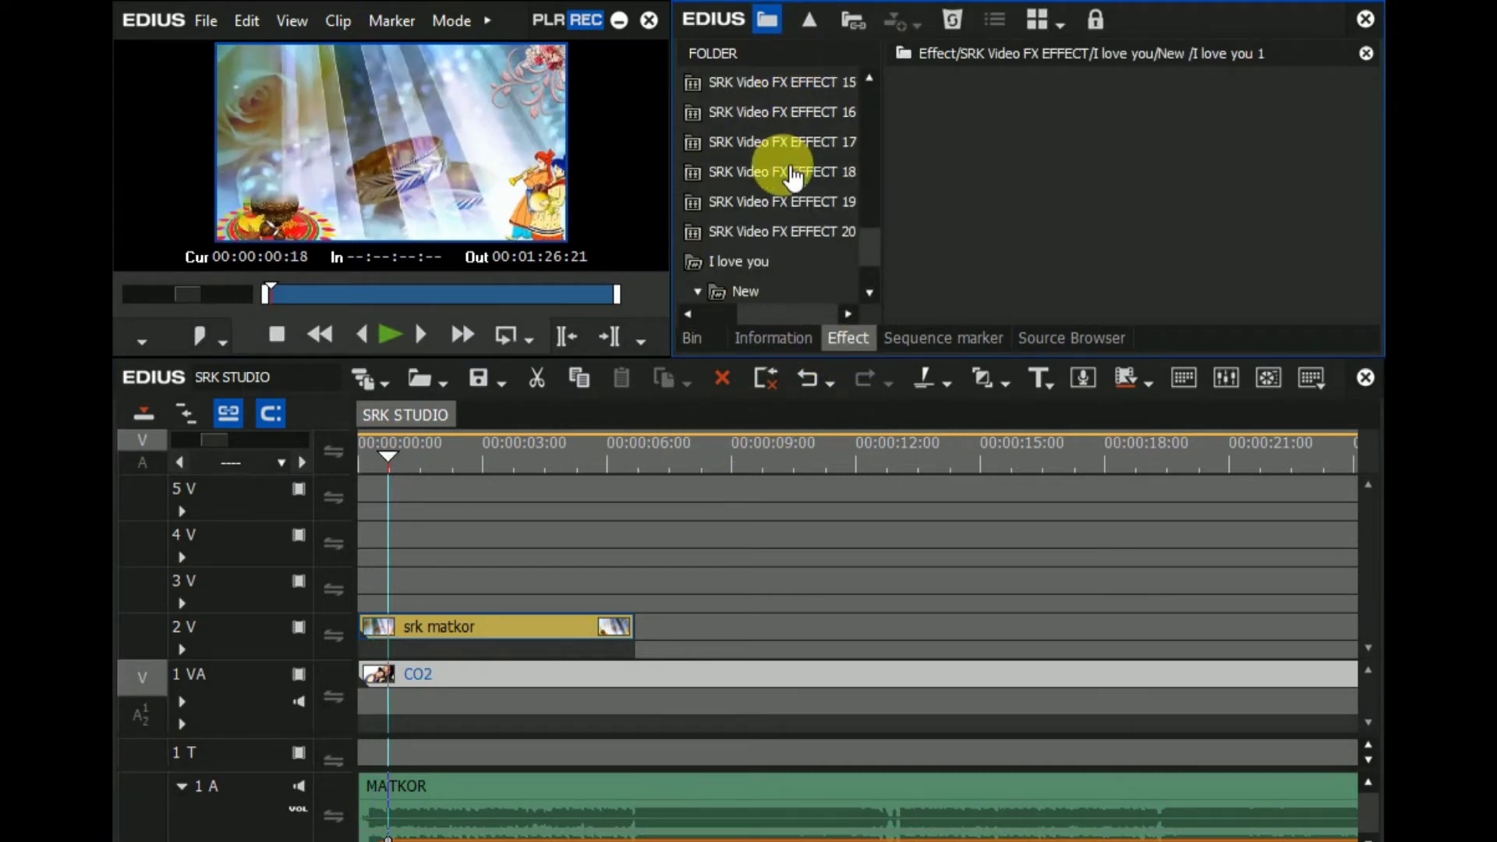
pyautogui.scroll(6, 872, 125)
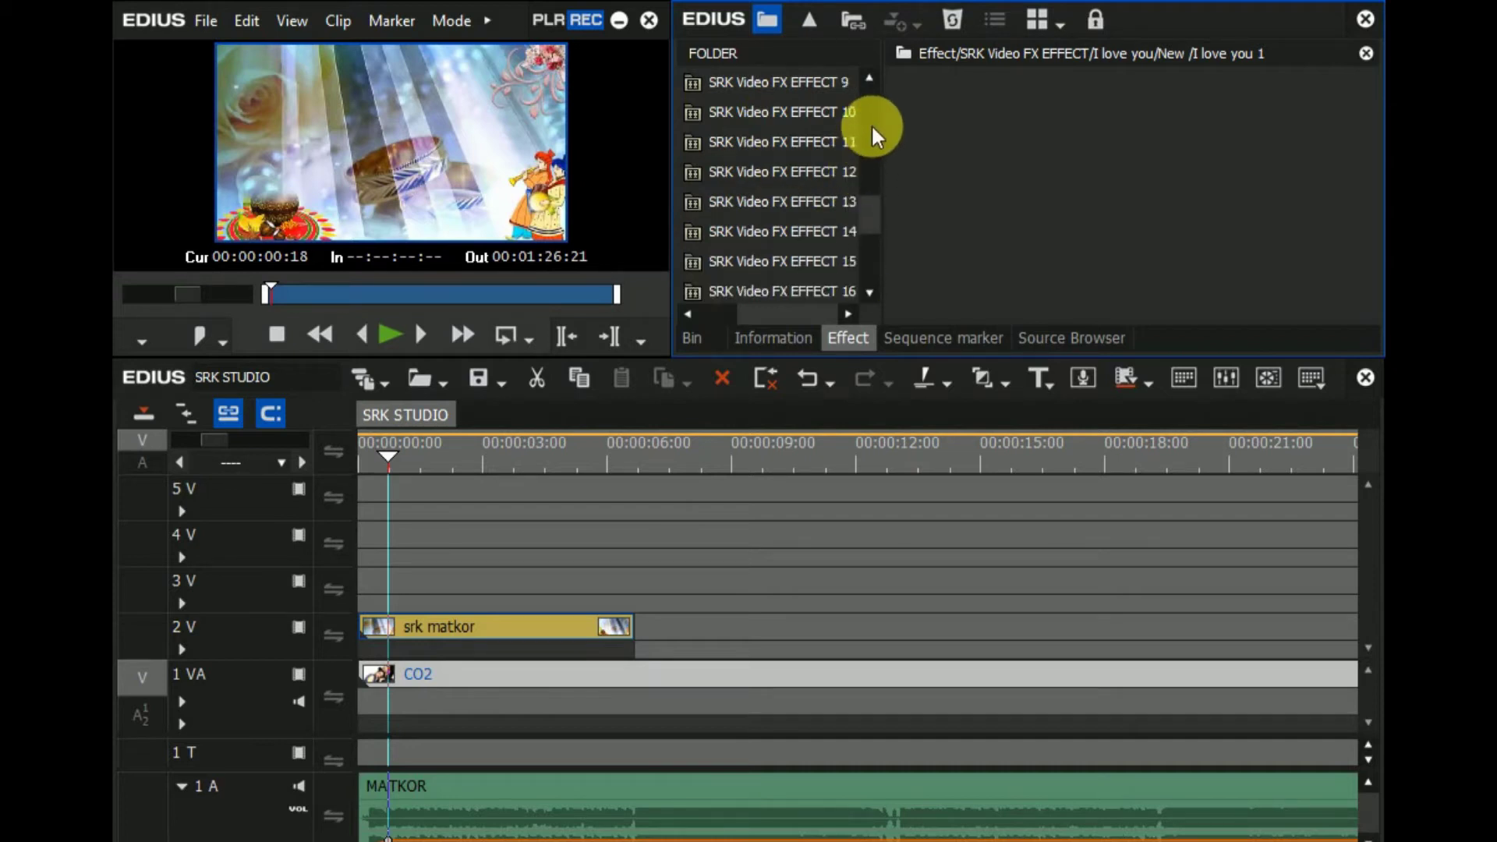
pyautogui.scroll(3, 872, 124)
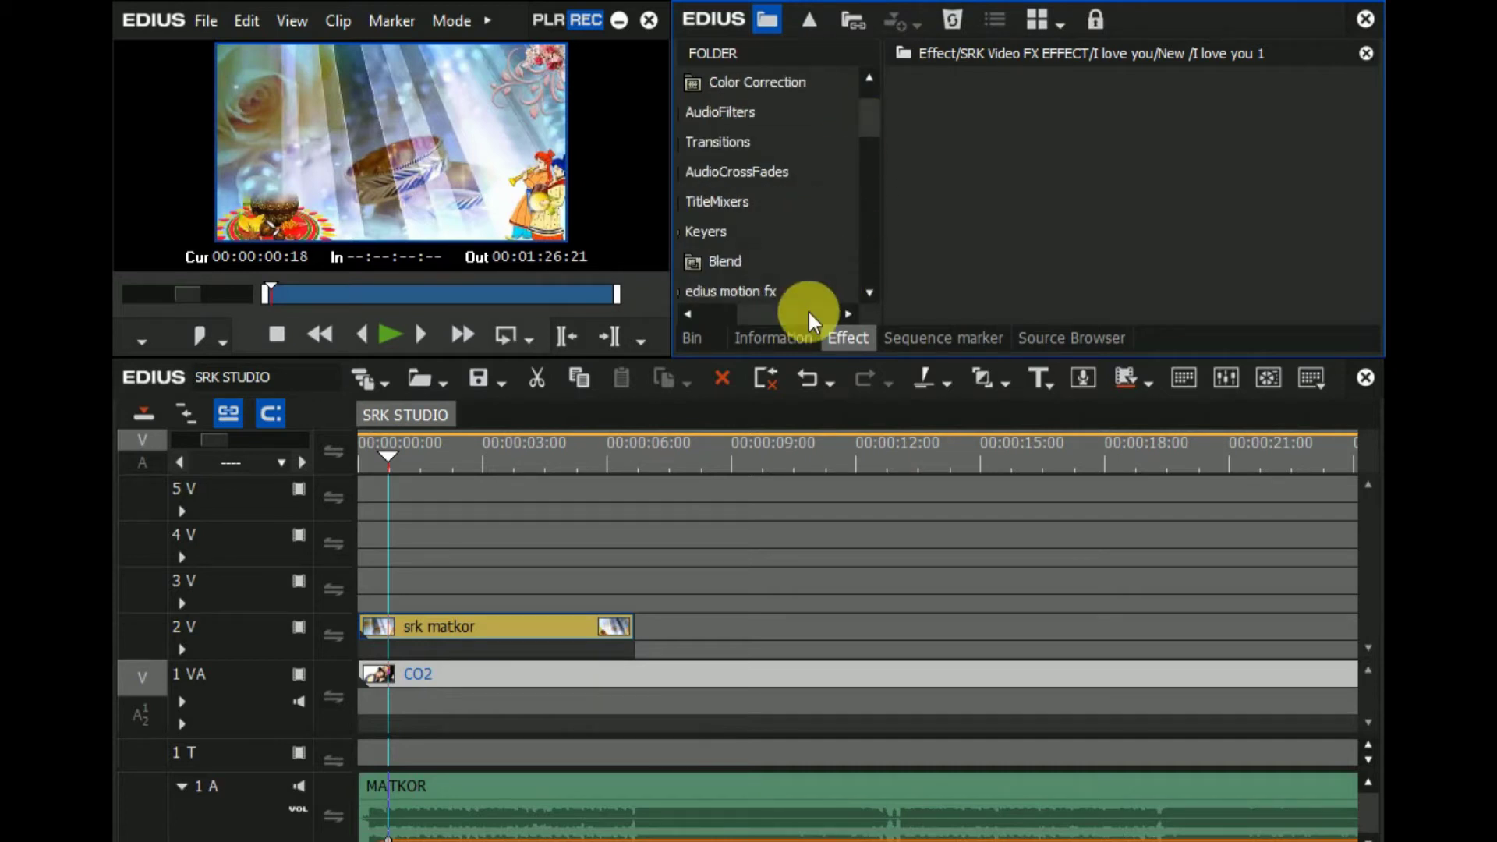
pyautogui.moveTo(807, 309); pyautogui.dragTo(712, 309)
pyautogui.click(712, 292)
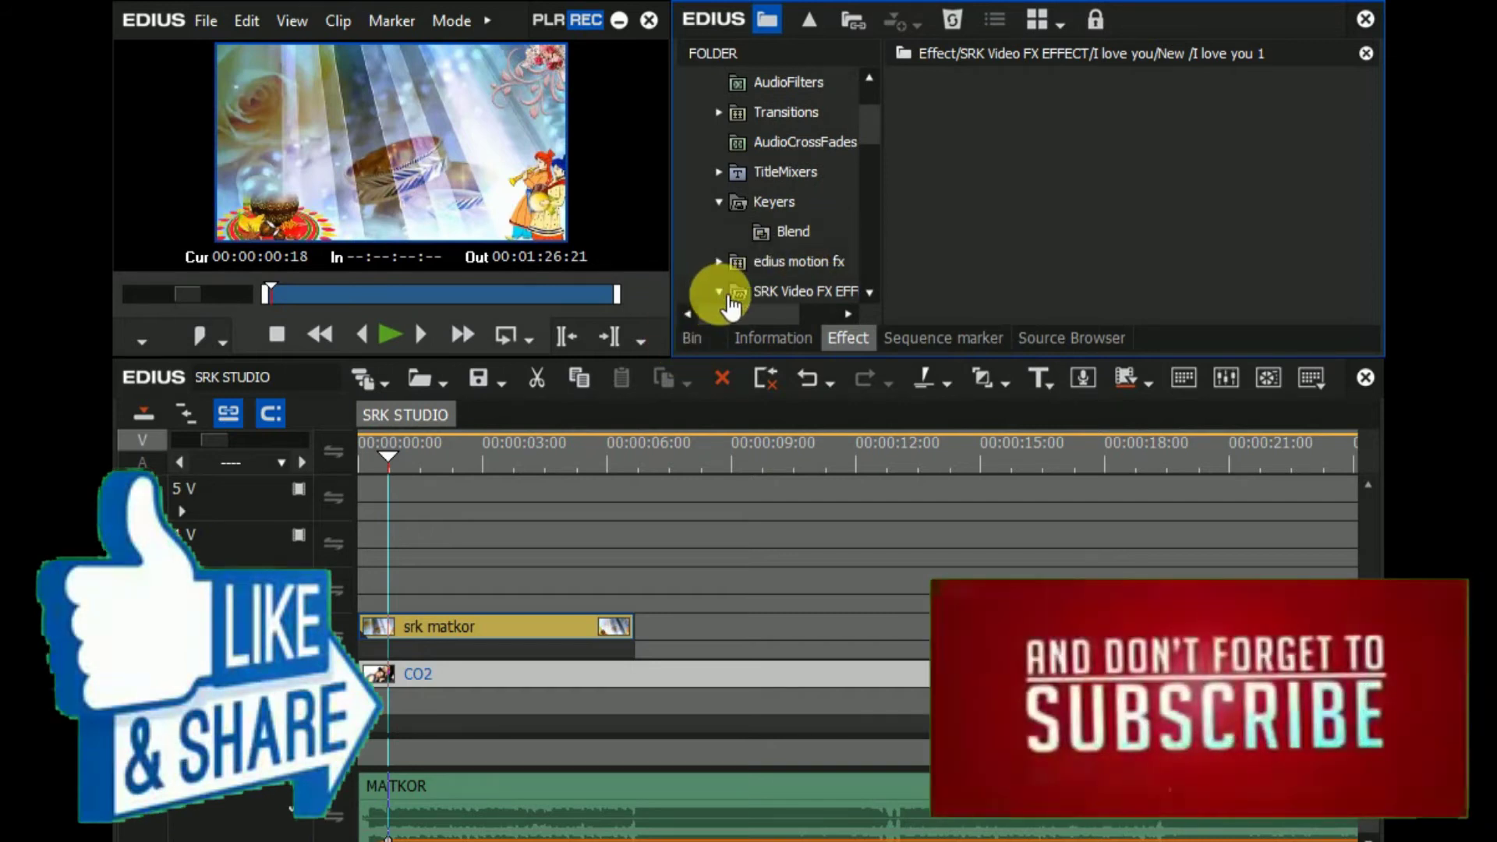
pyautogui.click(716, 292)
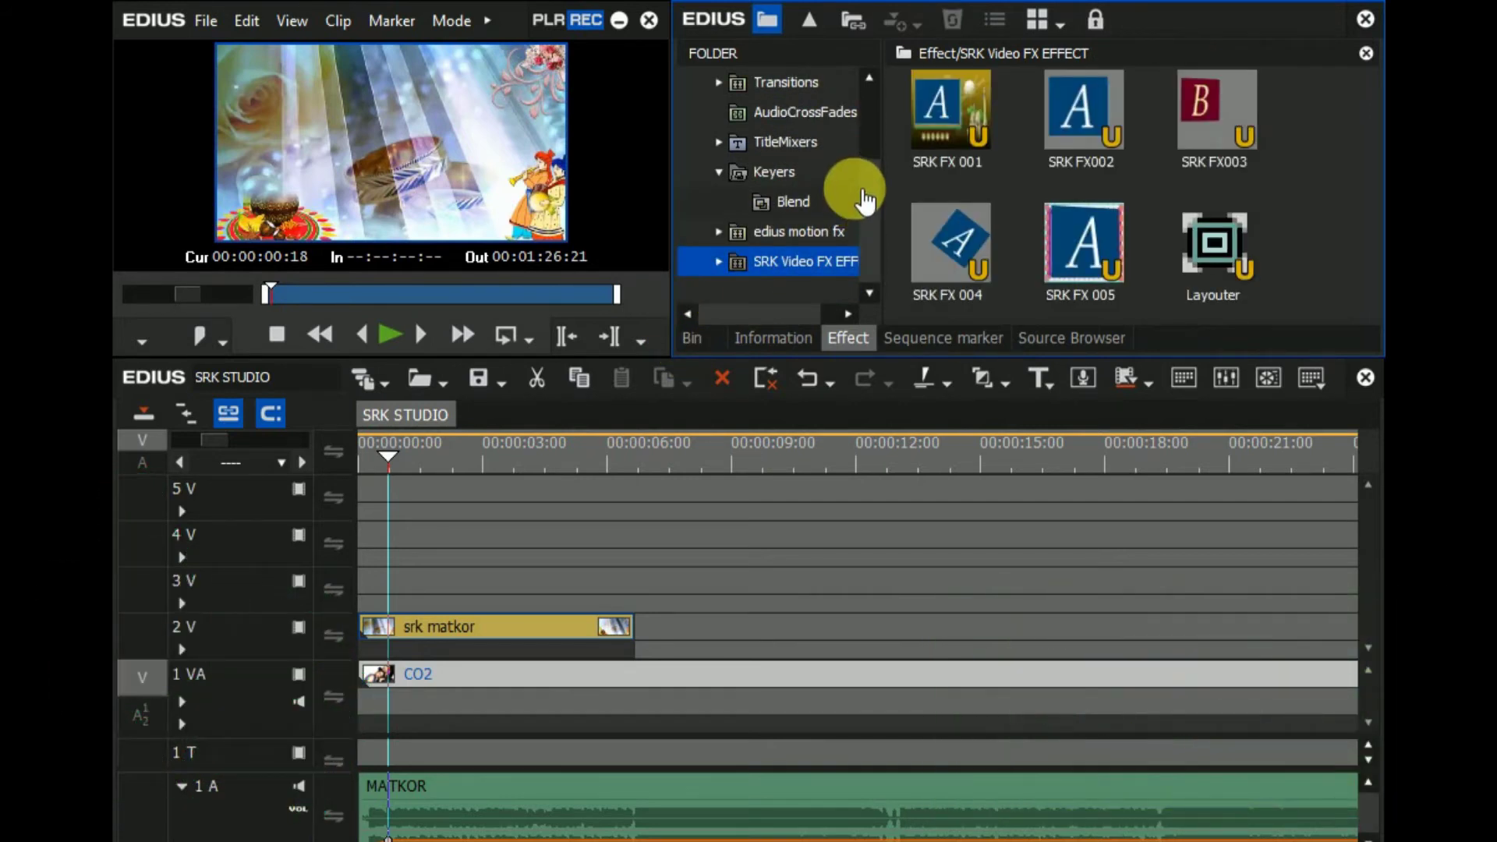
# - Apply the Transform(x2) transition from Transitions/GPU/Advanced to the srk matkor clip and stretch it across the clip's full length
pyautogui.scroll(3, 866, 191)
pyautogui.scroll(1, 867, 191)
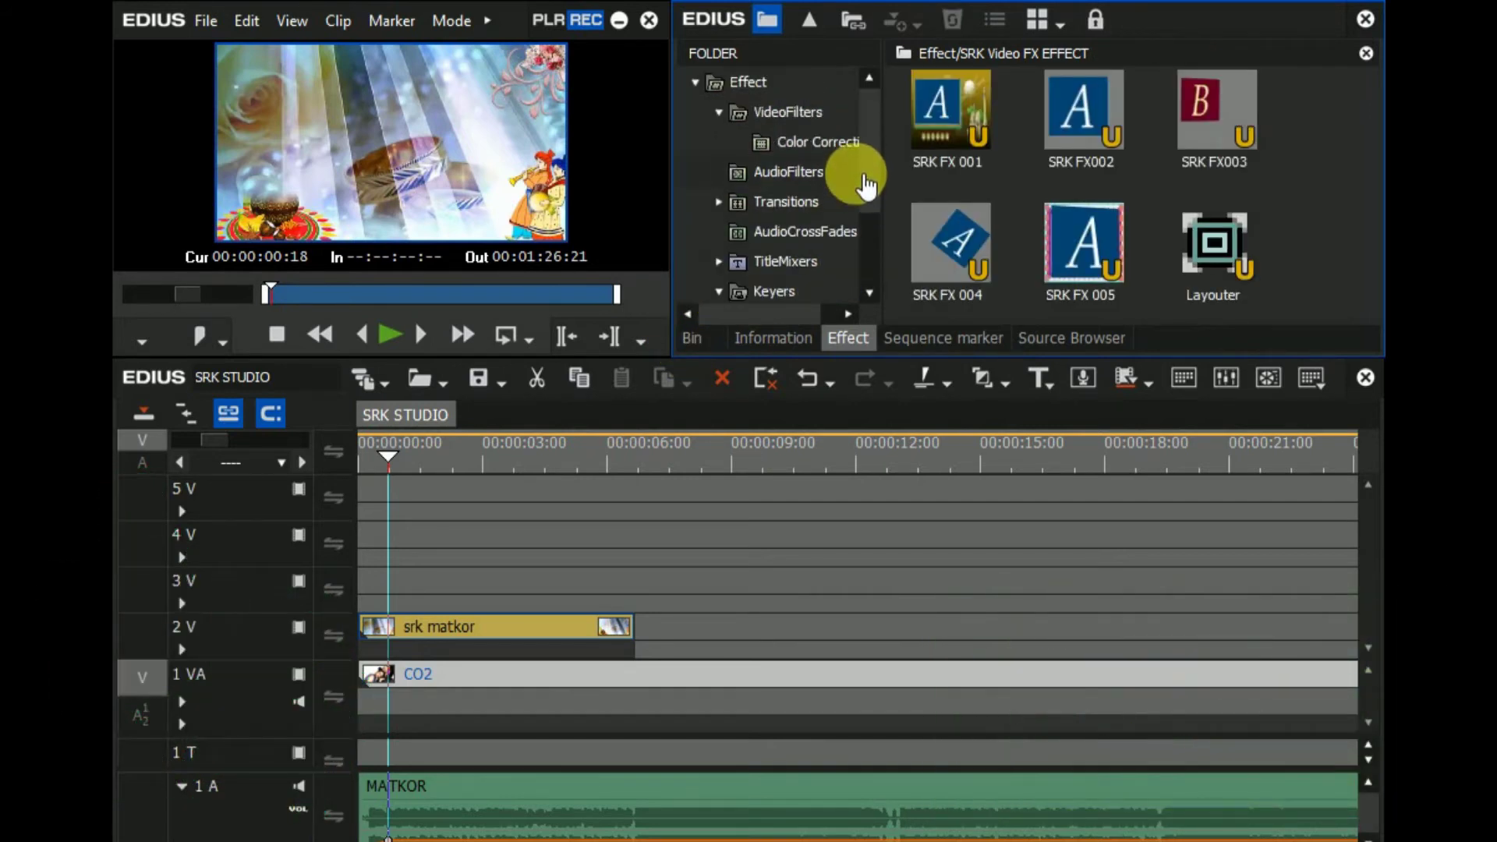
pyautogui.click(718, 203)
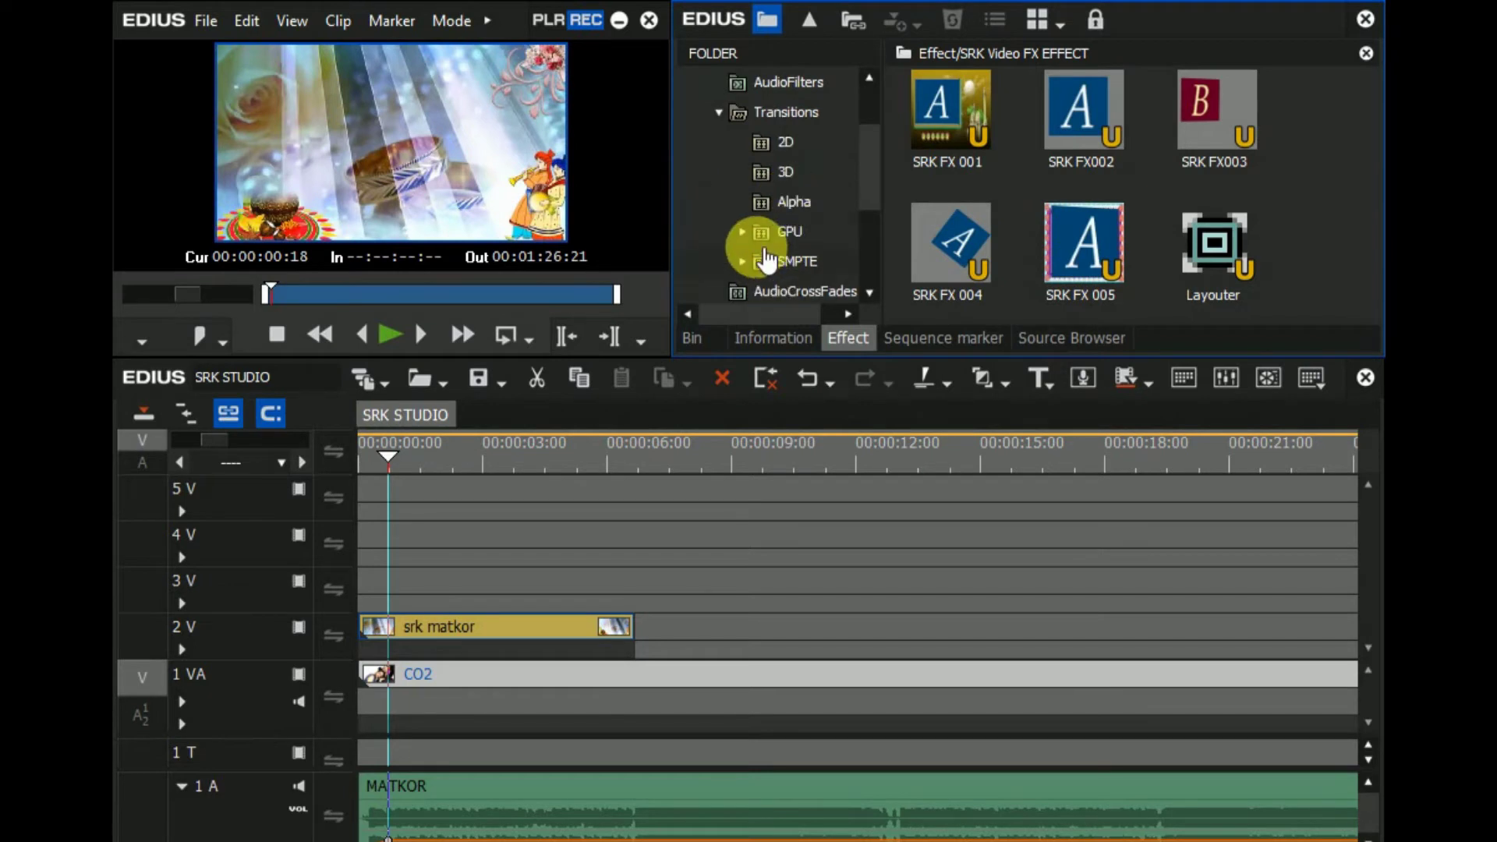
pyautogui.click(742, 232)
pyautogui.click(810, 145)
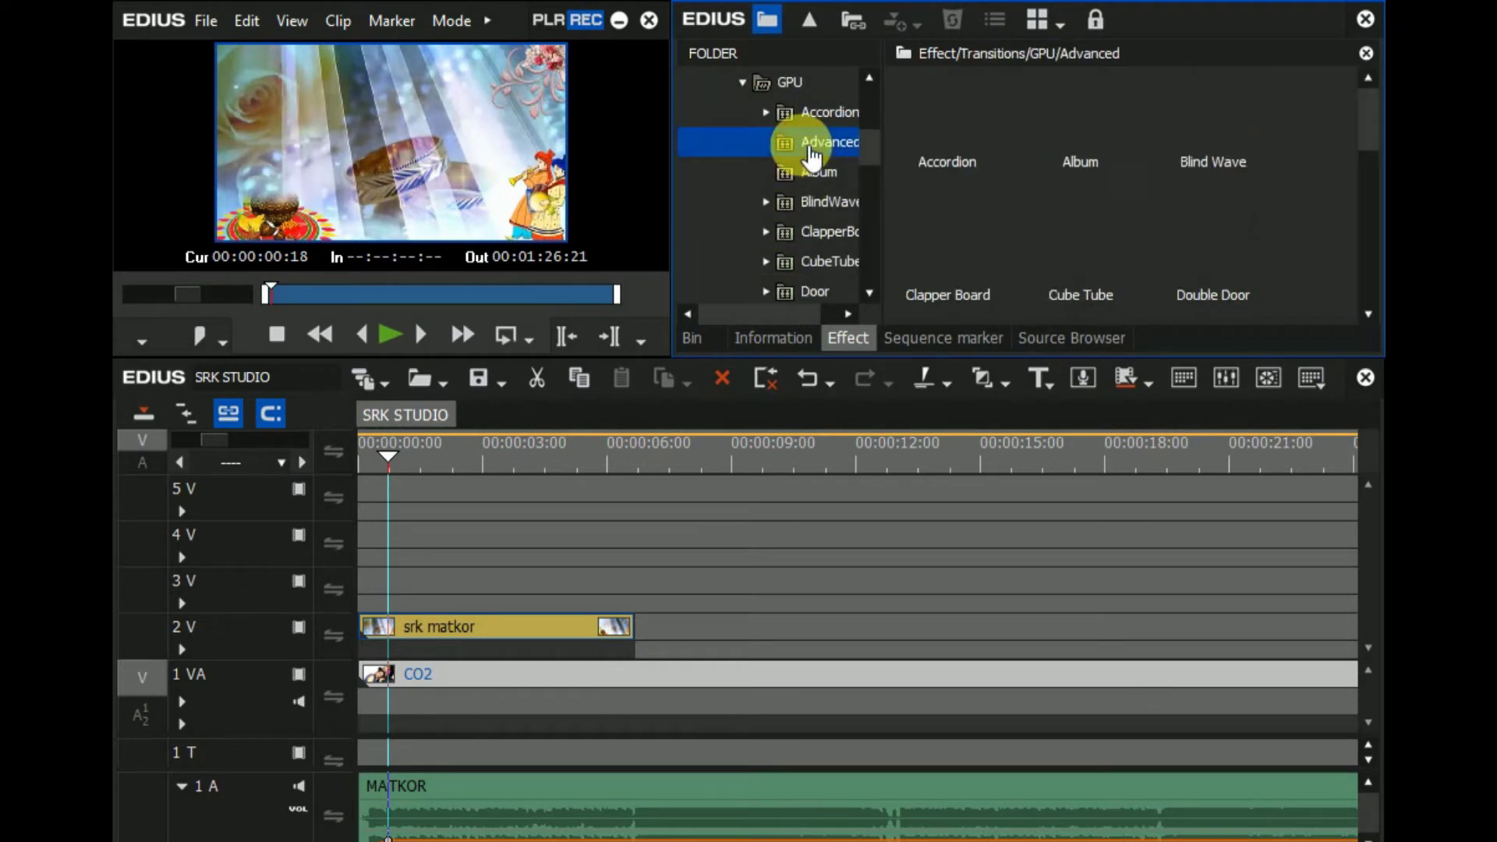
pyautogui.scroll(-5, 1222, 248)
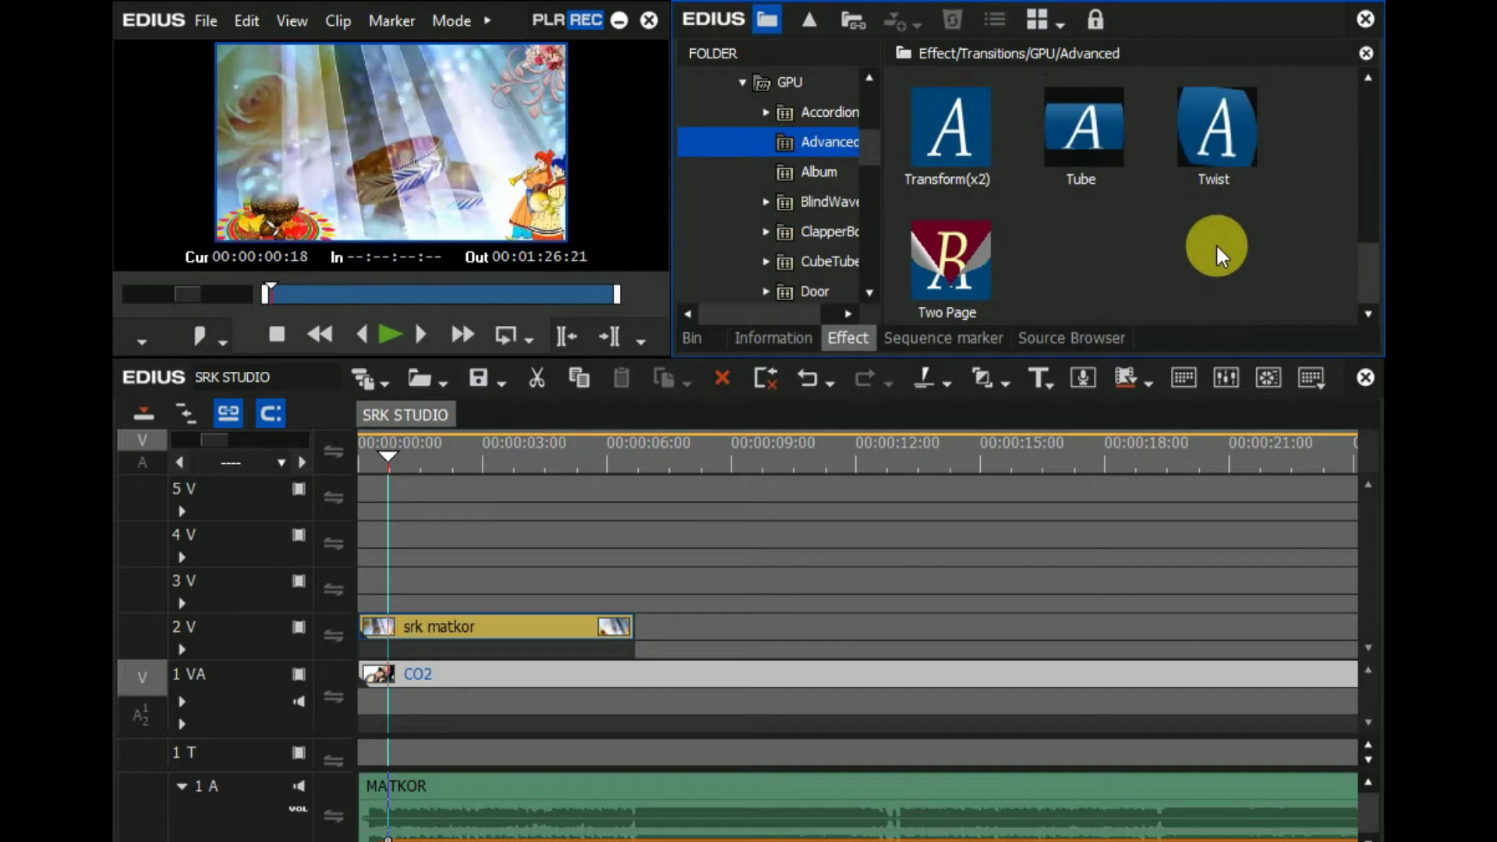
pyautogui.moveTo(962, 148)
pyautogui.mouseDown()
pyautogui.moveTo(956, 133)
pyautogui.moveTo(876, 388)
pyautogui.moveTo(433, 646)
pyautogui.moveTo(384, 644)
pyautogui.moveTo(915, 152)
pyautogui.moveTo(904, 452)
pyautogui.moveTo(394, 675)
pyautogui.moveTo(382, 648)
pyautogui.moveTo(783, 694)
pyautogui.moveTo(518, 544)
pyautogui.mouseUp()
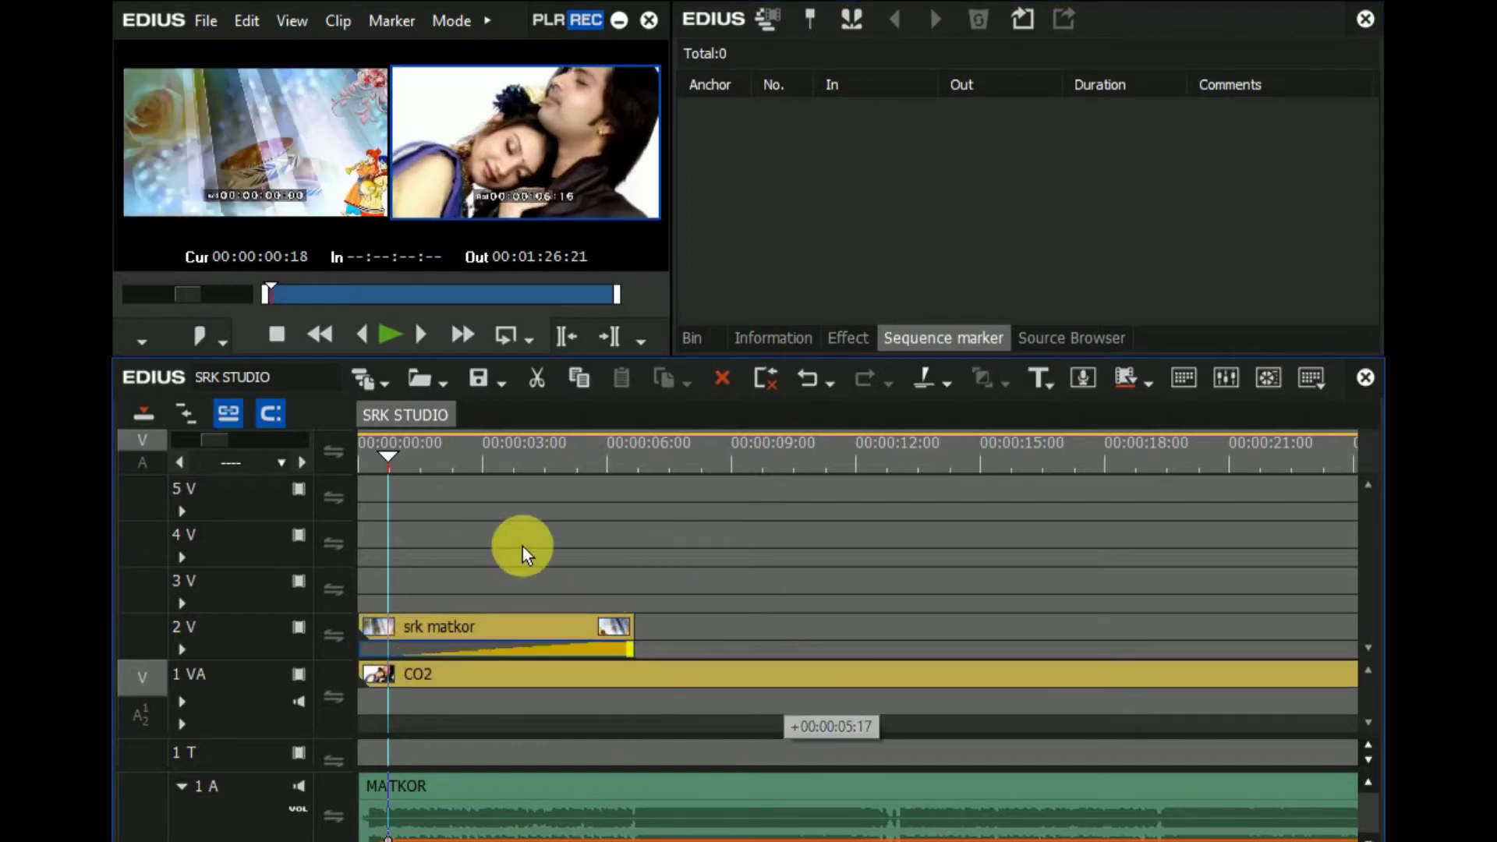
# - Return to the sequence start and open the settings of the Transform(x2) transition on the srk matkor clip
pyautogui.click(455, 465)
pyautogui.moveTo(450, 460); pyautogui.dragTo(318, 467)
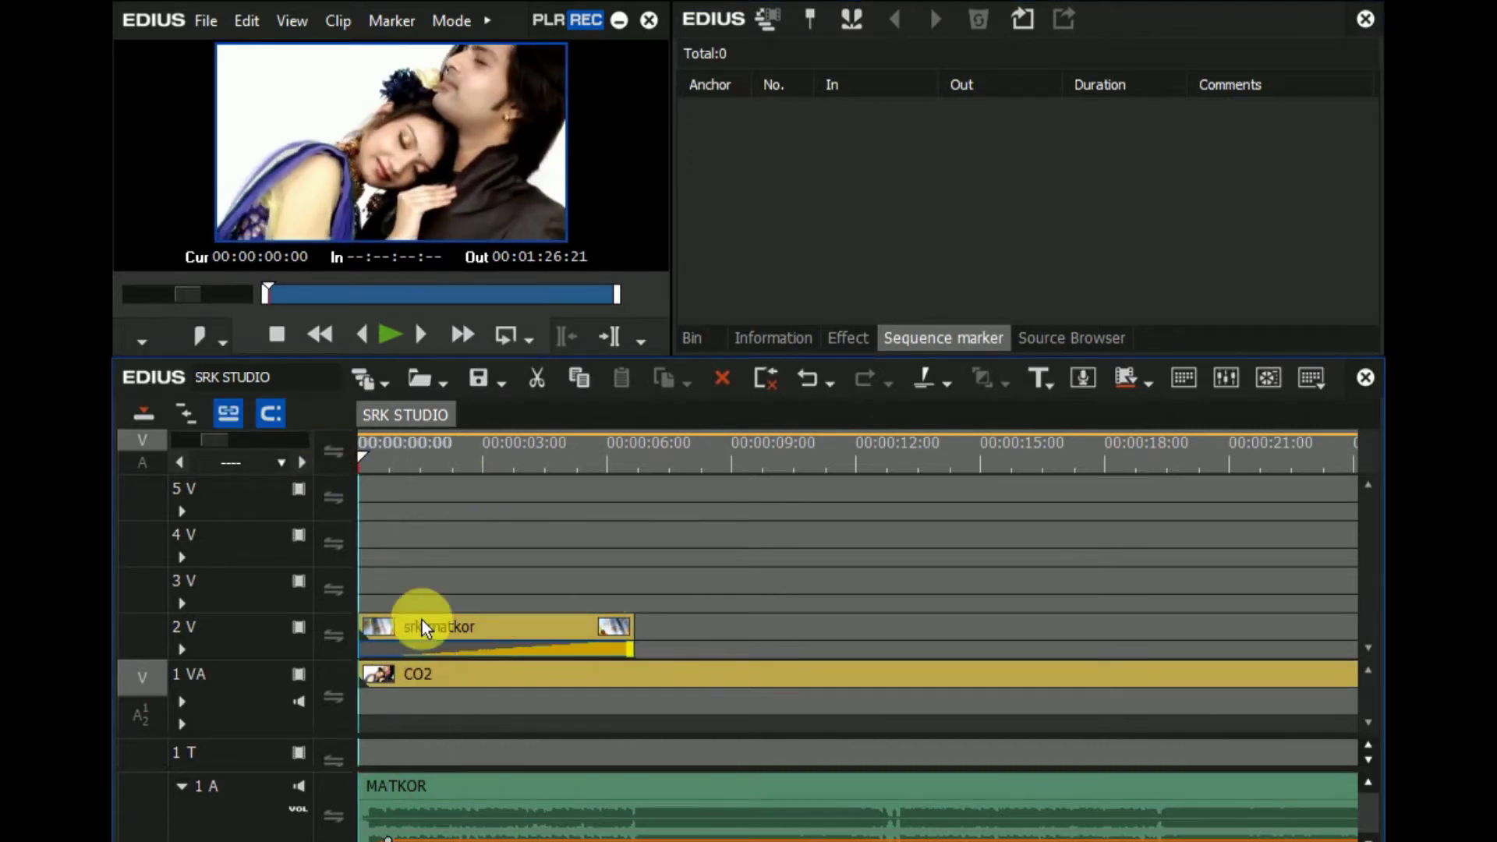
pyautogui.click(434, 675)
pyautogui.click(434, 628)
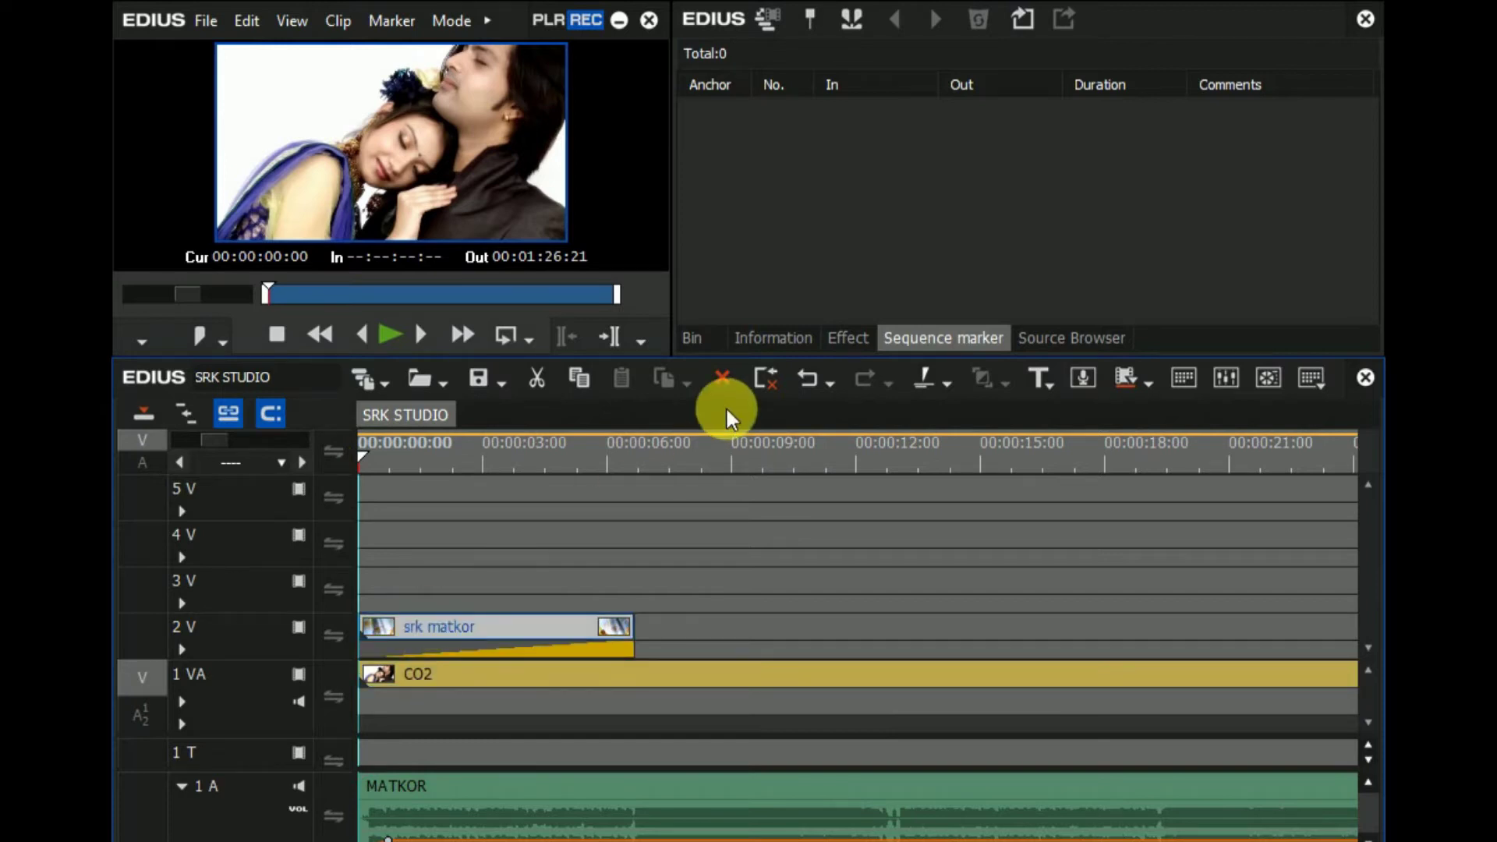
pyautogui.click(1040, 337)
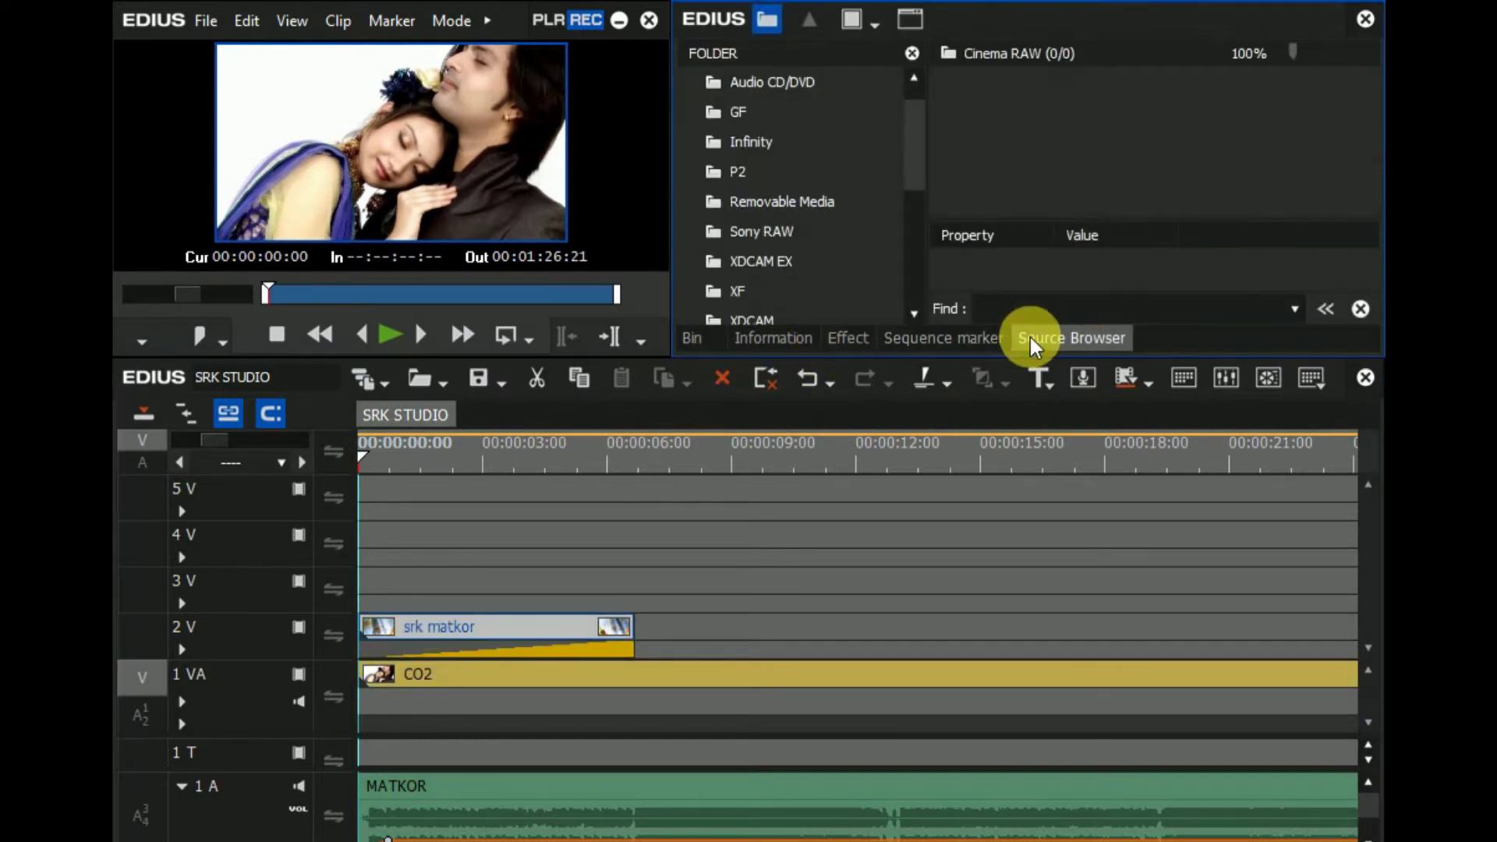
pyautogui.click(942, 337)
pyautogui.click(552, 646)
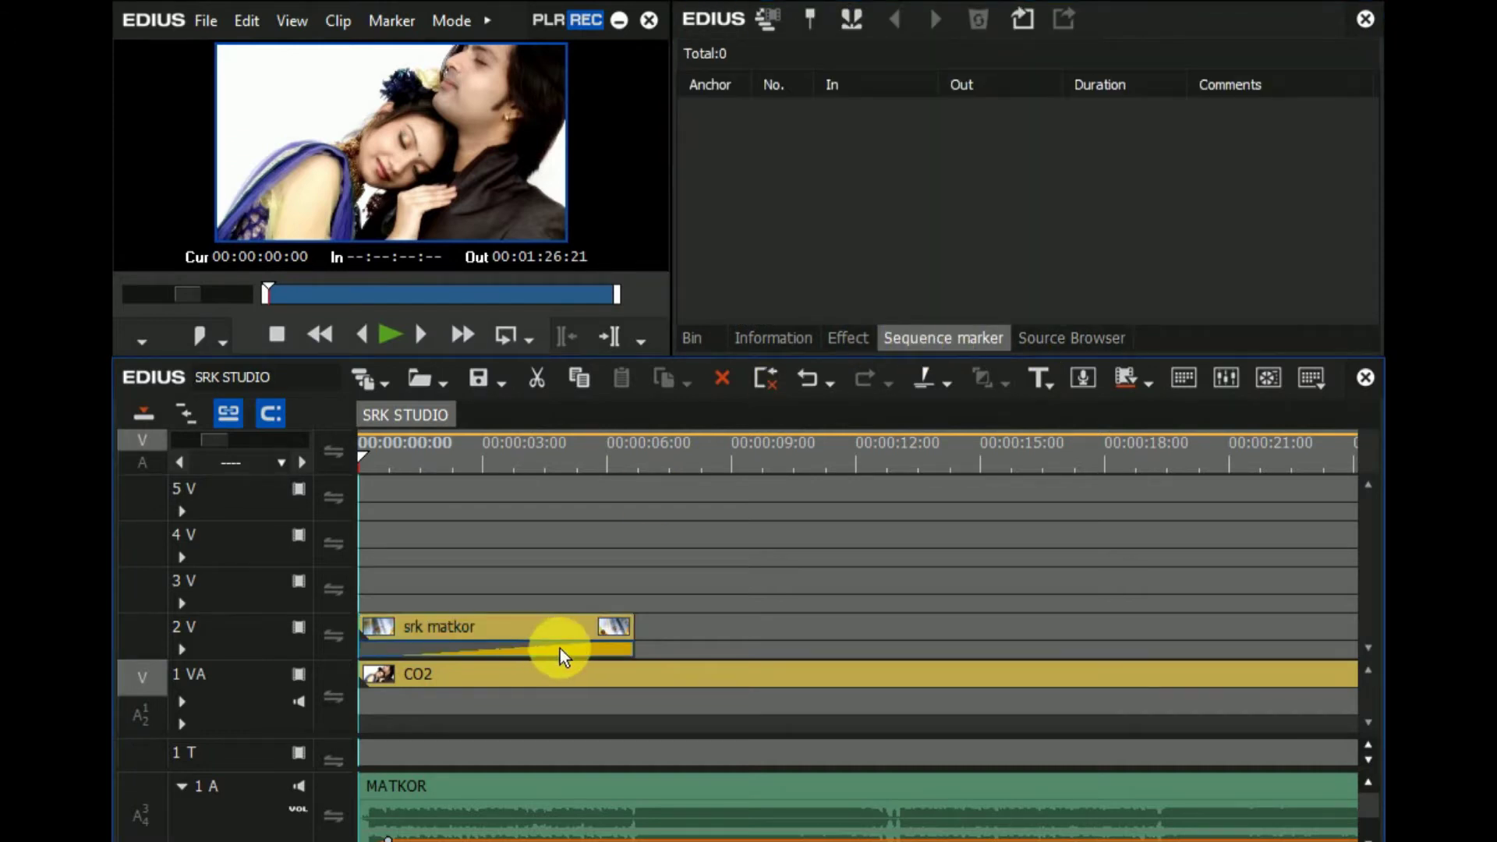
pyautogui.click(752, 336)
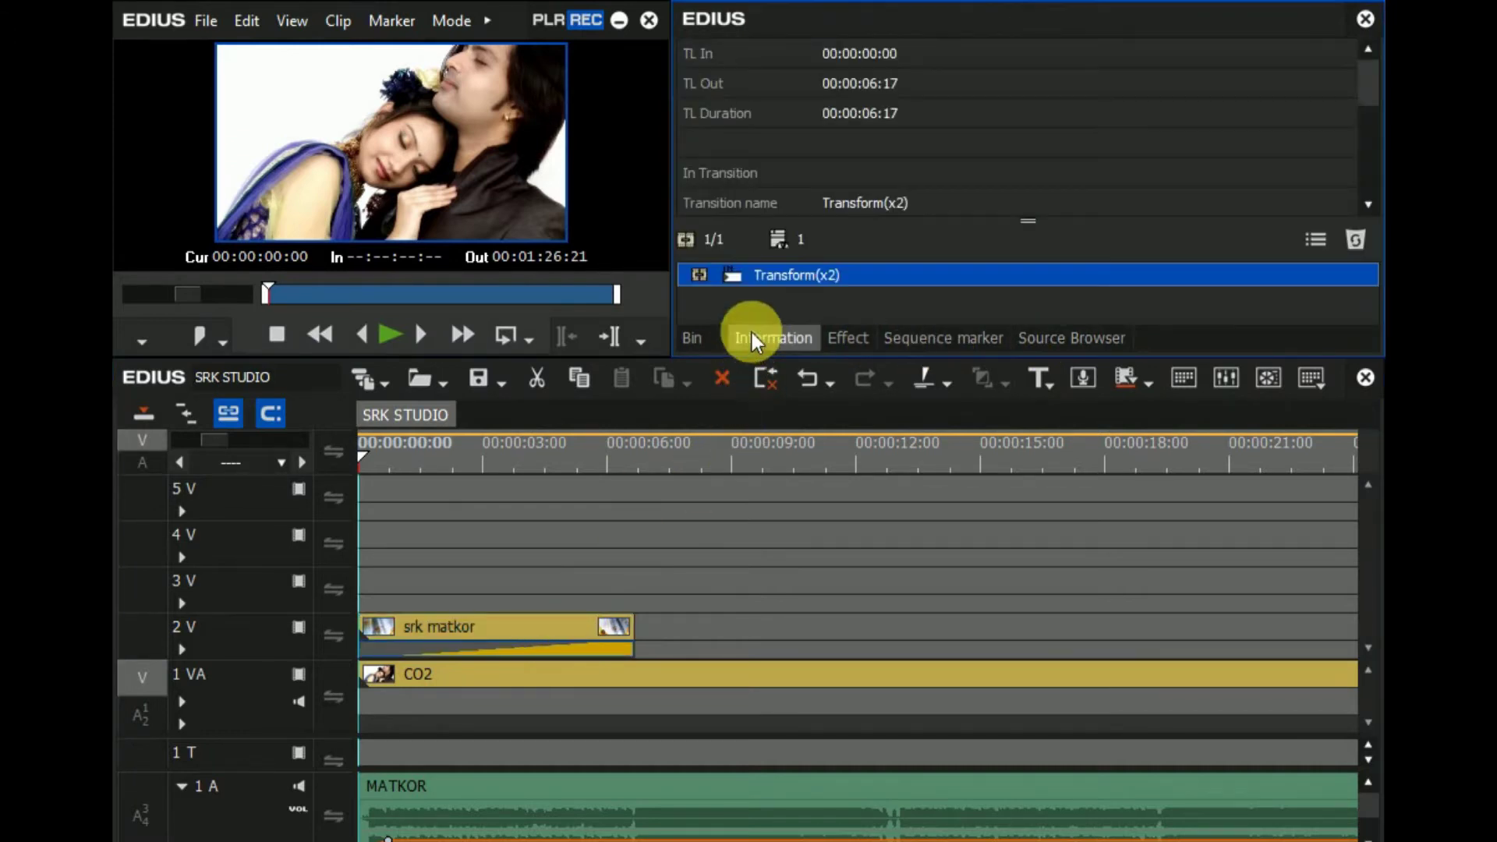
pyautogui.doubleClick(800, 280)
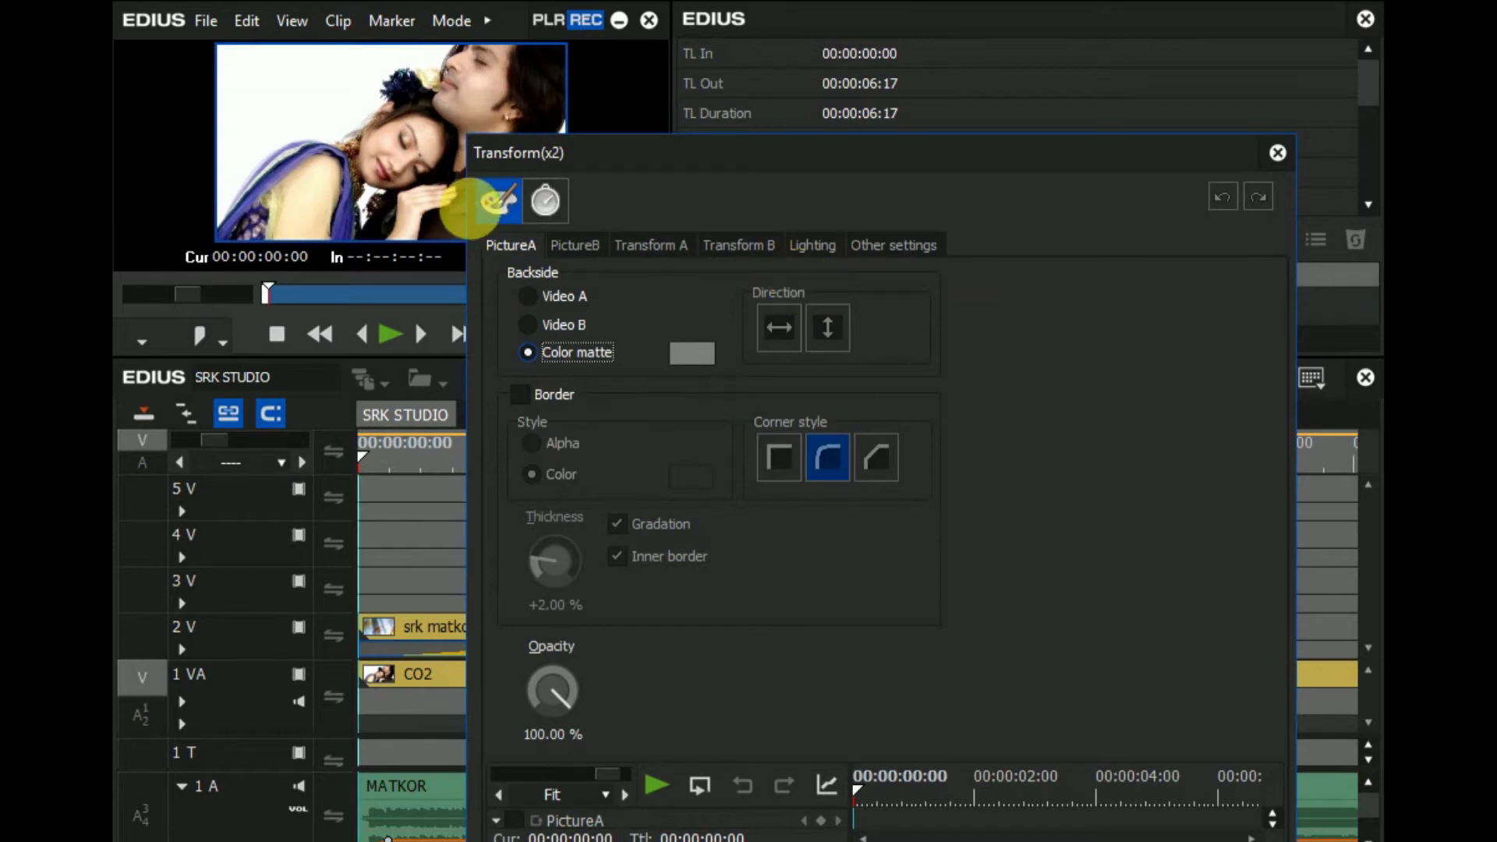
pyautogui.moveTo(725, 151); pyautogui.dragTo(808, 71)
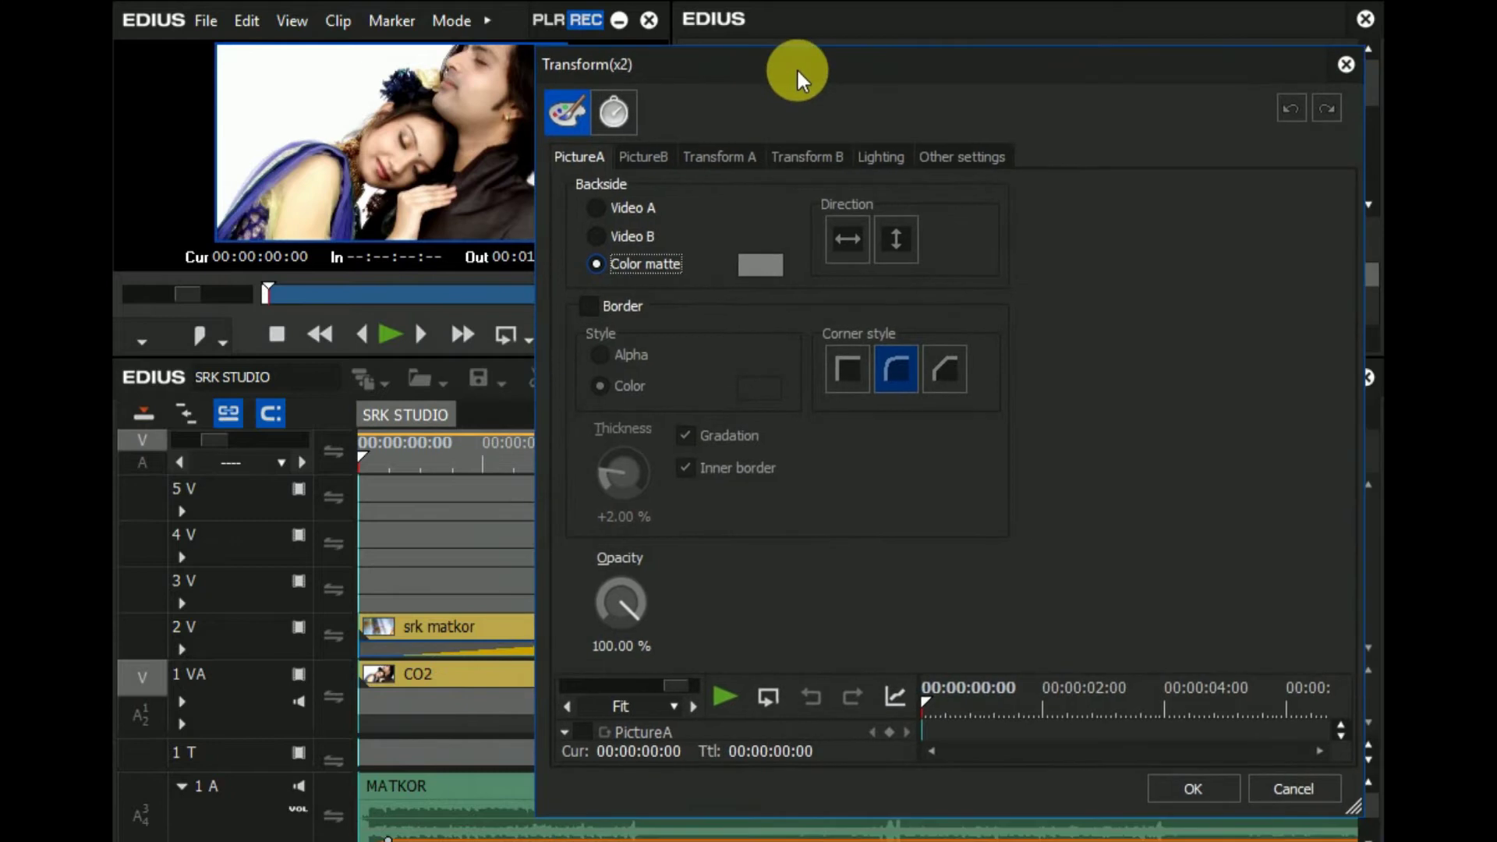
# - Gang the scale axes of Transform A, enable keyframing for all its Transform parameters and add a keyframe at 00:00:00:00
pyautogui.click(758, 158)
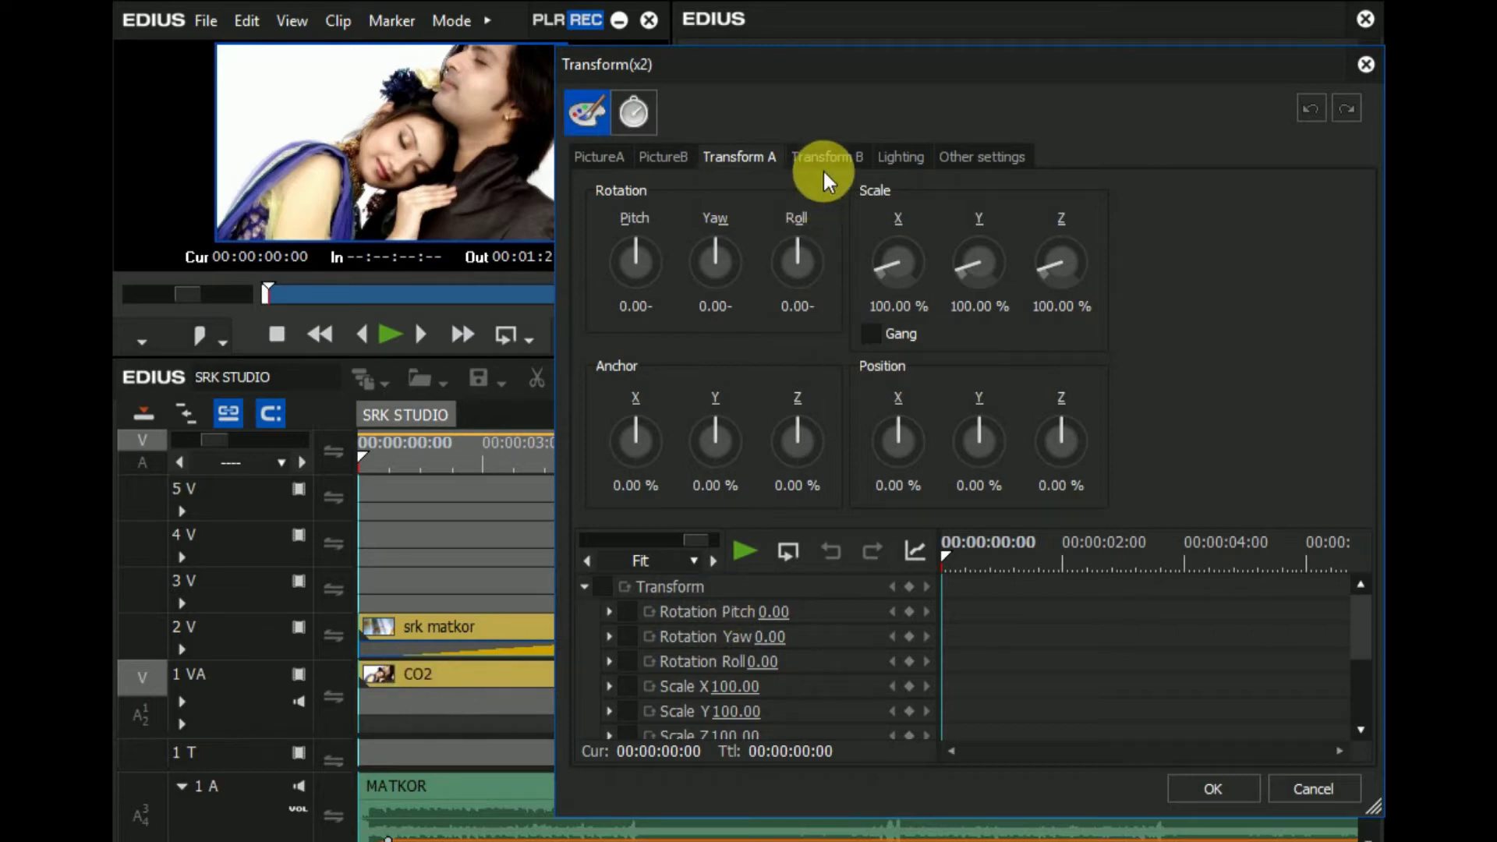
pyautogui.click(869, 335)
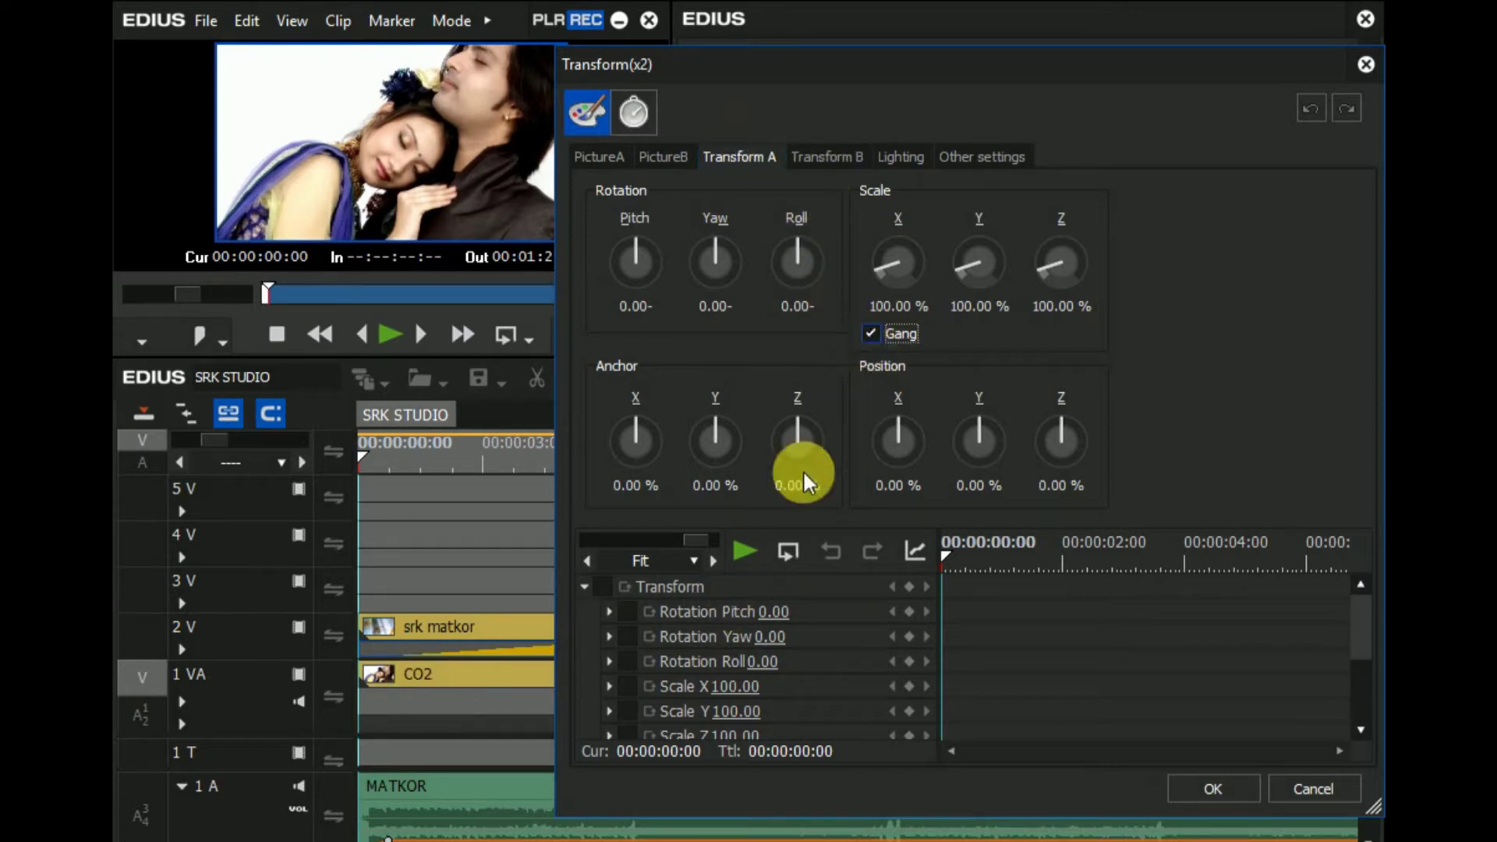
pyautogui.click(603, 584)
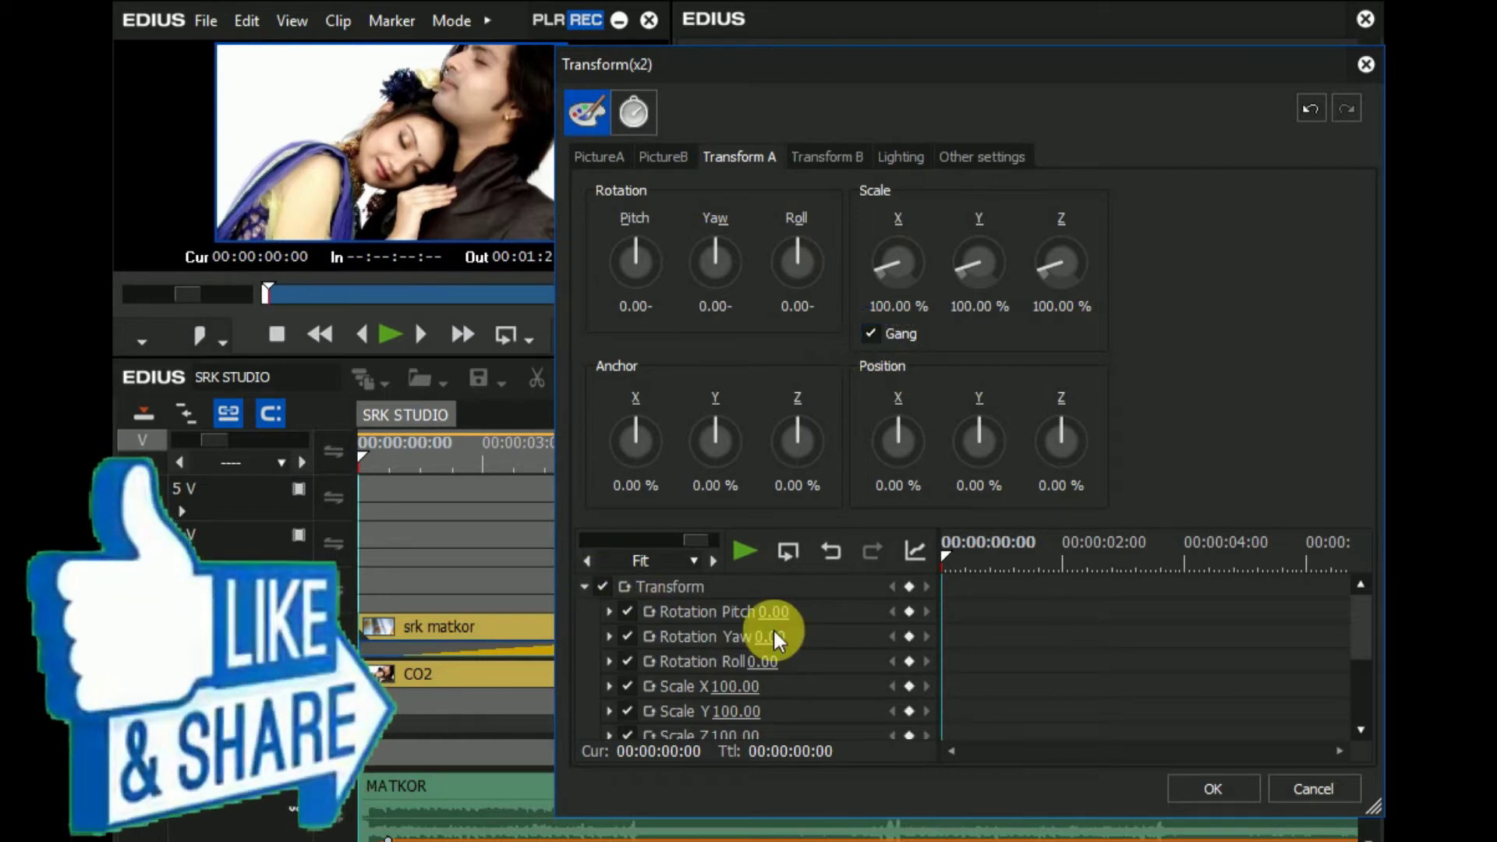
pyautogui.click(909, 584)
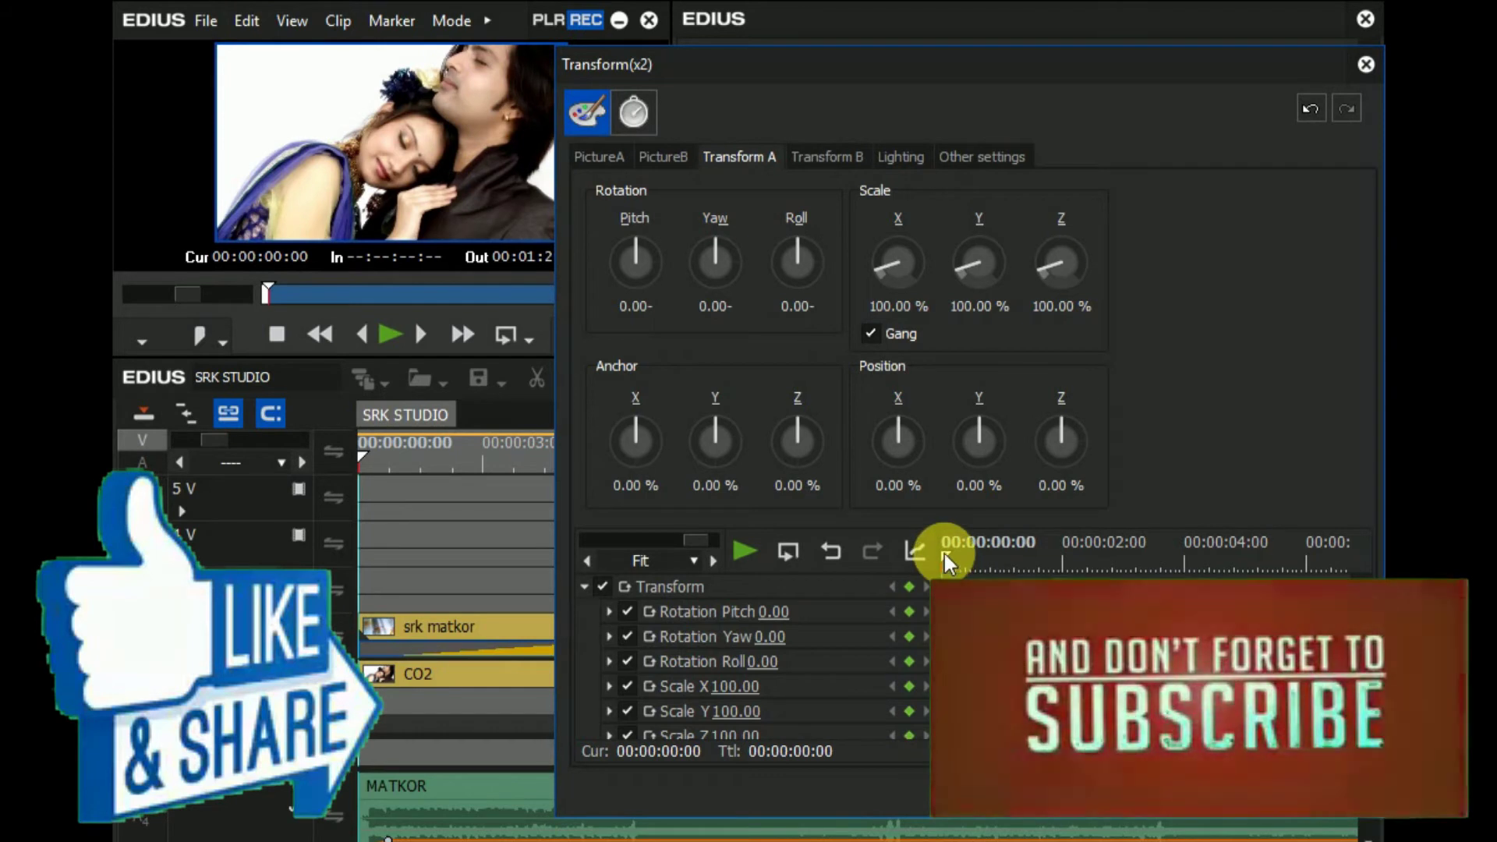
# - At 00:00:00:19, keyframe Transform A with scale 74.10 %, position X -0.40 % and position Y +8.00 %
pyautogui.moveTo(962, 562); pyautogui.dragTo(989, 611)
pyautogui.moveTo(886, 266); pyautogui.dragTo(883, 271)
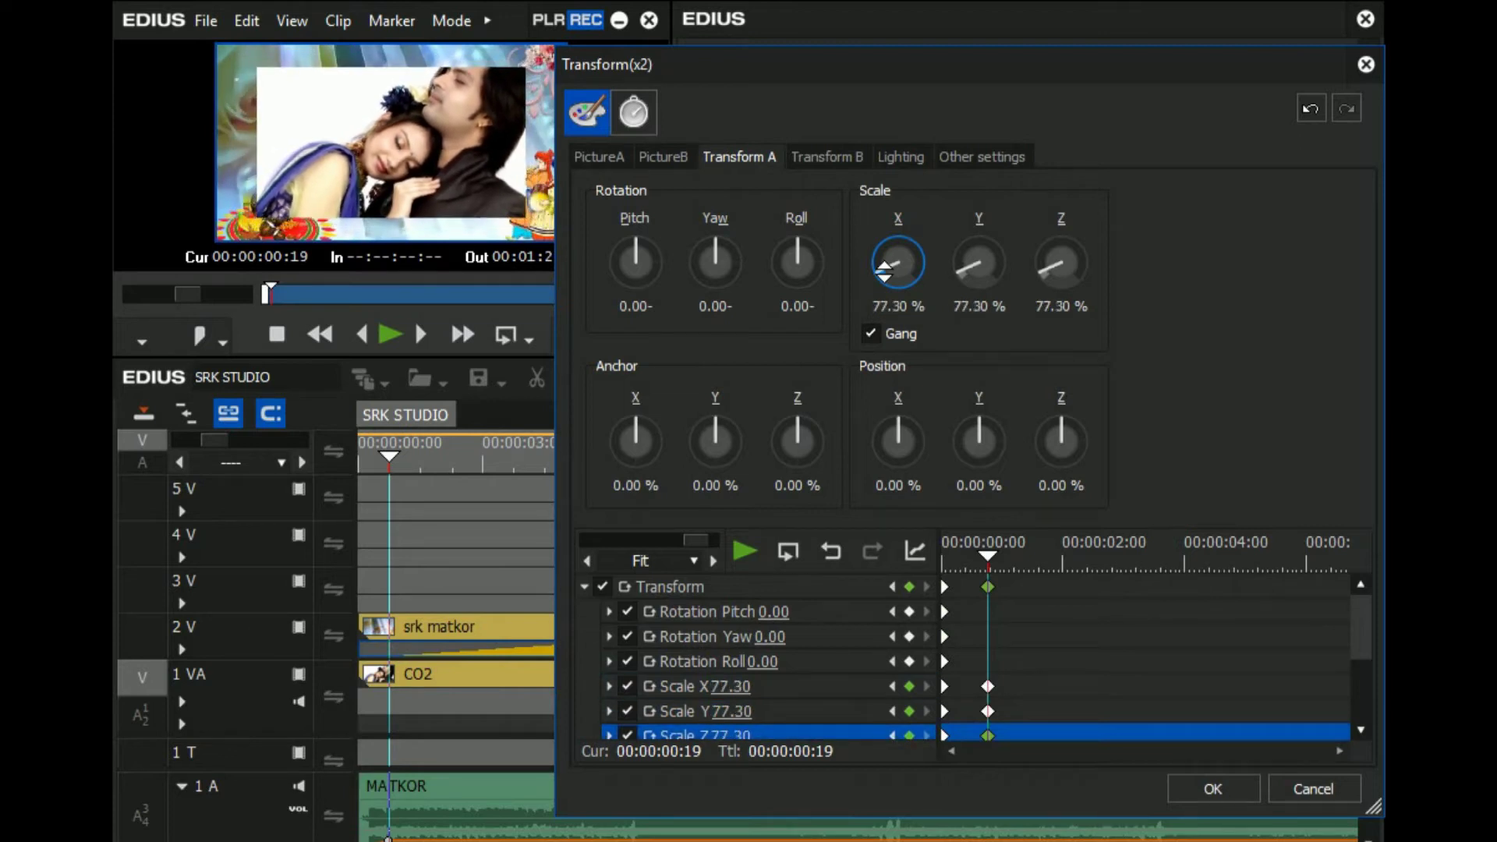
pyautogui.moveTo(883, 272); pyautogui.dragTo(884, 272)
pyautogui.moveTo(976, 439); pyautogui.dragTo(977, 443)
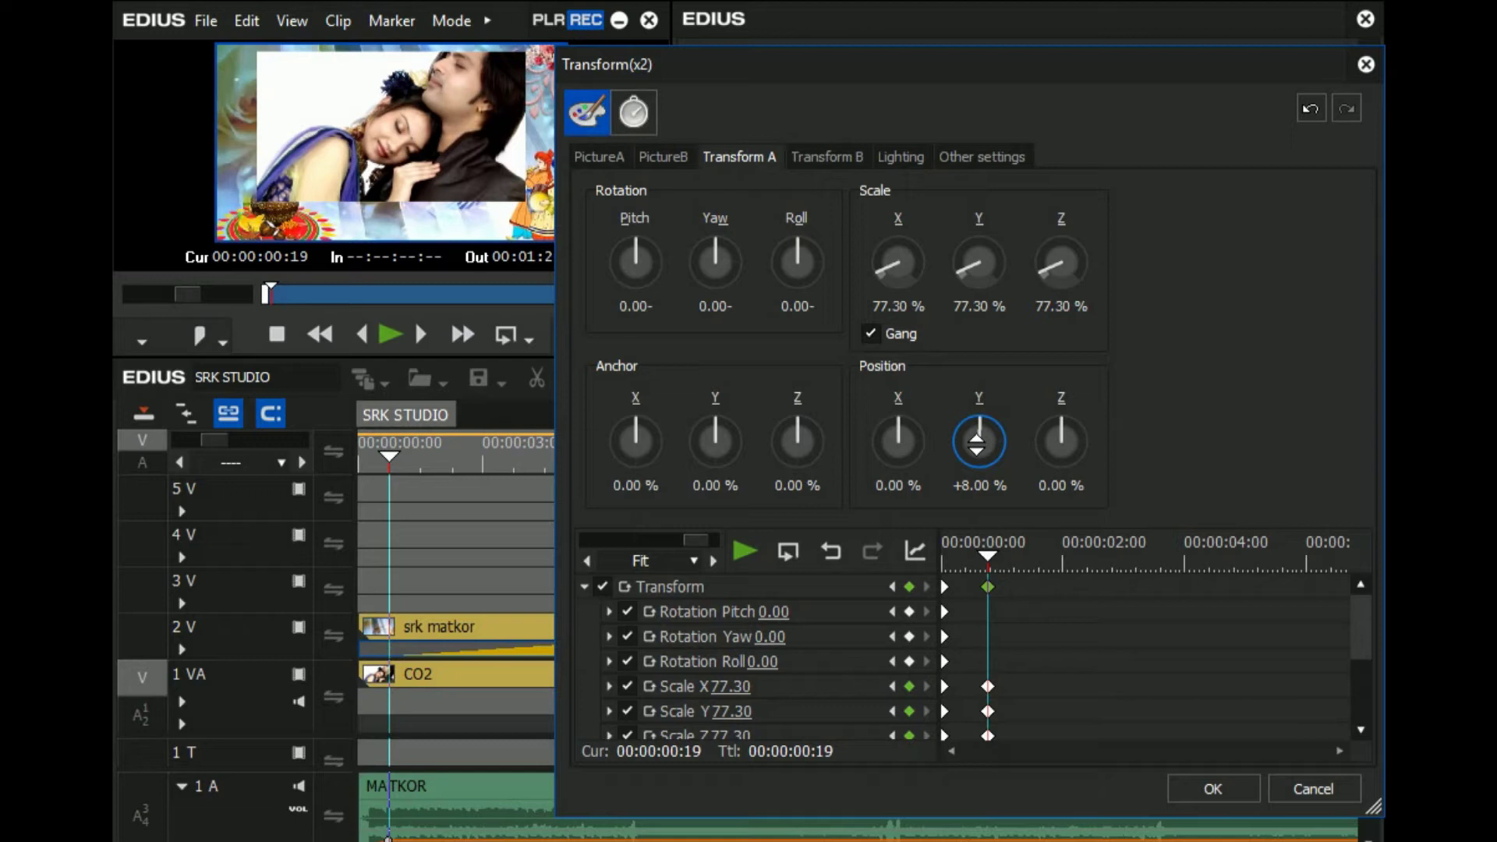
pyautogui.moveTo(896, 434); pyautogui.dragTo(901, 413)
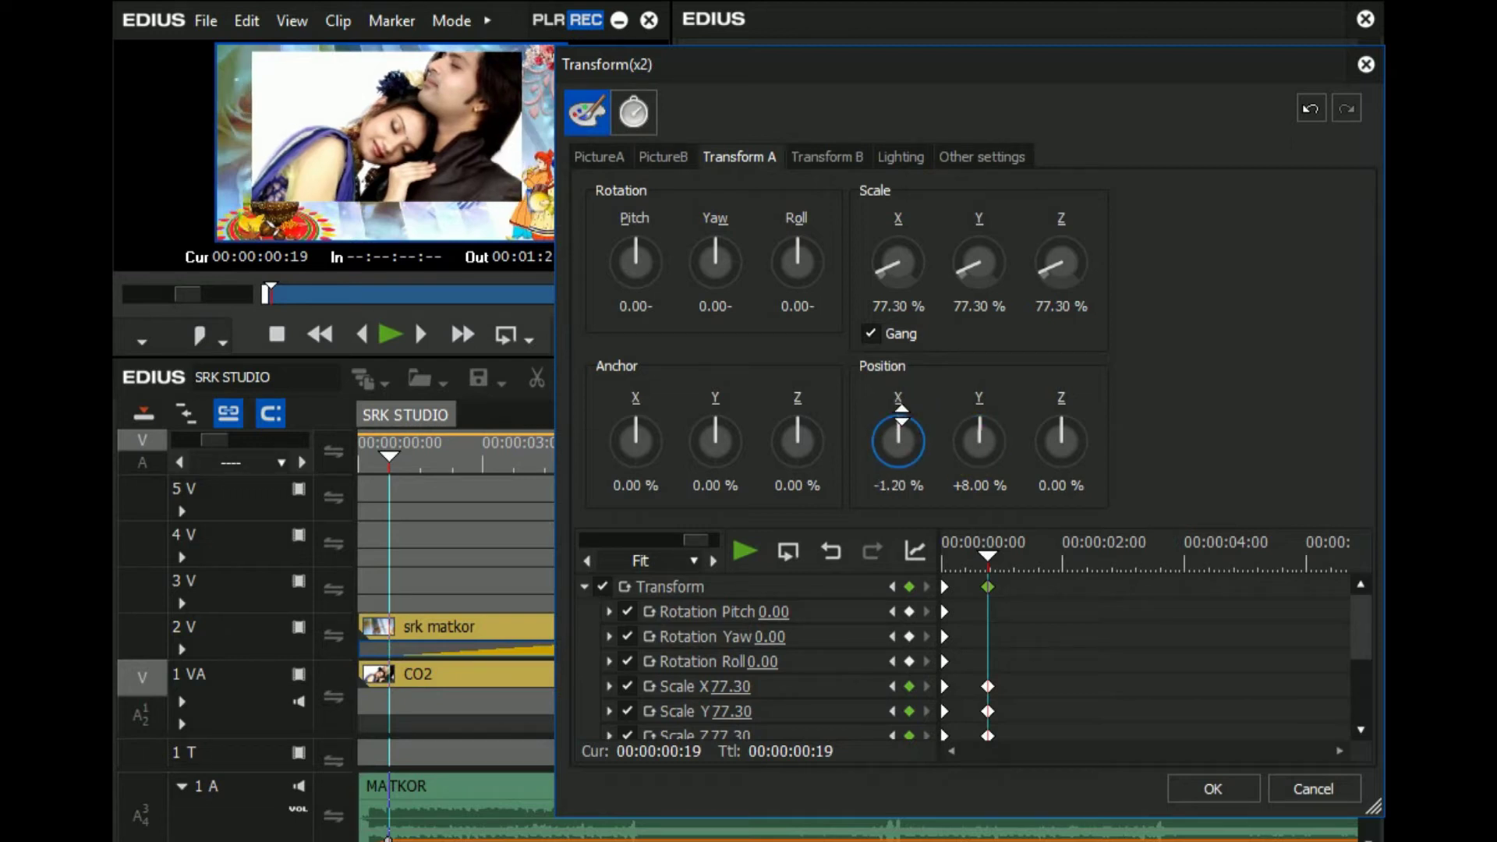
pyautogui.moveTo(901, 413); pyautogui.dragTo(901, 413)
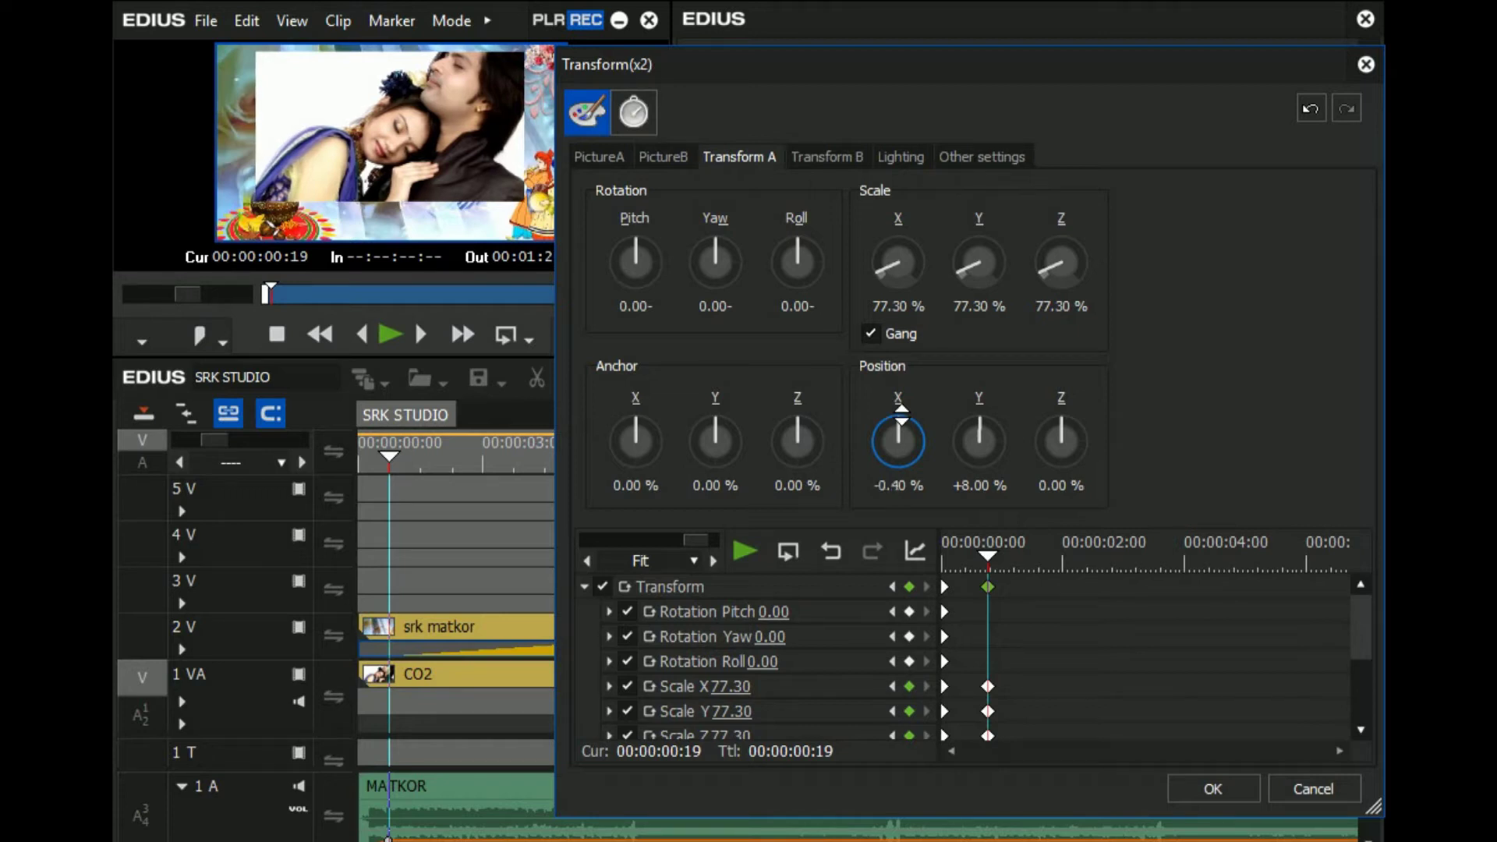
pyautogui.moveTo(915, 268); pyautogui.dragTo(900, 274)
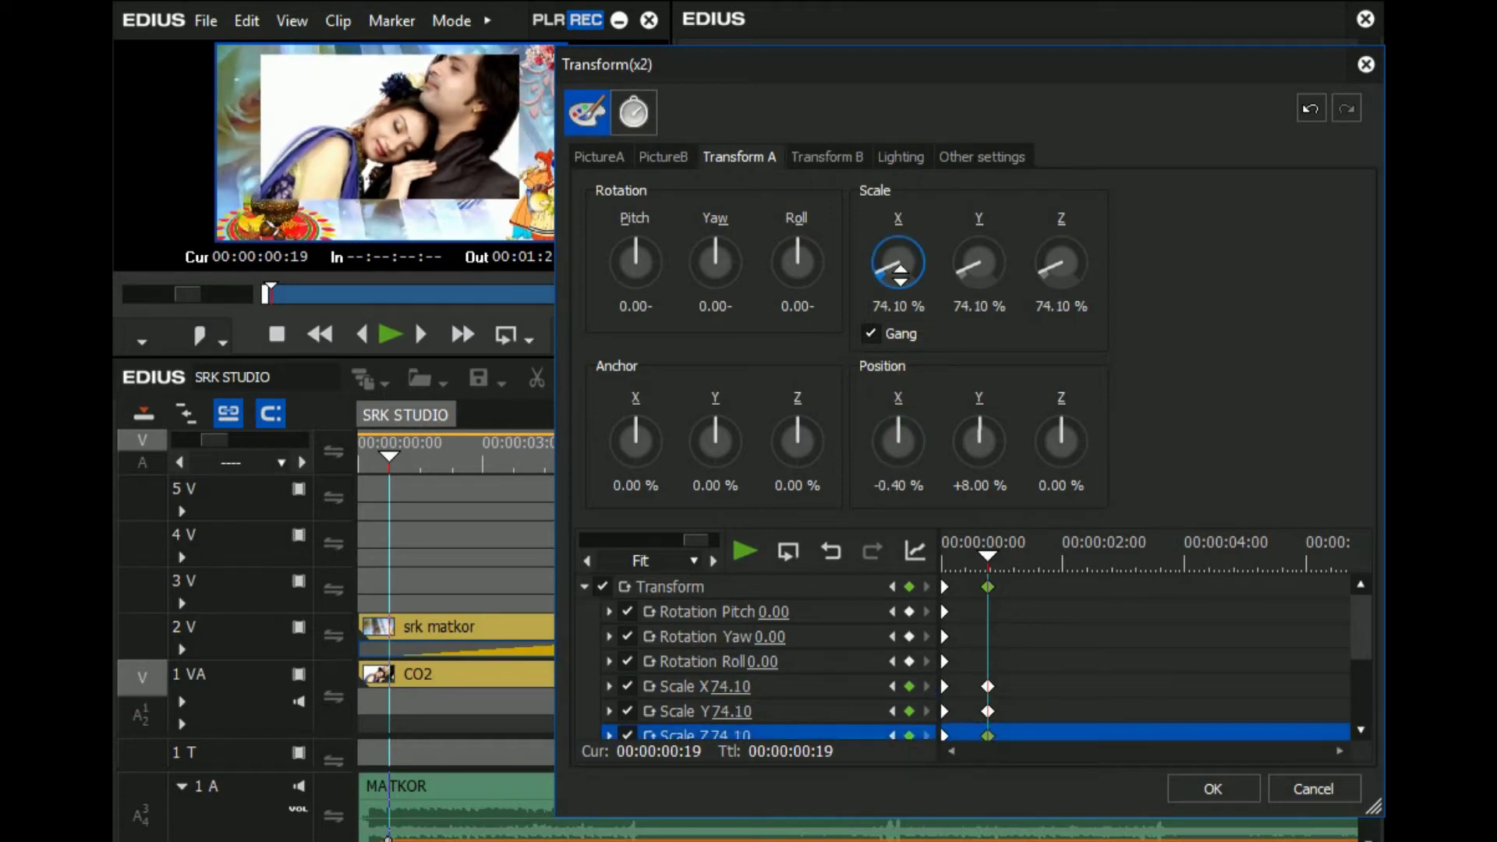
pyautogui.moveTo(901, 274); pyautogui.dragTo(895, 284)
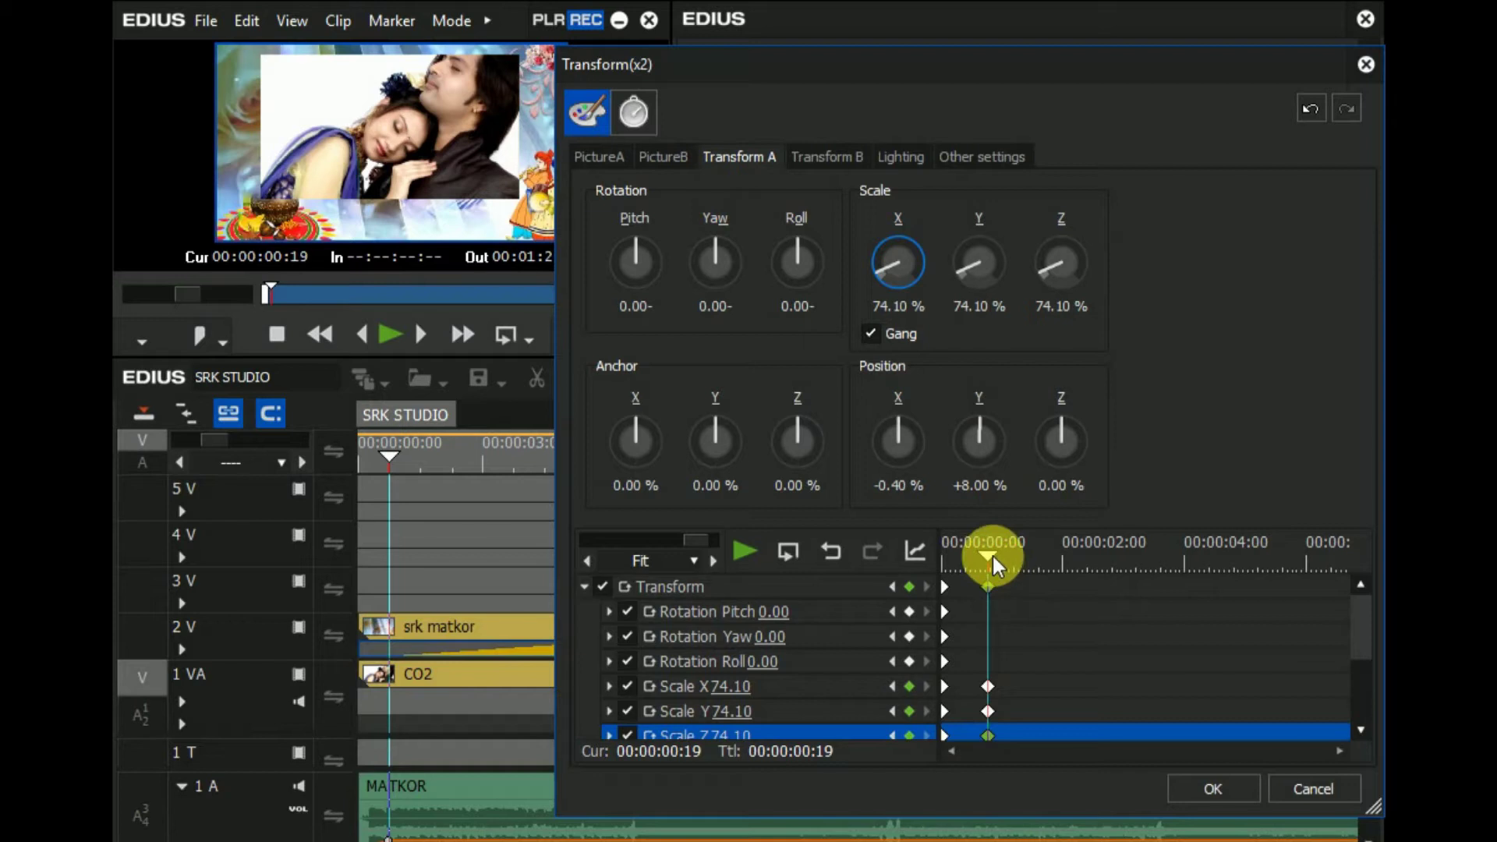
# - At 00:00:06:04, keyframe Transform A with scale 106.80 % and position Y +0.40 %, and accept the transition settings
pyautogui.moveTo(991, 552); pyautogui.dragTo(1316, 638)
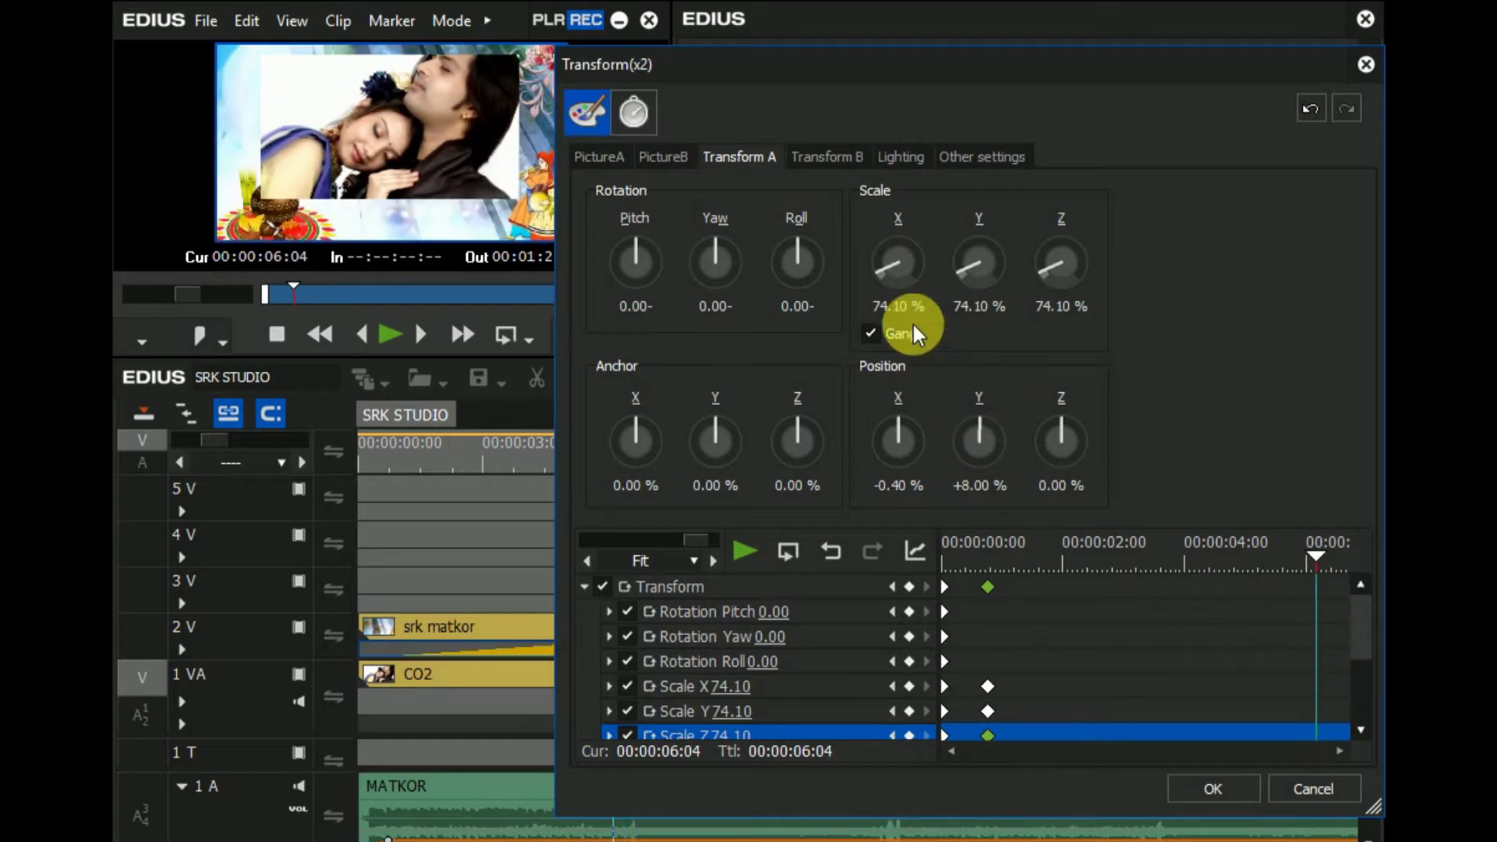
pyautogui.moveTo(887, 280); pyautogui.dragTo(879, 273)
pyautogui.moveTo(977, 425); pyautogui.dragTo(979, 425)
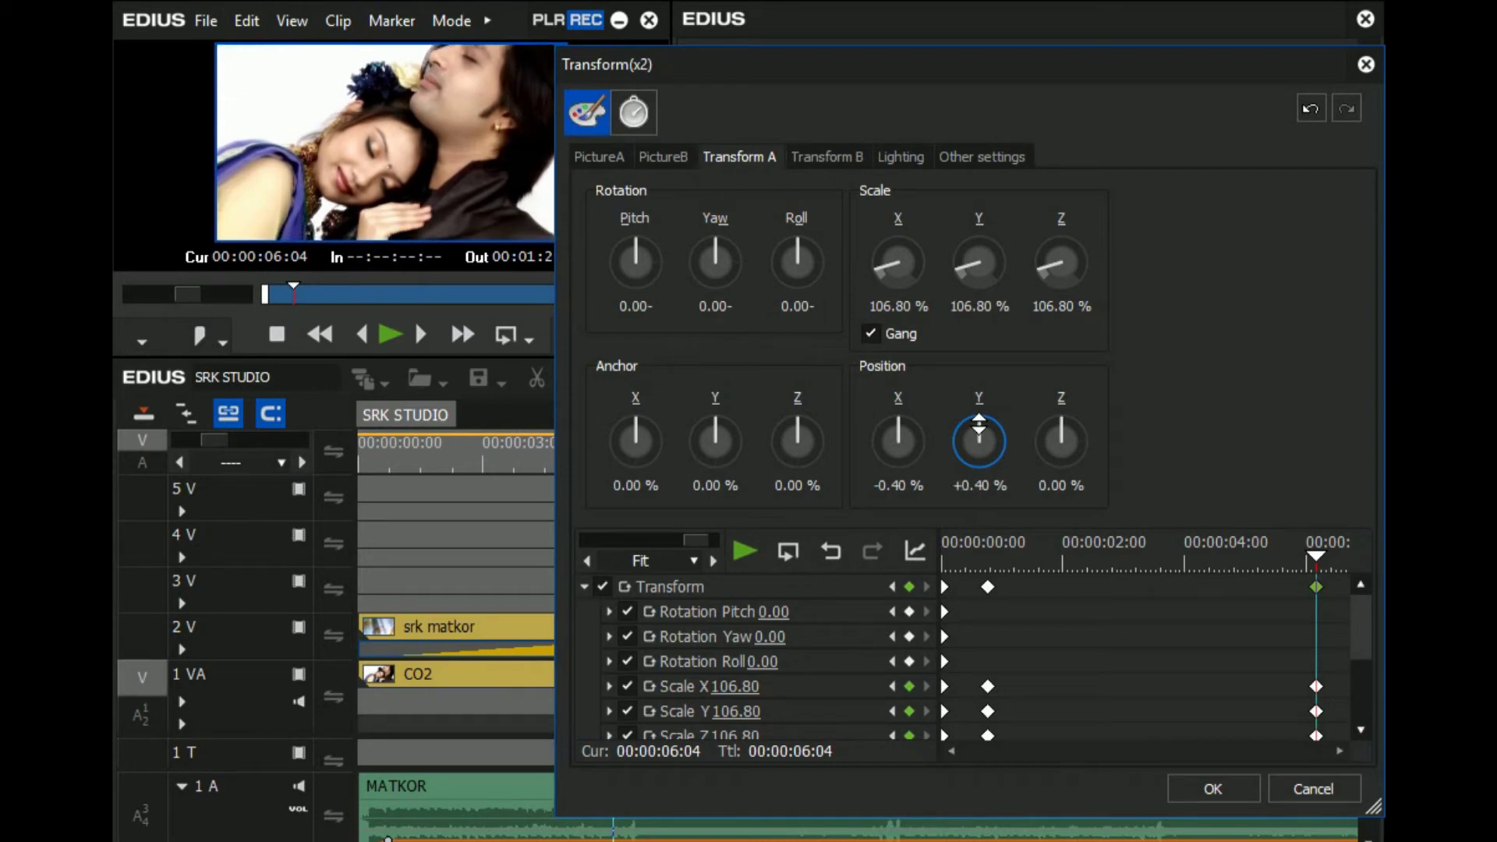
pyautogui.click(1213, 787)
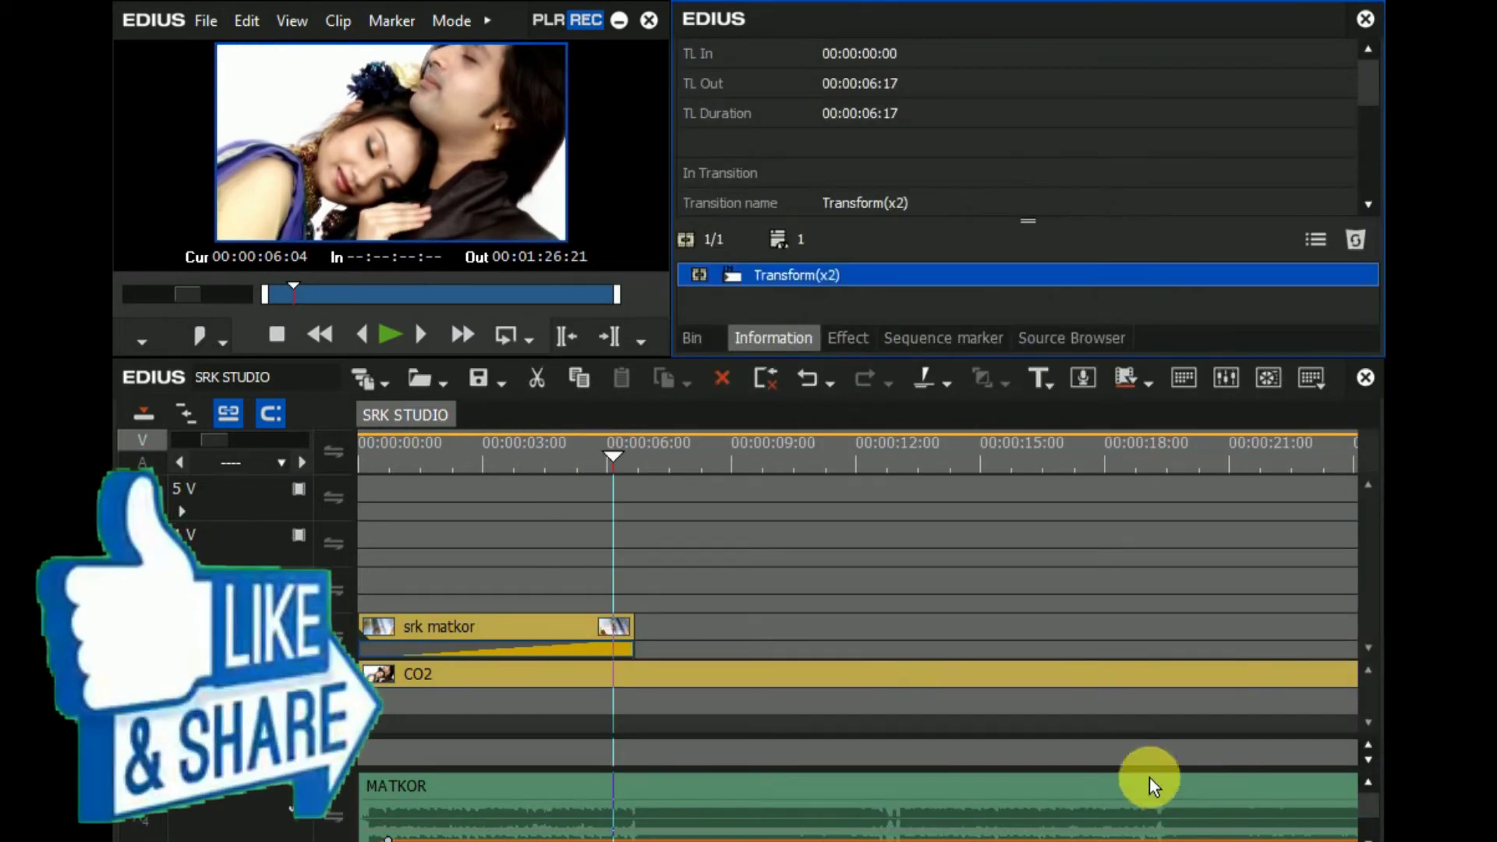
# - Reopen Transform(x2), add a Transform A keyframe at 00:00:05:10, shift the last two keyframes slightly further along, and accept the settings
pyautogui.moveTo(611, 456); pyautogui.dragTo(326, 620)
pyautogui.click(760, 278)
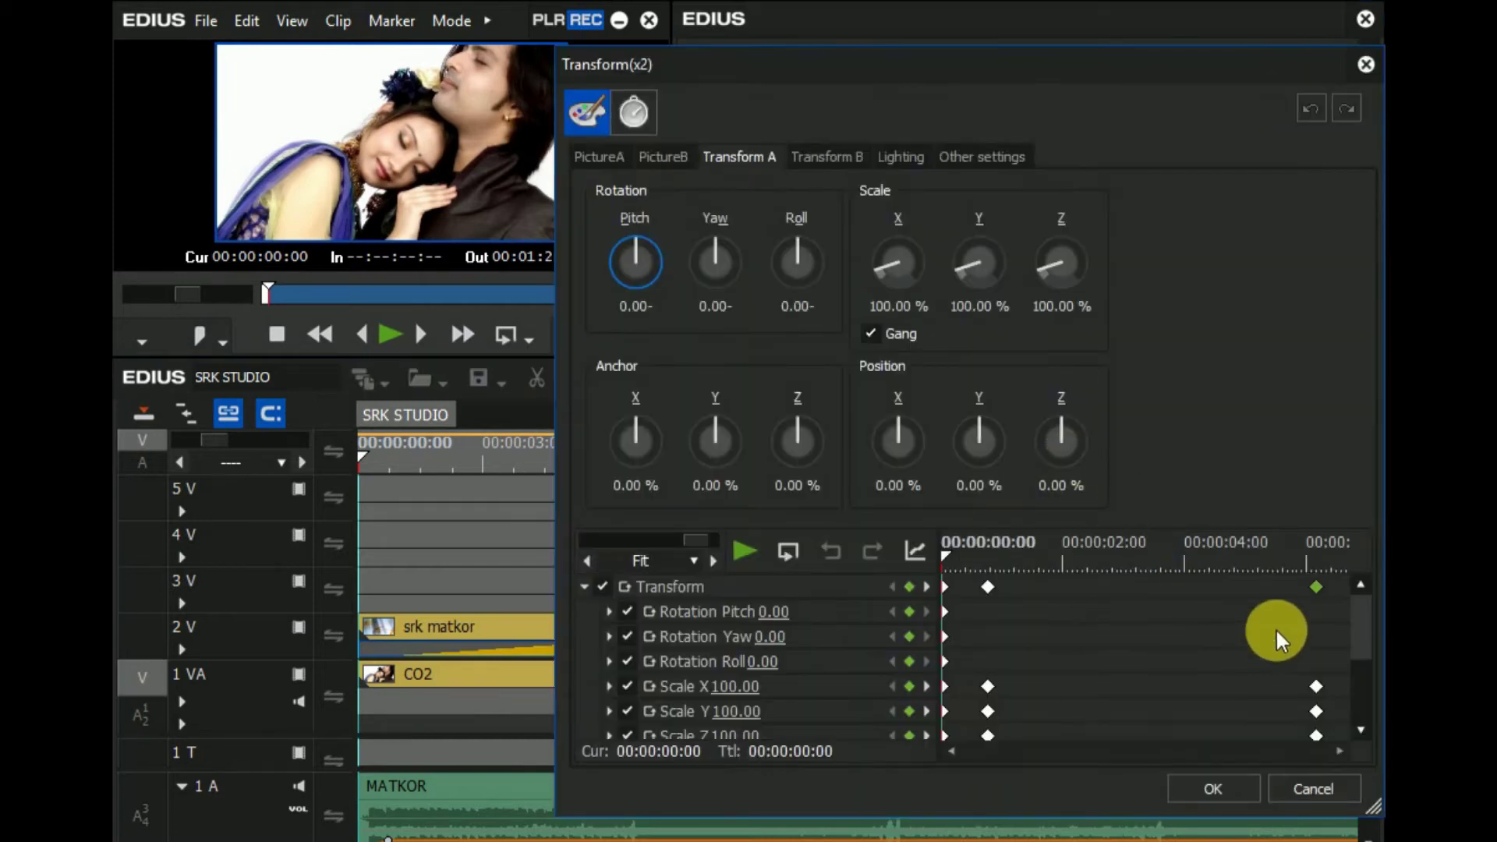
pyautogui.click(1270, 553)
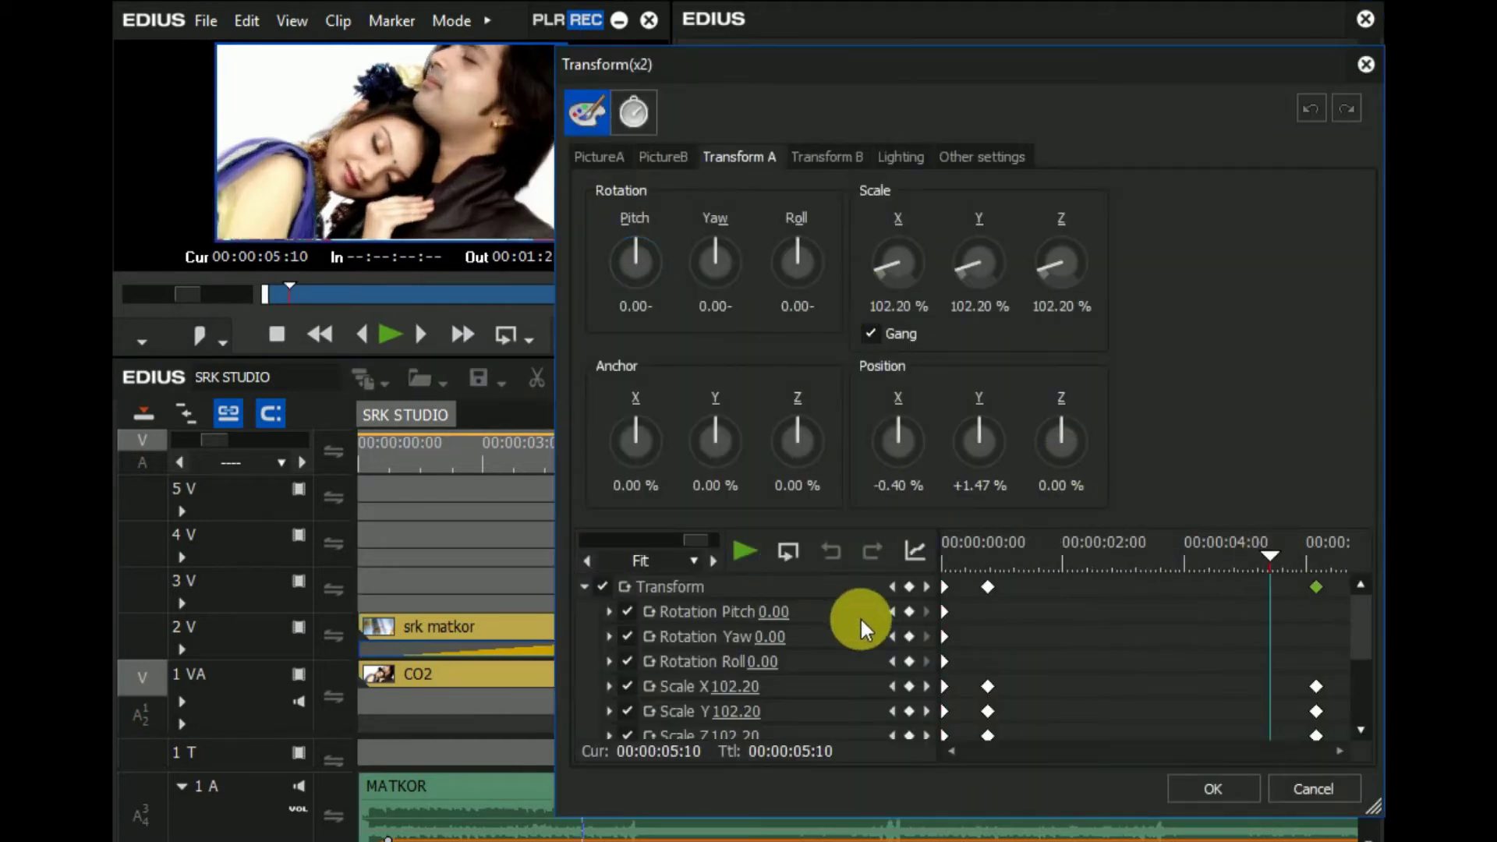
pyautogui.click(907, 587)
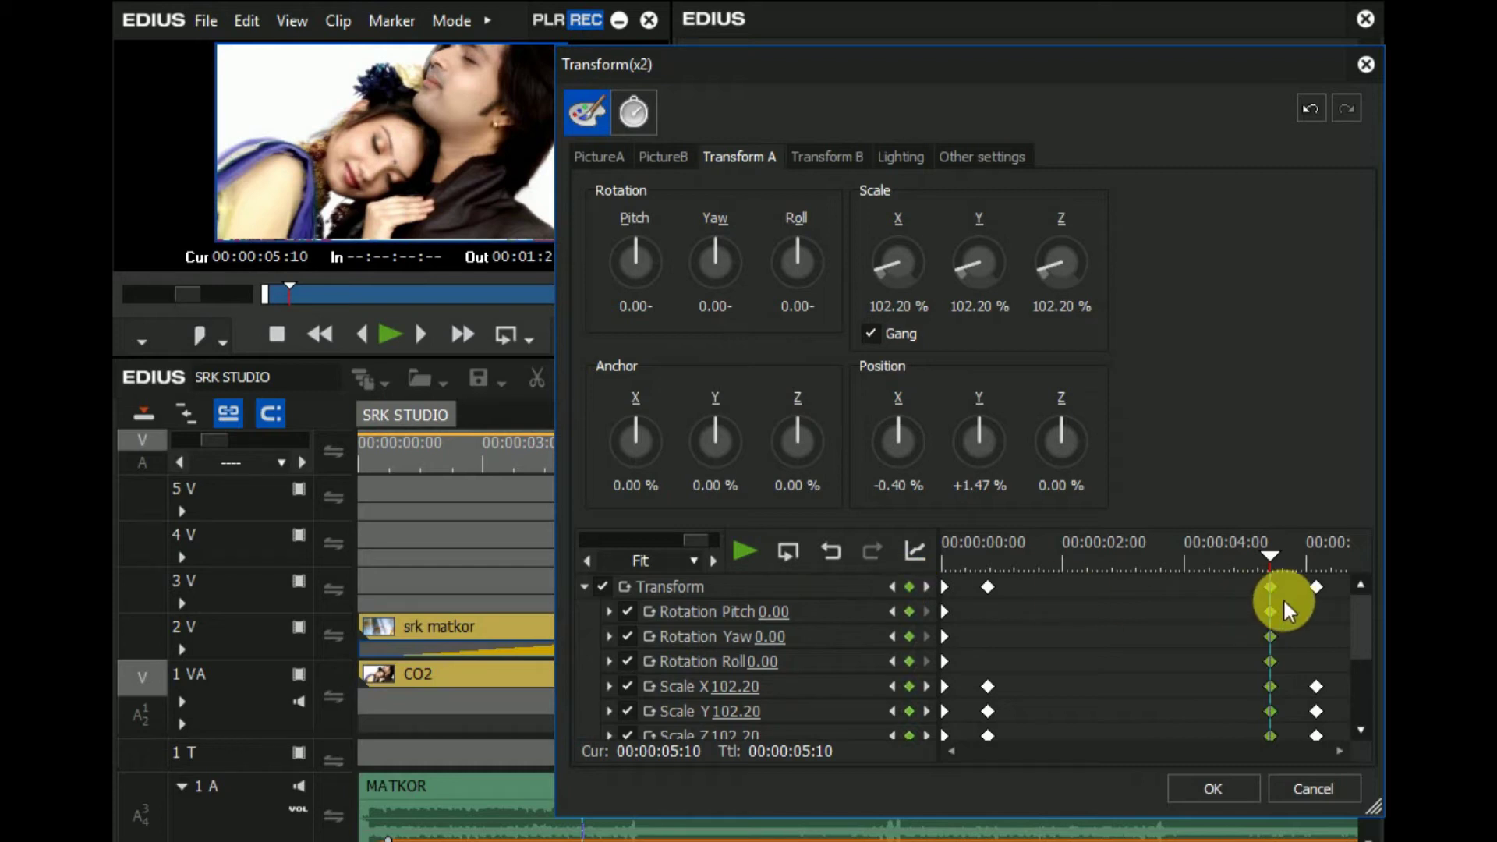
pyautogui.moveTo(1272, 590)
pyautogui.mouseDown()
pyautogui.moveTo(1296, 605)
pyautogui.moveTo(1327, 586)
pyautogui.moveTo(1300, 587)
pyautogui.mouseUp()
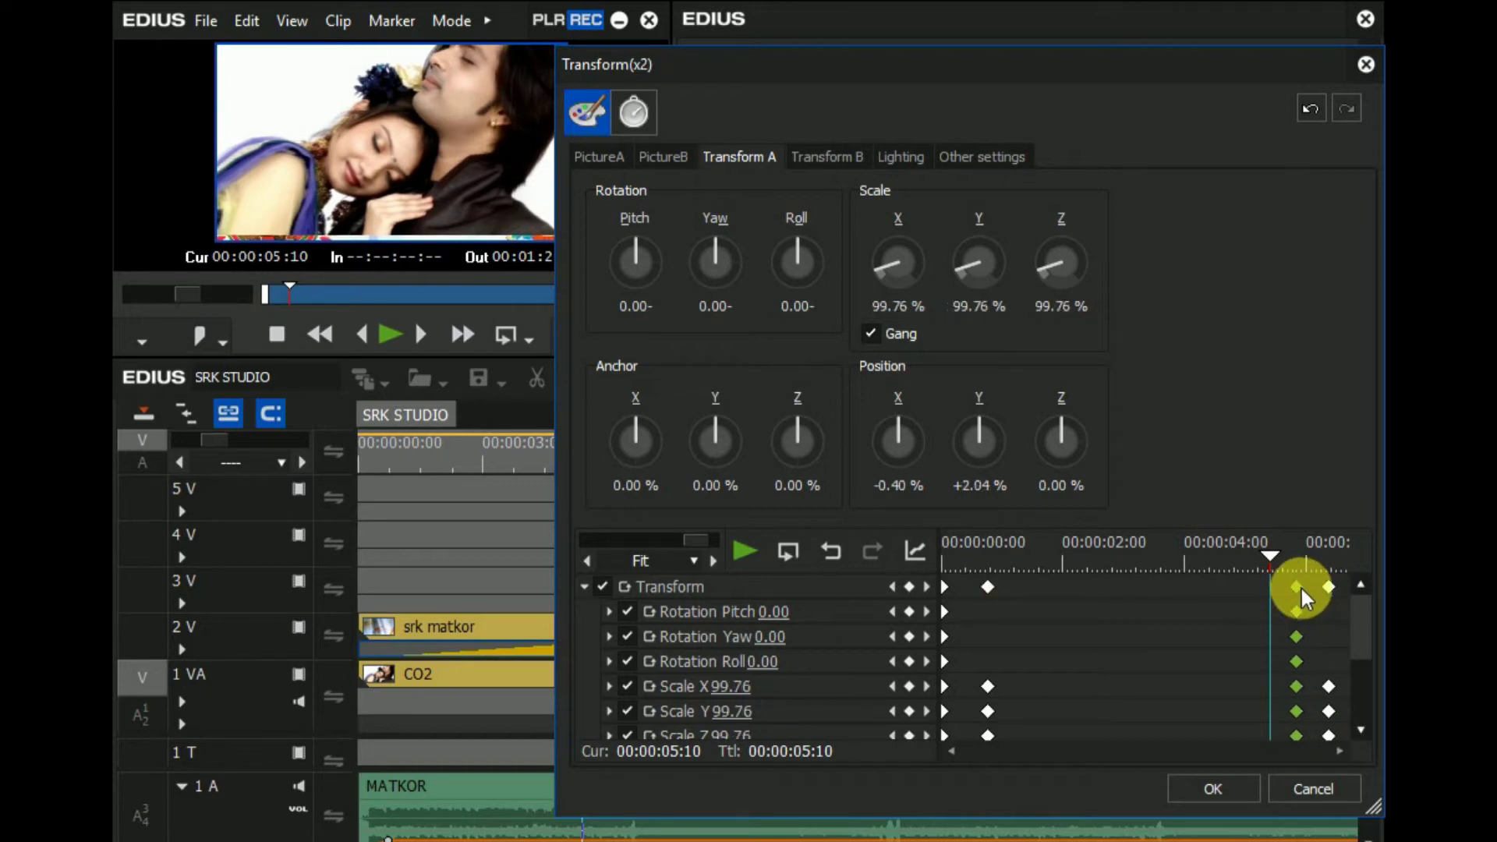
pyautogui.click(1228, 784)
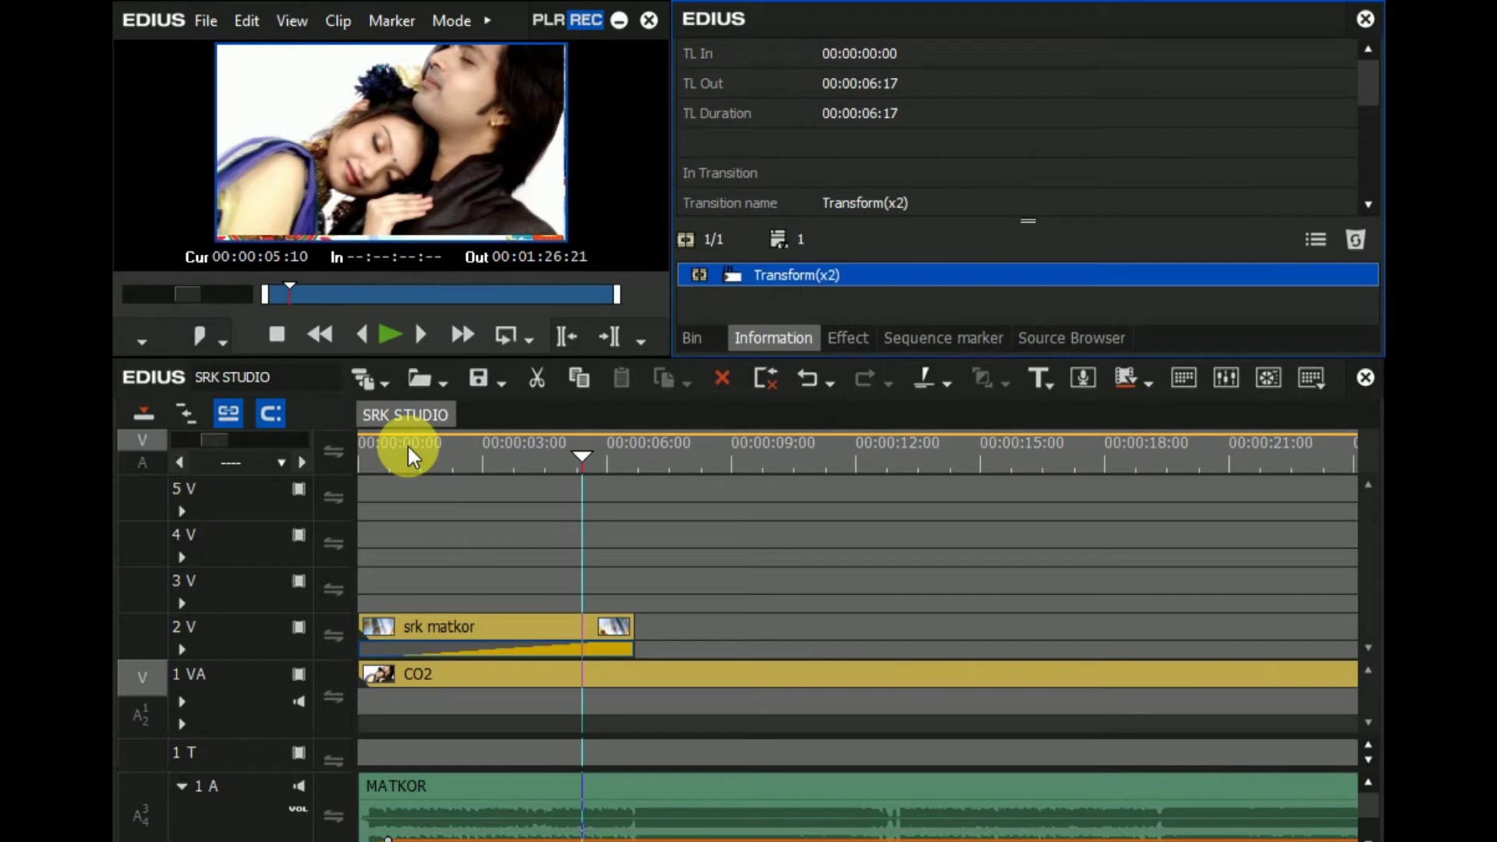
# - Mark the sequence range from 00:00:00:00 to 00:00:06:17 and play the transform animation from the start
pyautogui.click(387, 457)
pyautogui.moveTo(388, 460); pyautogui.dragTo(633, 514)
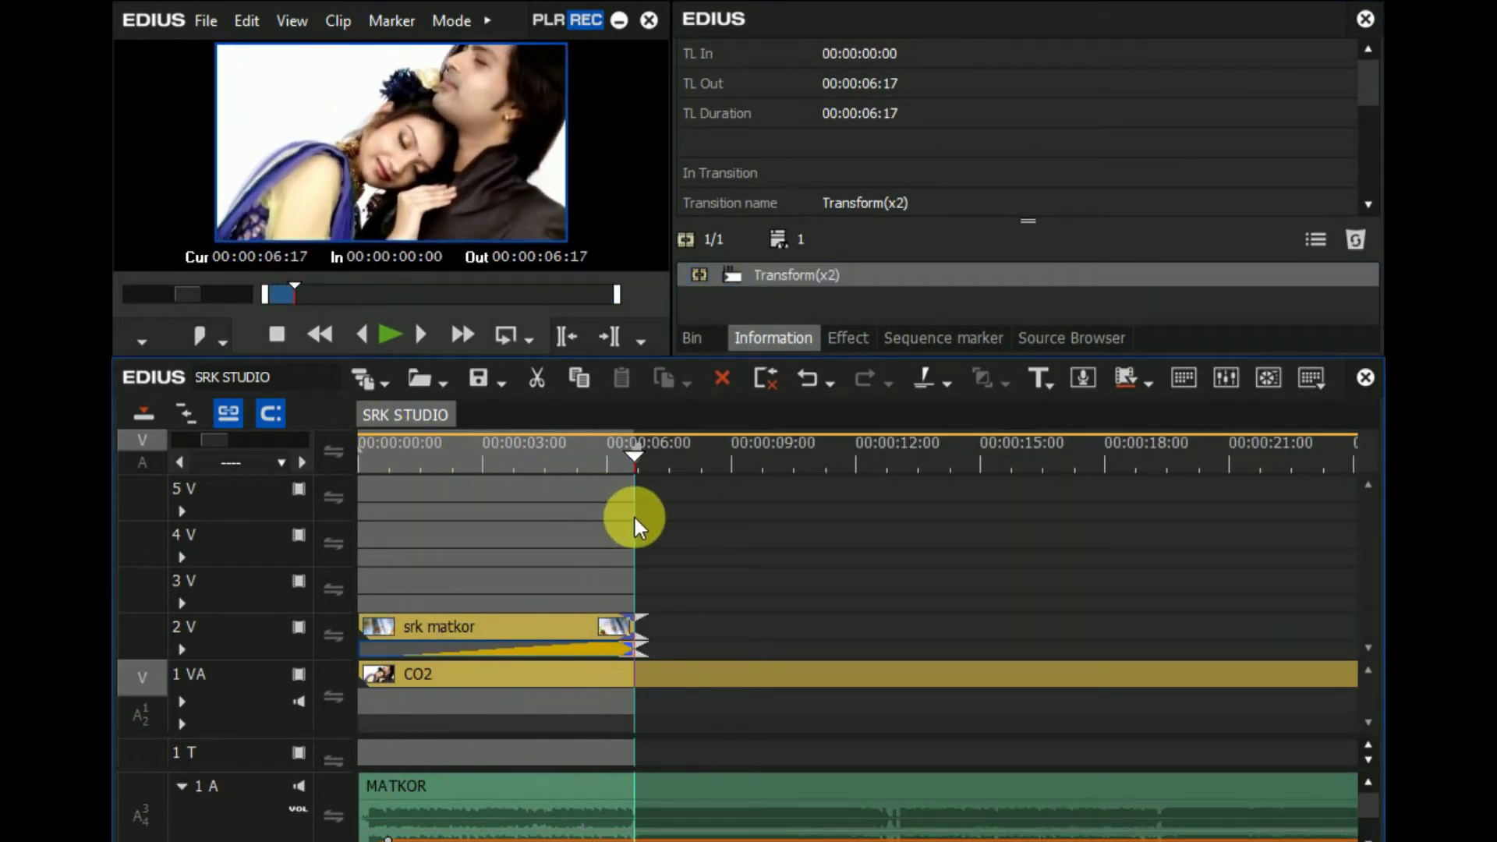
pyautogui.press('Home')
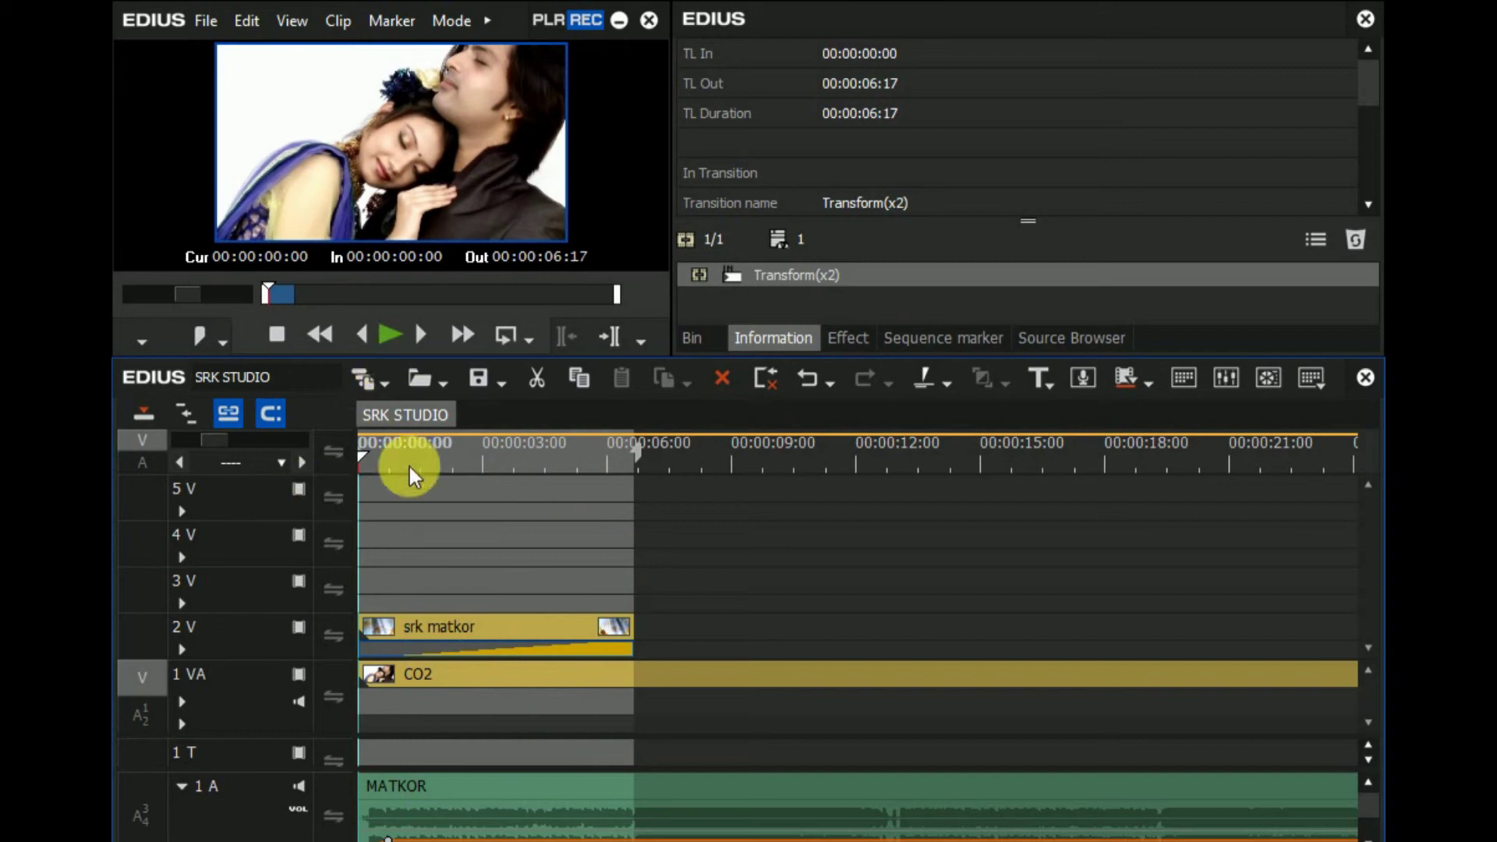
pyautogui.click(378, 334)
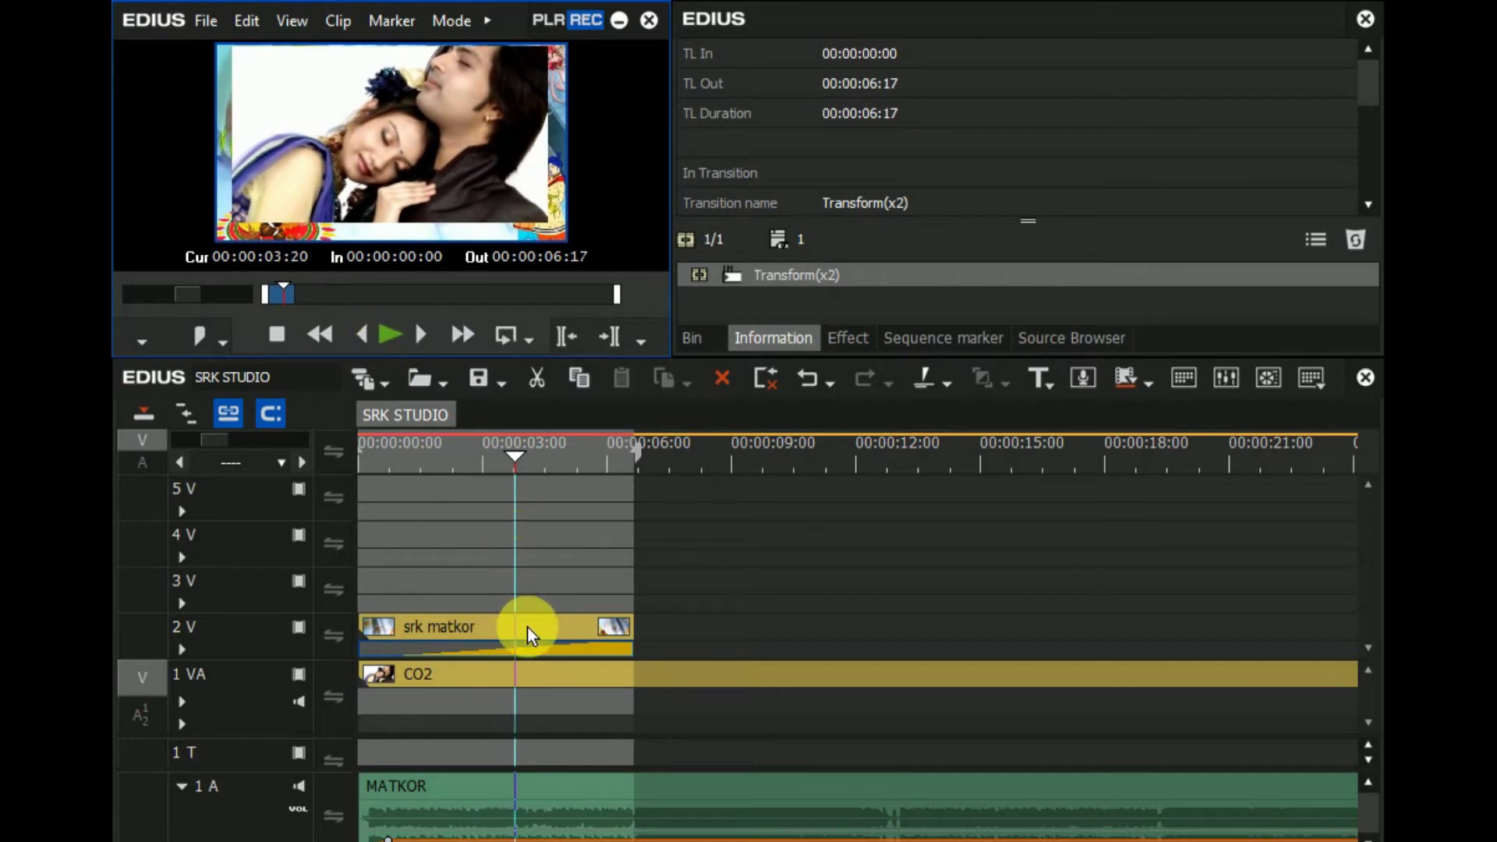
# - Reopen Transform(x2) and enable the Picture A border with Gradation and Inner border turned off
pyautogui.doubleClick(774, 275)
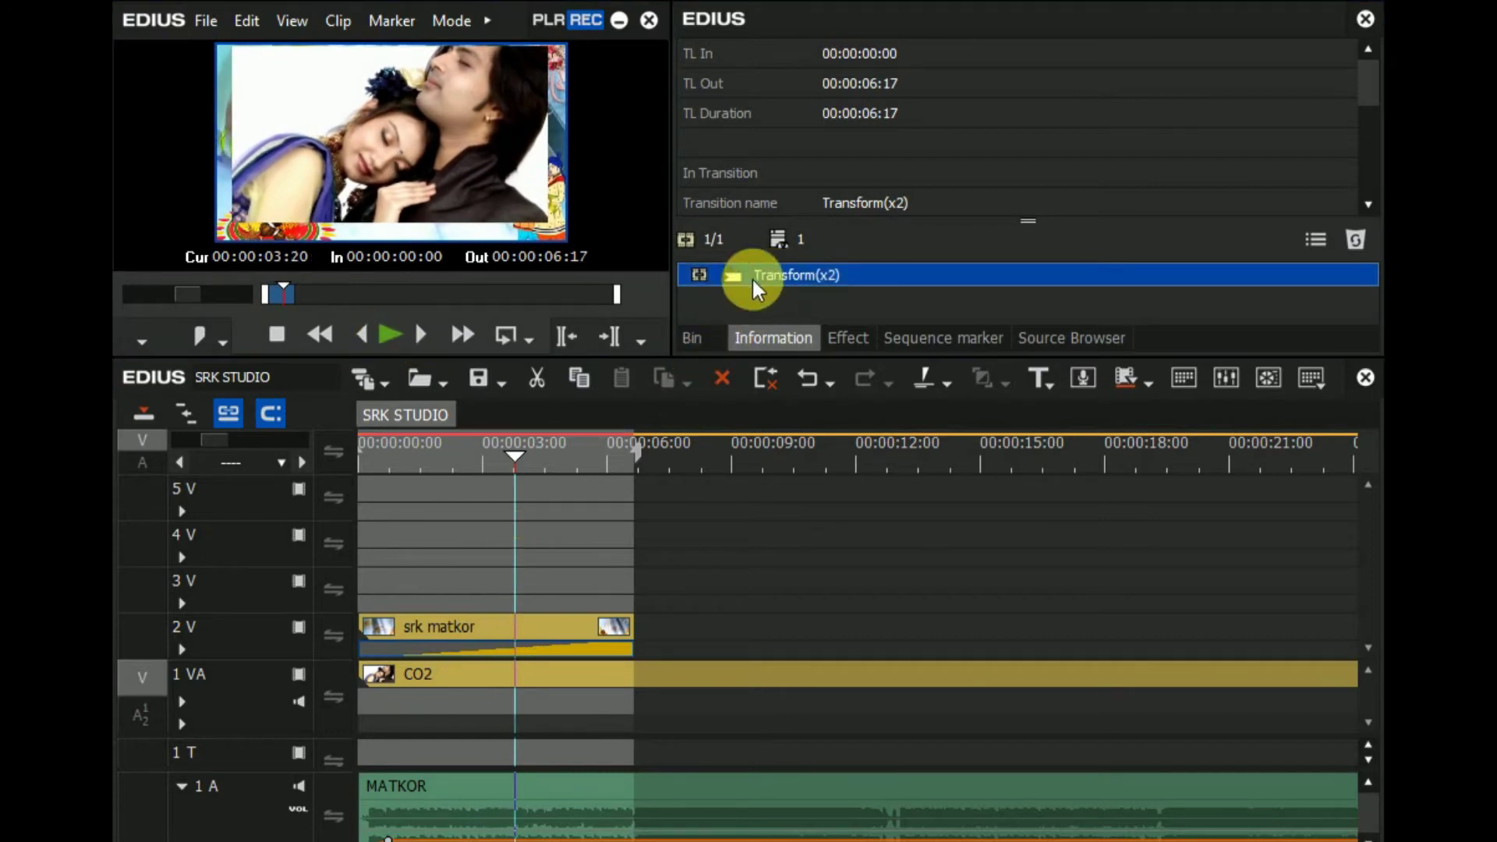
pyautogui.click(602, 158)
pyautogui.click(615, 304)
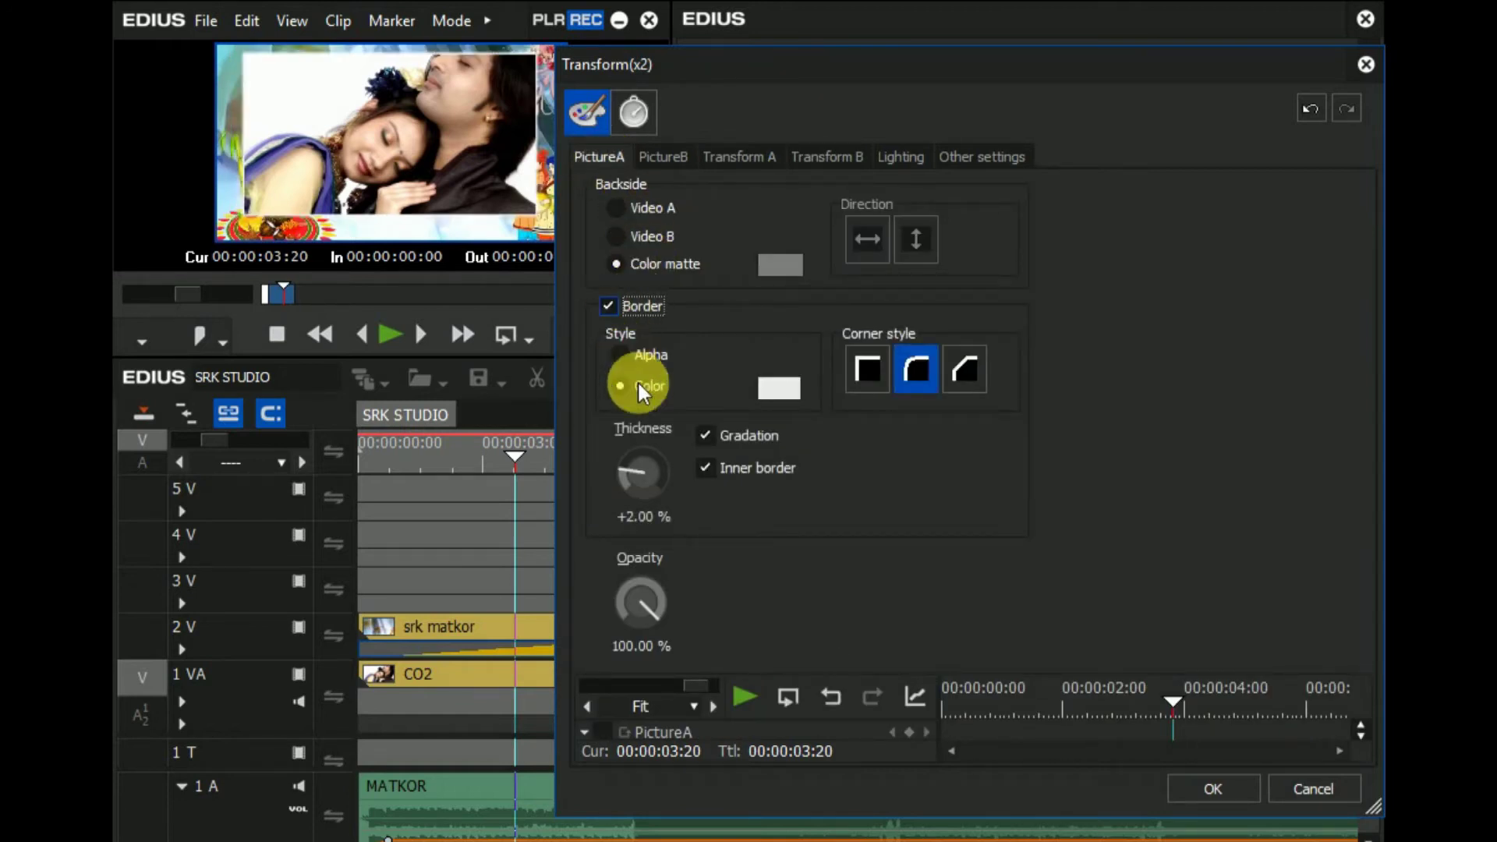
pyautogui.click(706, 433)
pyautogui.click(710, 461)
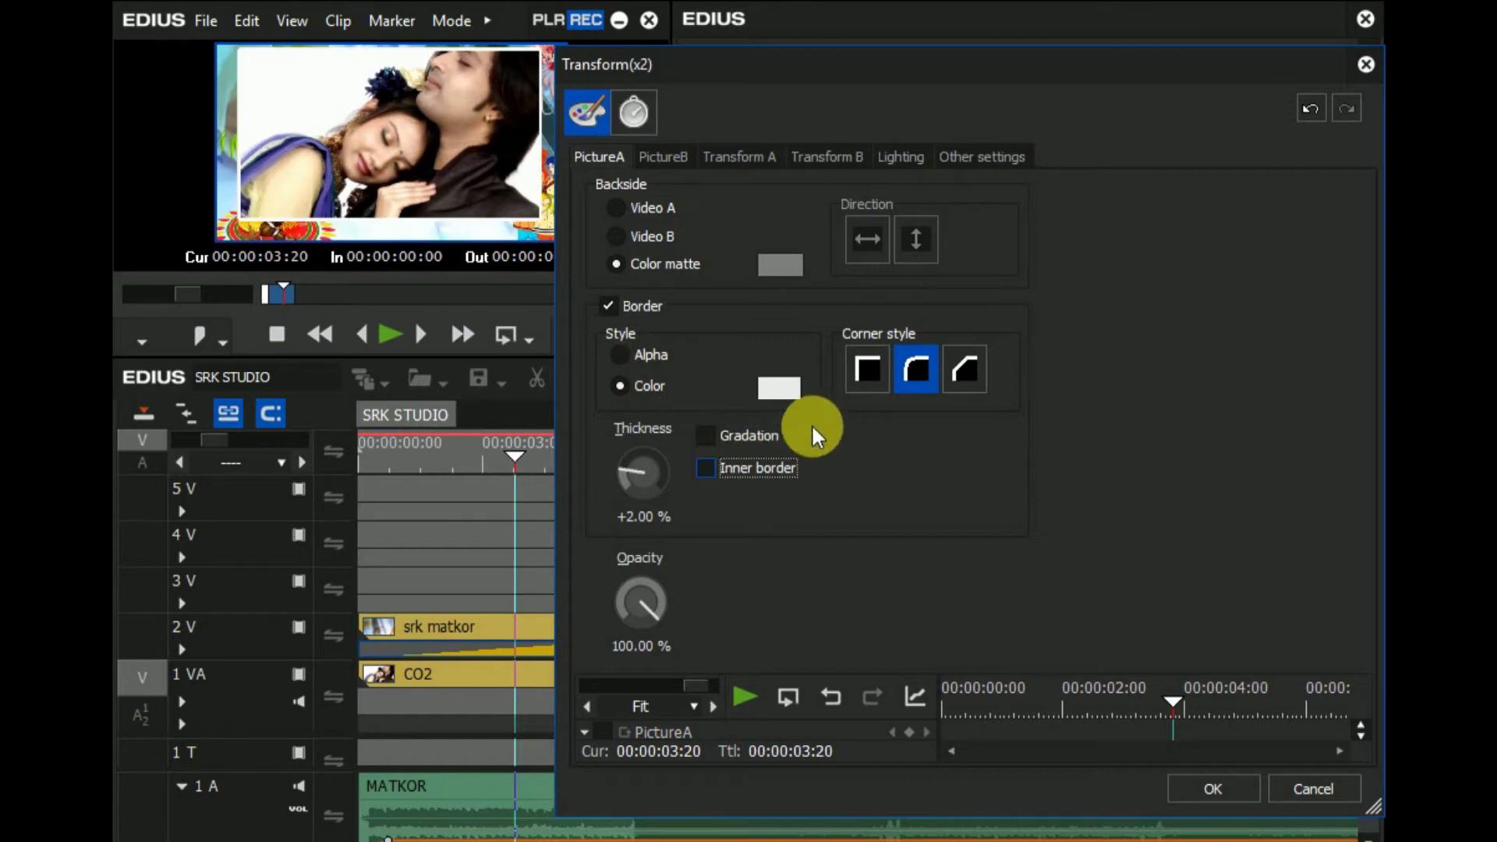
# - Set the Picture A border colour to the magenta swatch and its thickness to 1.25 %, and accept the transition settings
pyautogui.click(789, 388)
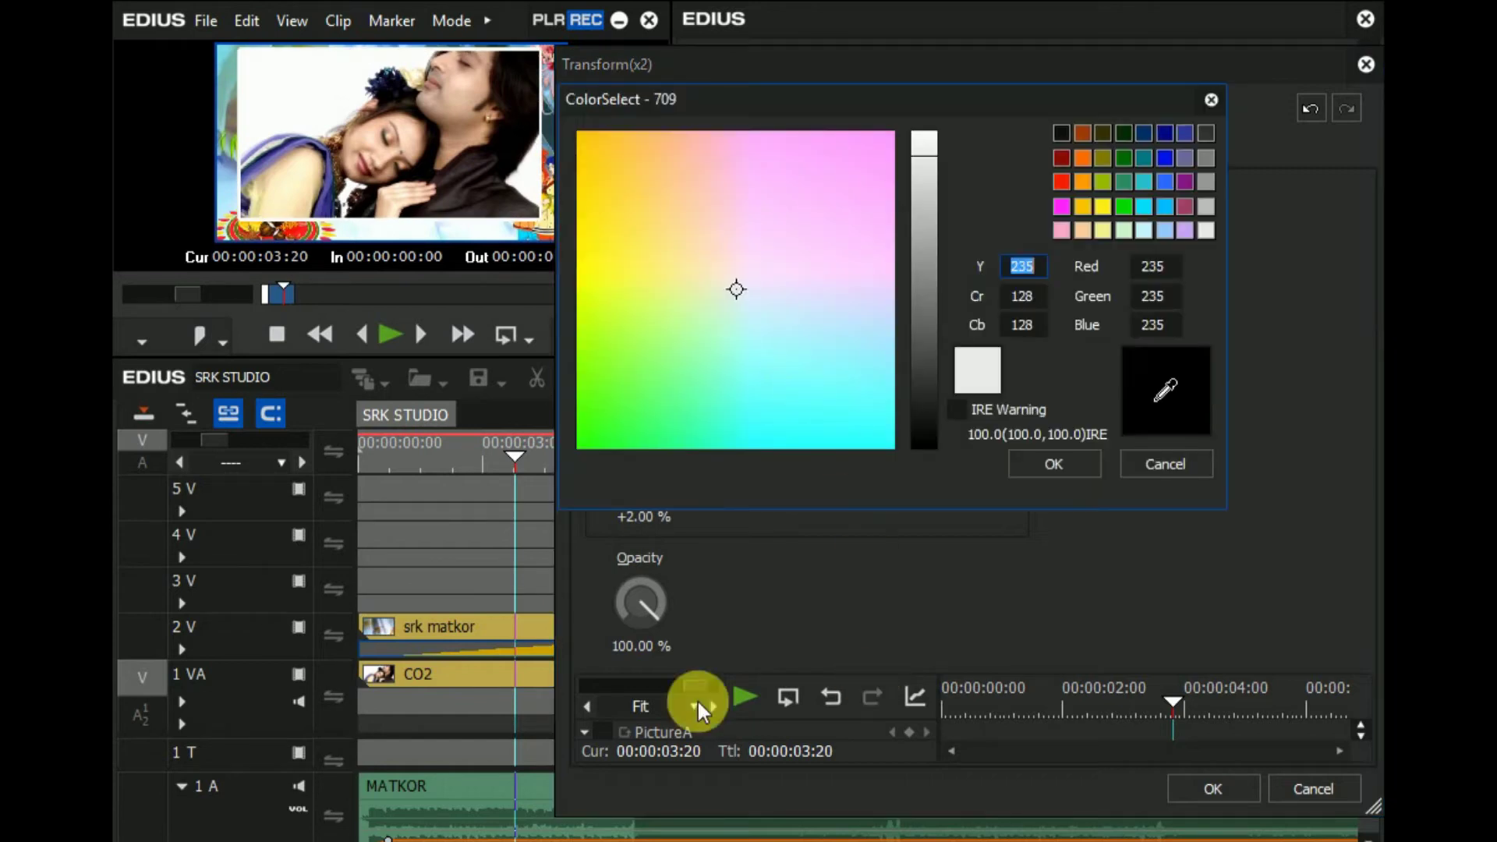
pyautogui.click(1057, 208)
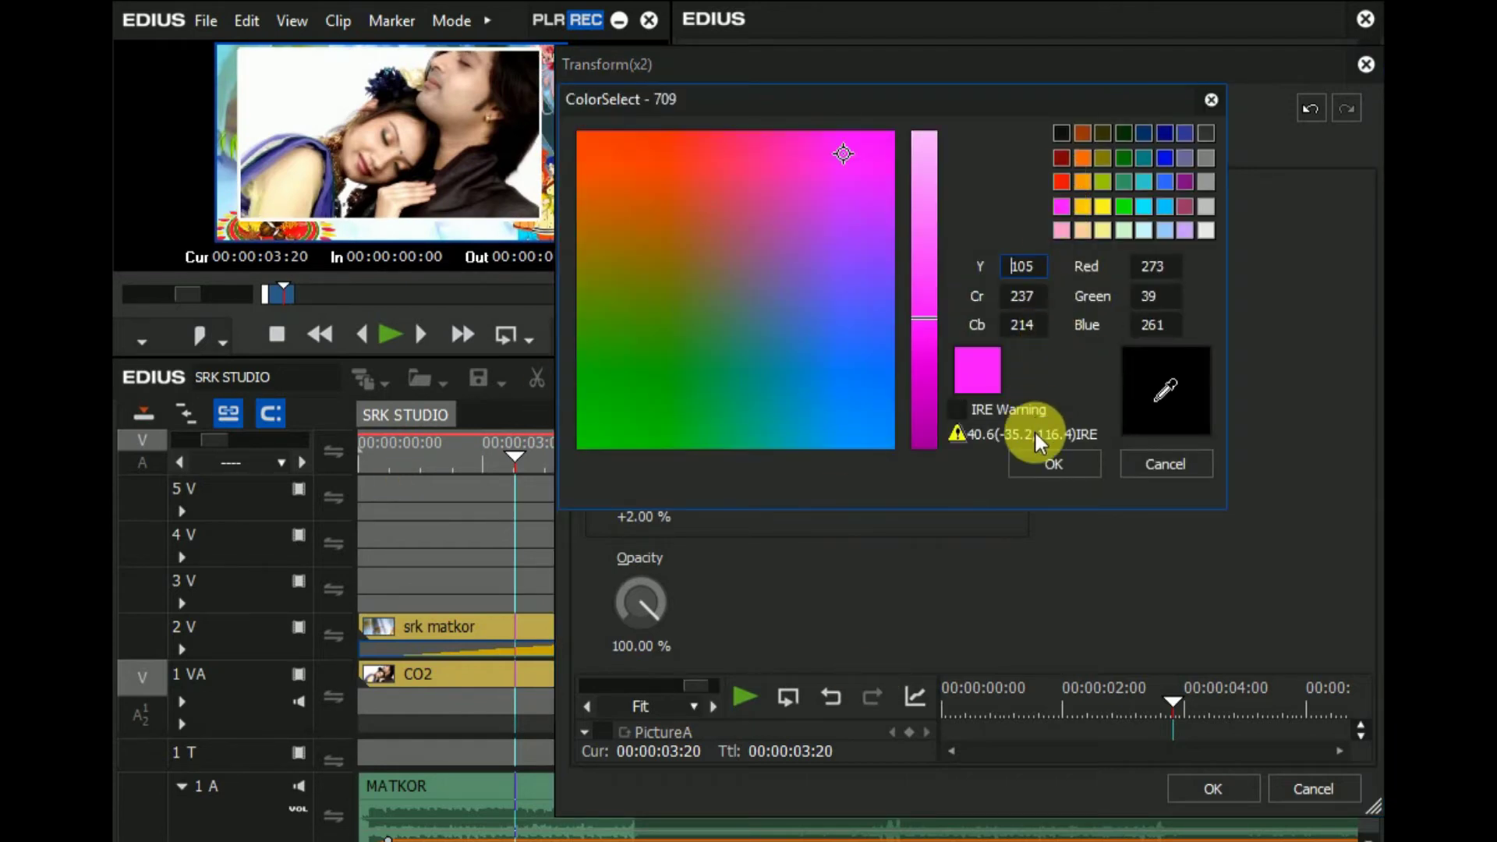
pyautogui.click(1046, 463)
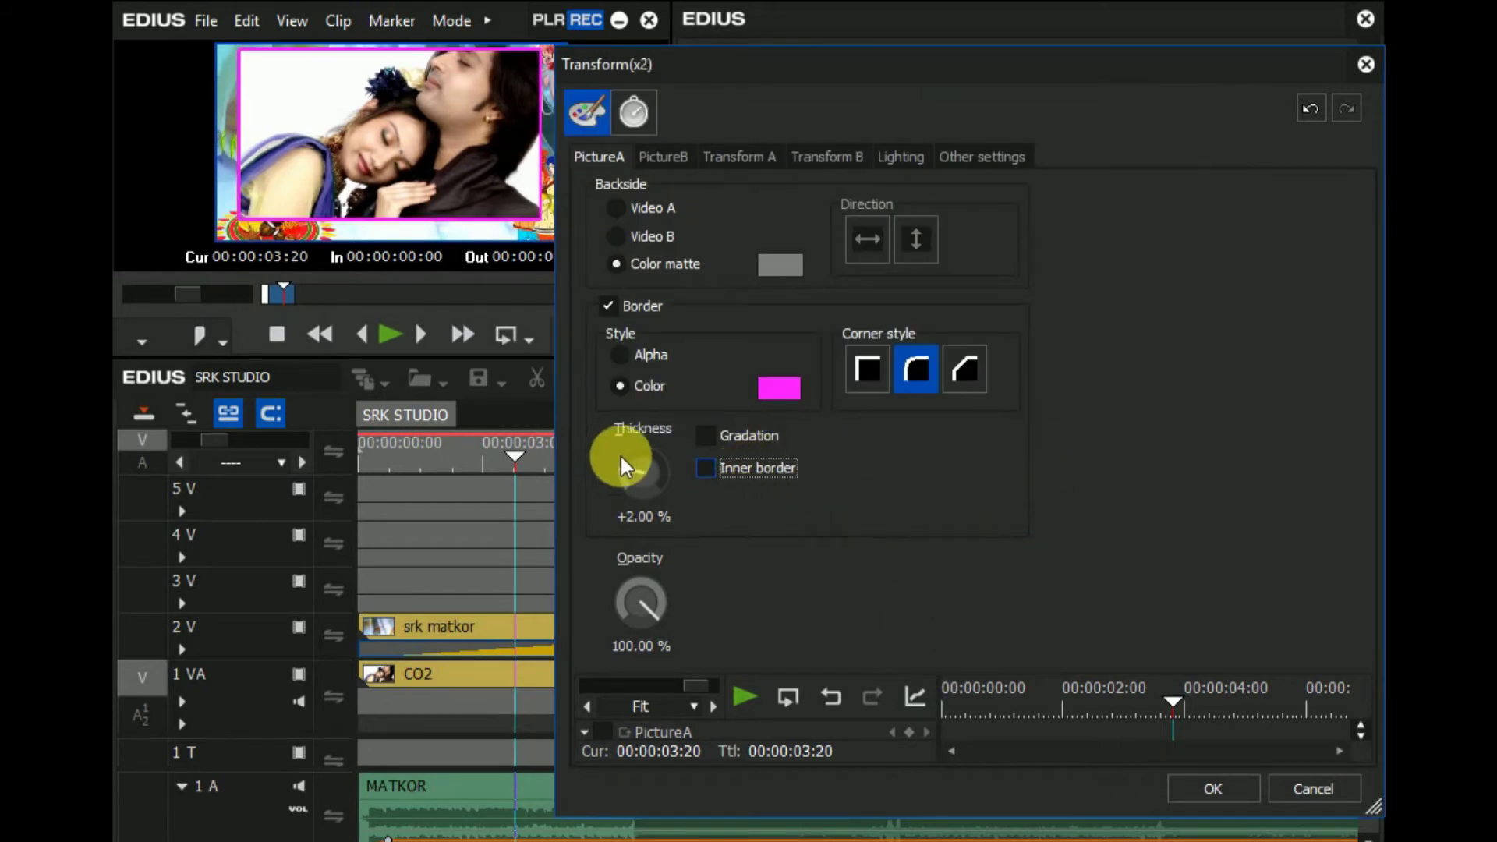
pyautogui.moveTo(636, 468); pyautogui.dragTo(637, 469)
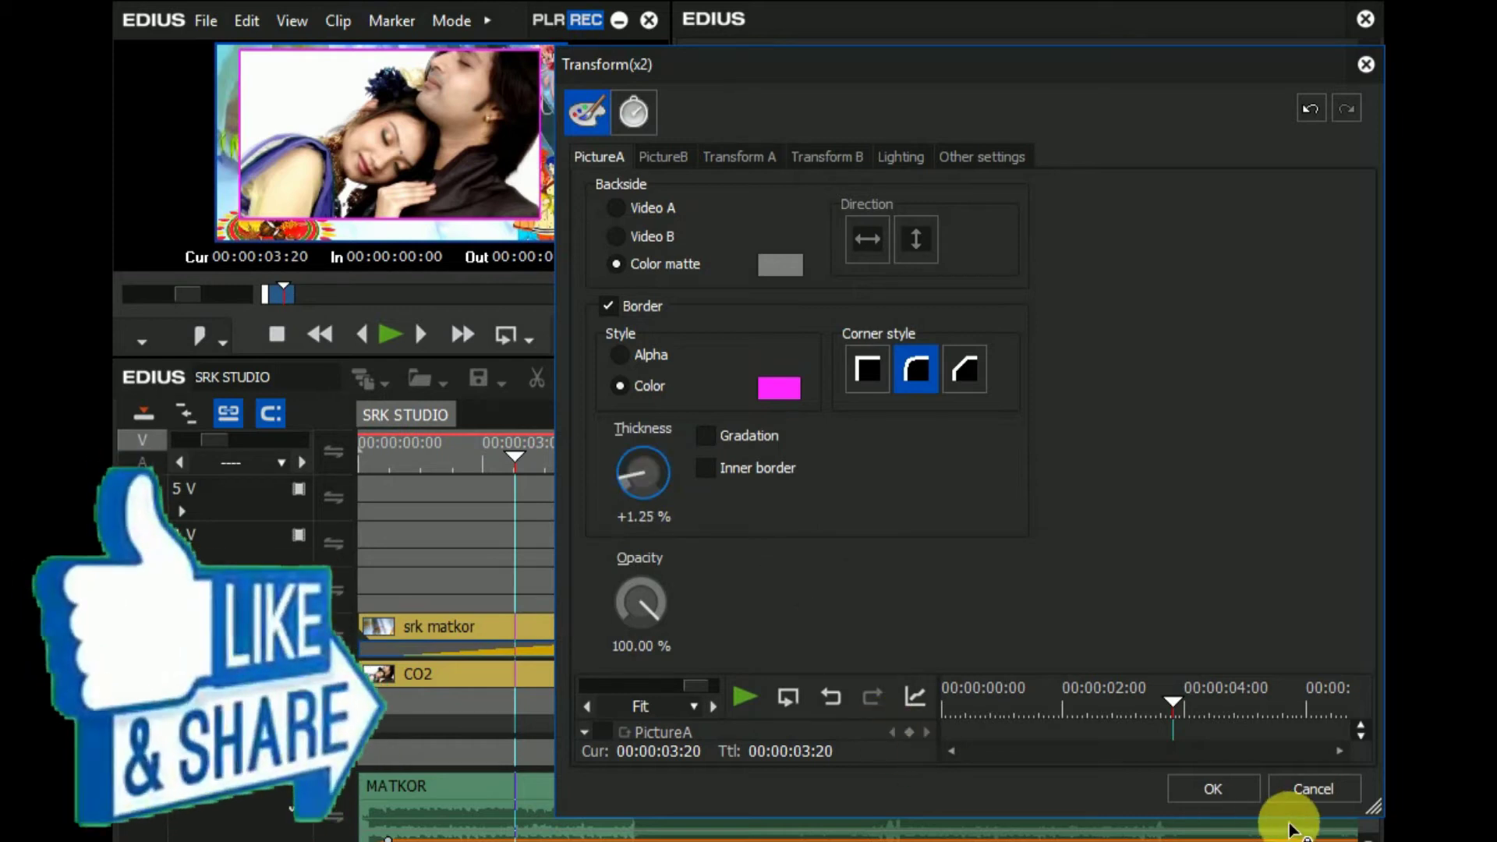
pyautogui.click(1213, 793)
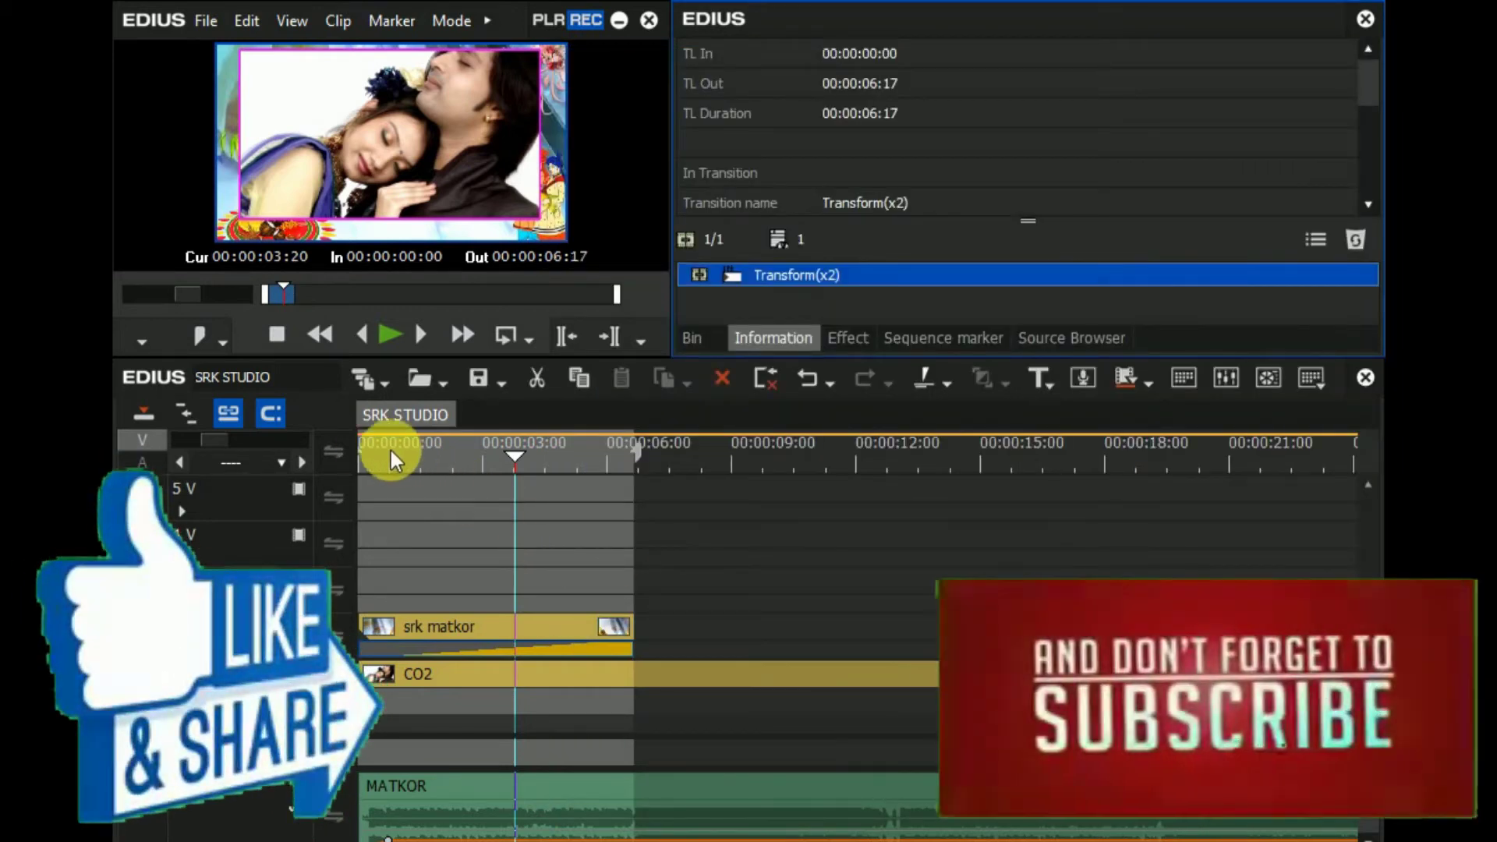
# - Play the sequence from 00:00:00:00 and again from 00:00:06:17 to review the bordered animation and the CO2 photo following it
pyautogui.click(363, 462)
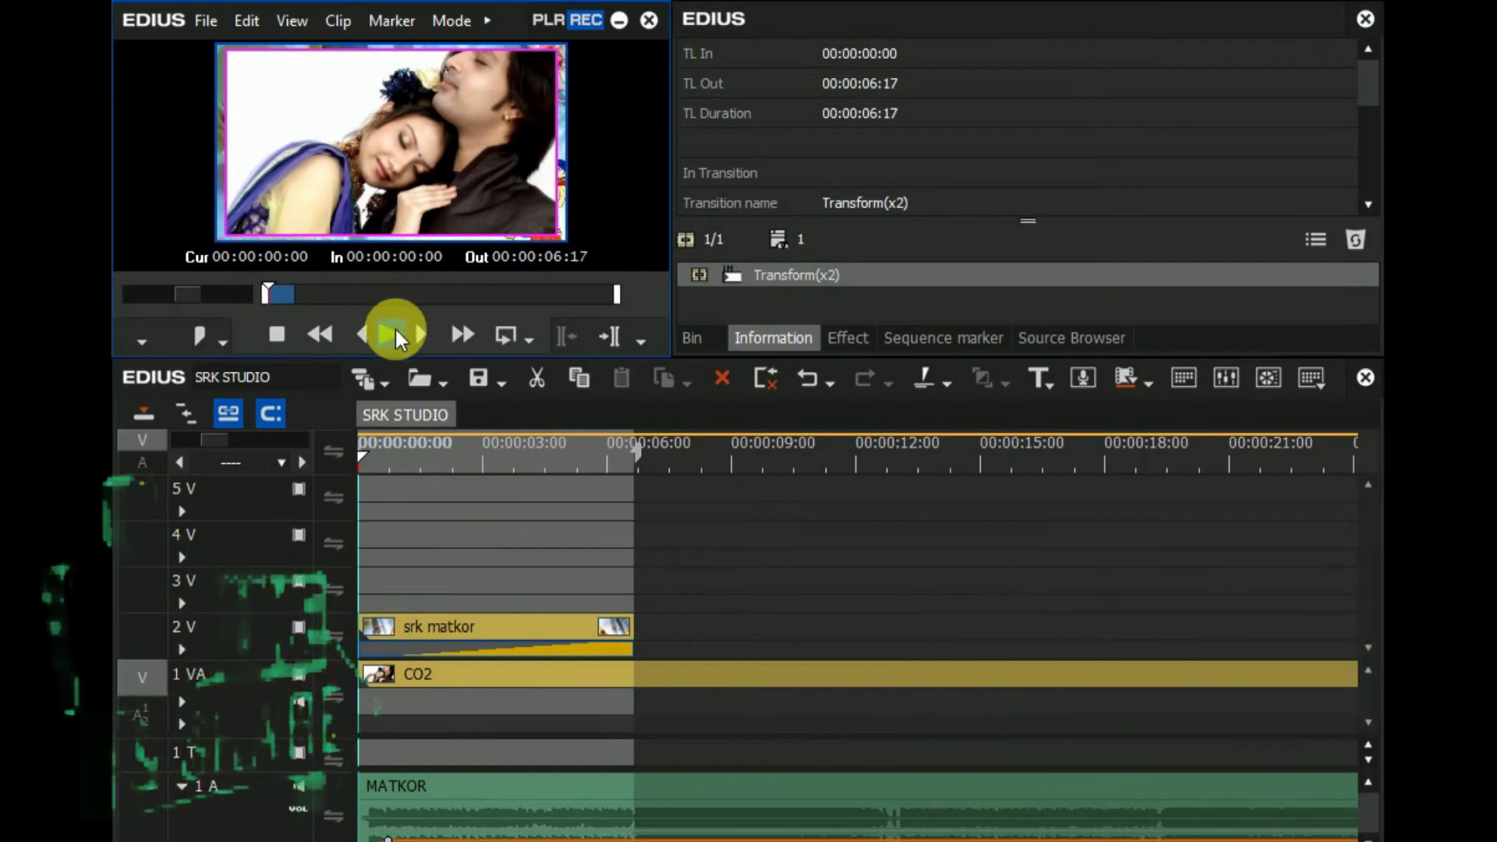
pyautogui.click(391, 333)
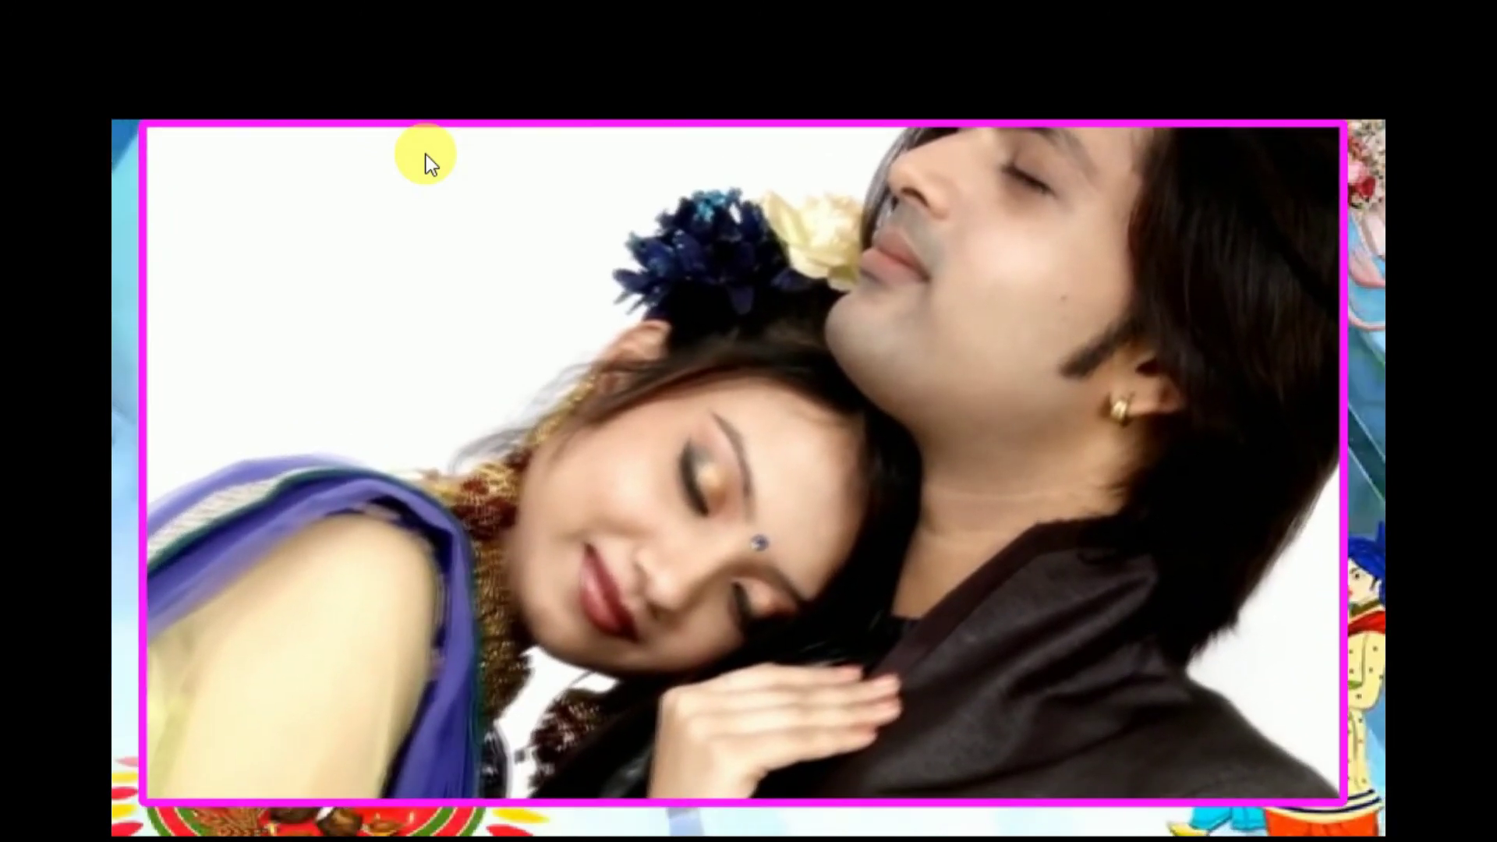
pyautogui.press('Escape')
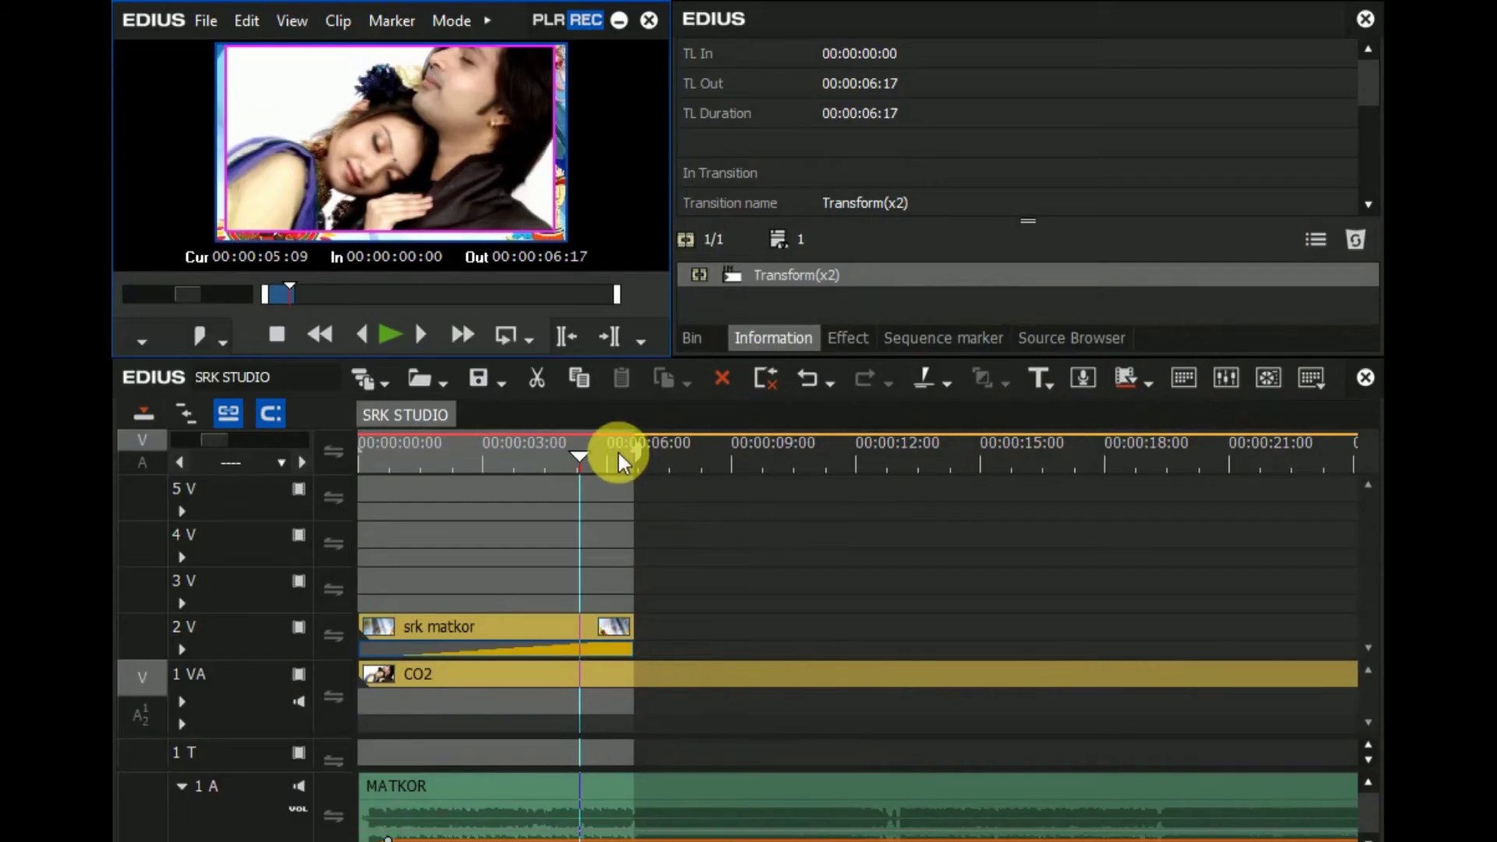
pyautogui.moveTo(578, 459); pyautogui.dragTo(630, 498)
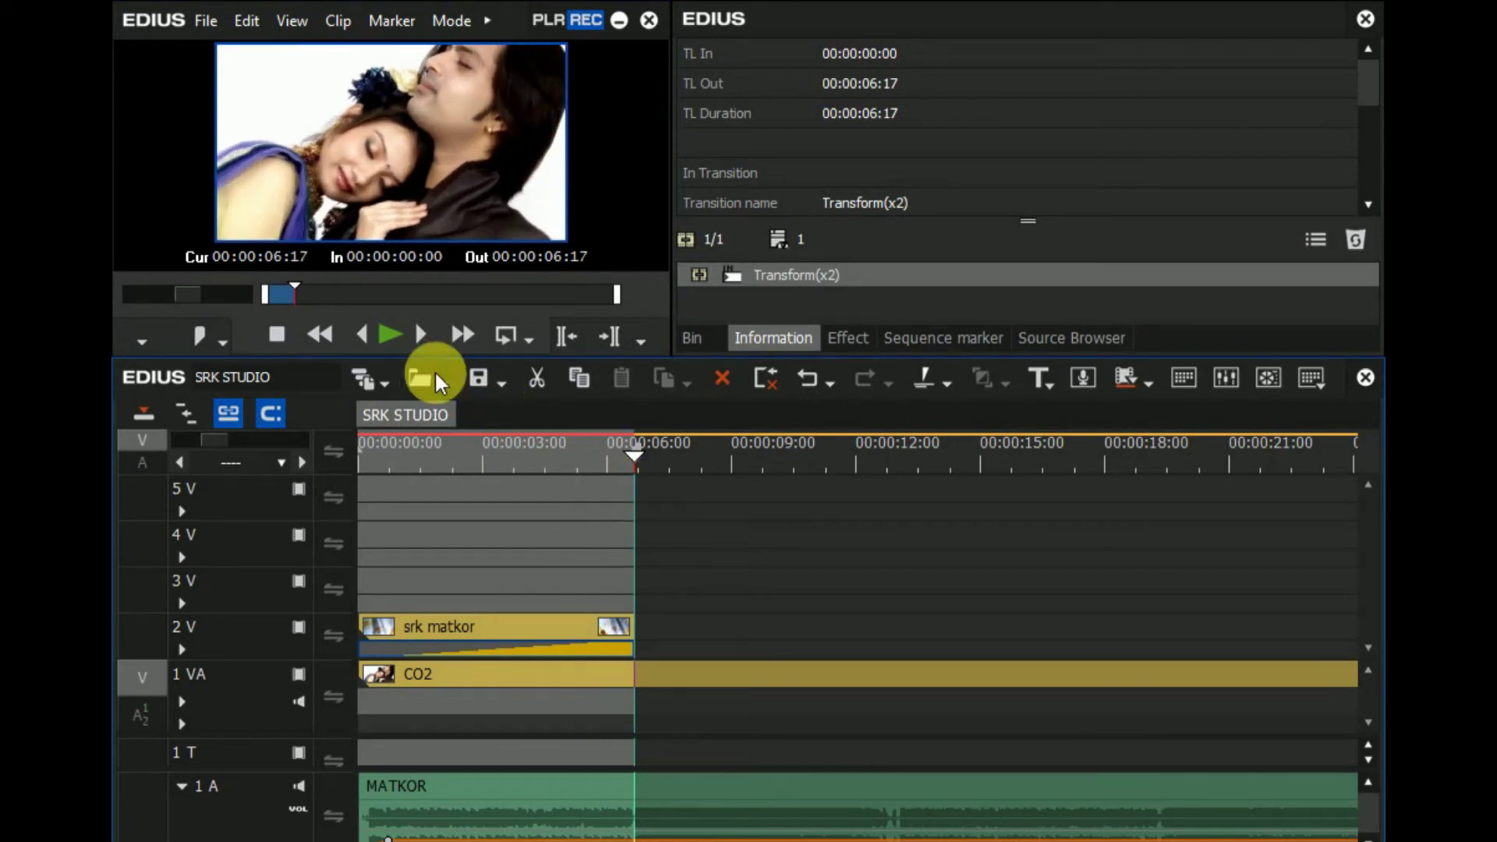
pyautogui.click(388, 333)
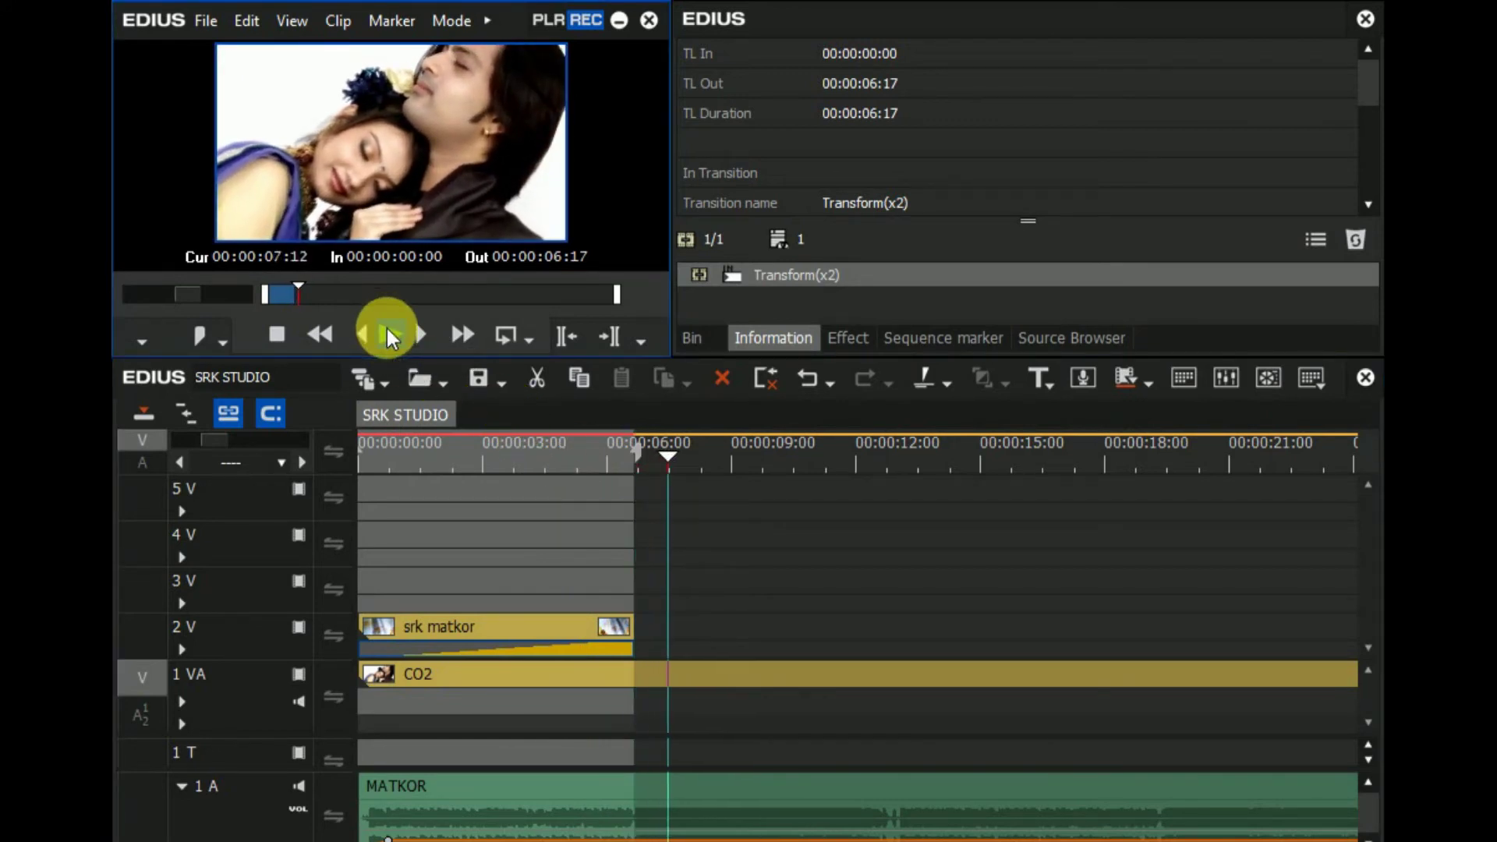
pyautogui.click(387, 331)
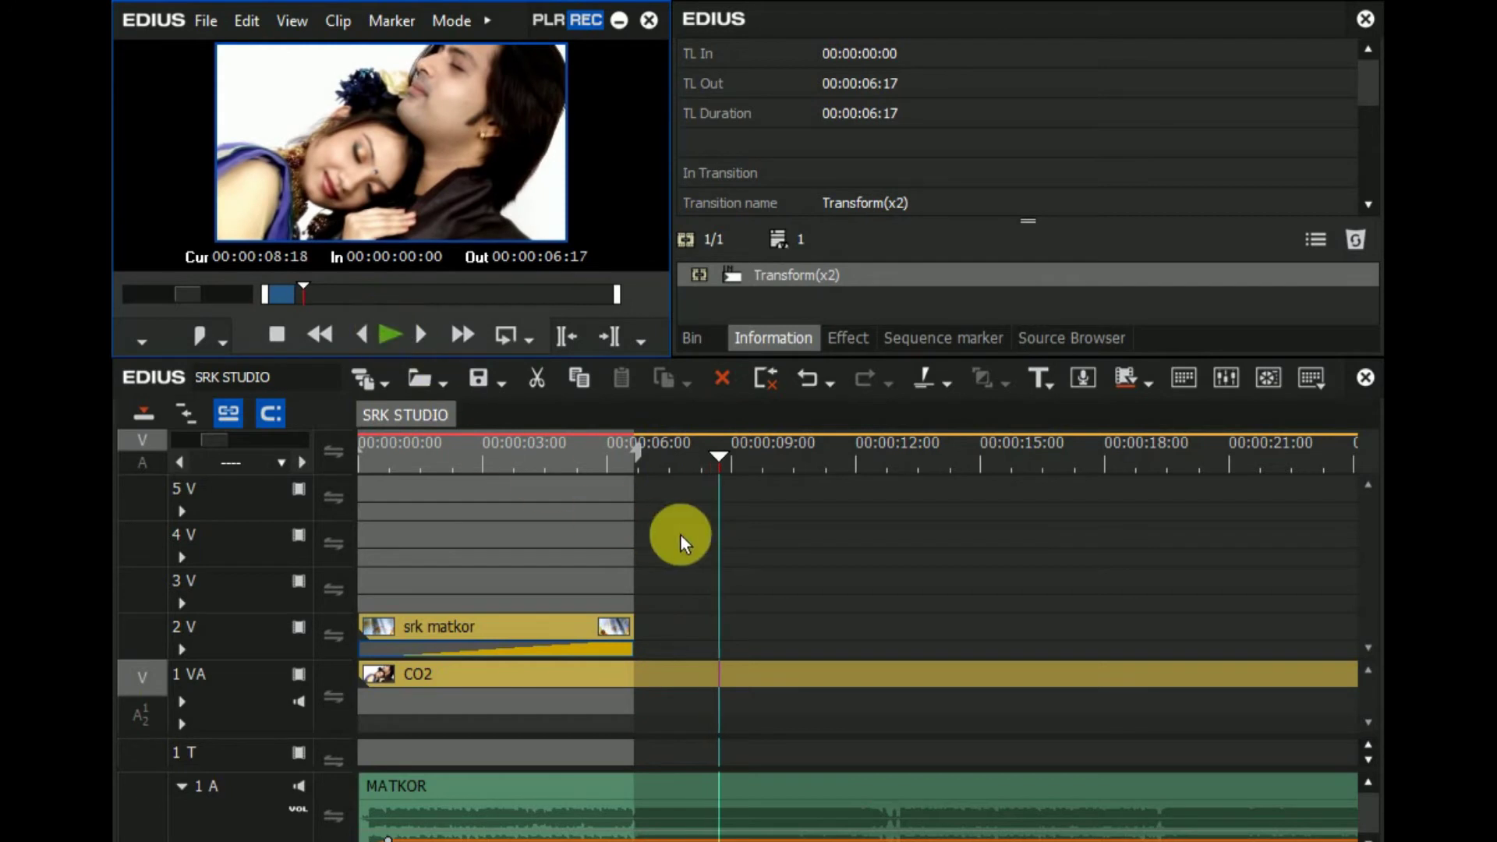
# - Place the Sahnai clip from the DATA bin folder on track 2 V at 00:00:06:17, directly after srk matkor
pyautogui.click(643, 461)
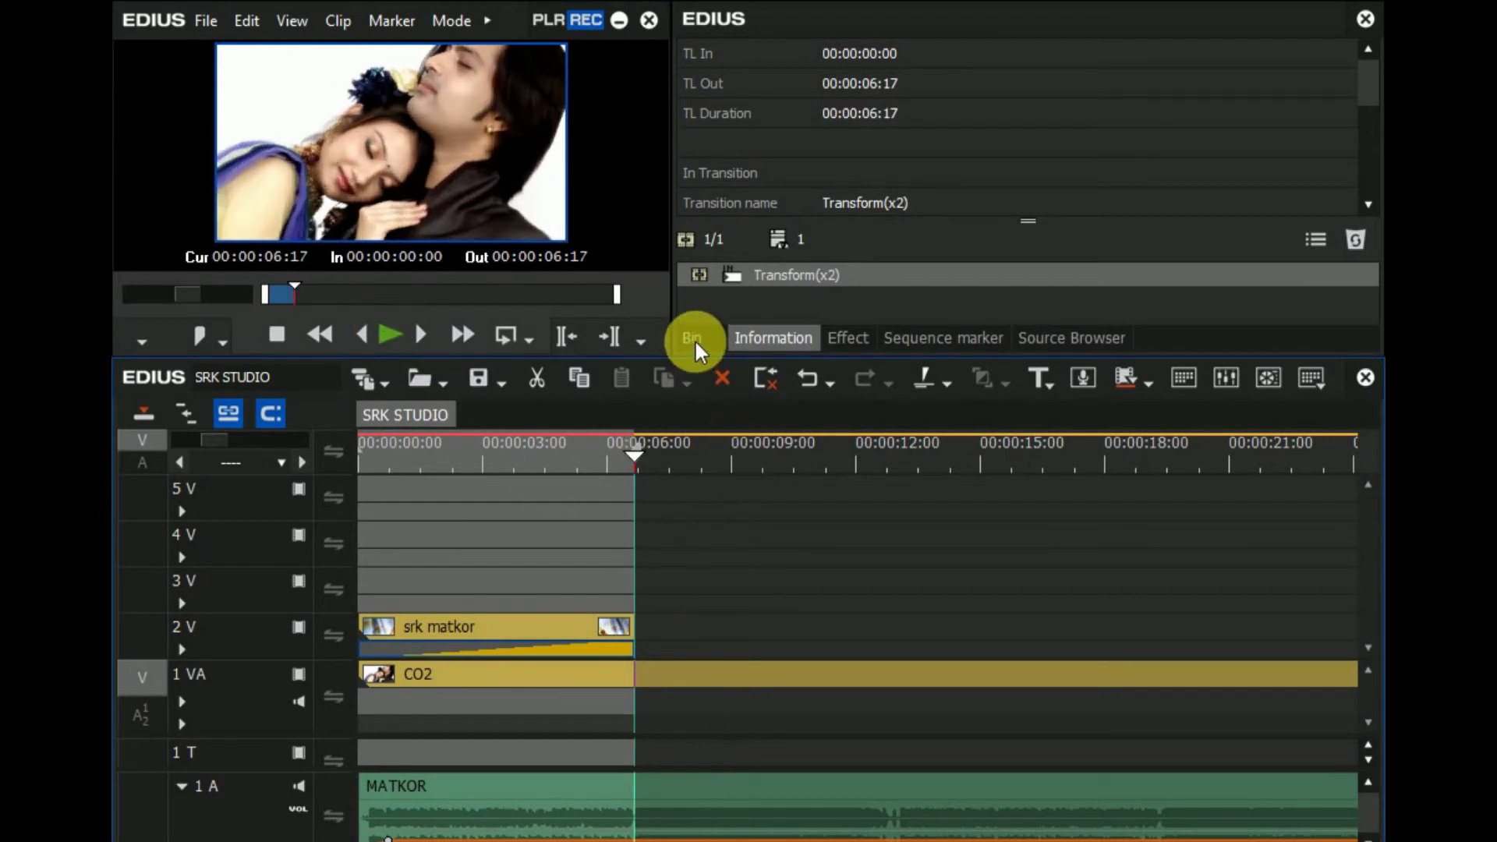
pyautogui.click(692, 337)
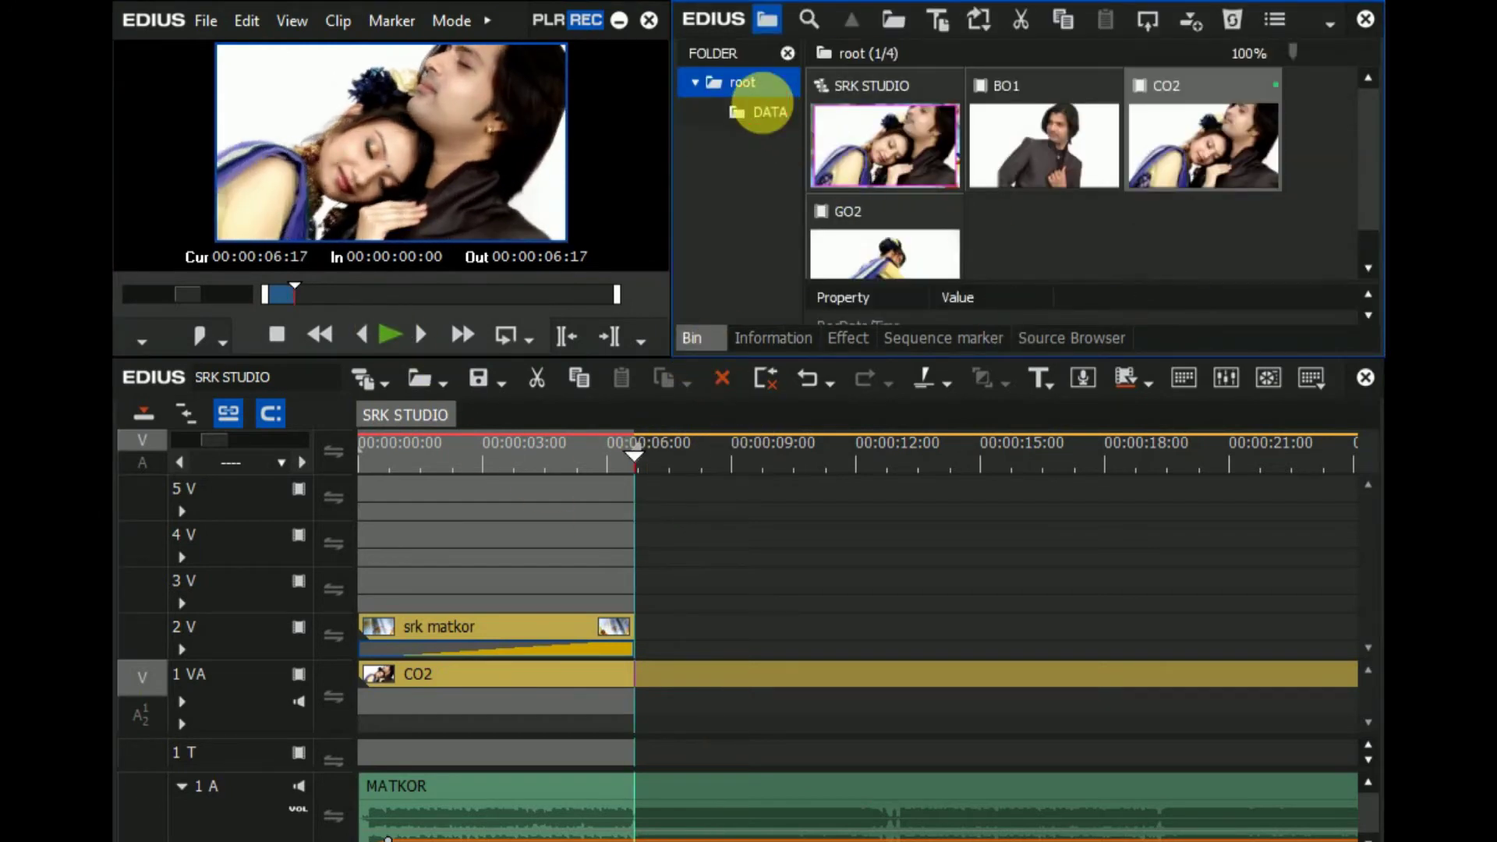
pyautogui.click(765, 109)
pyautogui.scroll(-2, 1248, 207)
pyautogui.moveTo(1221, 226); pyautogui.dragTo(651, 630)
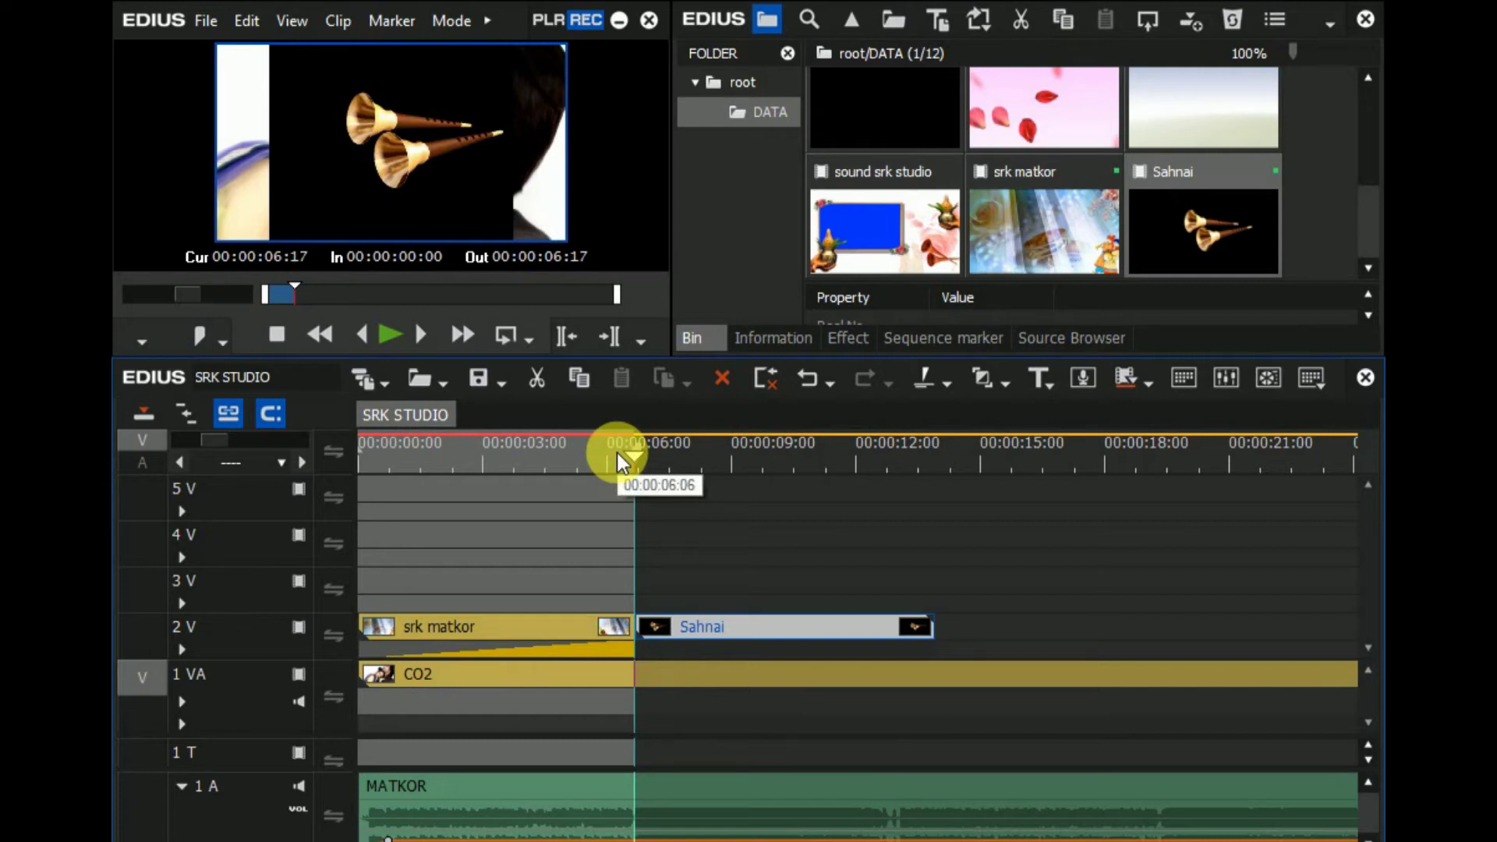
pyautogui.click(708, 462)
pyautogui.moveTo(708, 460); pyautogui.dragTo(639, 476)
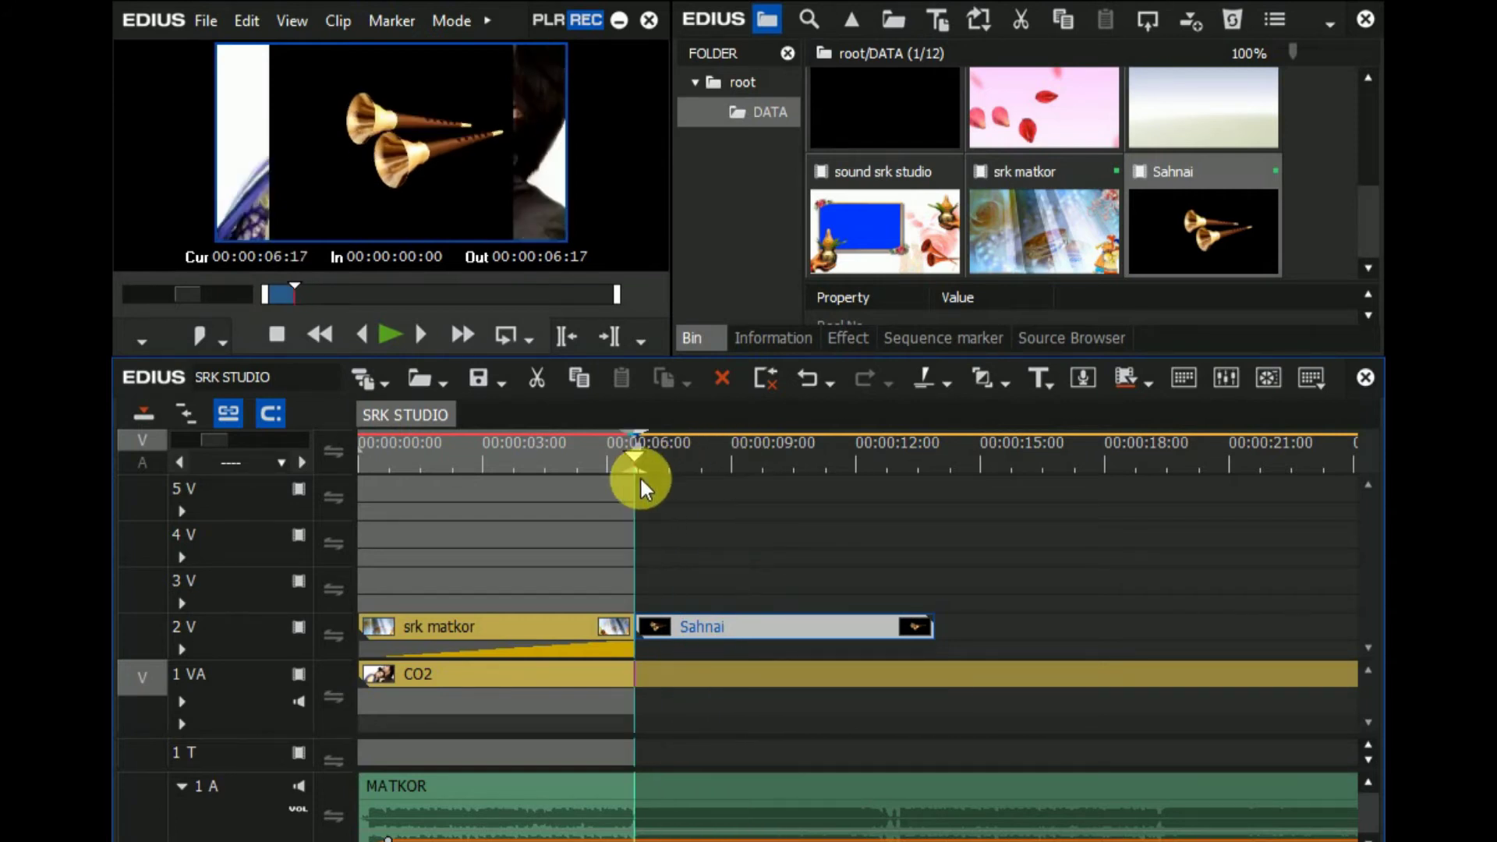
# - In the Layouter, stretch the Sahnai clip to 187.40 %, ignore its pixel aspect, and move it toward the frame's lower-right corner
pyautogui.doubleClick(784, 626)
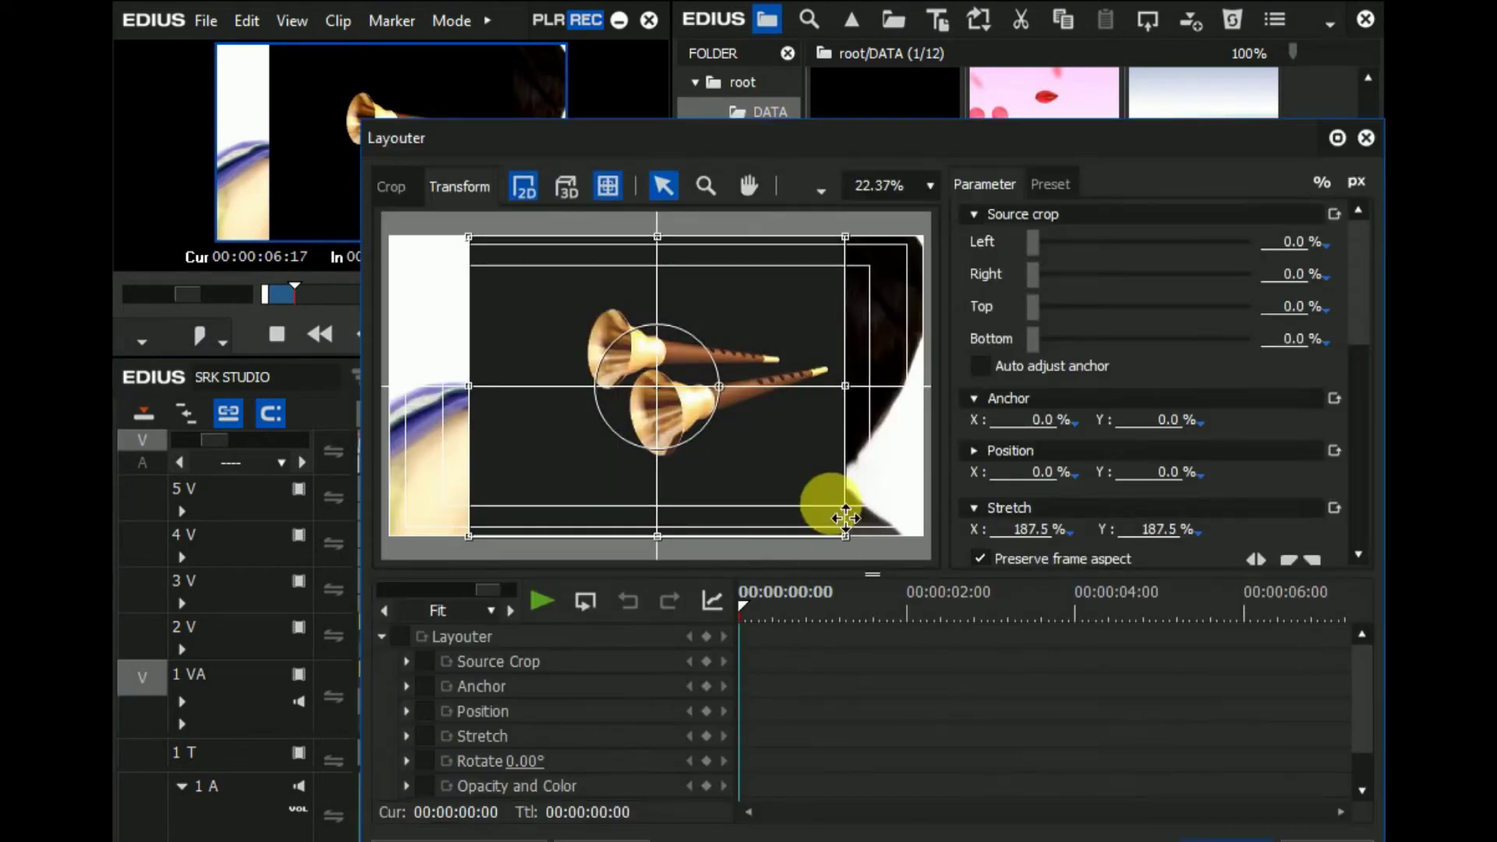
pyautogui.moveTo(845, 517); pyautogui.dragTo(844, 516)
pyautogui.scroll(-2, 1136, 428)
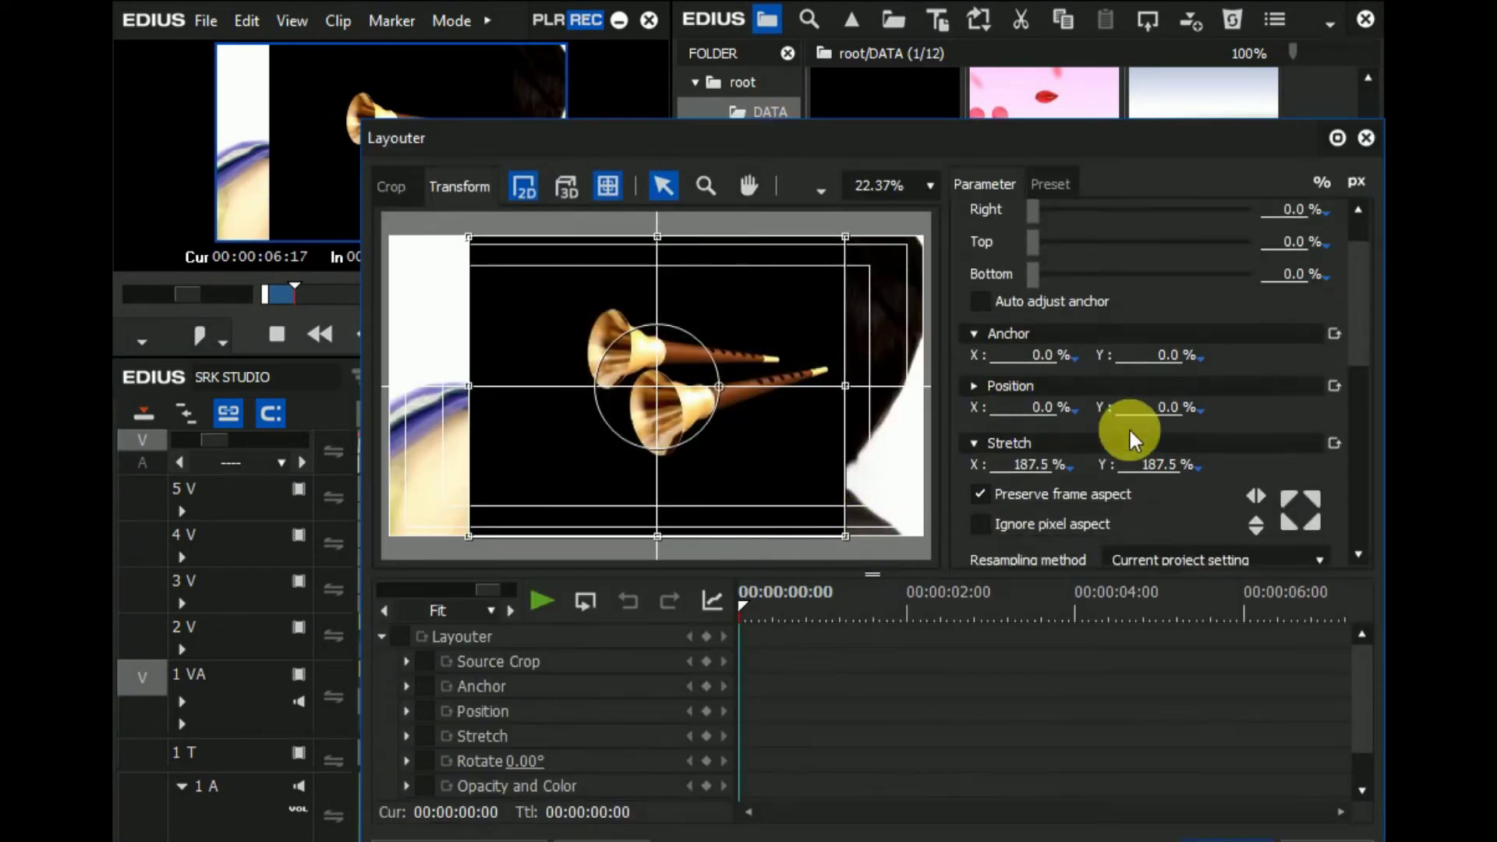
pyautogui.scroll(-2, 1157, 426)
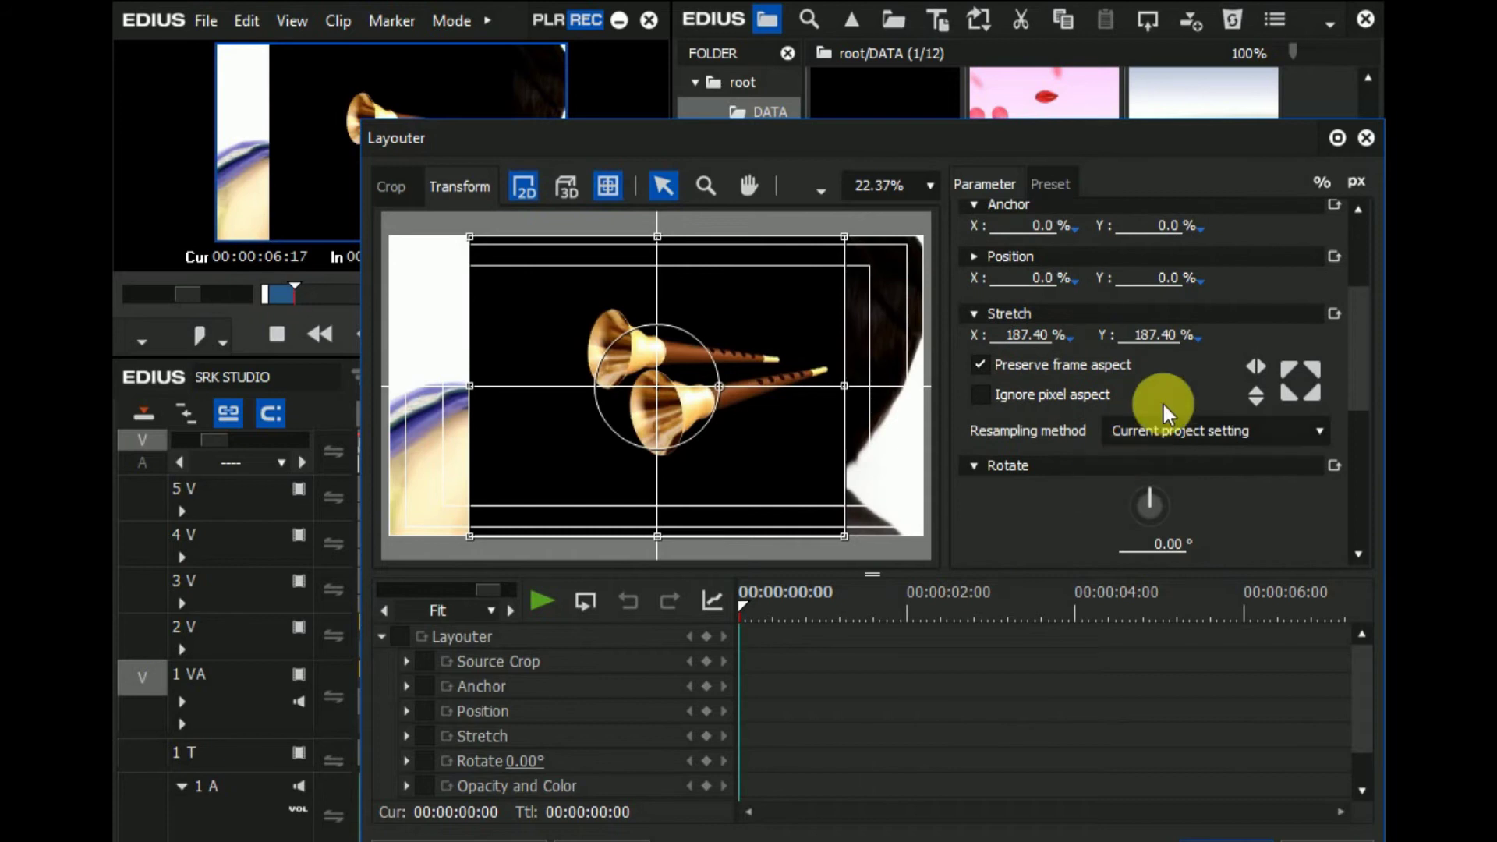
pyautogui.click(1045, 395)
pyautogui.moveTo(701, 334); pyautogui.dragTo(778, 467)
pyautogui.click(1276, 838)
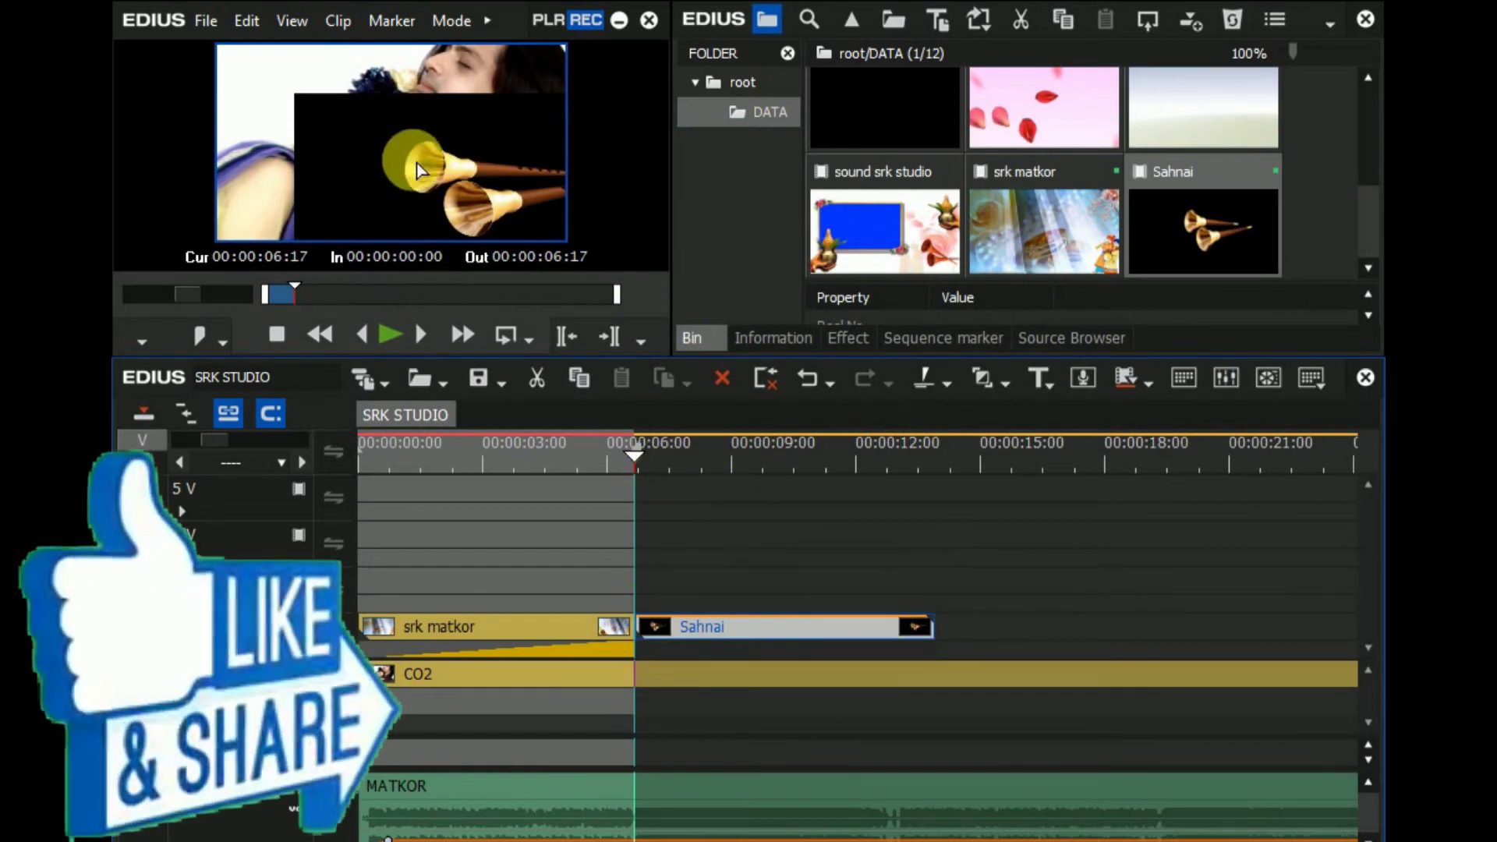
# - Apply the Chromakey keyer effect to the Sahnai clip on track 2 V
pyautogui.click(783, 336)
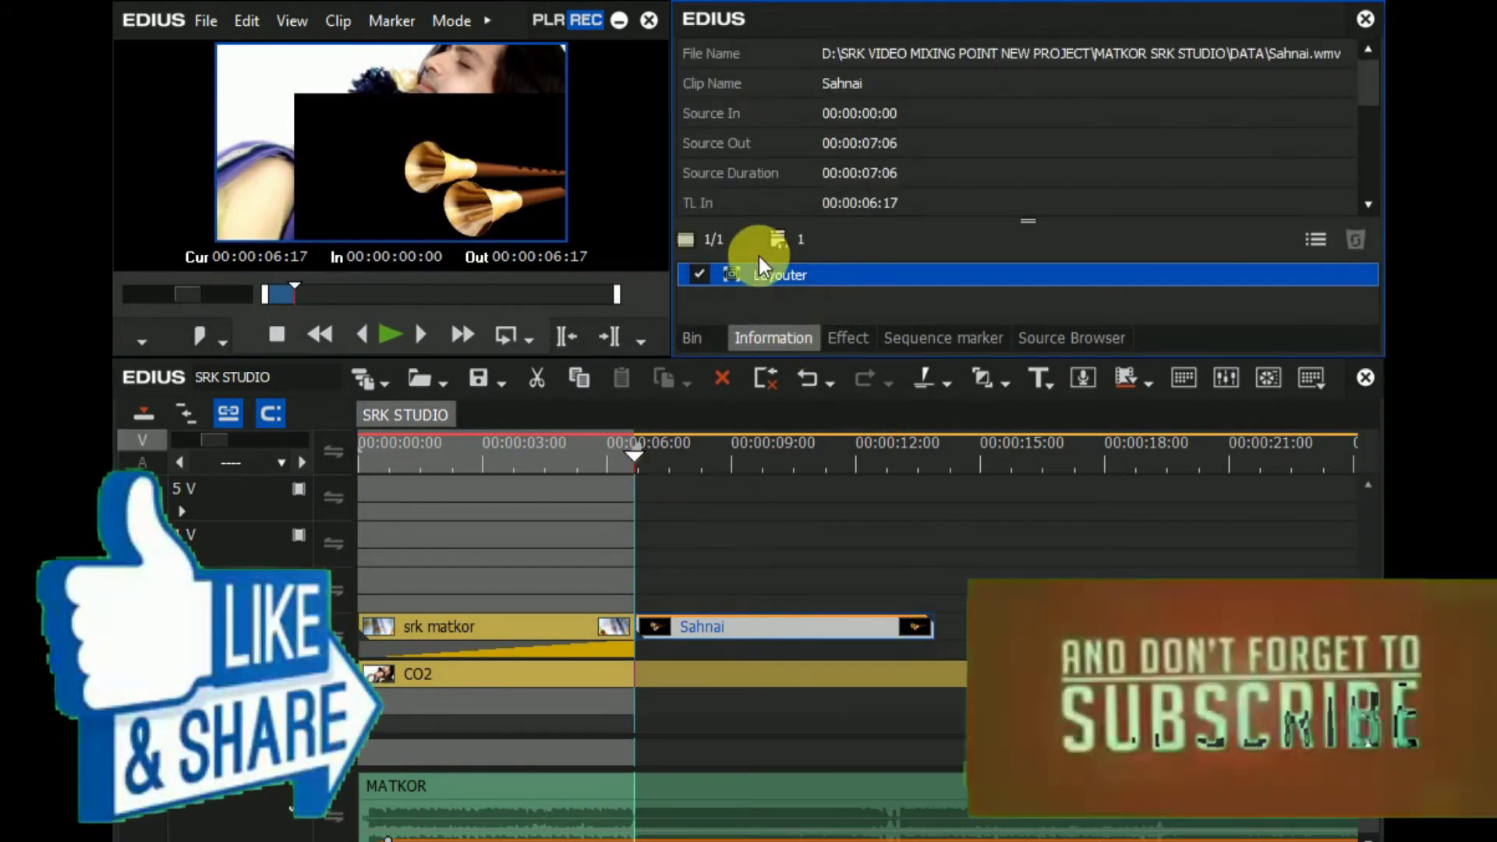
pyautogui.click(840, 340)
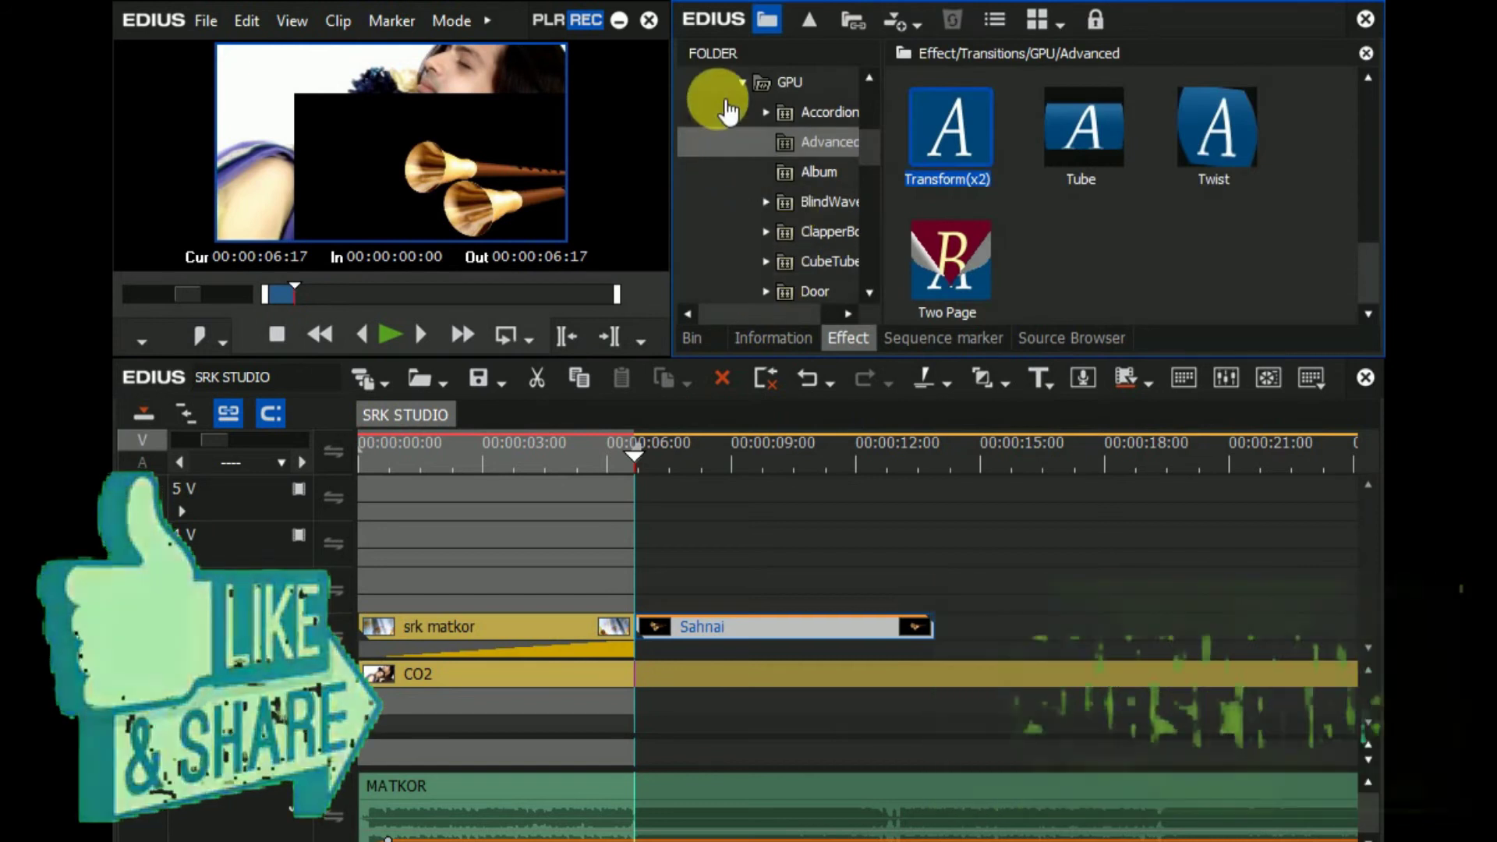
pyautogui.click(745, 84)
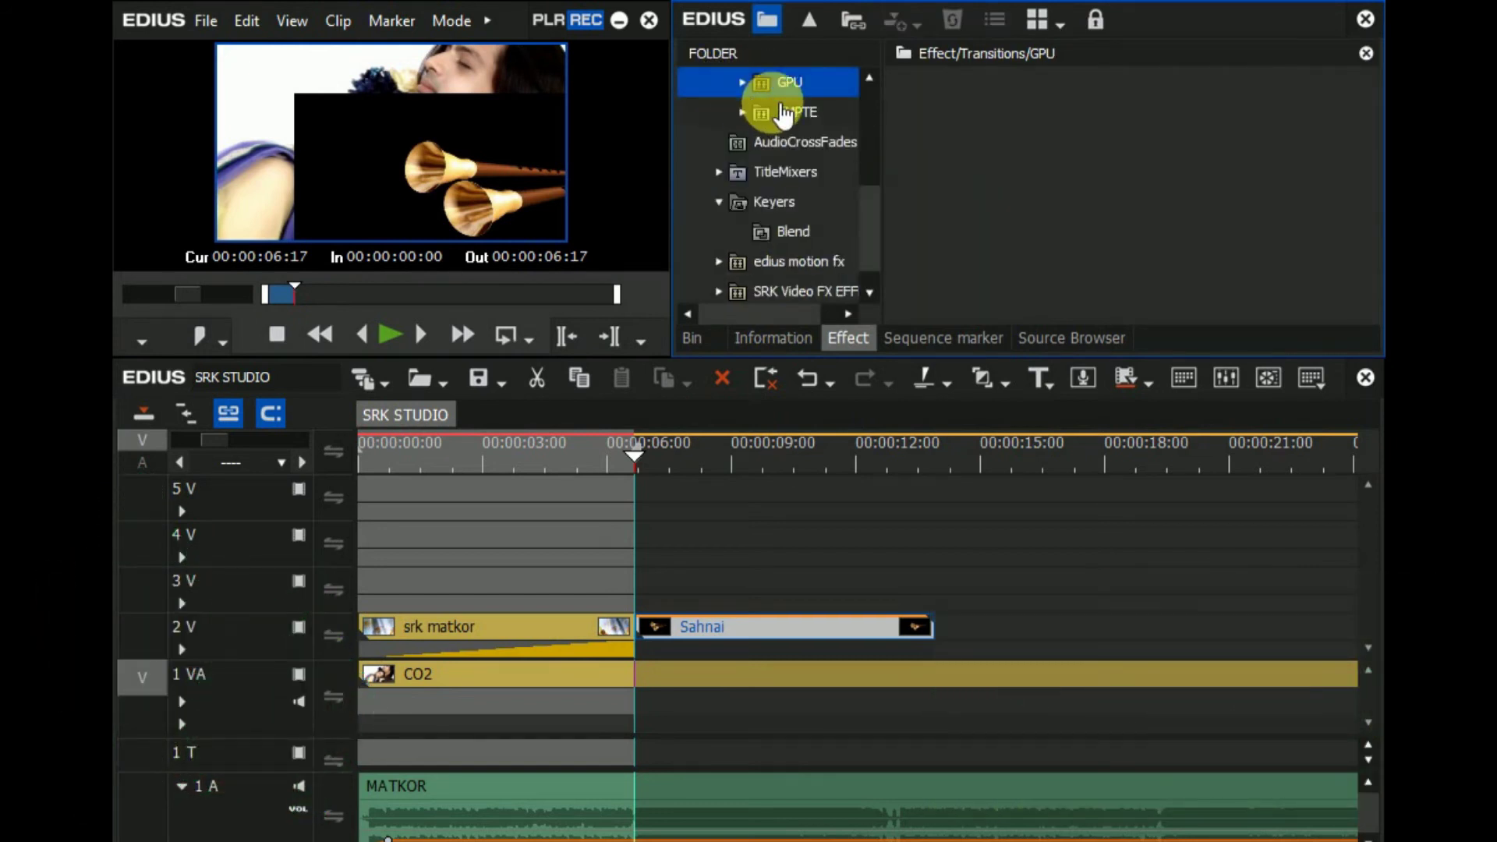
pyautogui.scroll(2, 768, 117)
pyautogui.click(728, 143)
pyautogui.scroll(-1, 863, 207)
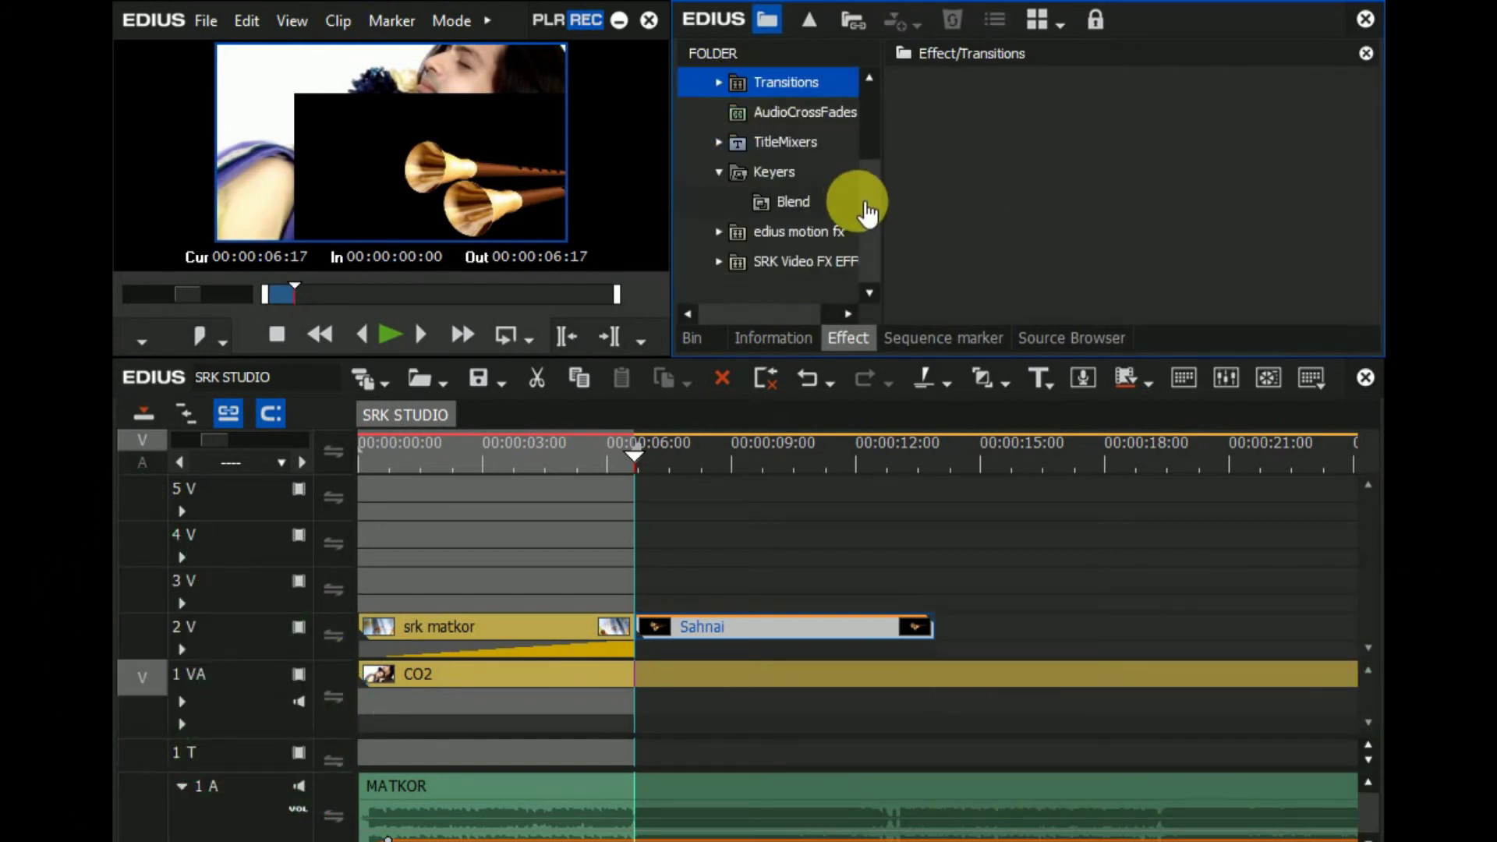
pyautogui.click(762, 184)
pyautogui.moveTo(952, 110); pyautogui.dragTo(806, 653)
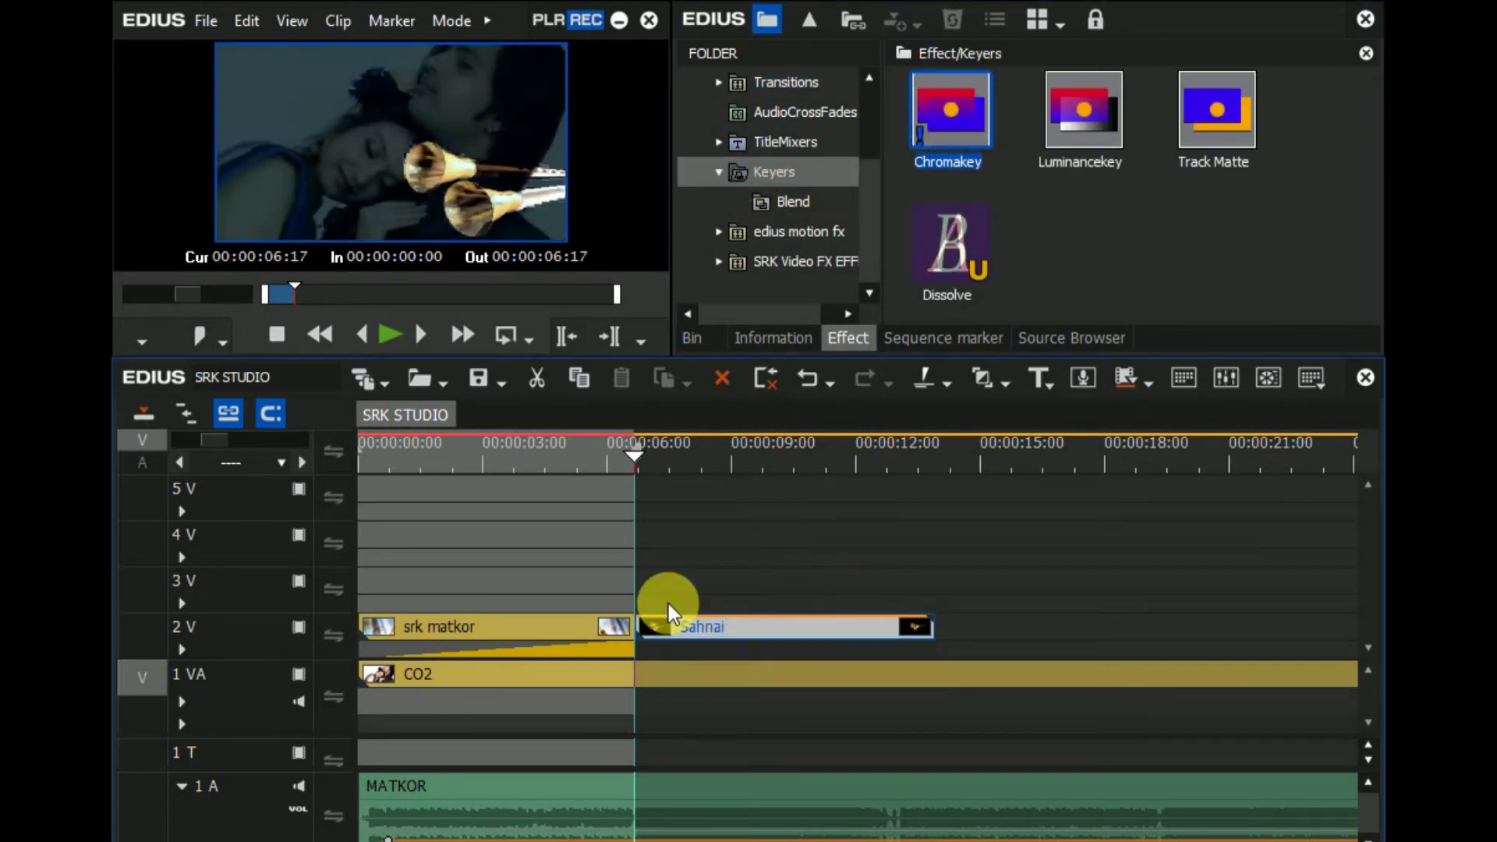
# - Open the Chromakey settings and sample the black background around the shehnai horns as the key colour
pyautogui.doubleClick(810, 275)
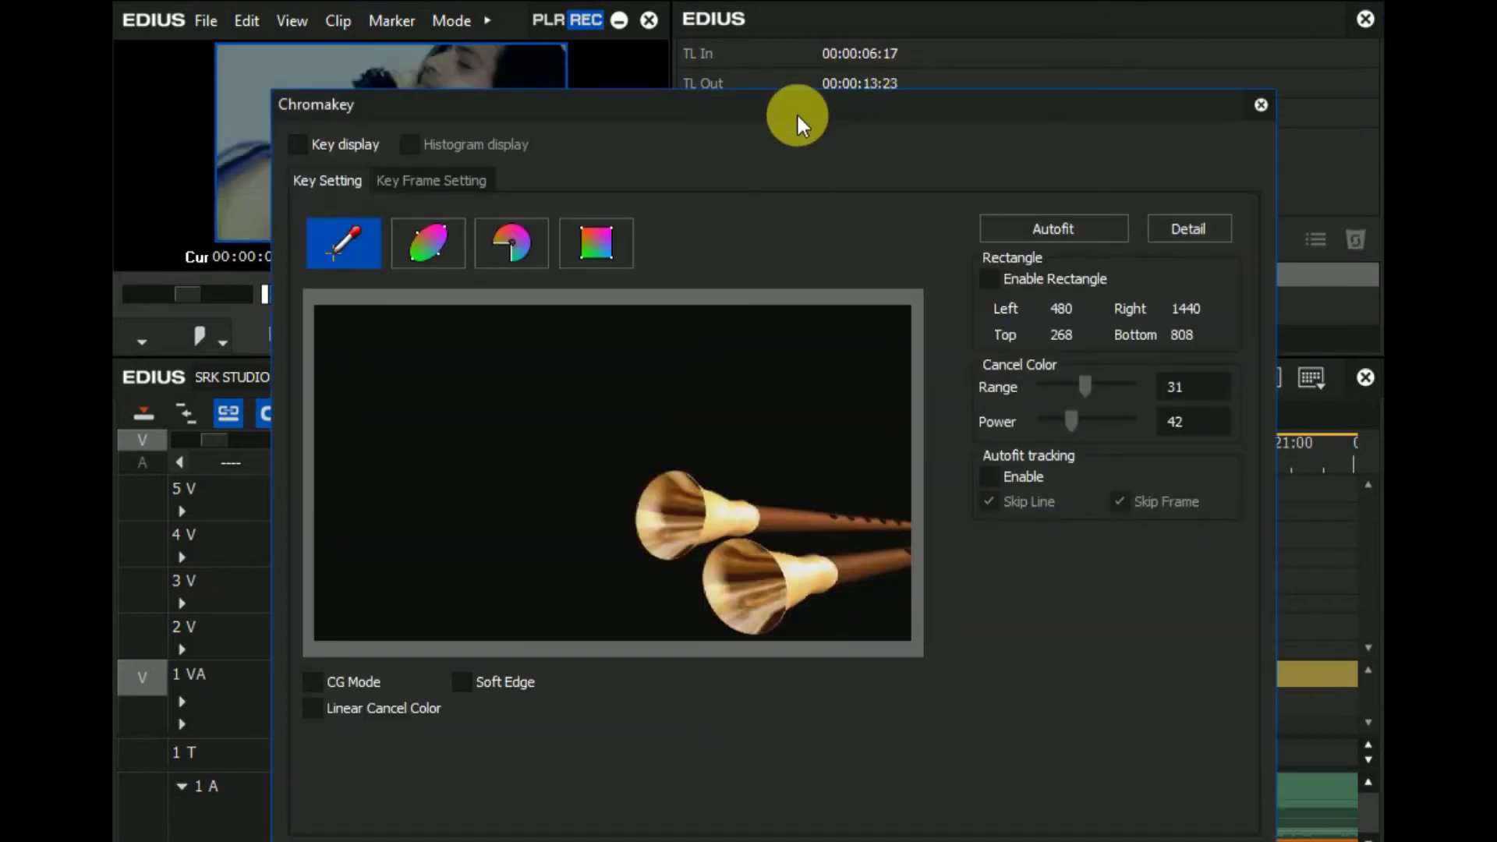
pyautogui.moveTo(796, 112); pyautogui.dragTo(1198, 187)
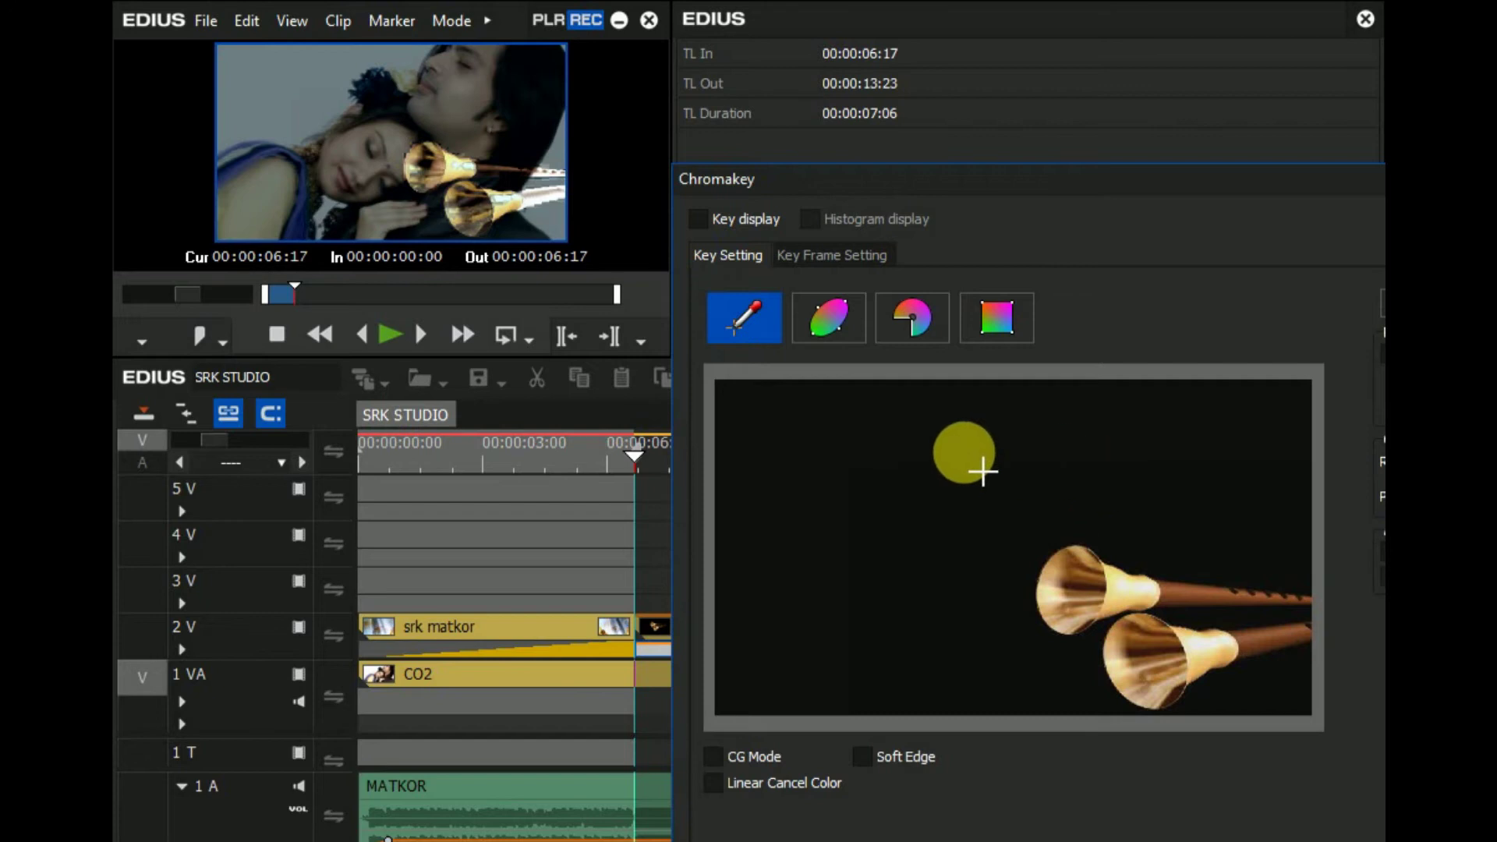
pyautogui.click(983, 472)
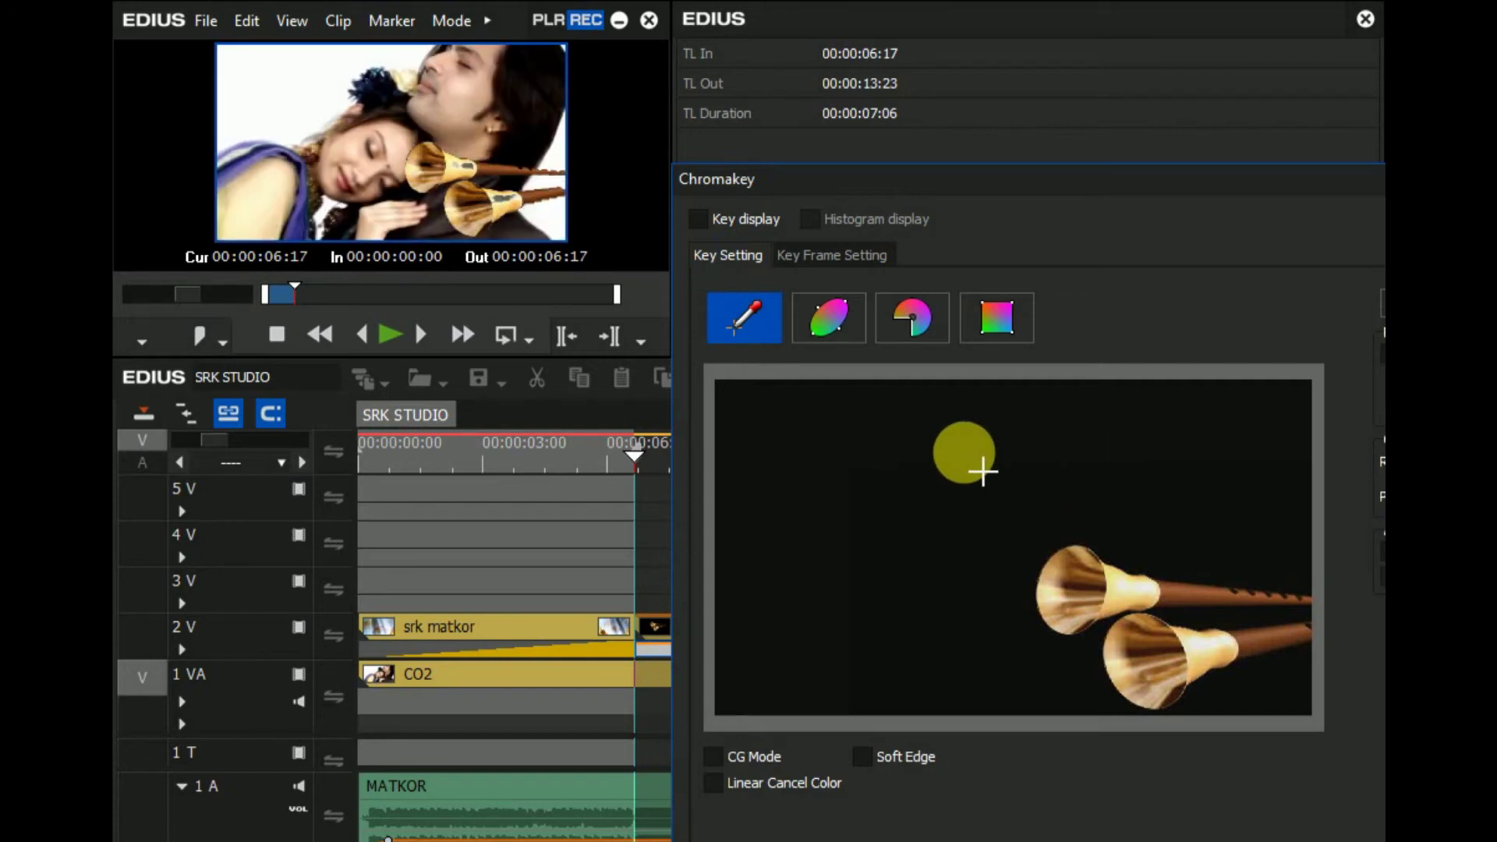
pyautogui.moveTo(1287, 173); pyautogui.dragTo(819, 290)
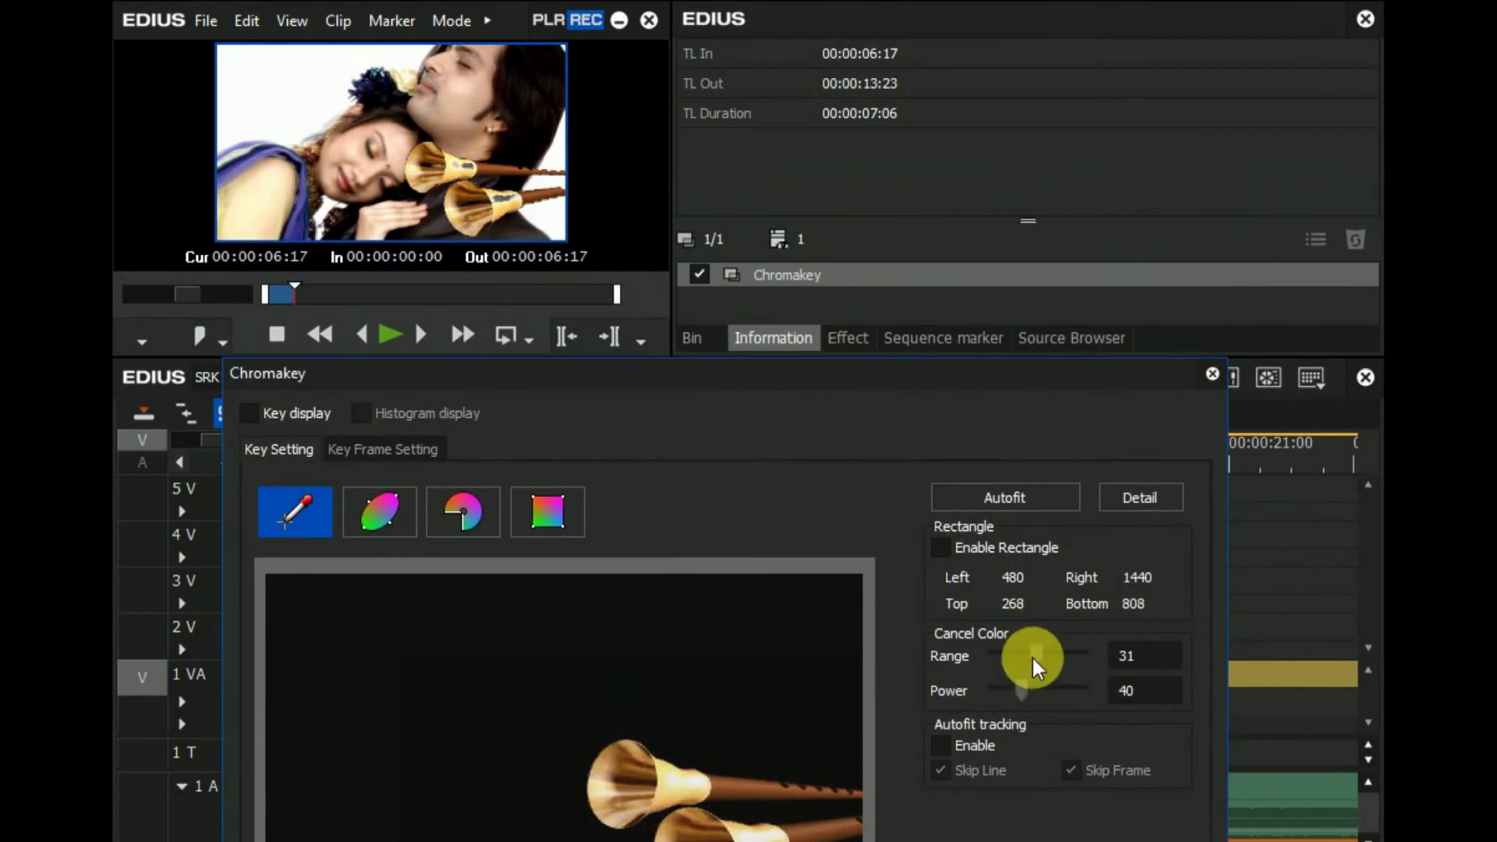
# - Set the Chromakey cancel colour range to 35, show the detailed key settings, and accept the keyer settings
pyautogui.moveTo(1032, 655); pyautogui.dragTo(975, 655)
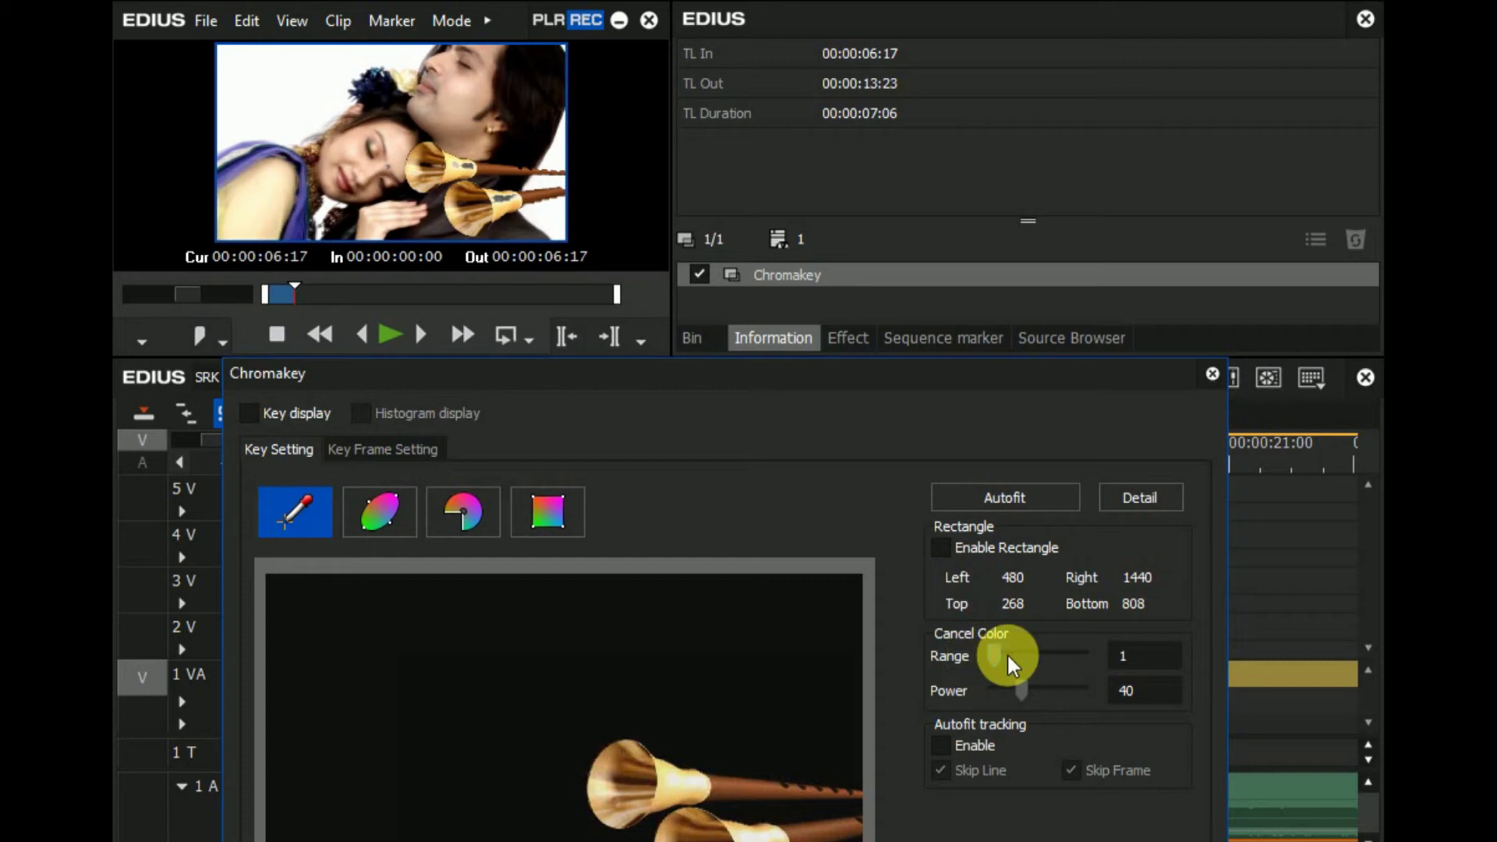
pyautogui.moveTo(991, 655); pyautogui.dragTo(1038, 675)
pyautogui.click(1131, 502)
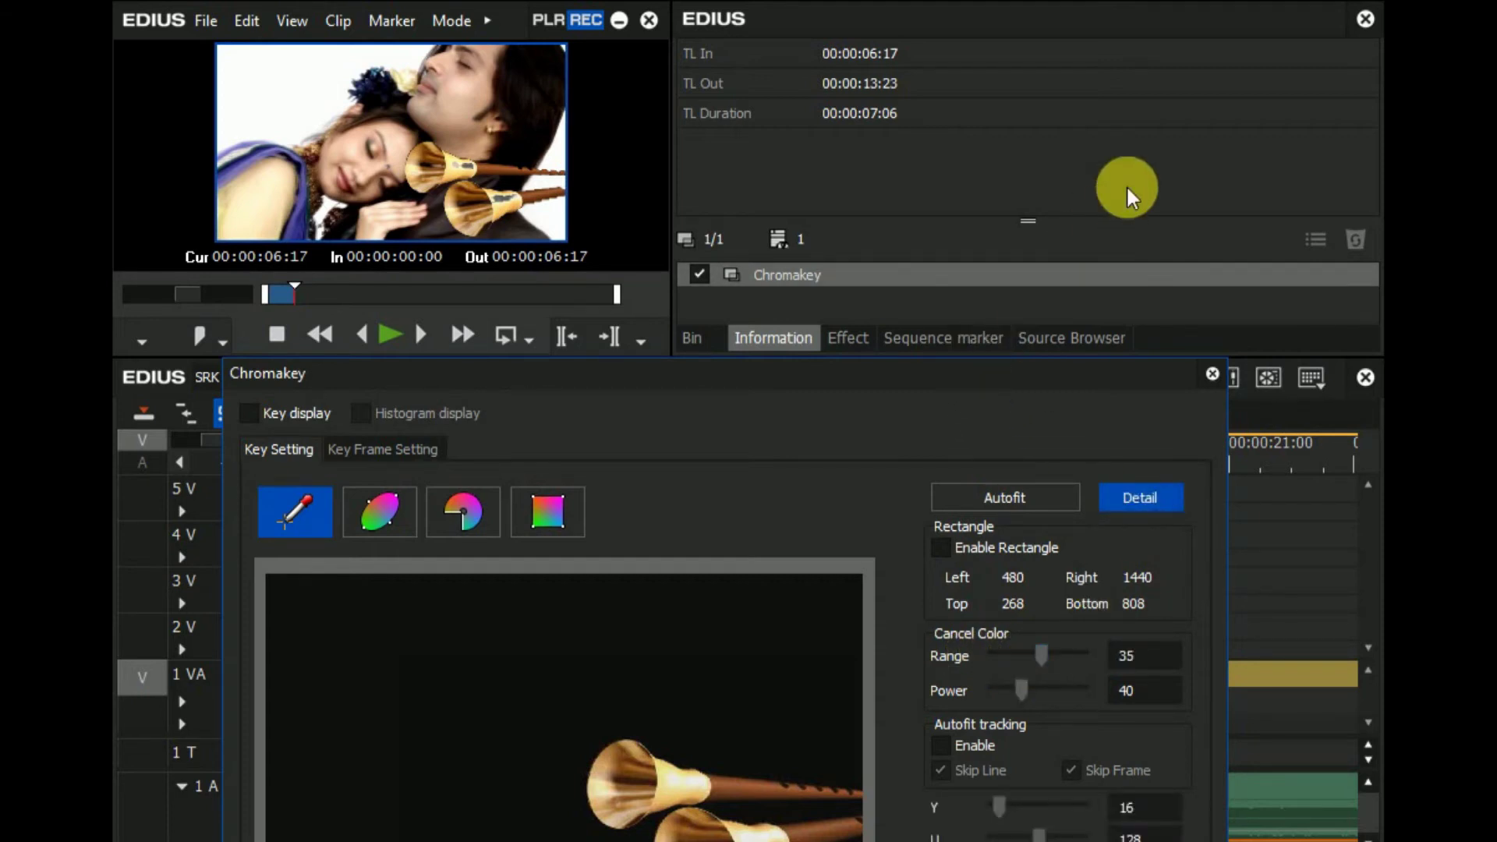
pyautogui.moveTo(1089, 372); pyautogui.dragTo(1204, 209)
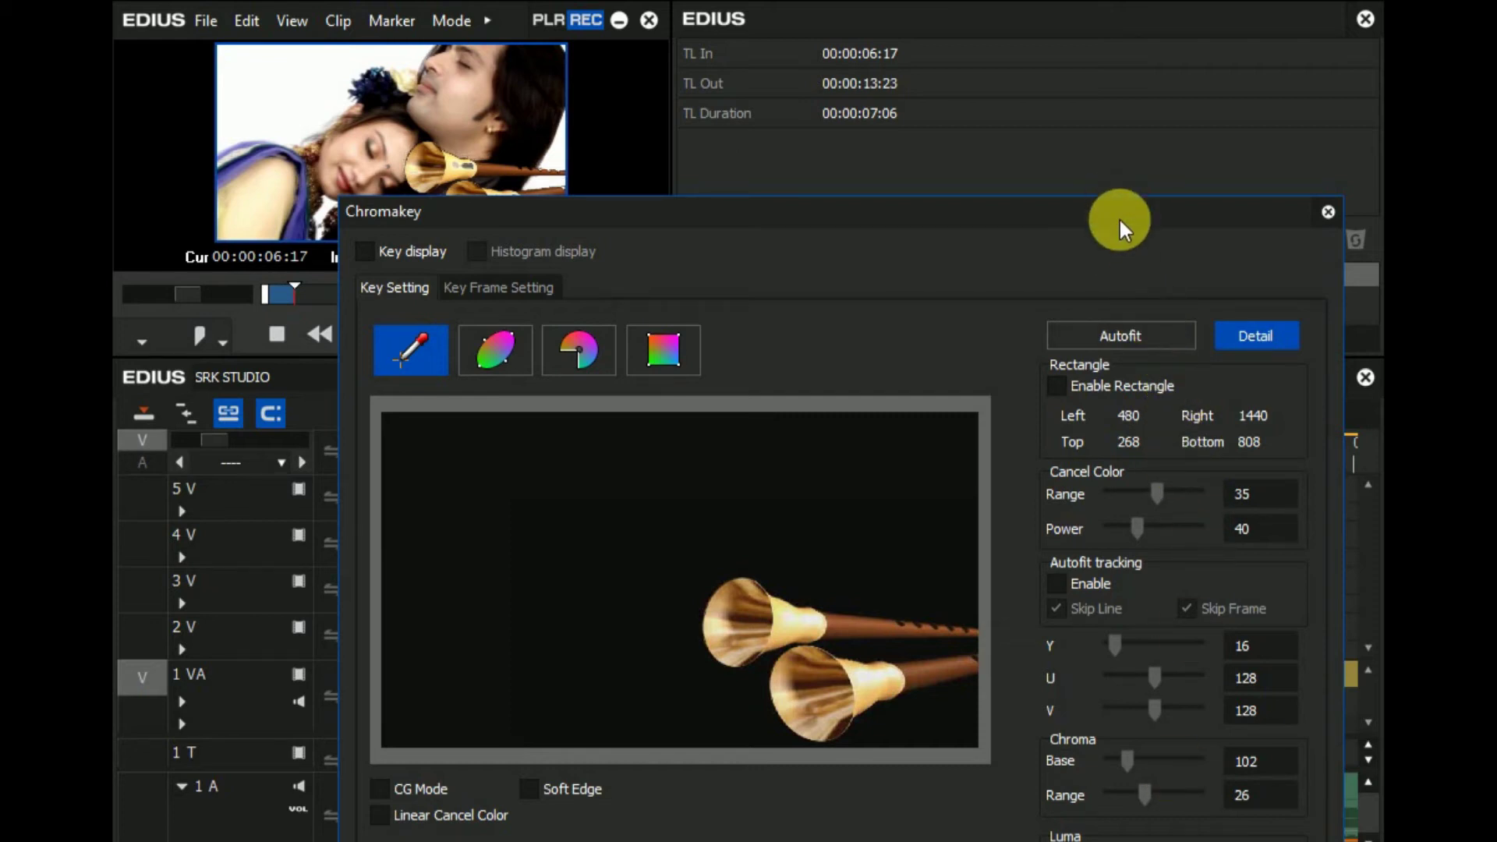
pyautogui.moveTo(1119, 217); pyautogui.dragTo(1068, 57)
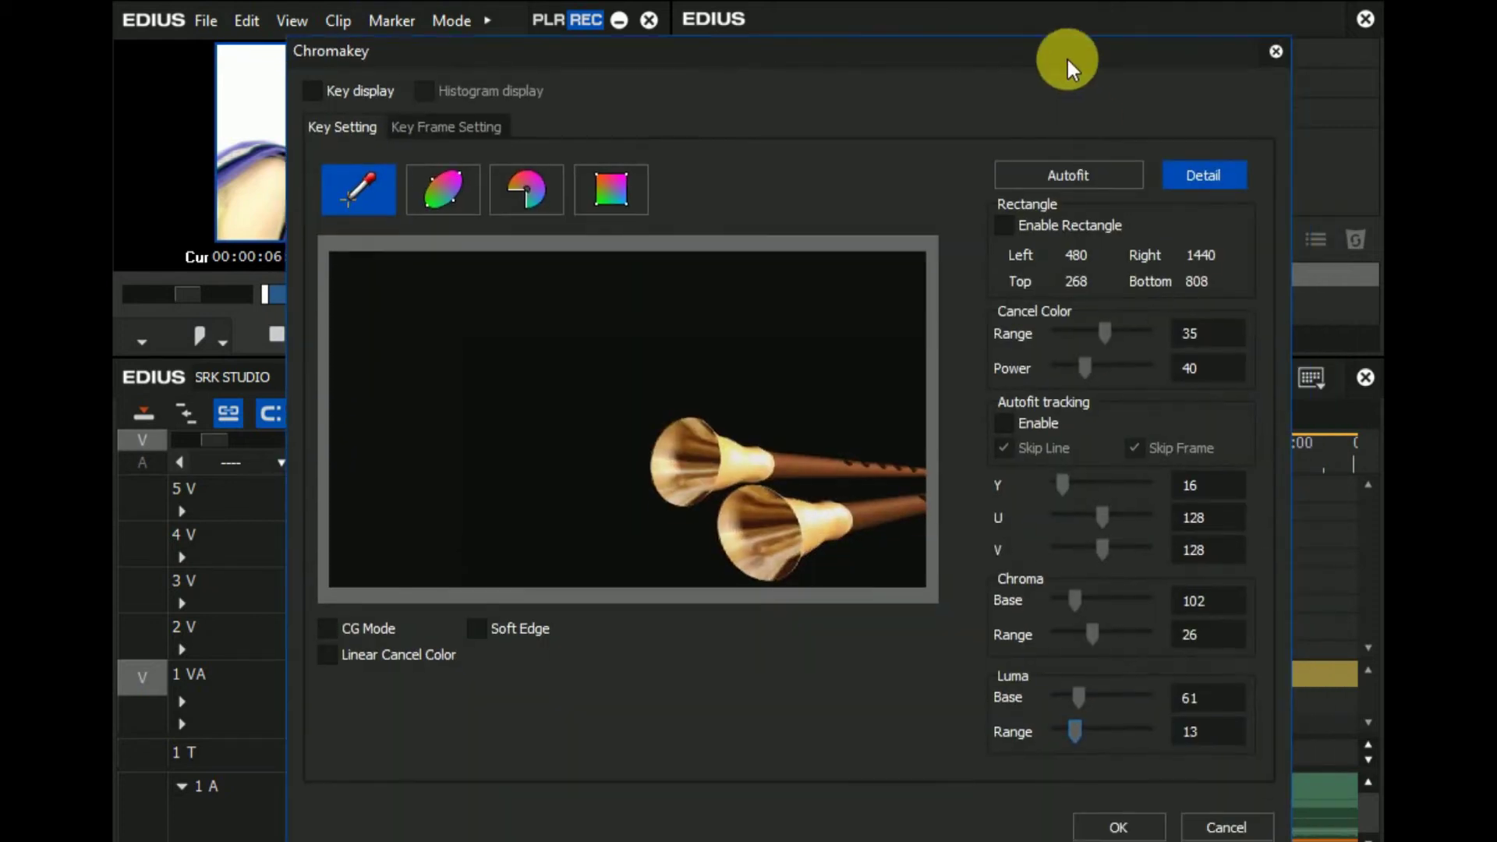
pyautogui.click(1122, 823)
# - Play back the sequence from just after the start of the keyed Sahnai clip to check the overlay
pyautogui.click(407, 461)
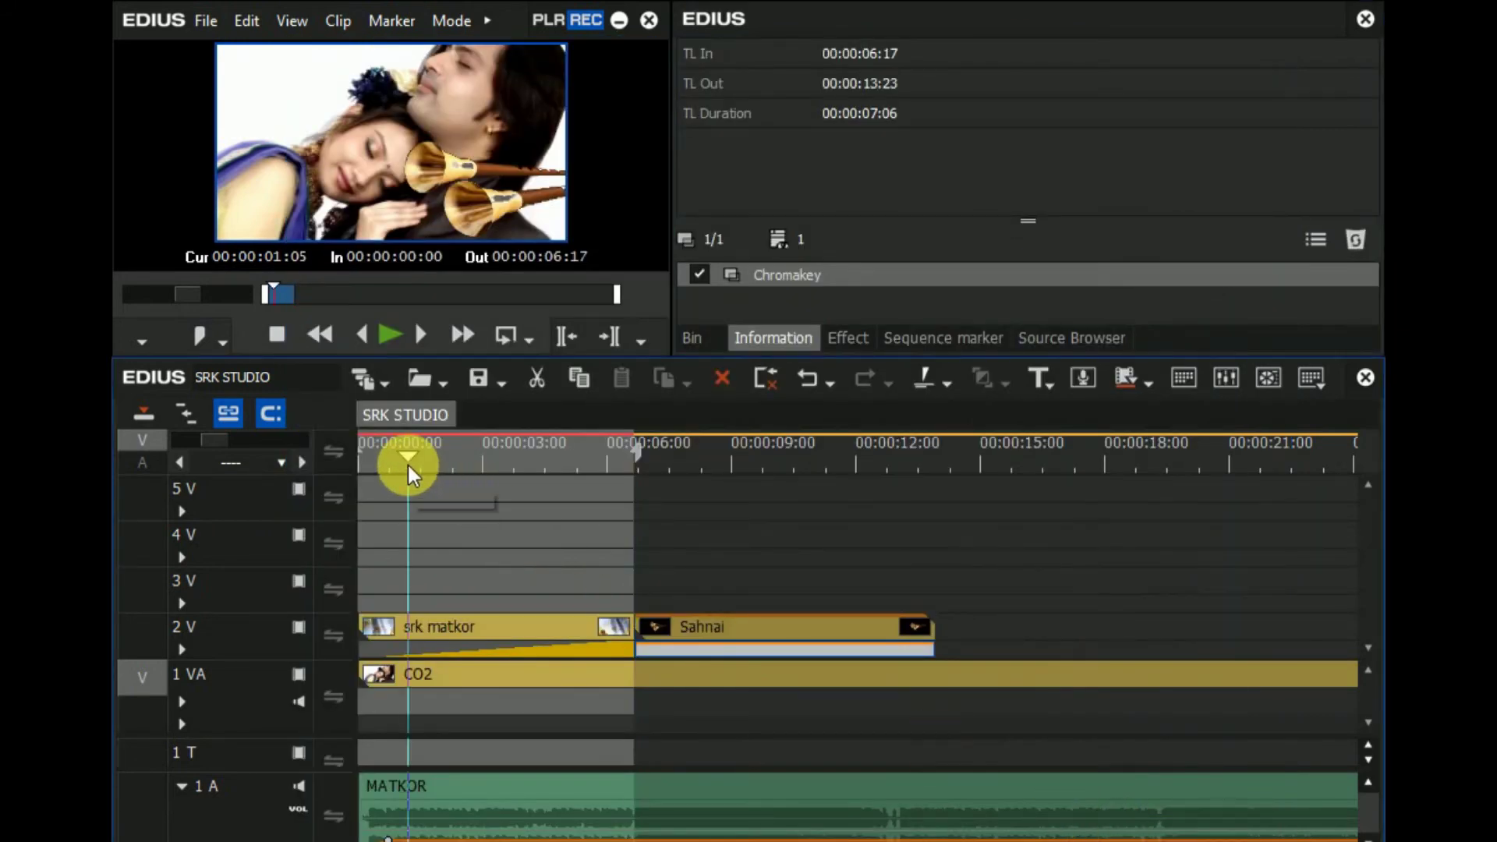
pyautogui.click(659, 462)
pyautogui.click(402, 345)
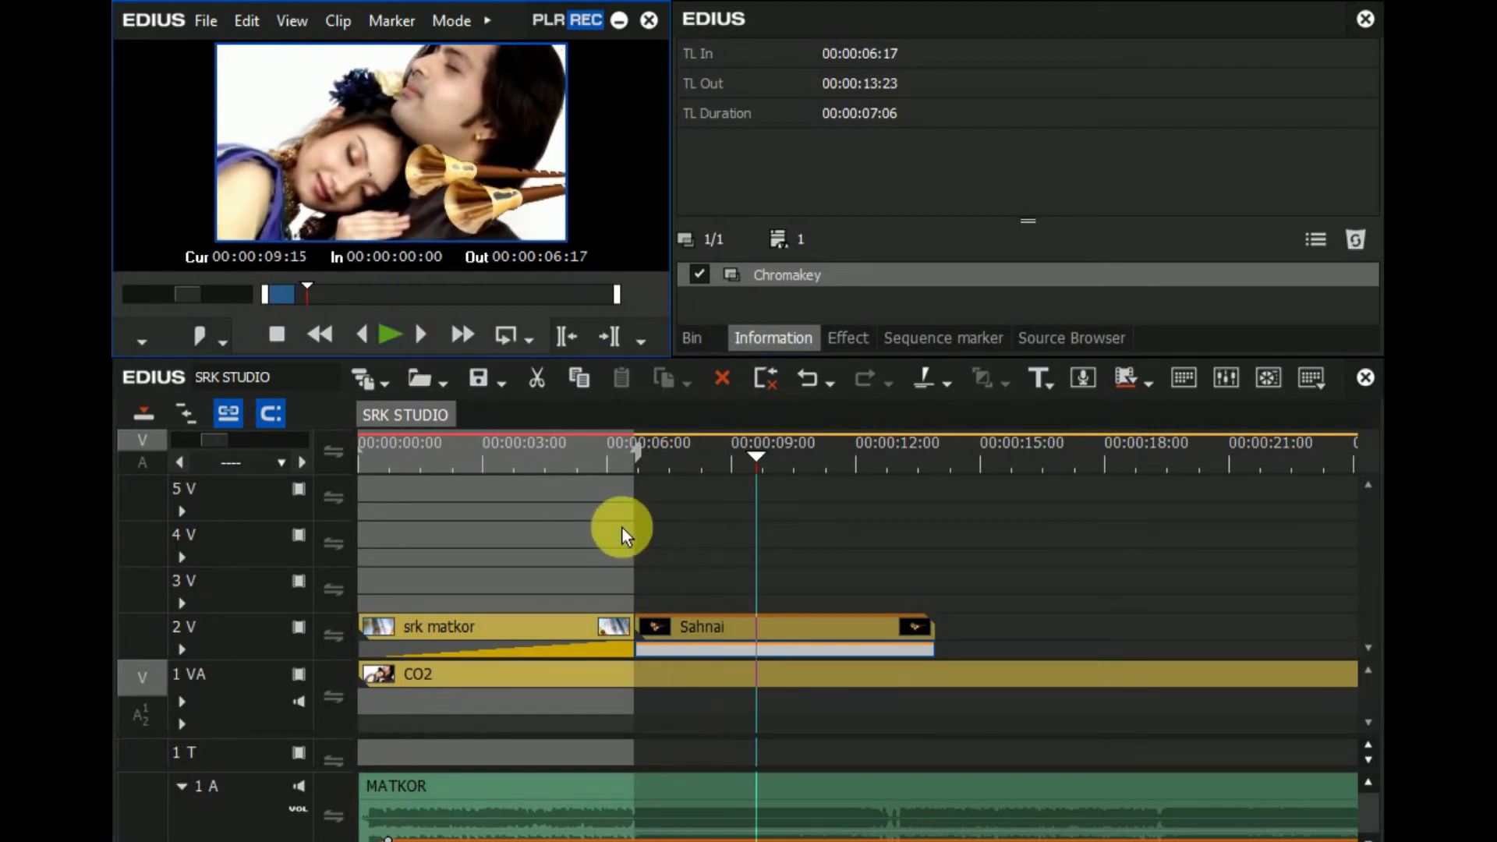
# - Copy the Sahnai clip from track 2 V and paste it onto track 3 V at 00:00:06:17
pyautogui.click(662, 453)
pyautogui.rightClick(699, 634)
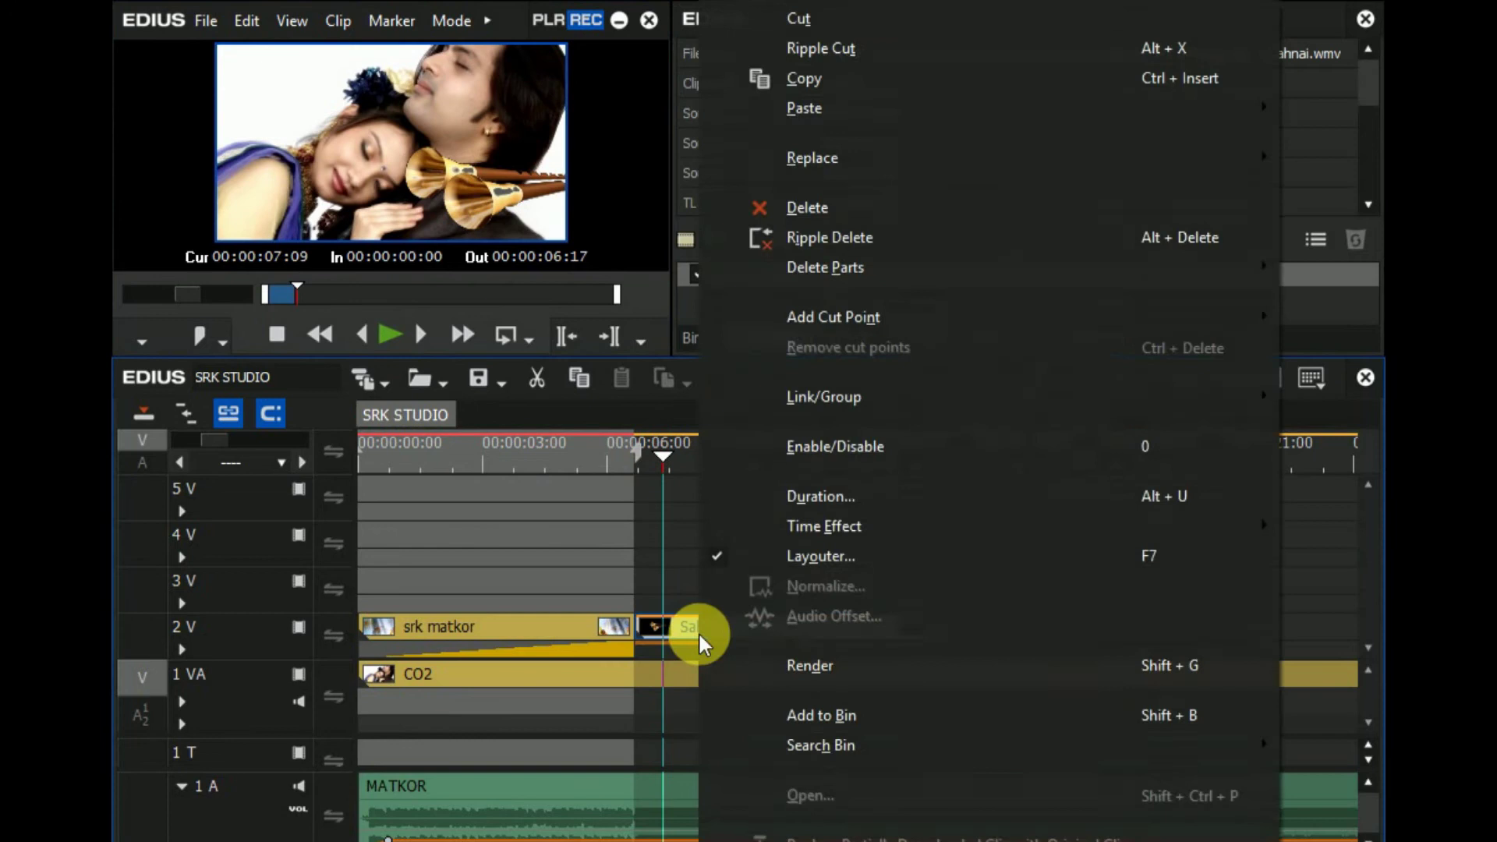
pyautogui.click(803, 70)
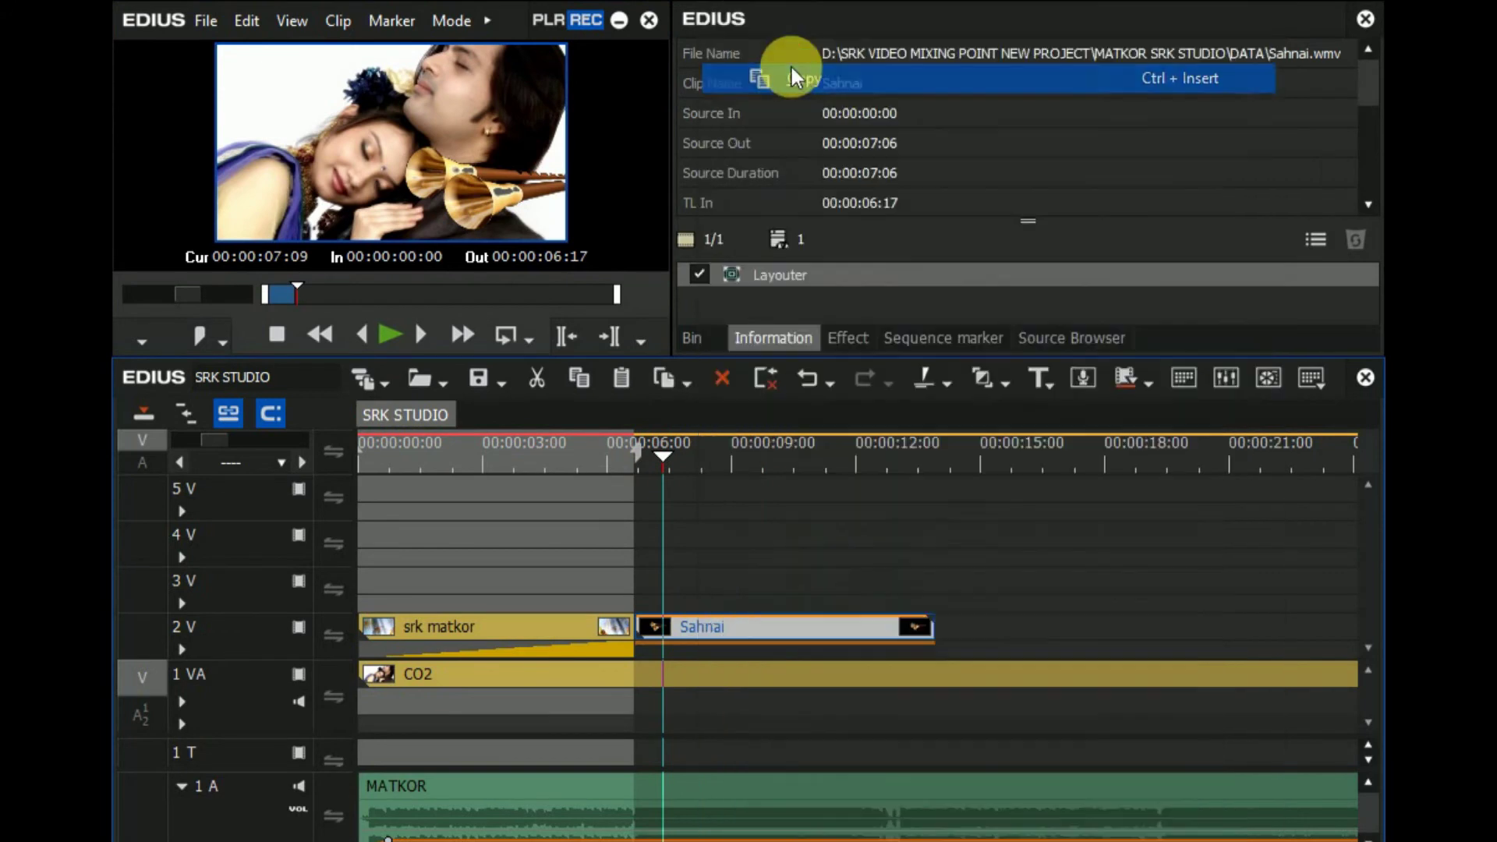
pyautogui.click(633, 466)
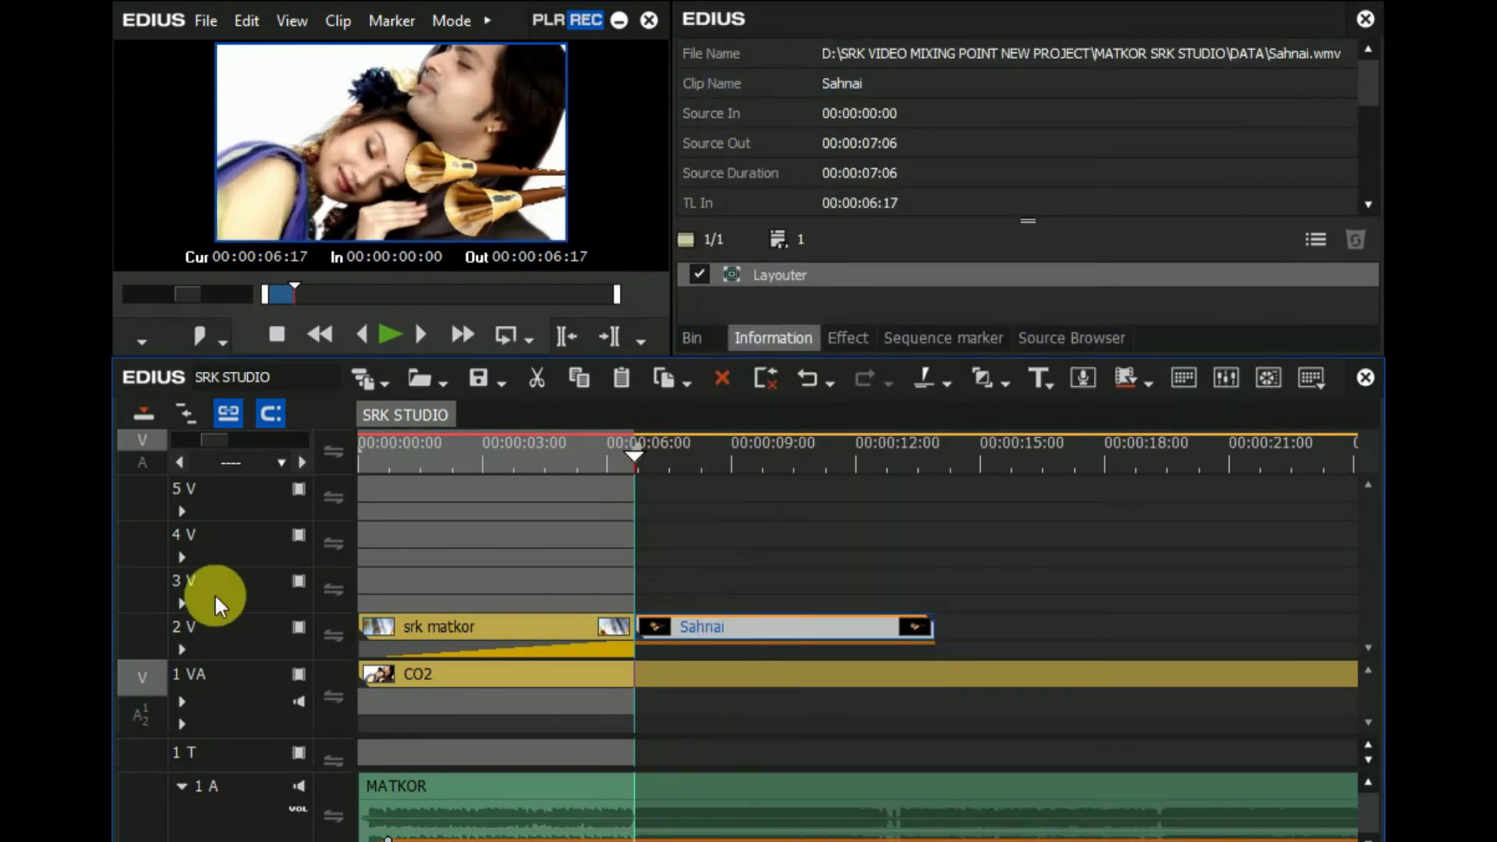
pyautogui.click(246, 586)
pyautogui.click(693, 590)
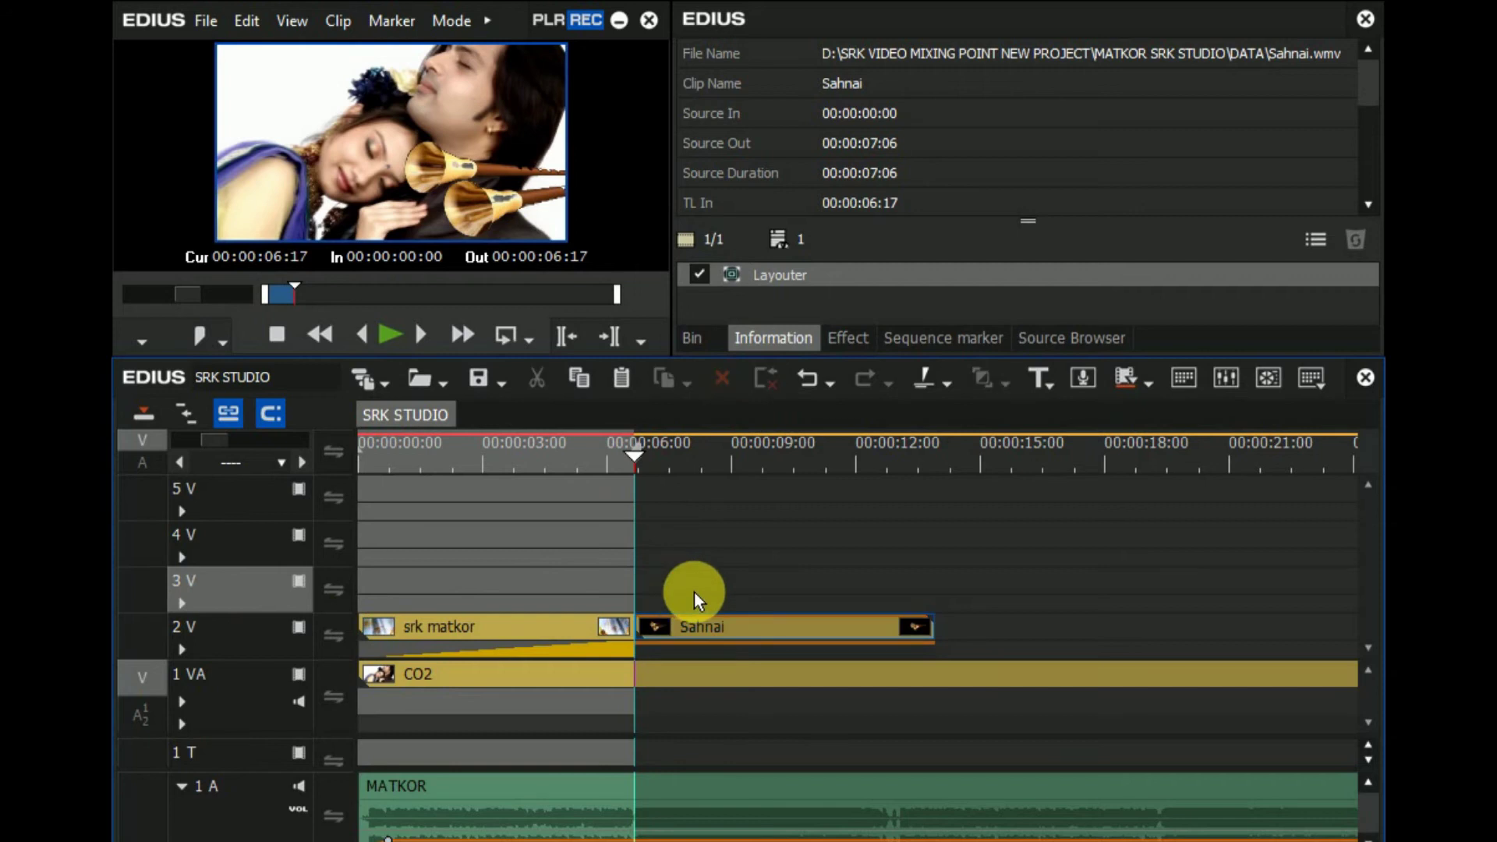
pyautogui.hotkey('ctrl', 'v')
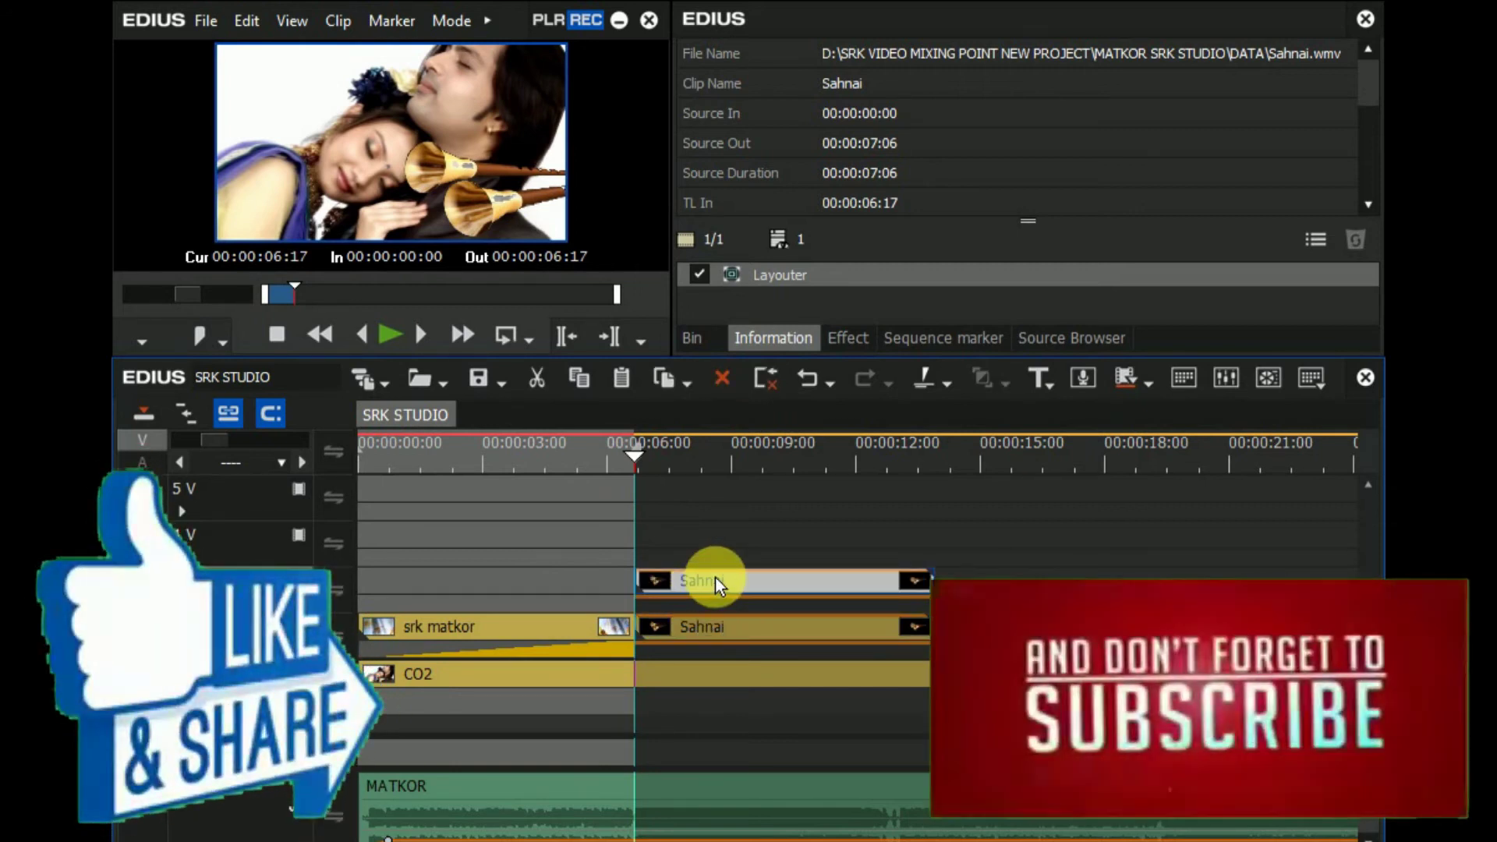
# - In the Layouter, set the X position of the Sahnai copy on track 3 V to -22.1 %
pyautogui.press('F7')
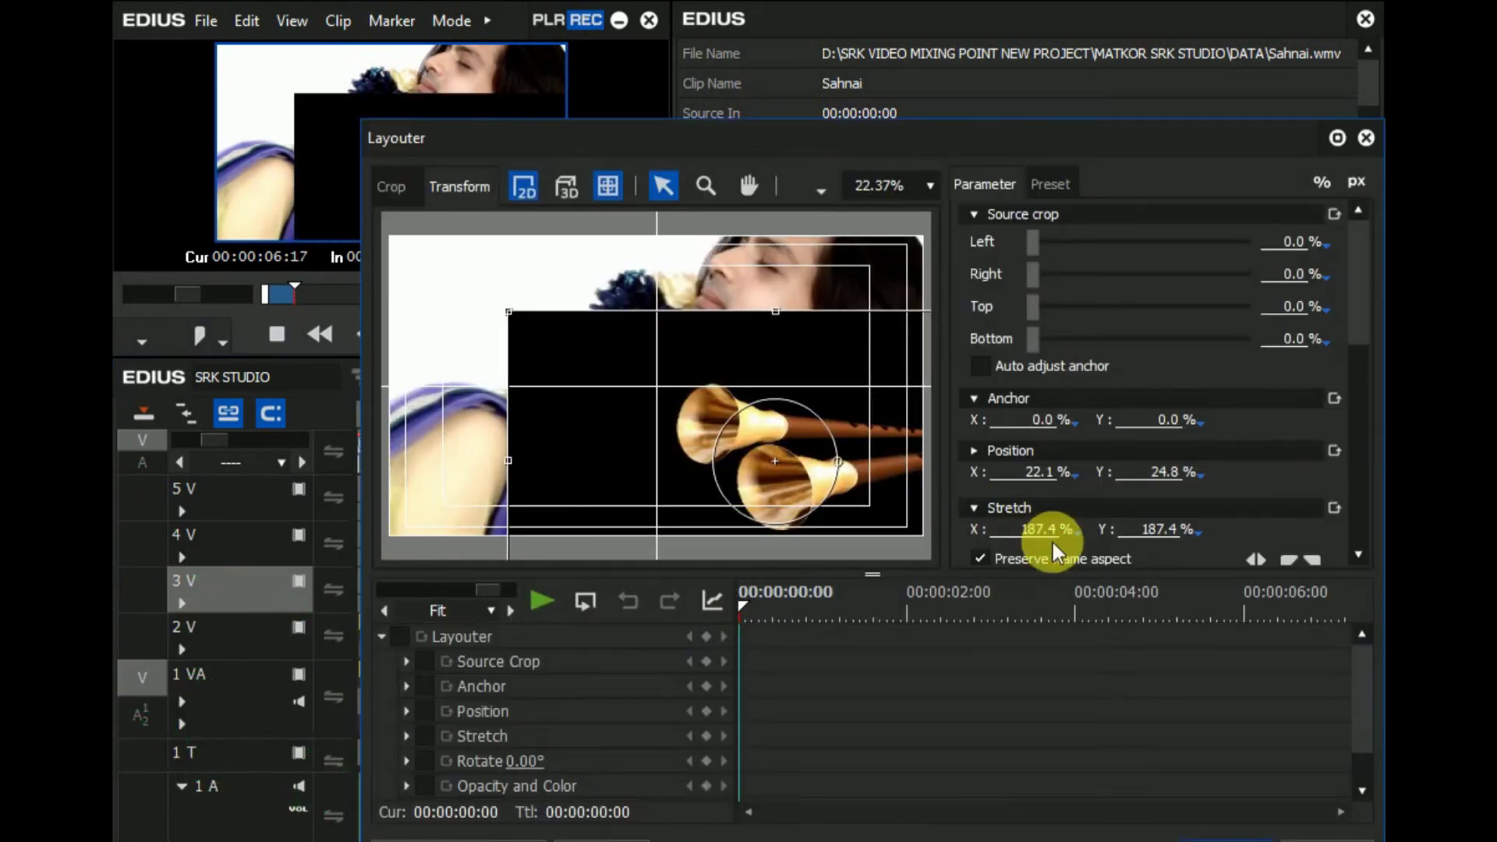
pyautogui.click(1026, 477)
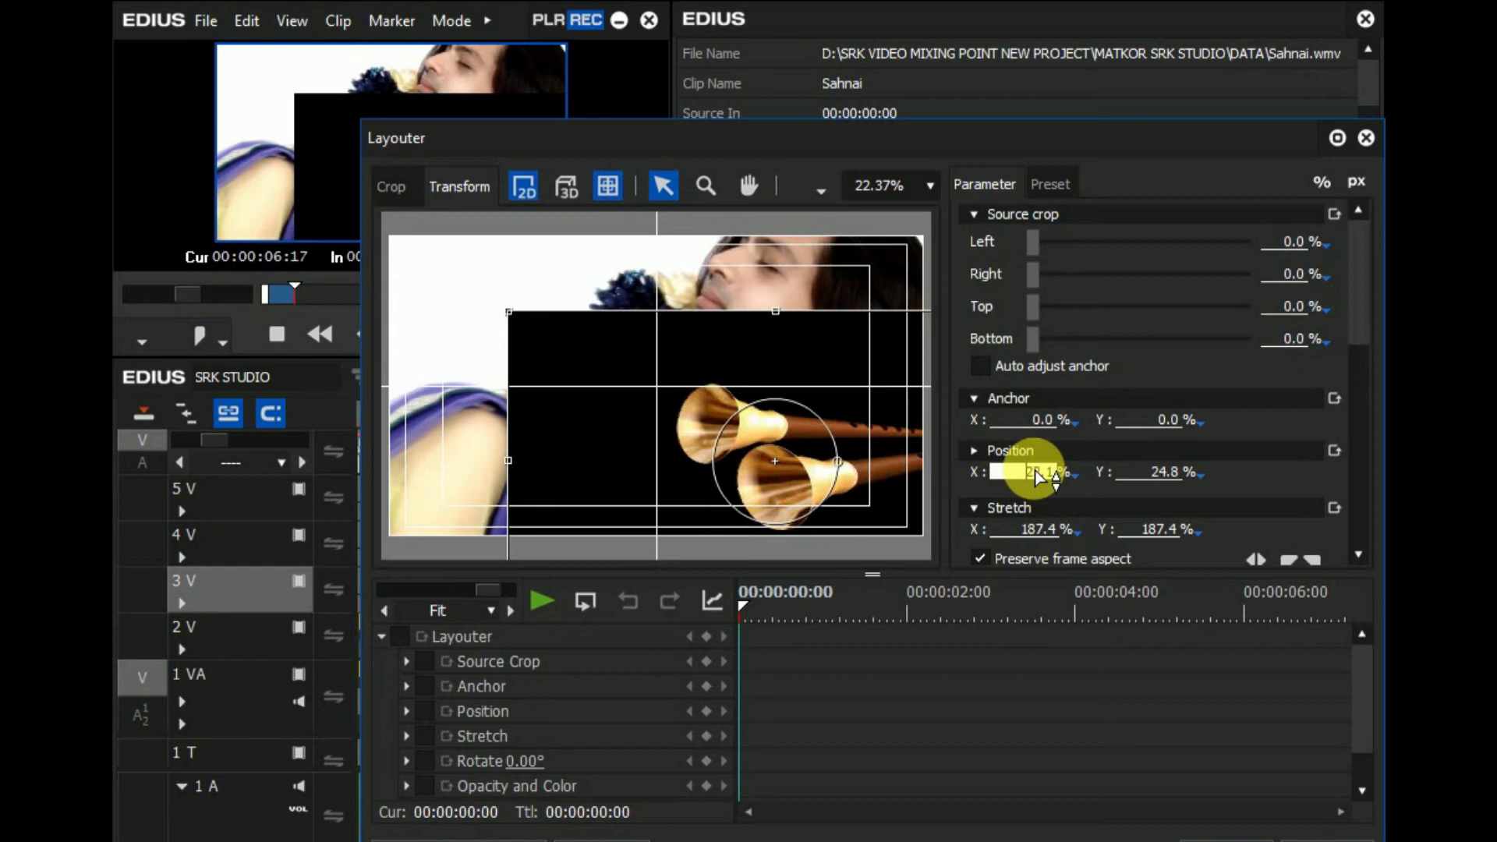
pyautogui.write('-')
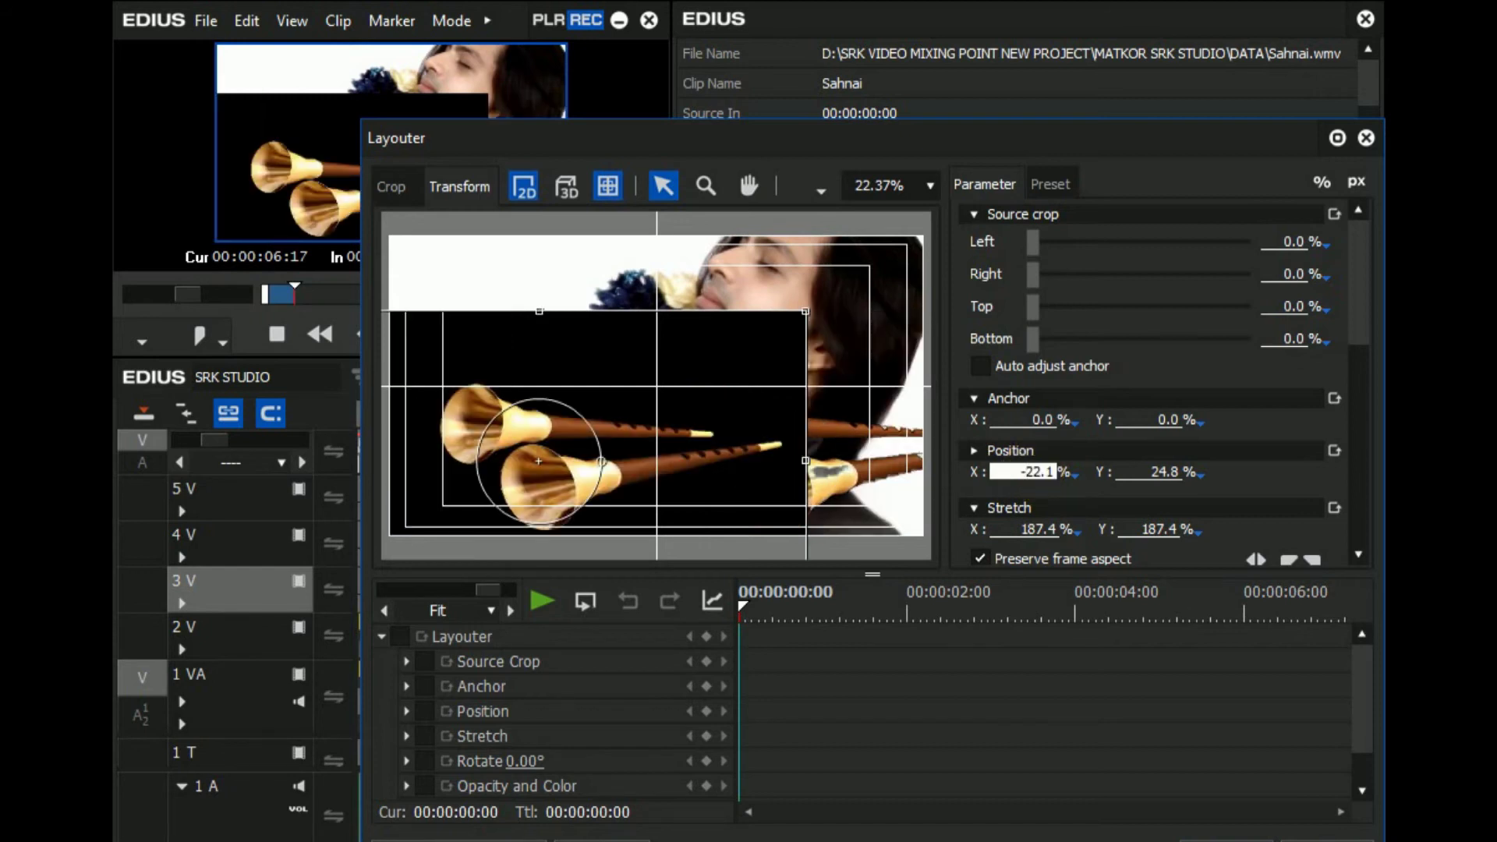
pyautogui.click(1037, 474)
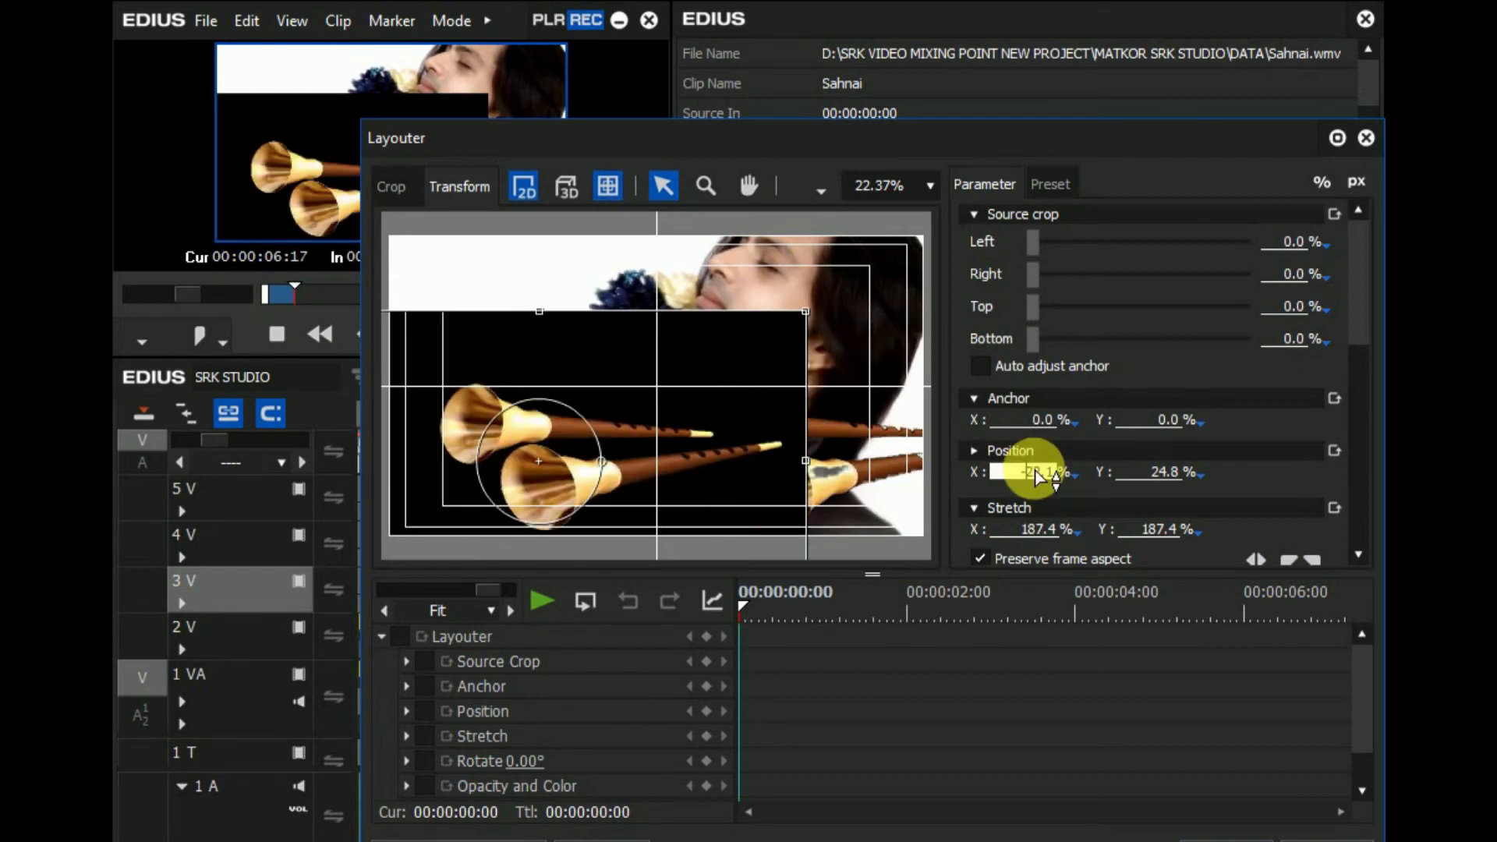
pyautogui.moveTo(1037, 475)
pyautogui.mouseDown()
pyautogui.moveTo(706, 503)
pyautogui.moveTo(636, 442)
pyautogui.mouseUp()
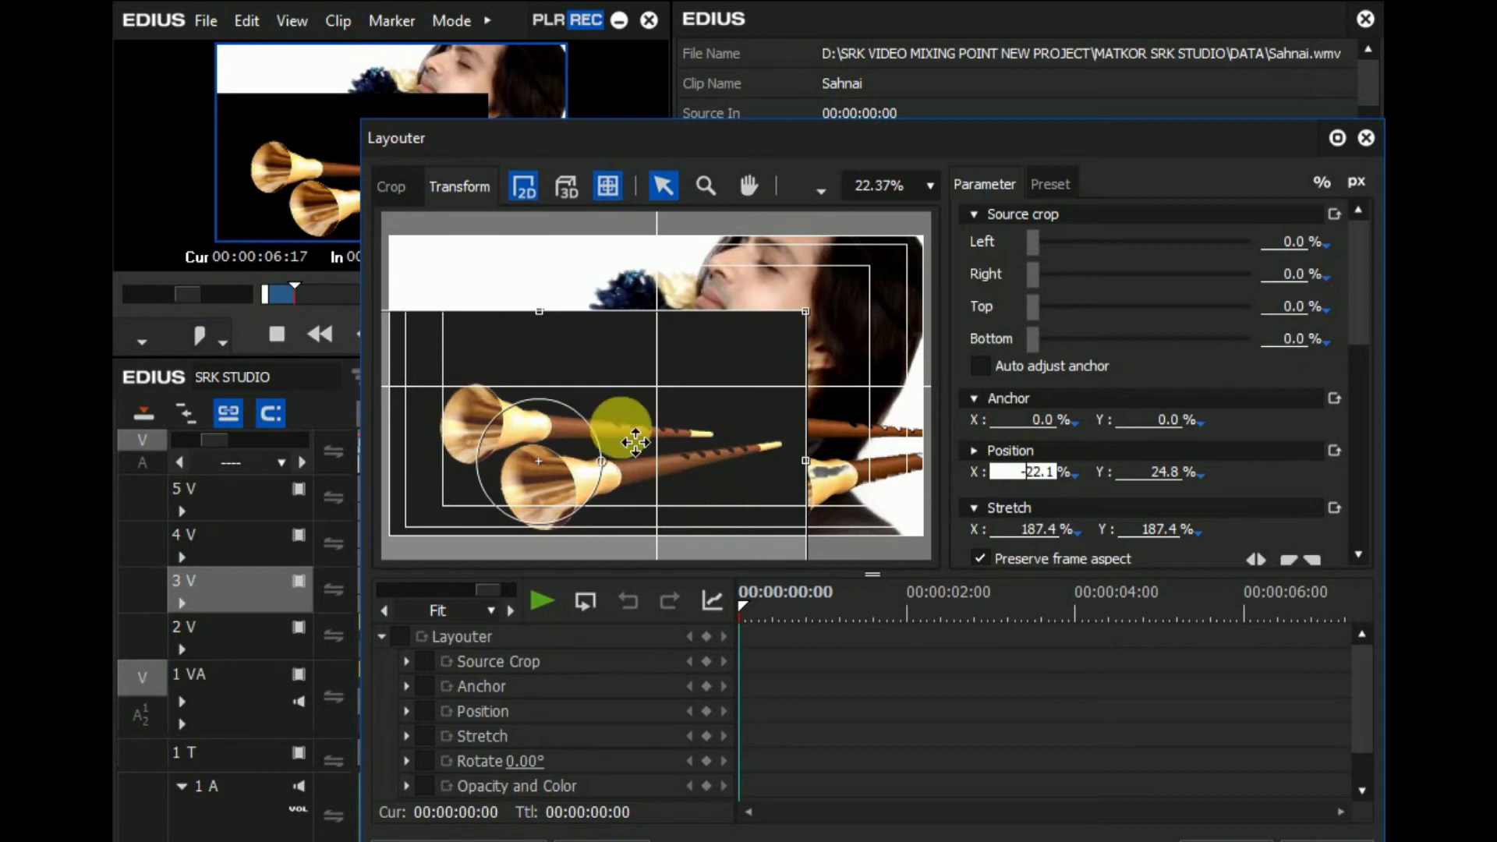
# - Switch the Sahnai copy's layout to 3D mode, rotate it to -188.60° around Y, and accept the layout
pyautogui.click(569, 194)
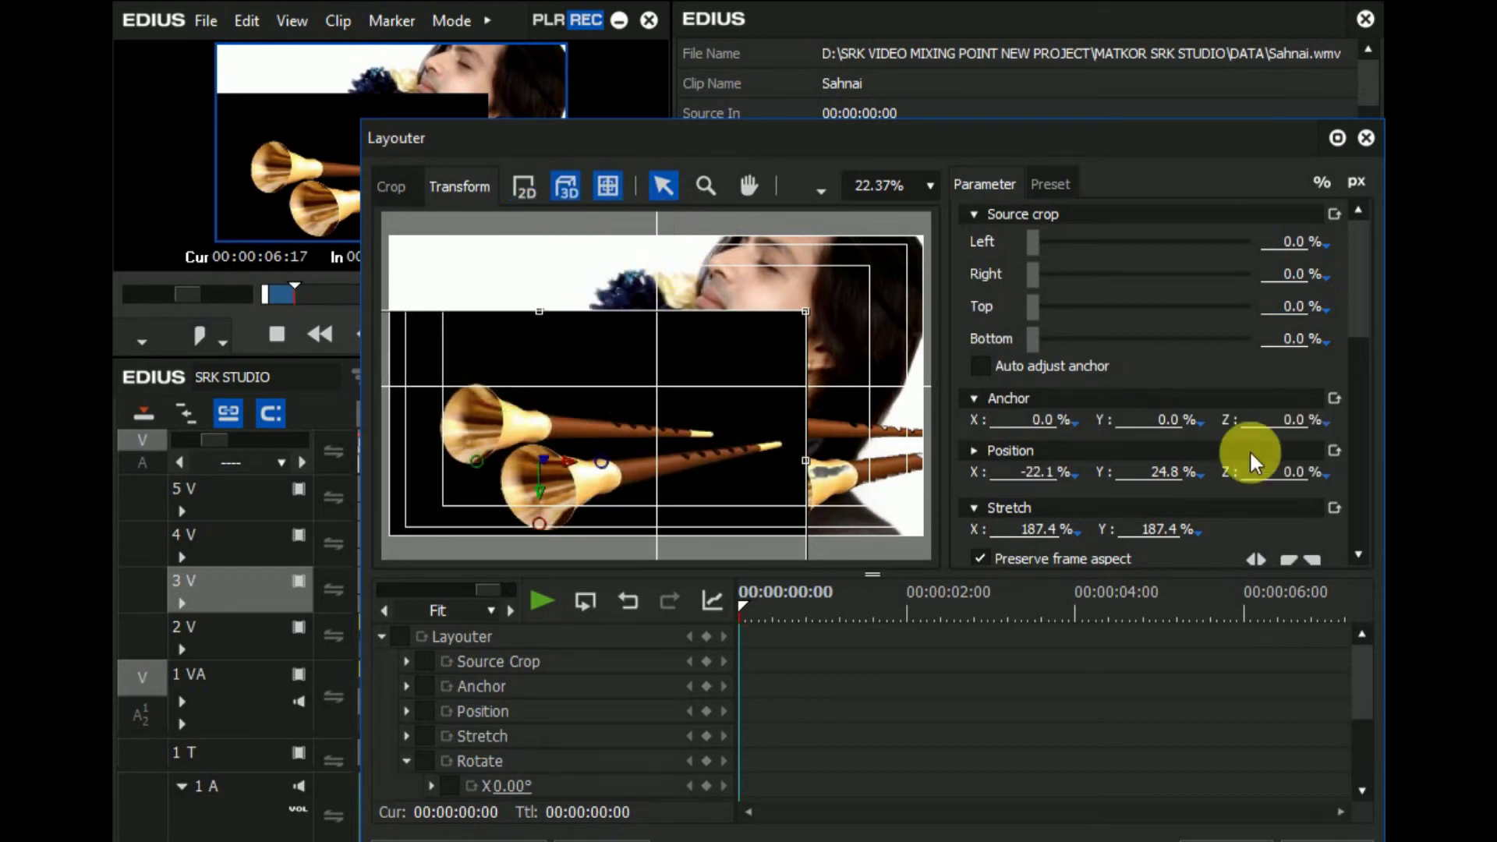
pyautogui.moveTo(1357, 316); pyautogui.dragTo(1360, 585)
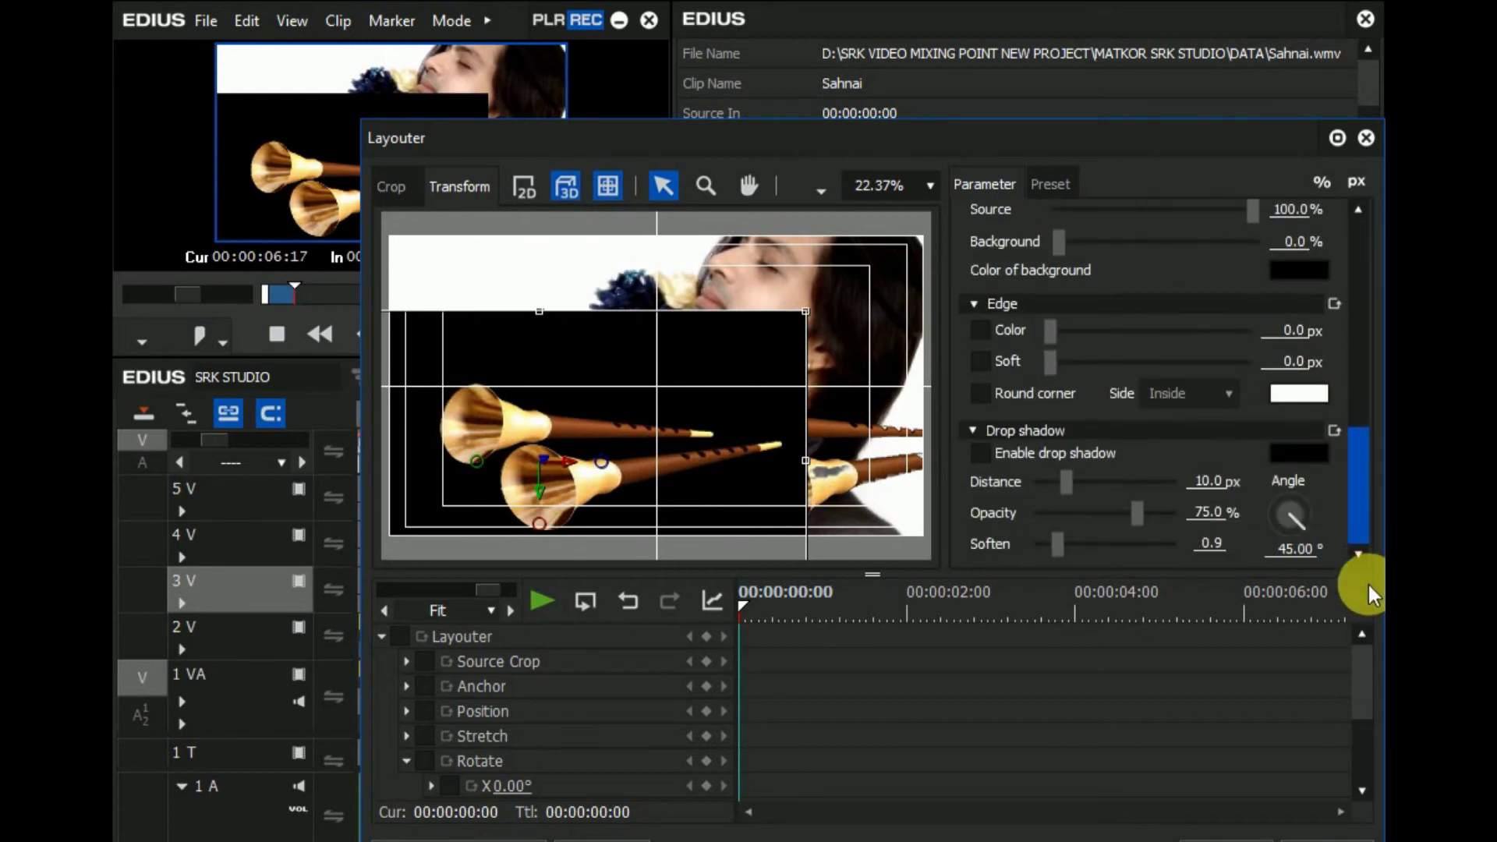
pyautogui.moveTo(1363, 502); pyautogui.dragTo(1349, 418)
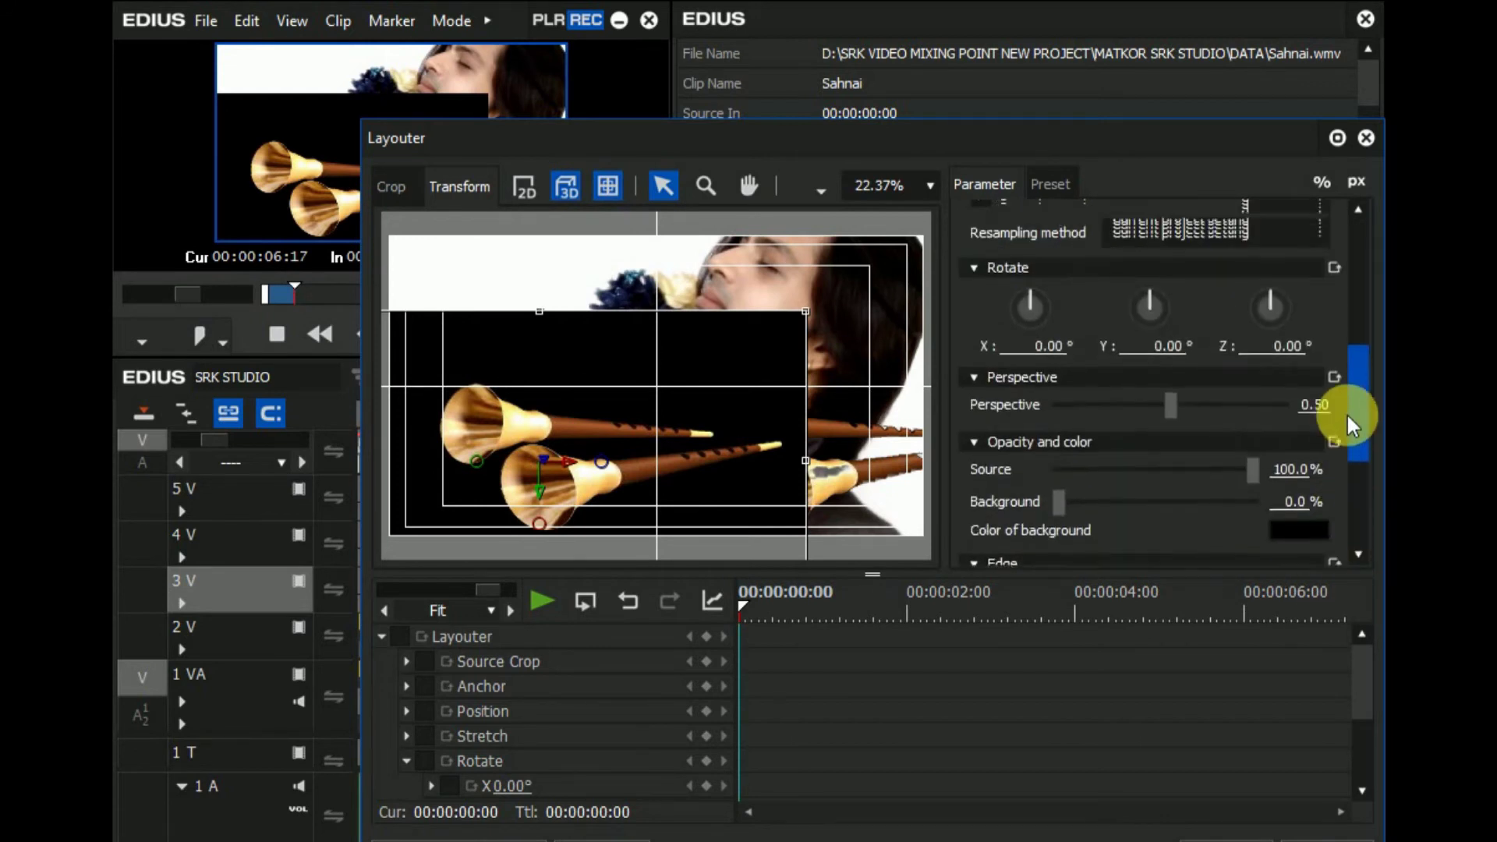
pyautogui.moveTo(1150, 407); pyautogui.dragTo(1152, 421)
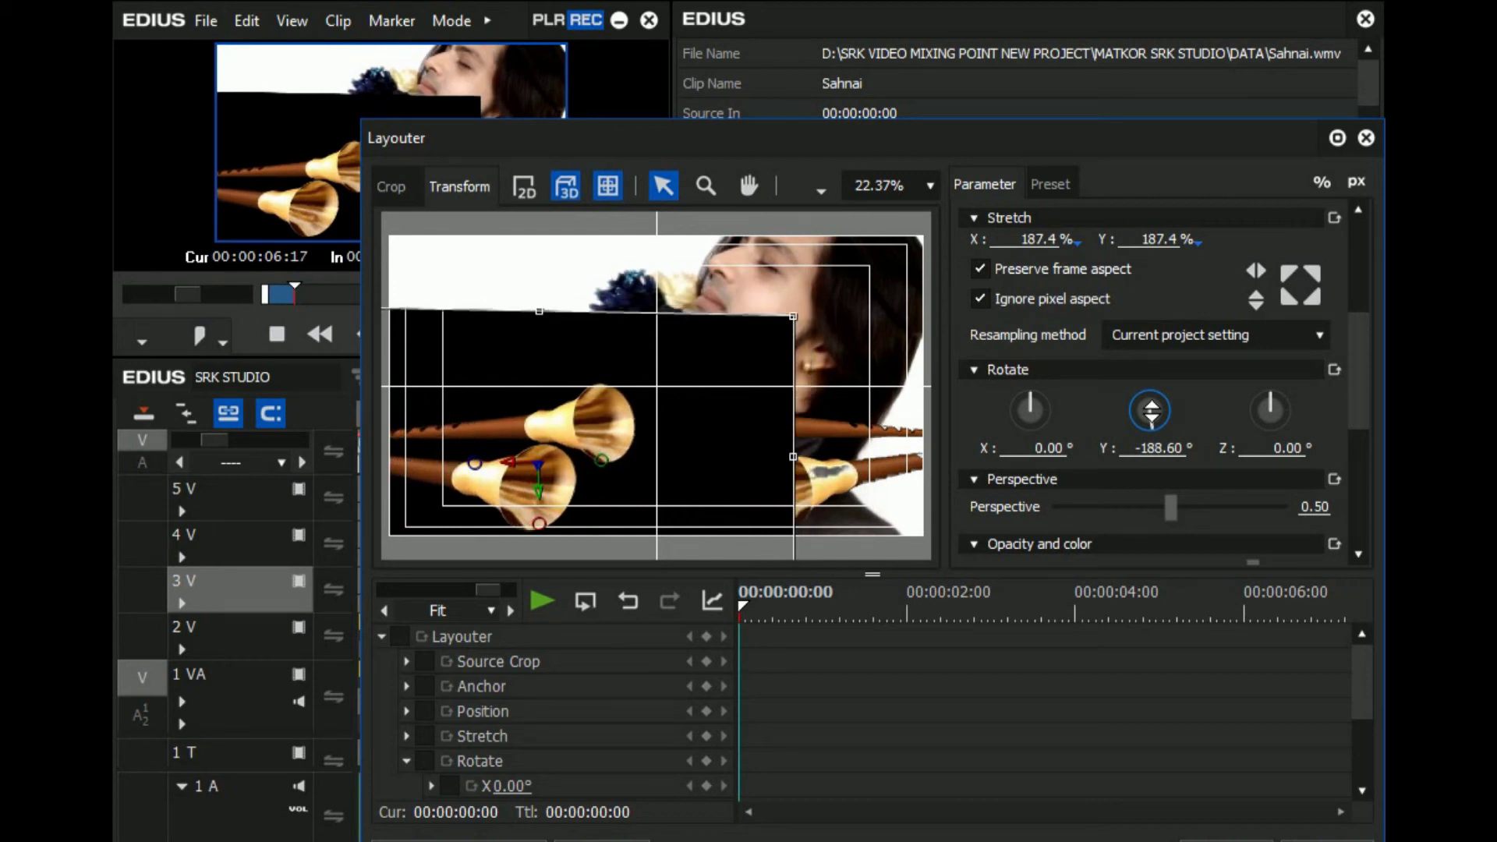
pyautogui.click(1154, 421)
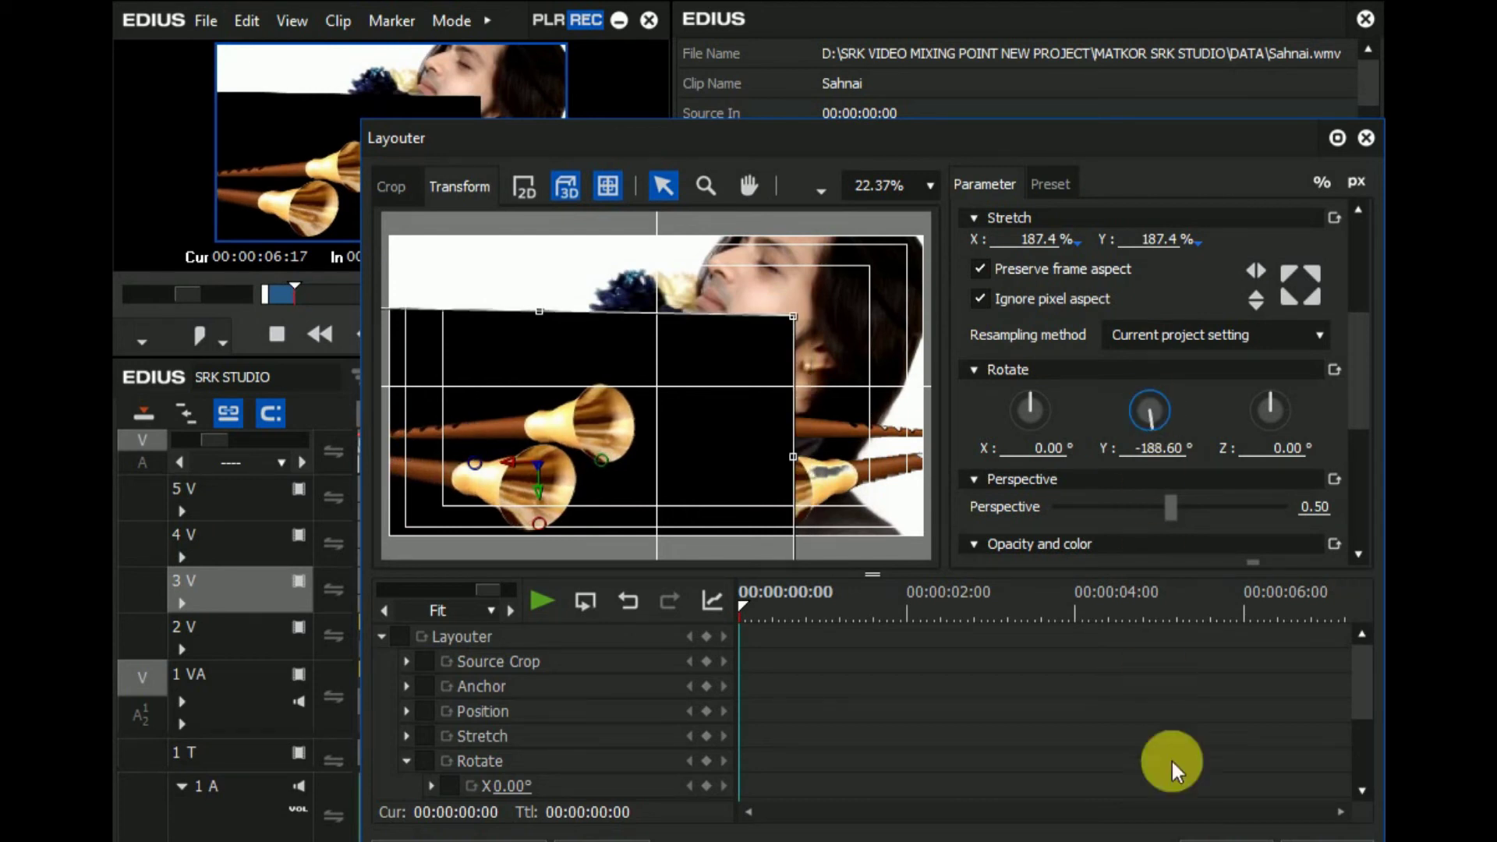
pyautogui.click(1224, 836)
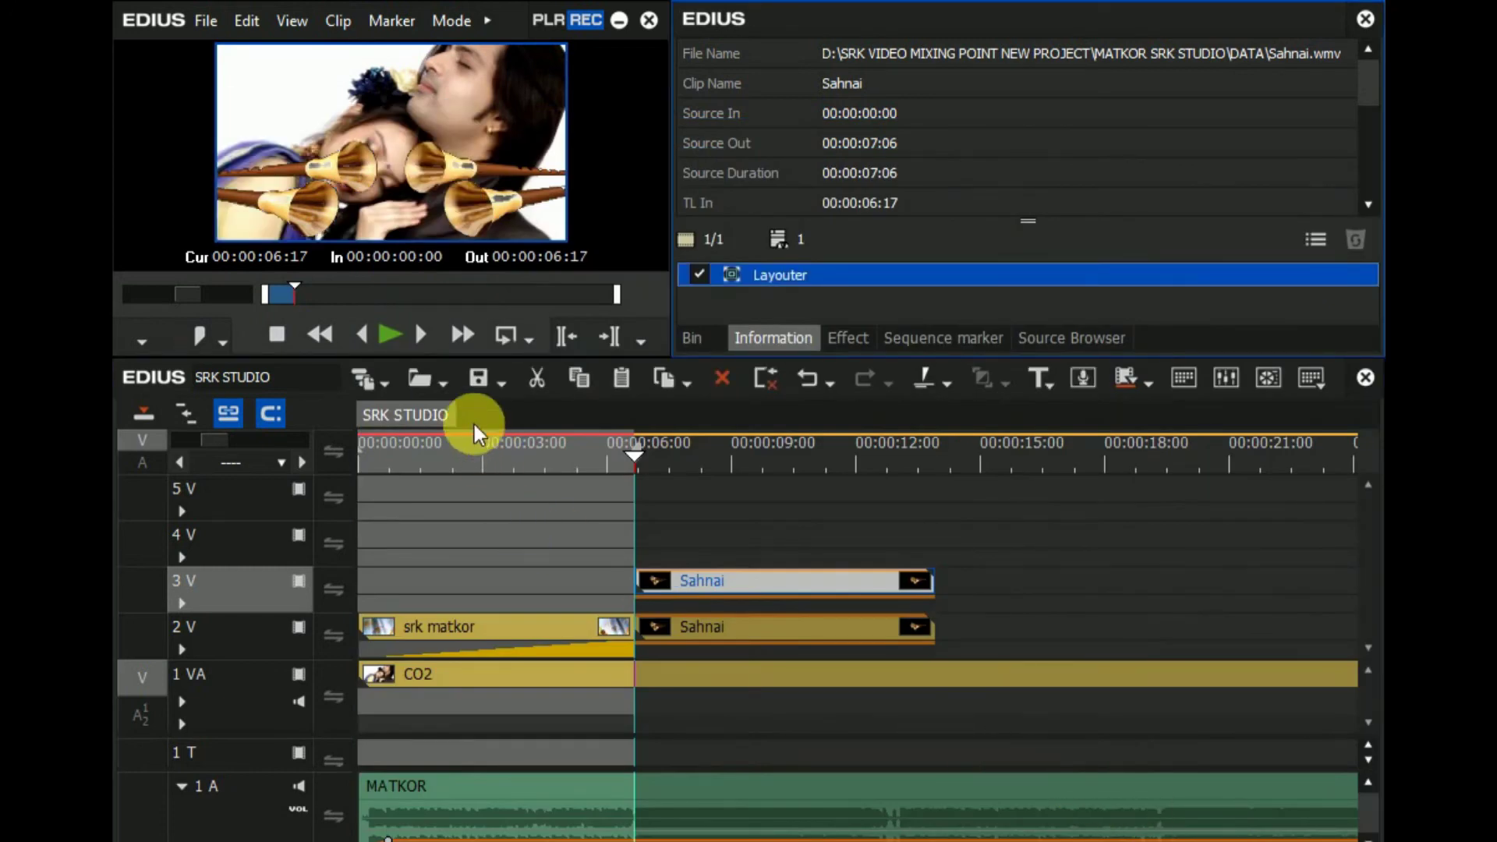
# - Preview the mirrored shehnai overlays and trim the ends of both Sahnai clips to 00:00:12:24
pyautogui.click(387, 337)
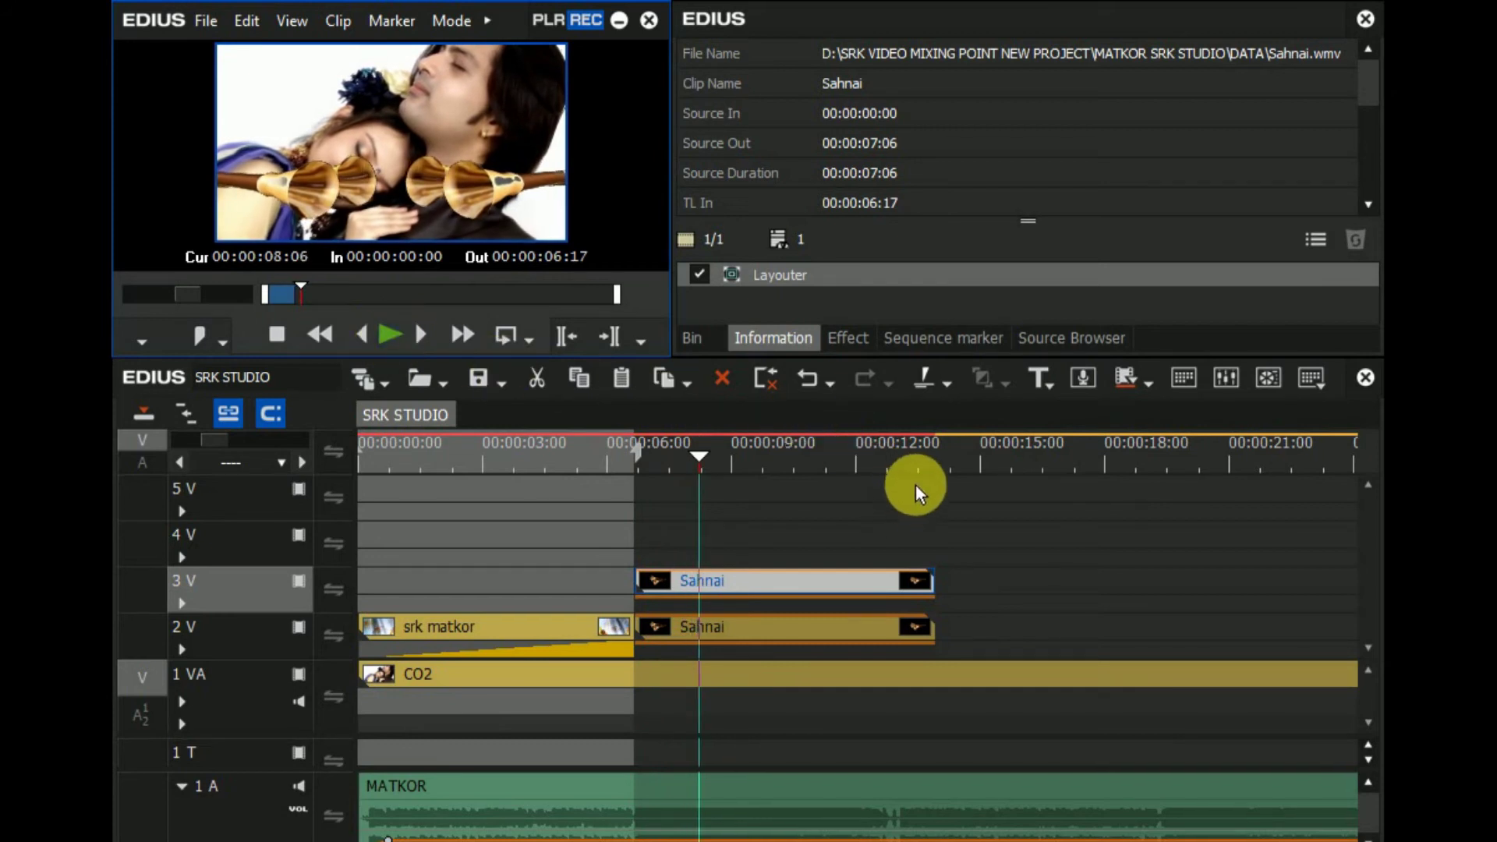
pyautogui.click(935, 442)
pyautogui.click(883, 444)
pyautogui.moveTo(883, 445); pyautogui.dragTo(896, 457)
pyautogui.moveTo(961, 515); pyautogui.dragTo(919, 624)
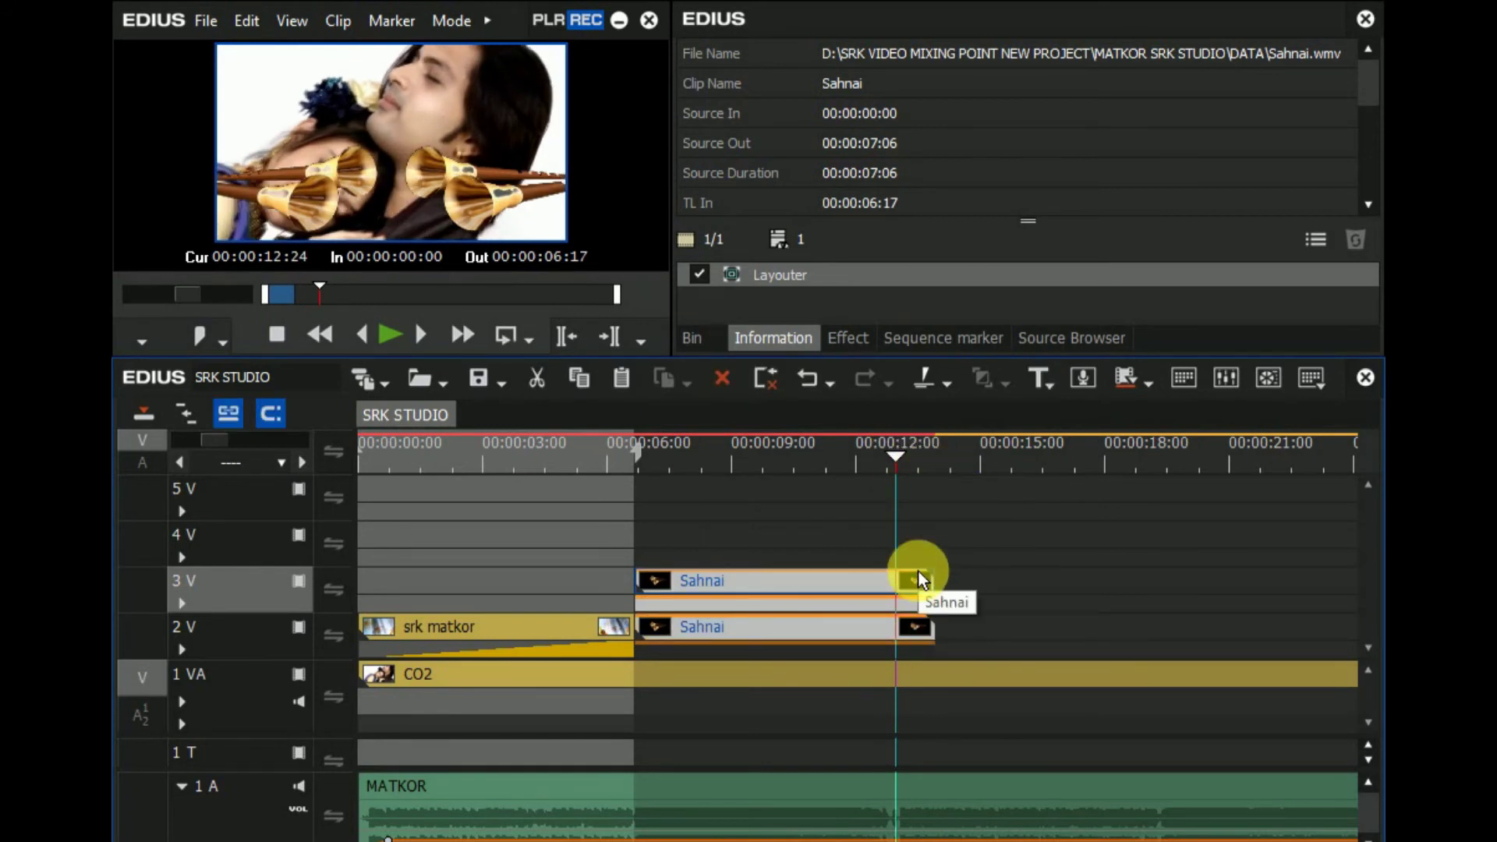
pyautogui.press('n')
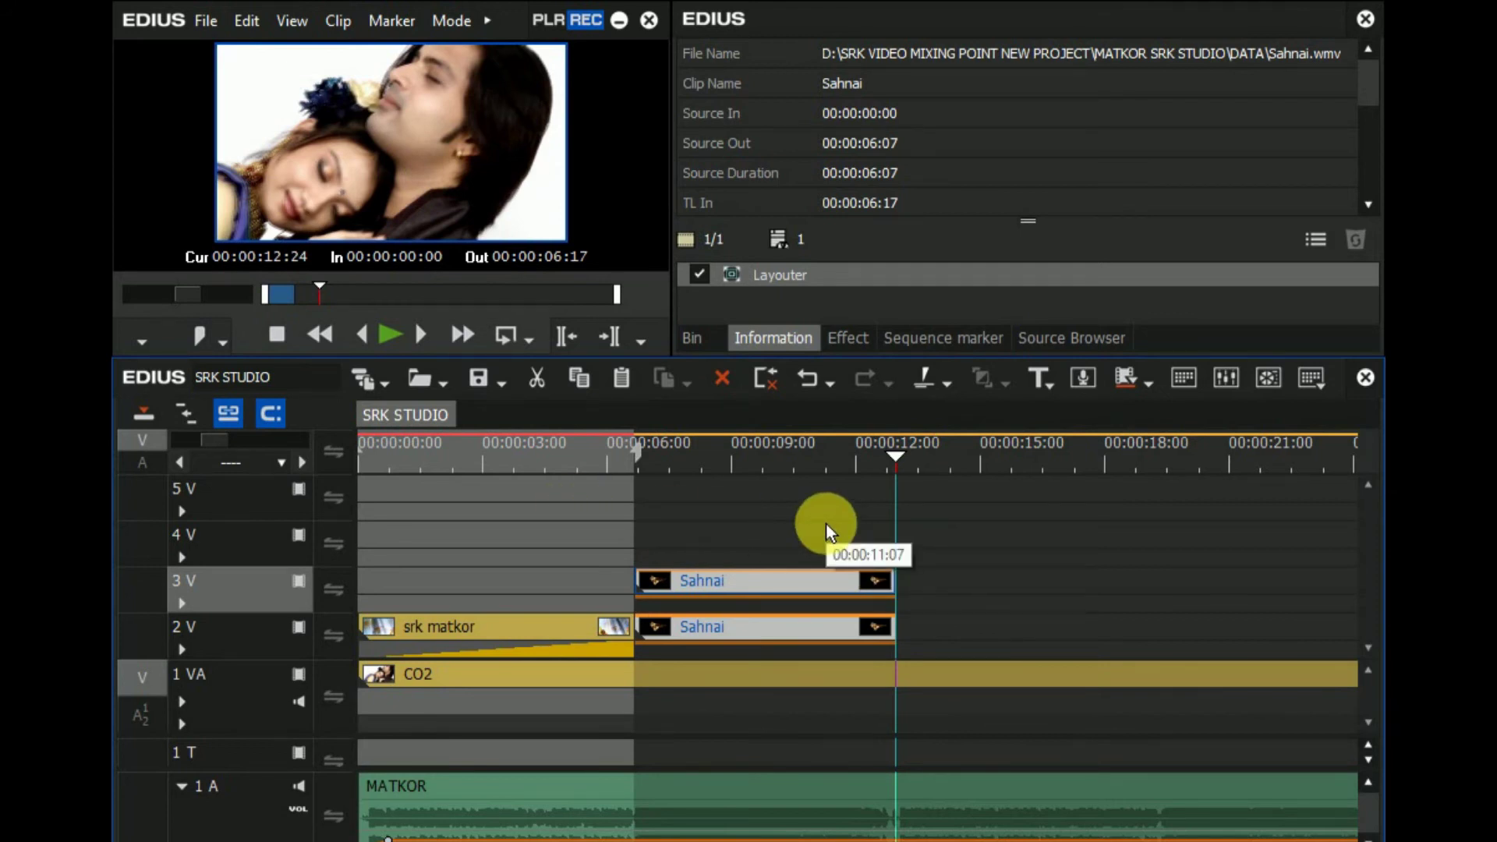
# - Set the timeline Out point at 00:00:12:24 and play on past the trimmed Sahnai clips
pyautogui.press('o')
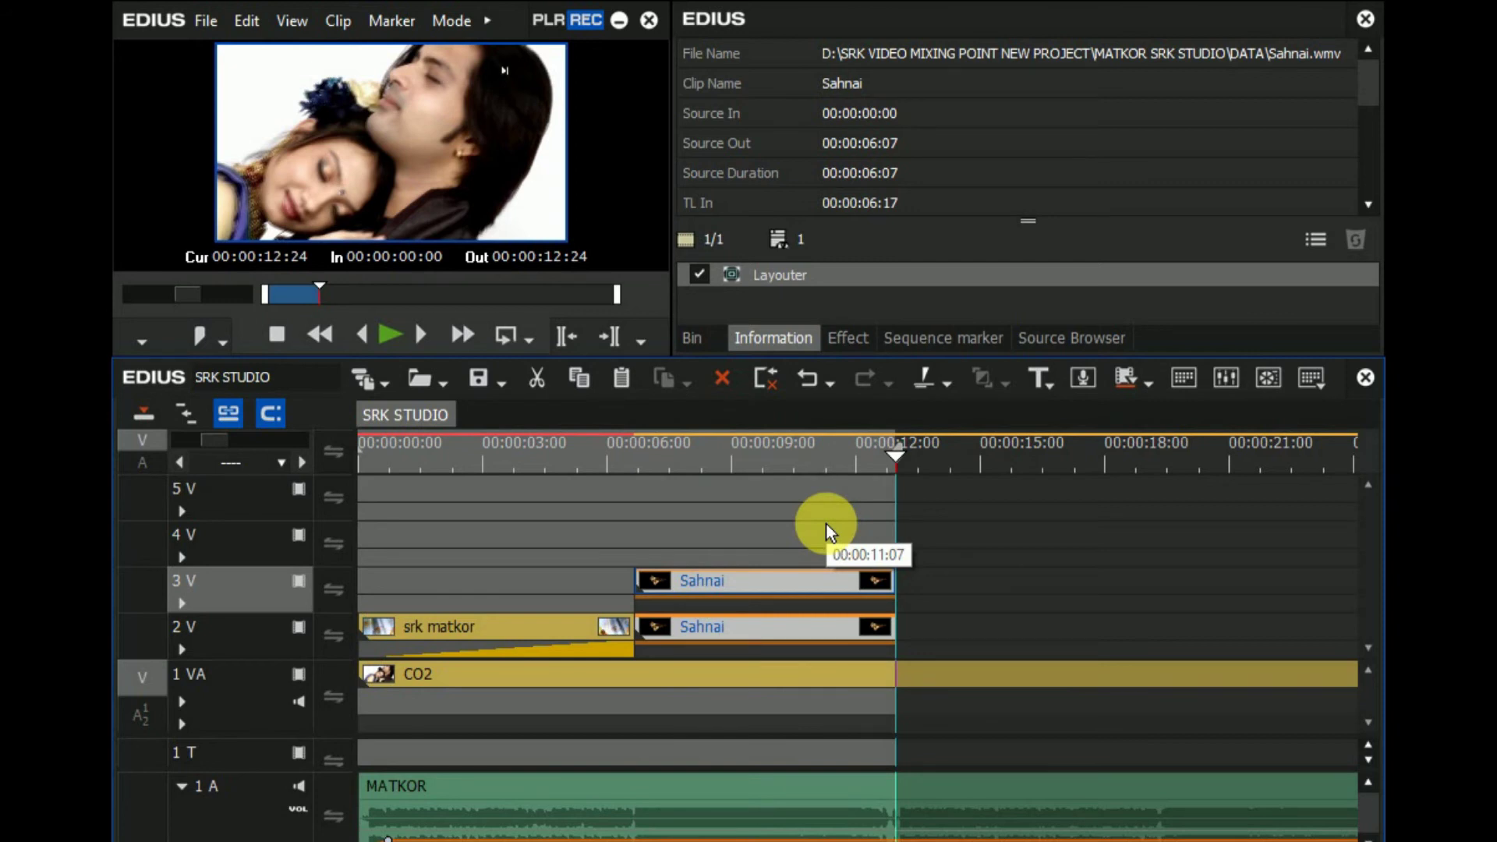
pyautogui.press('space')
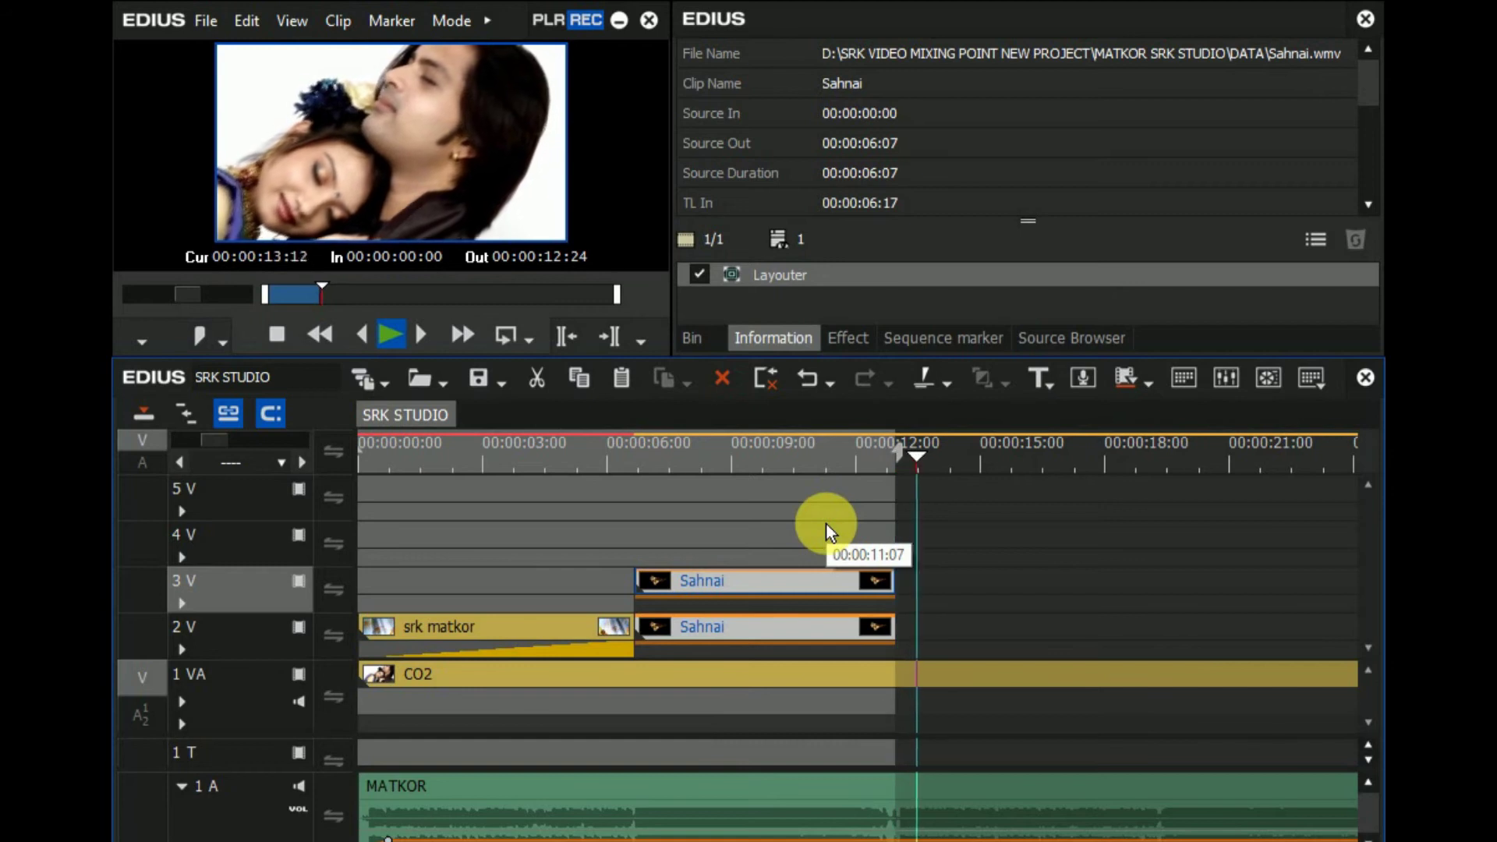
pyautogui.press('space')
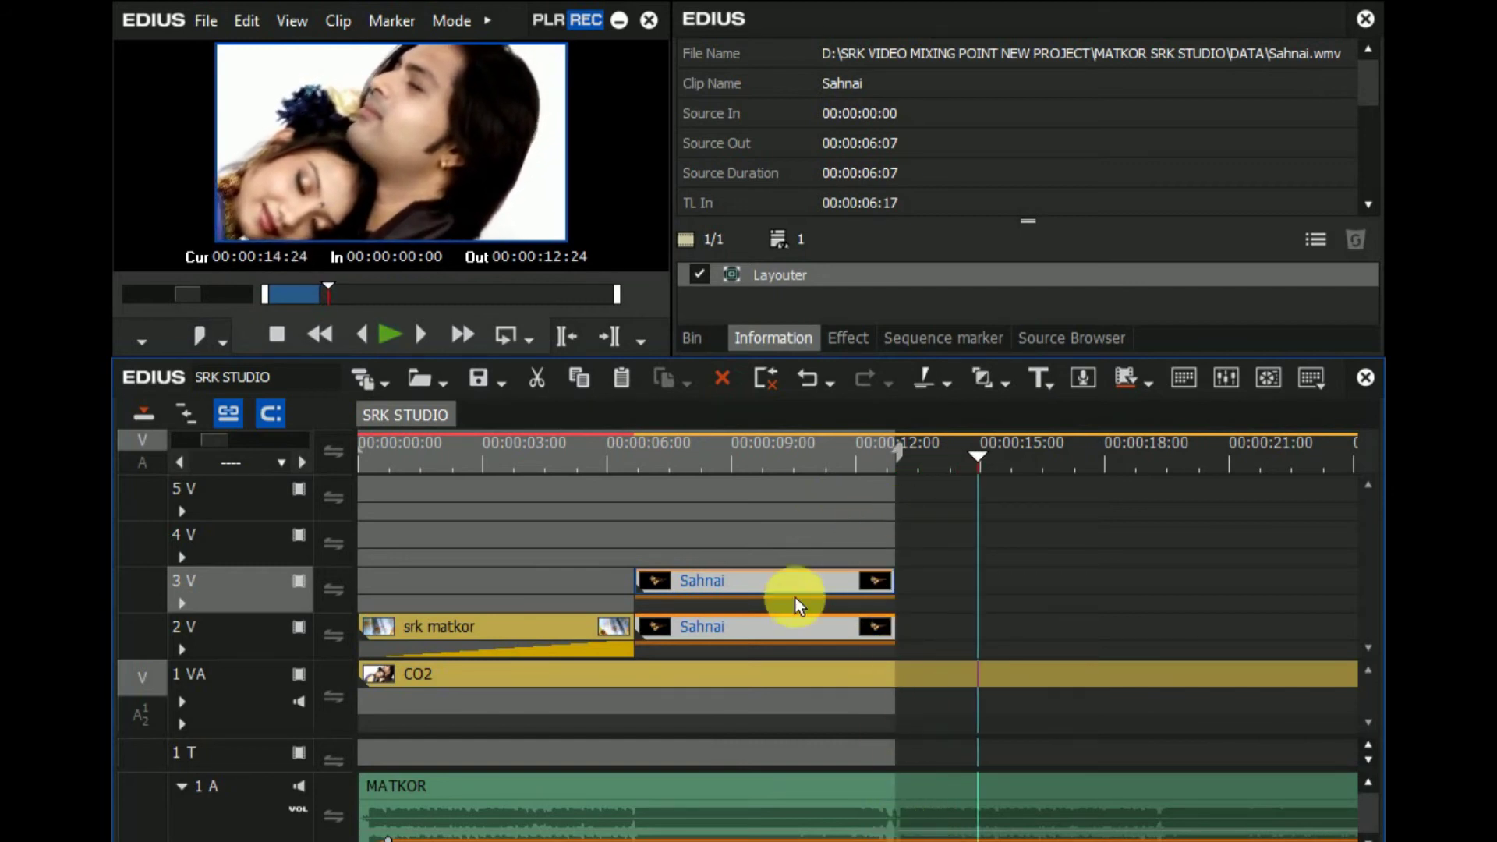
# - Create a single-colour black Color Matte in the DATA bin folder and place it on track 4 V at about 00:00:12:00
pyautogui.click(697, 338)
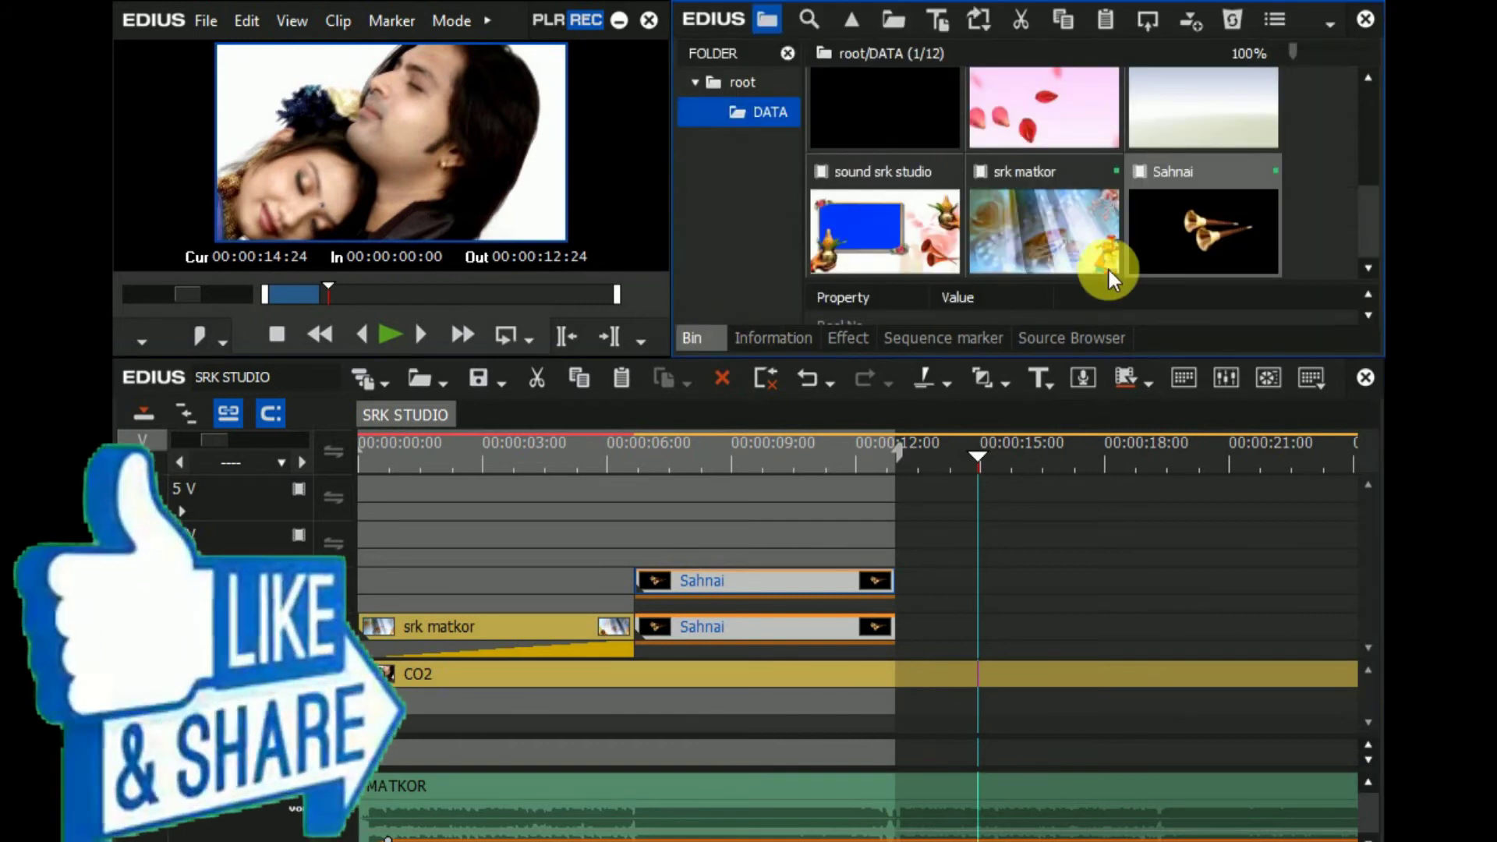
pyautogui.rightClick(1330, 203)
pyautogui.moveTo(1203, 342)
pyautogui.click(1079, 370)
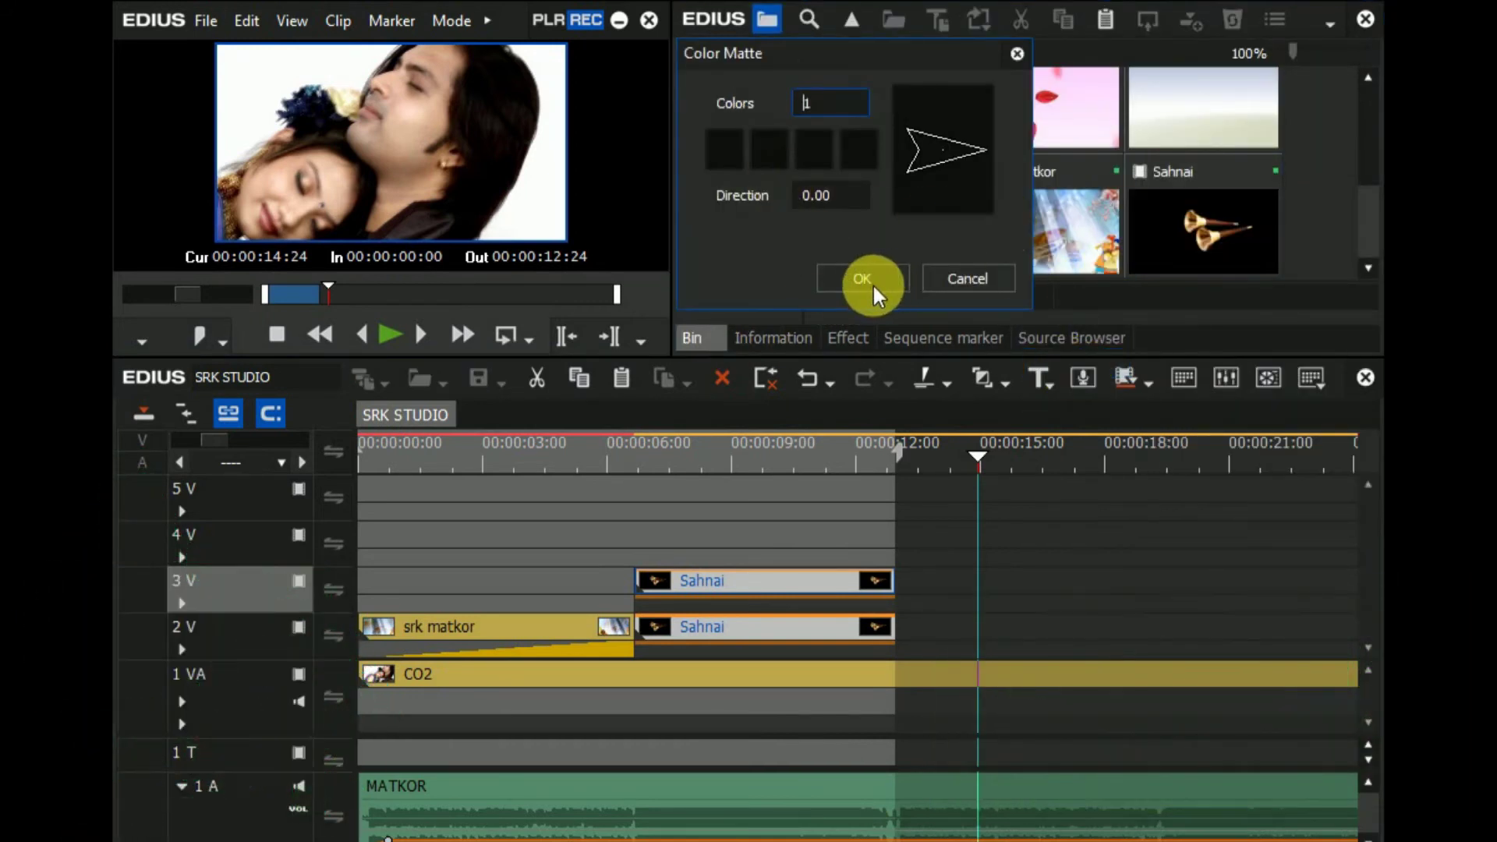
pyautogui.click(870, 281)
pyautogui.moveTo(887, 226); pyautogui.dragTo(860, 548)
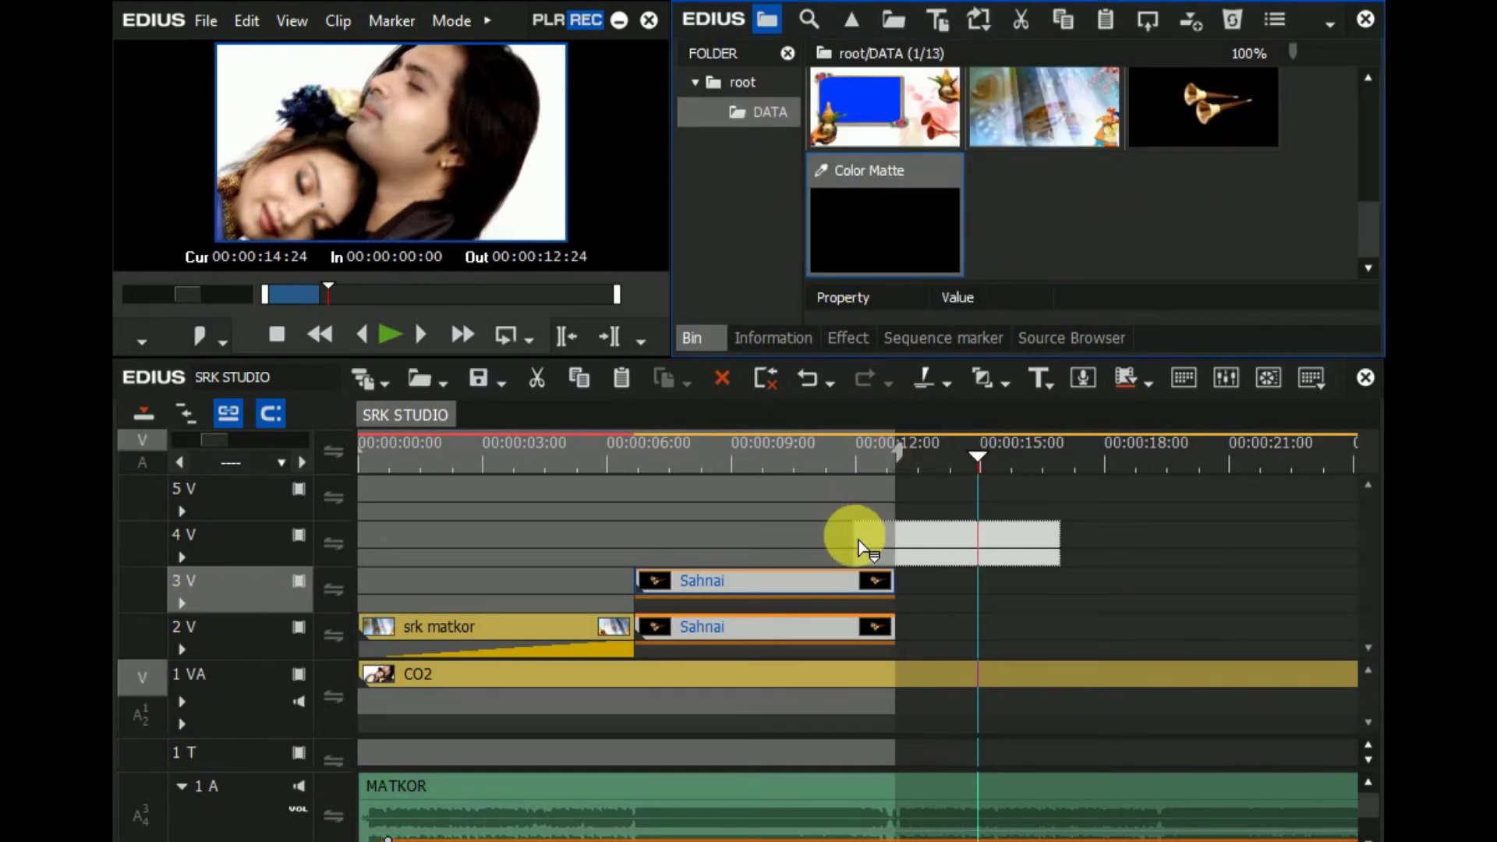
pyautogui.moveTo(860, 548); pyautogui.dragTo(856, 538)
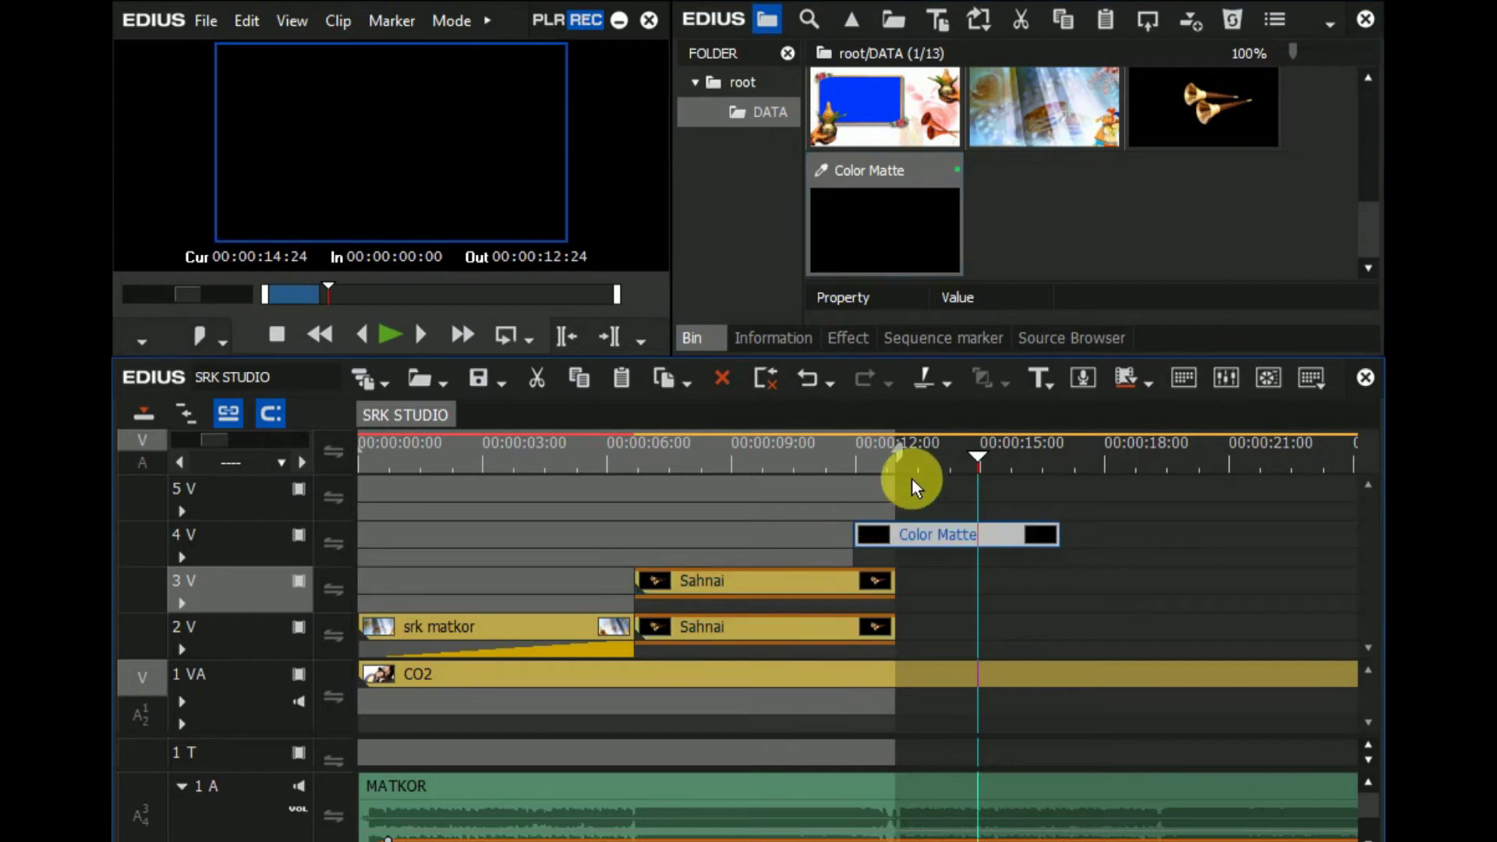
# - Trim the end of the Color Matte on track 4 V to 00:00:13:18 and return the playhead to 00:00:12:24
pyautogui.click(927, 459)
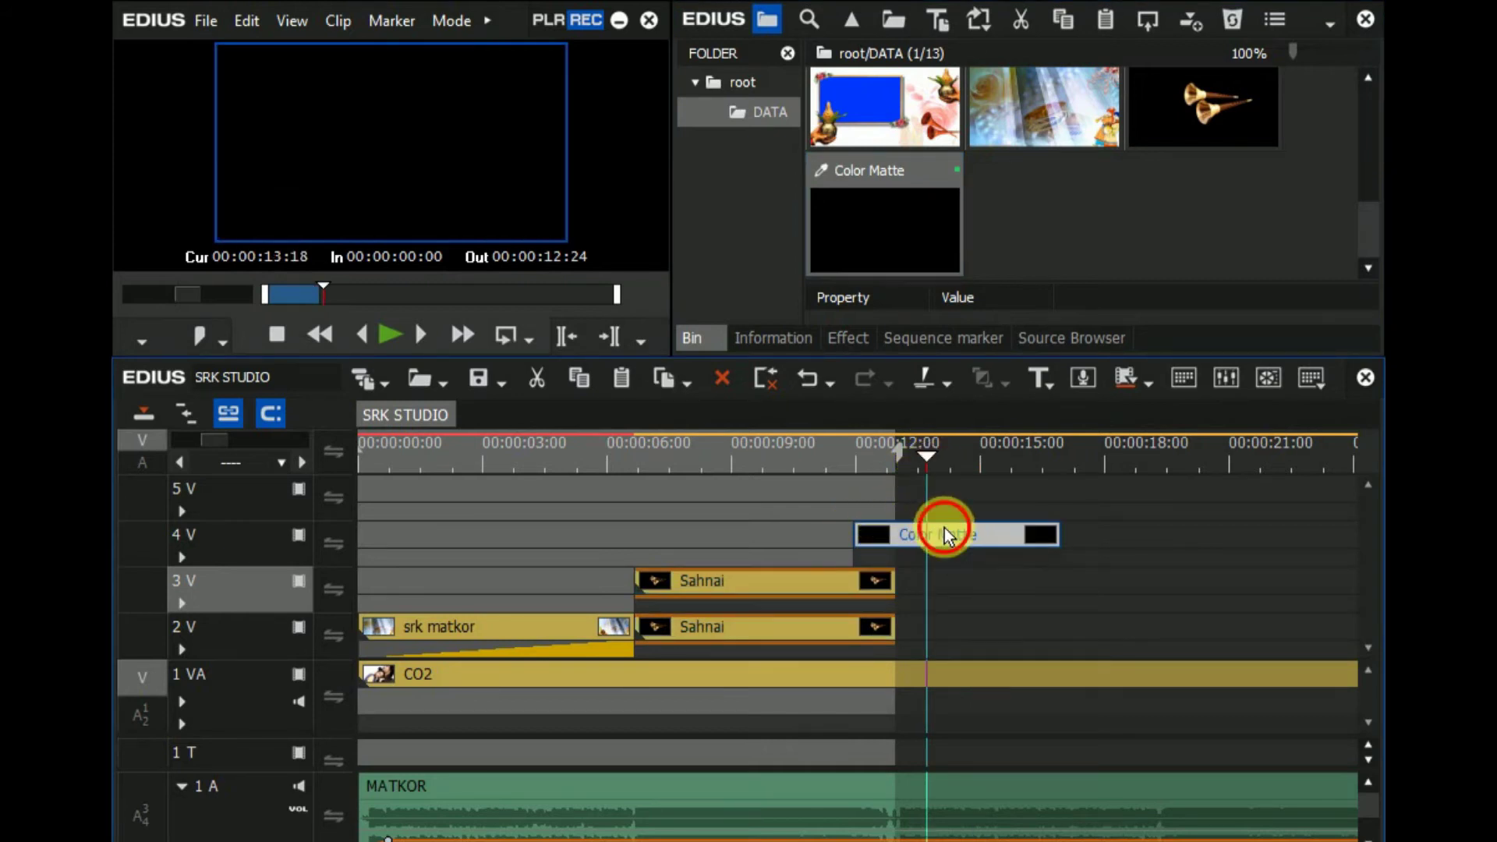
pyautogui.press('m')
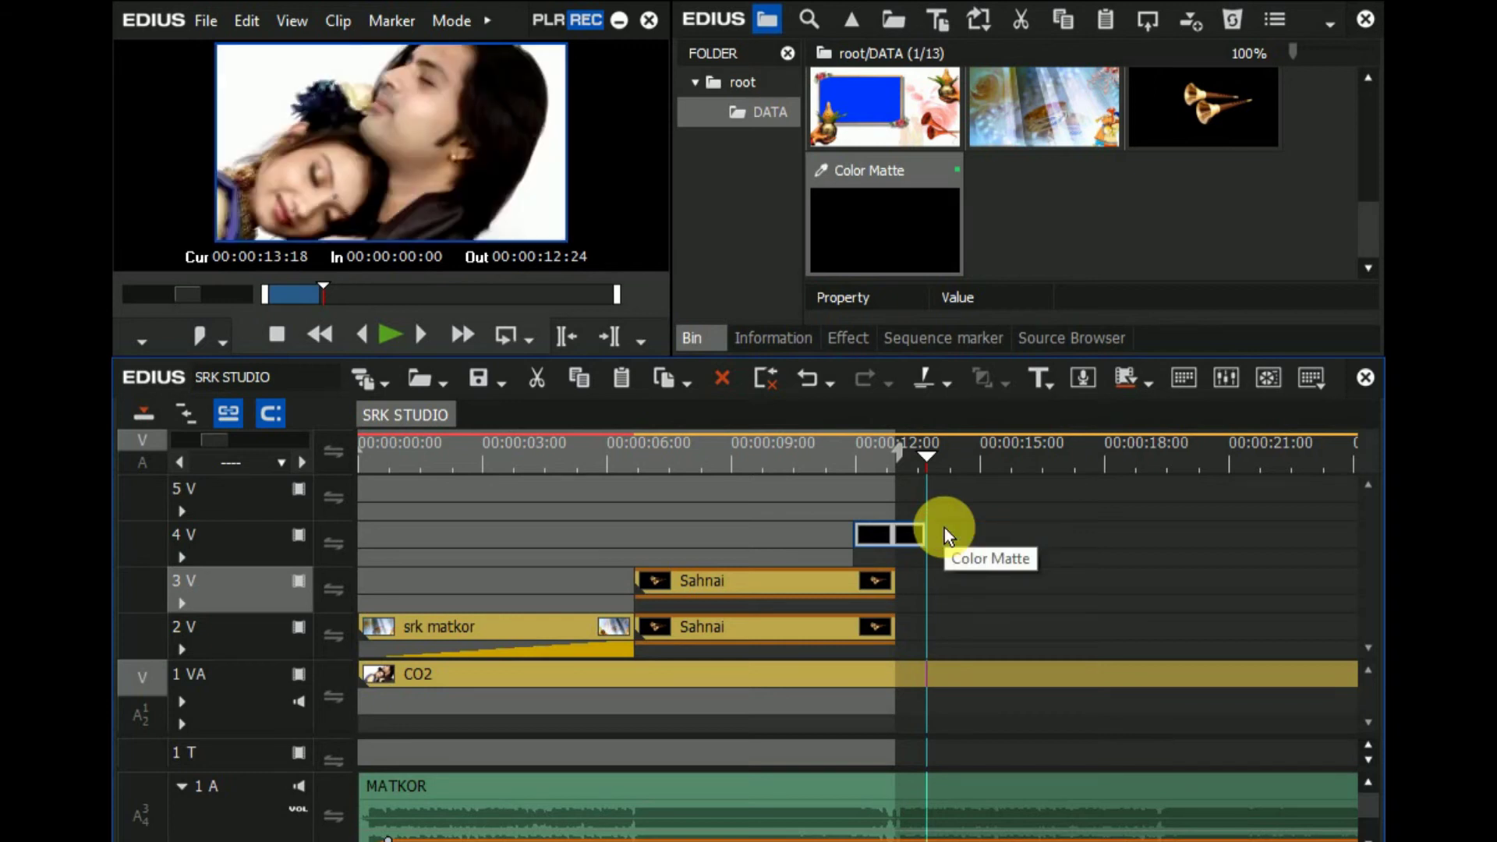
pyautogui.click(891, 463)
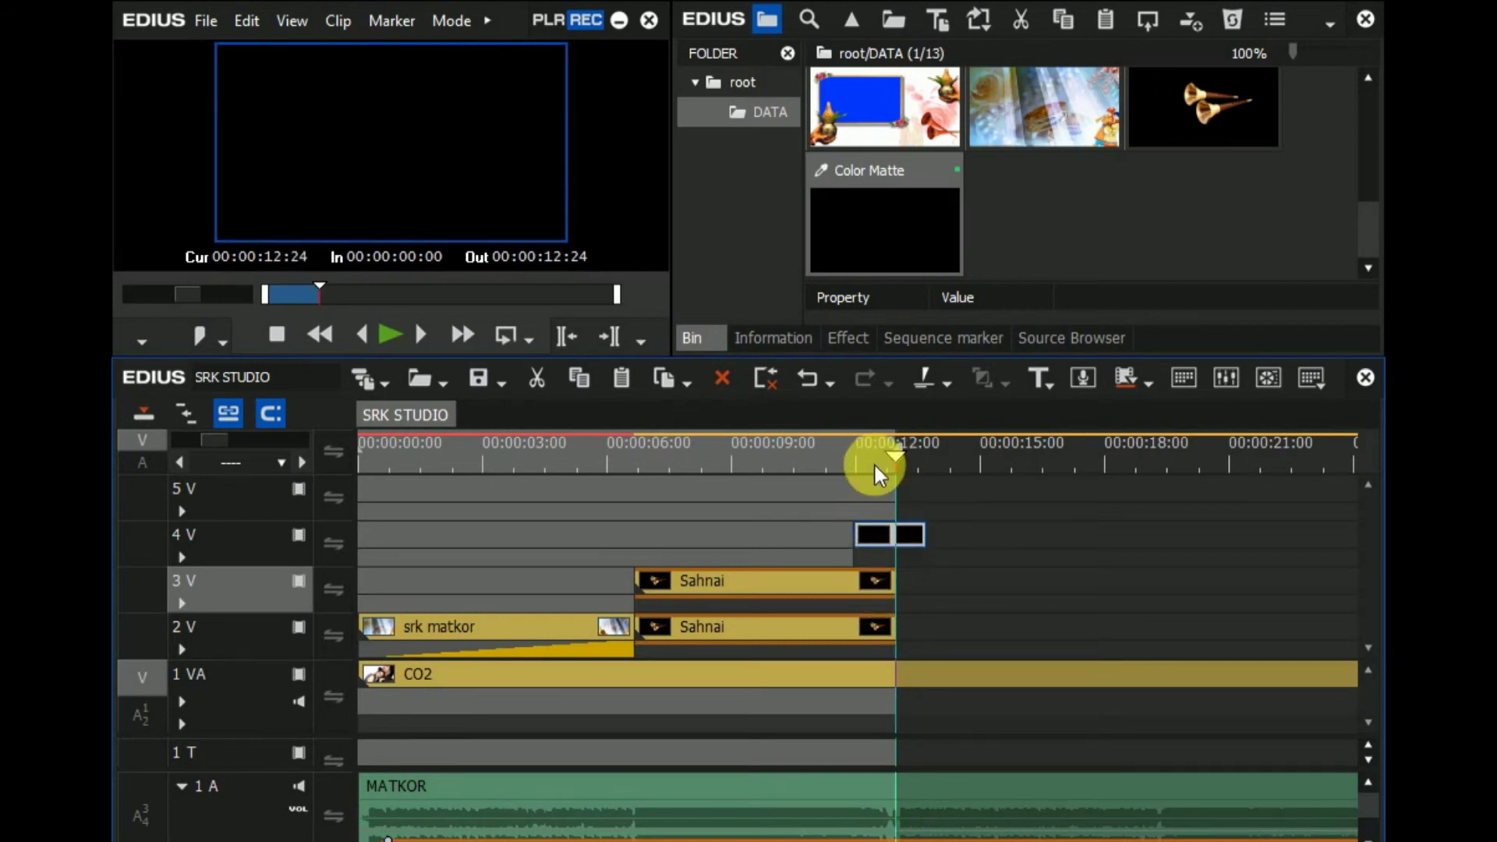
# - Trim the start of the Color Matte on track 4 V to 00:00:12:04 and return the playhead to 00:00:12:24
pyautogui.click(861, 463)
pyautogui.press('Right')
pyautogui.press('Right')
pyautogui.press('Right')
pyautogui.press('Right')
pyautogui.press('Right')
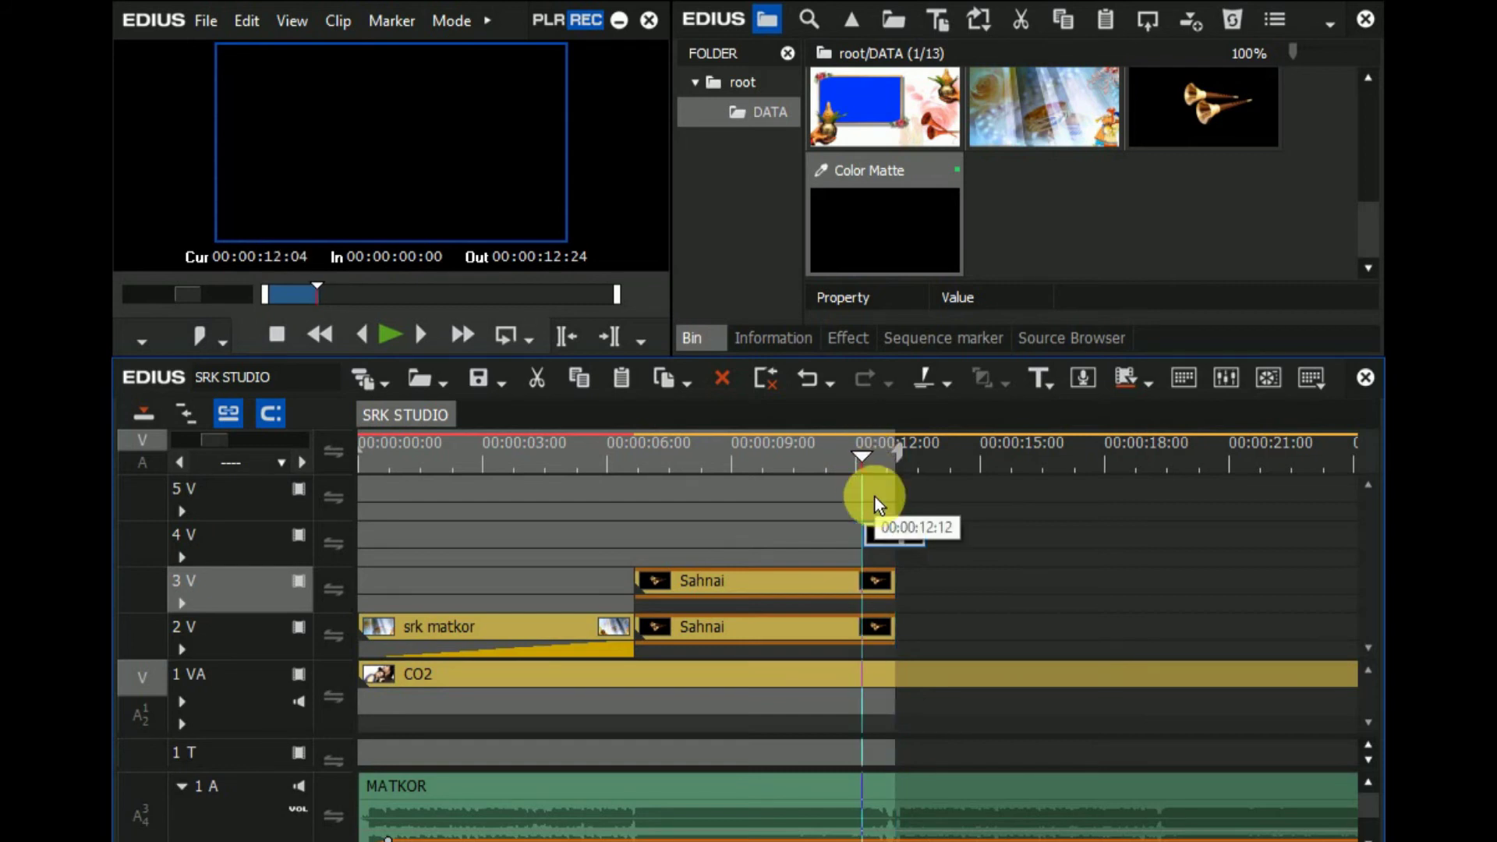
pyautogui.click(896, 467)
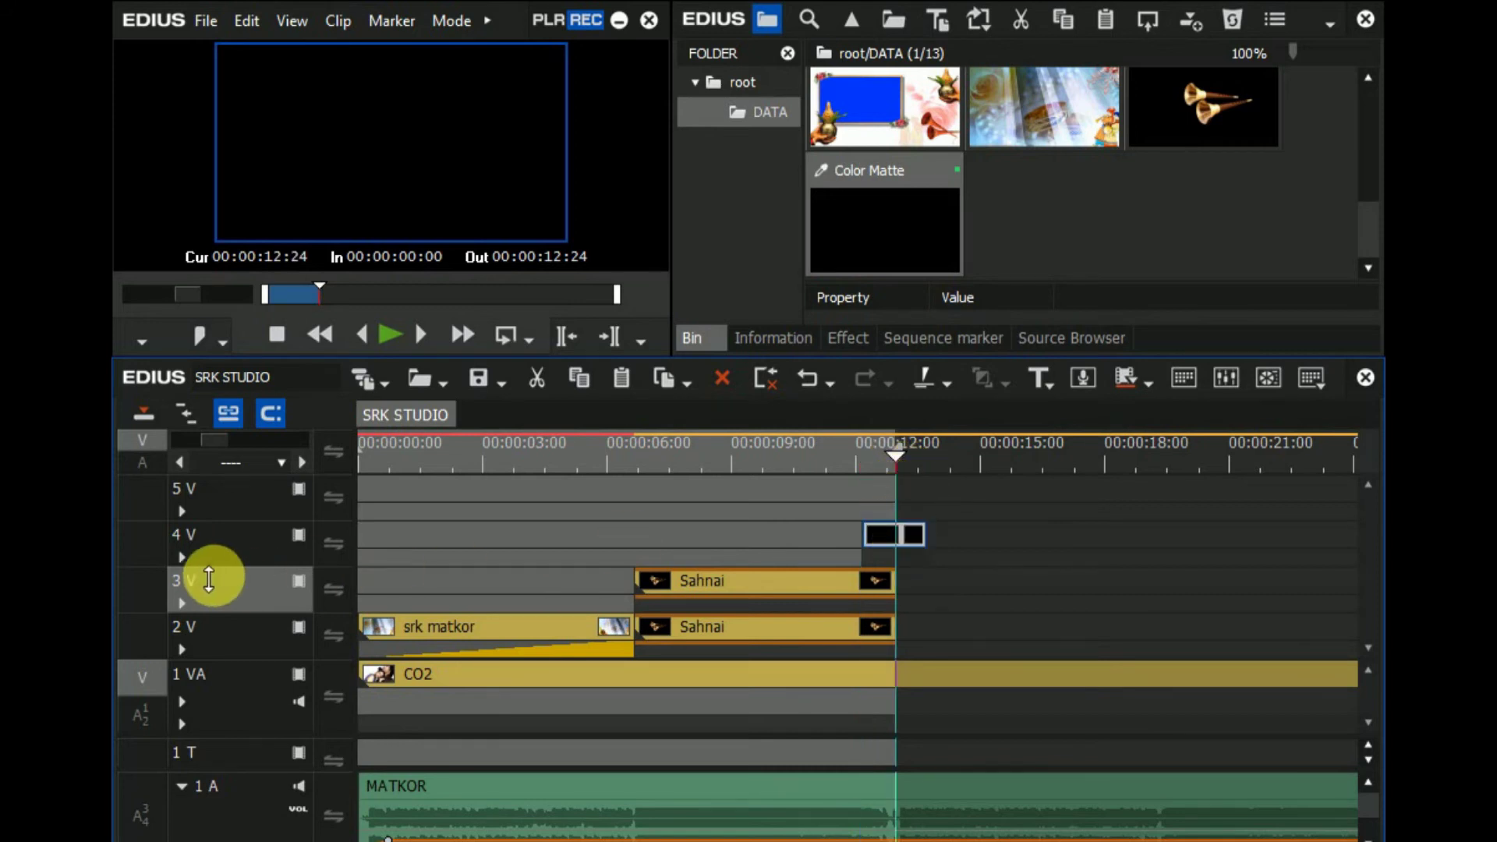
# - Enable the mixer line on track 4 V and fade the Color Matte from 0% up to a peak at 00:00:12:24 and back to 0%
pyautogui.click(182, 558)
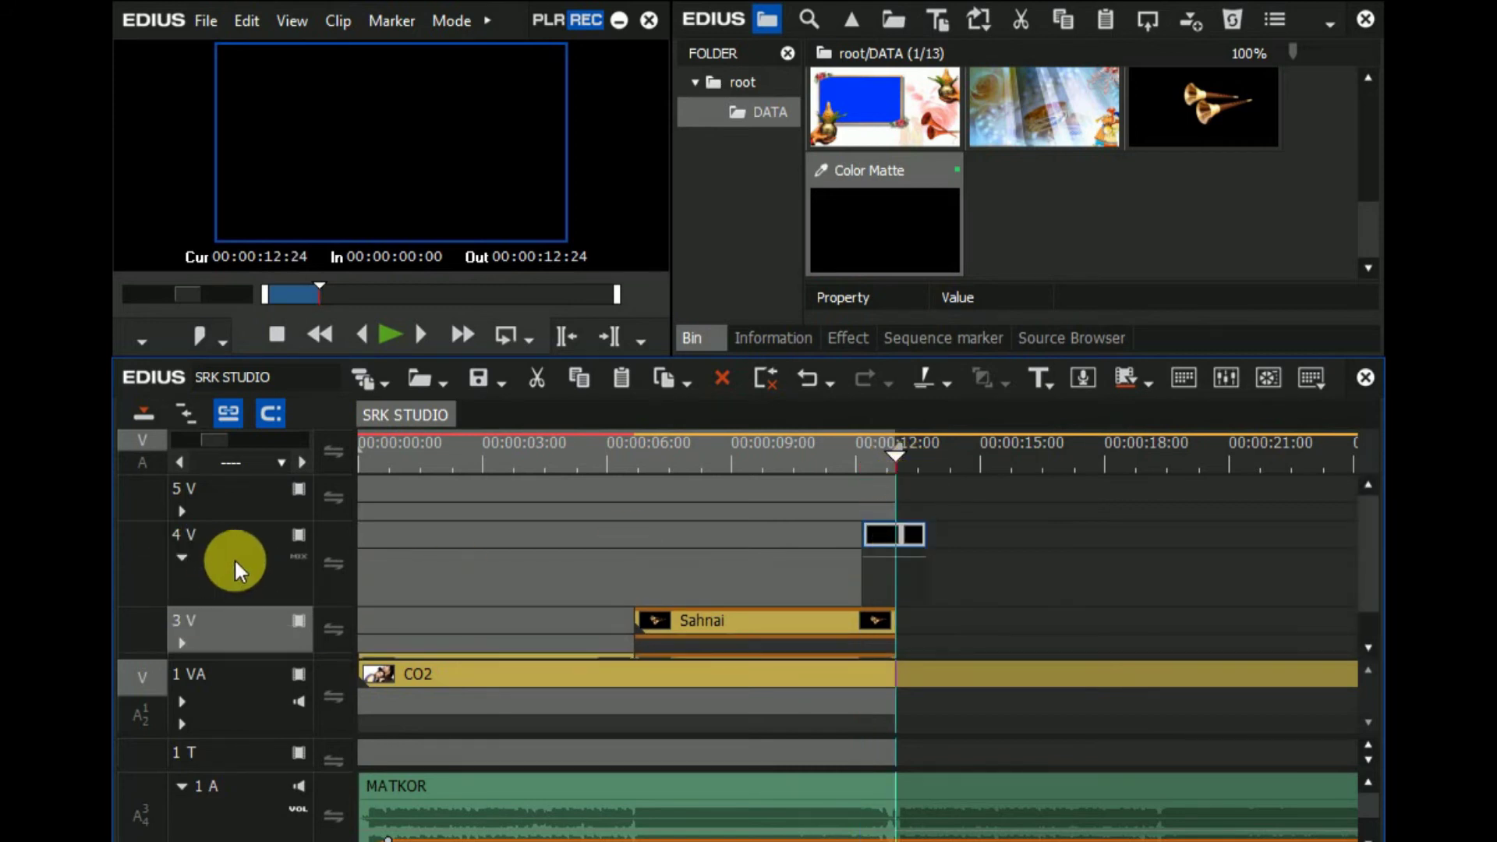
pyautogui.click(299, 555)
pyautogui.click(896, 559)
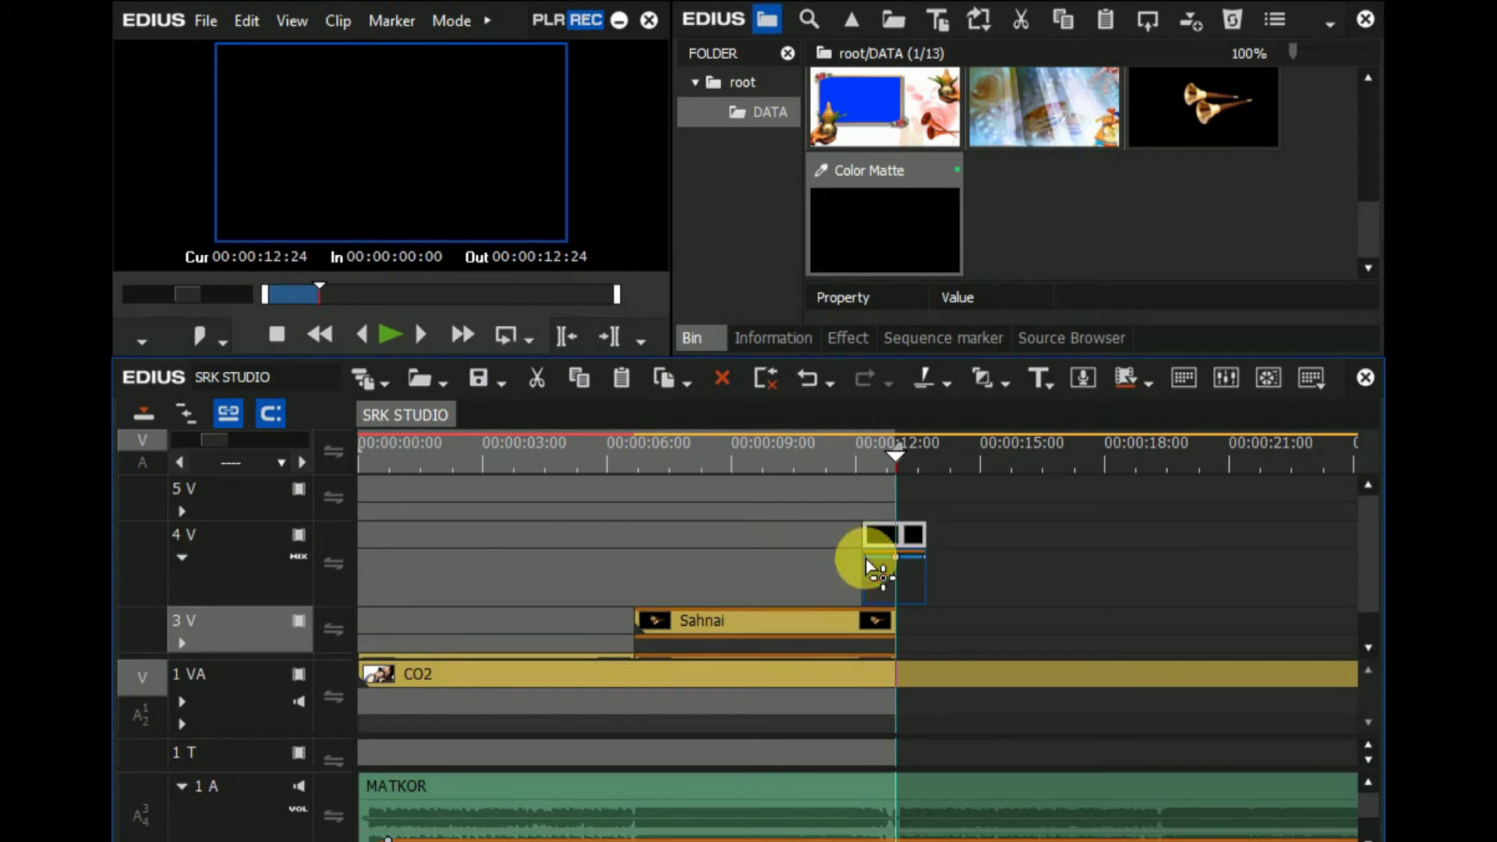
pyautogui.moveTo(868, 563); pyautogui.dragTo(944, 595)
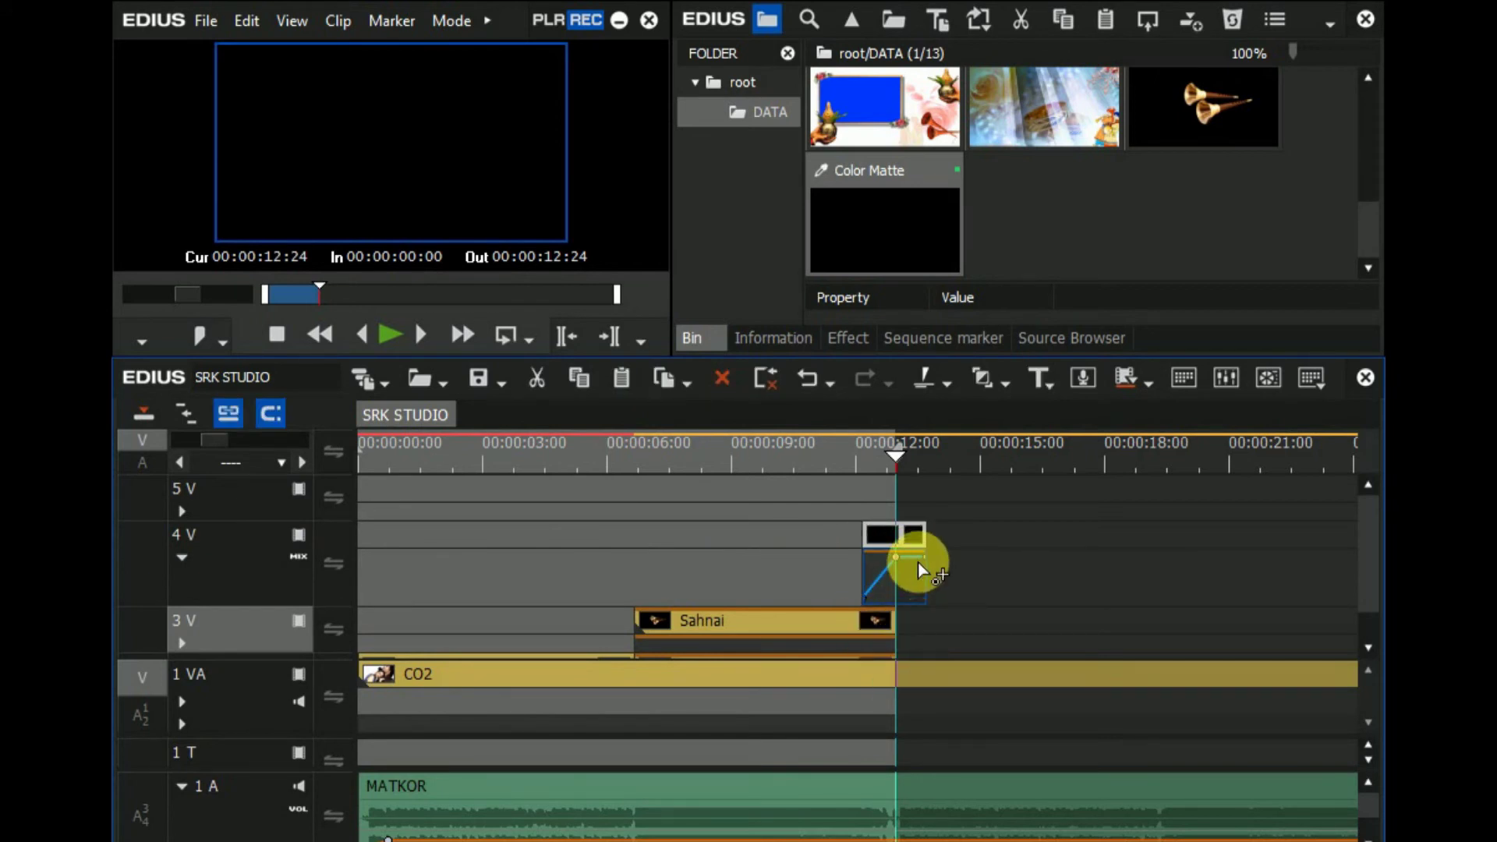
pyautogui.moveTo(927, 561); pyautogui.dragTo(928, 645)
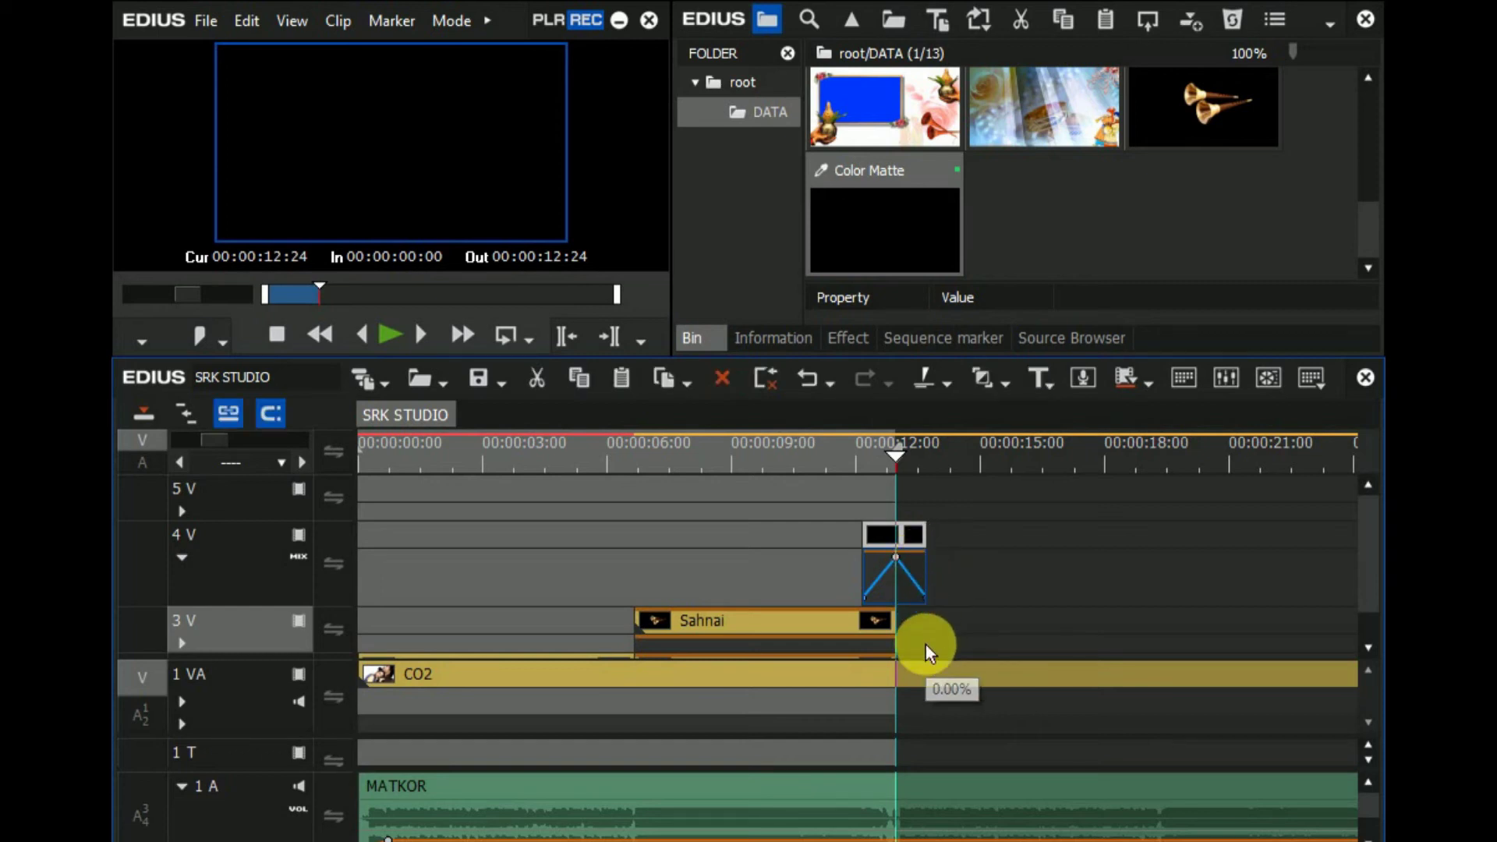
pyautogui.click(183, 555)
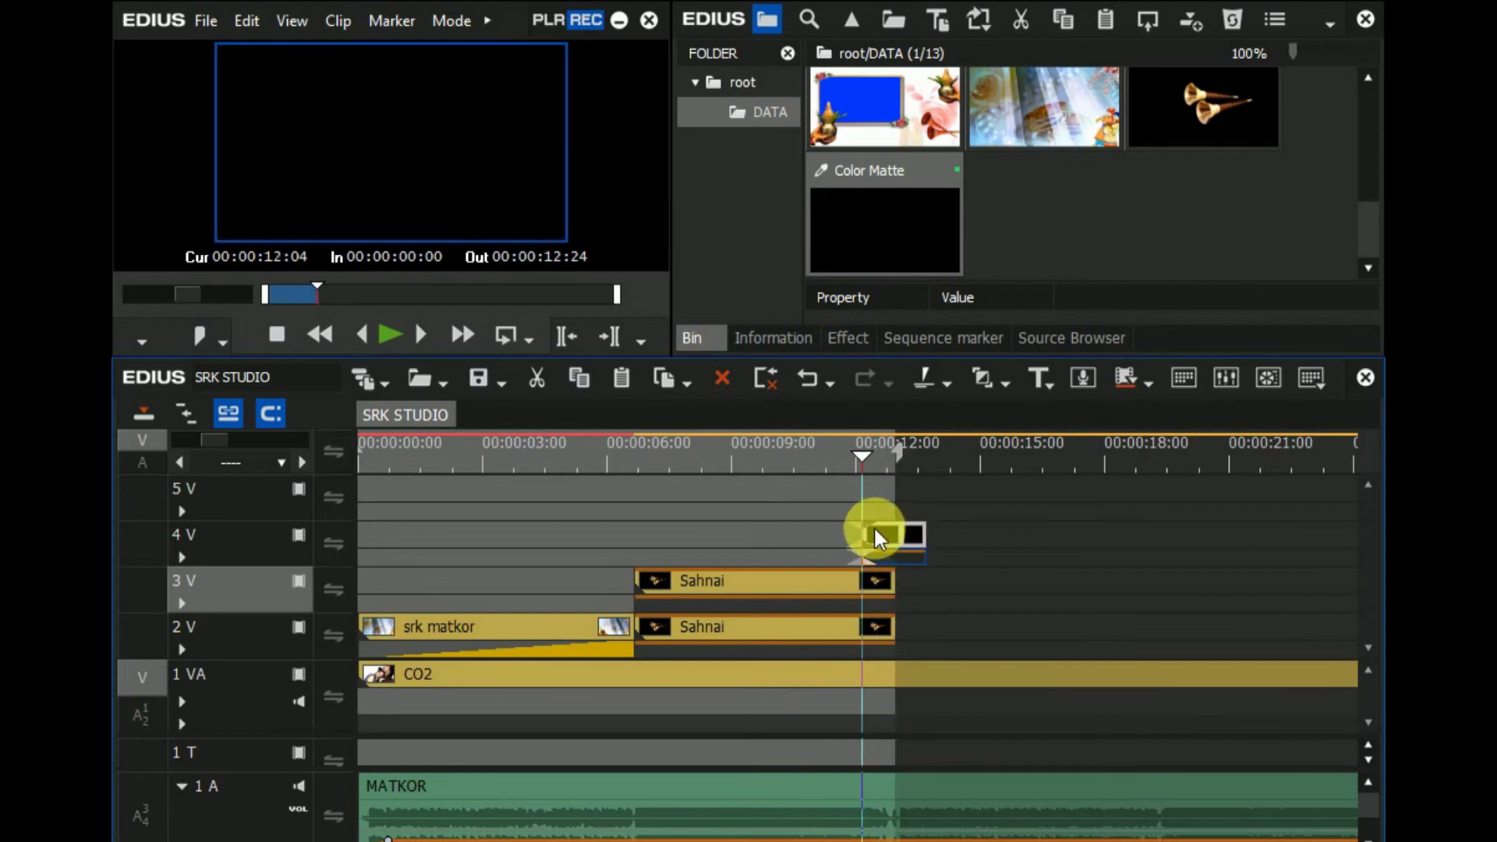
# - Play the black fade between the Sahnai section and the following photos, continuing to about 00:00:20:06
pyautogui.click(386, 339)
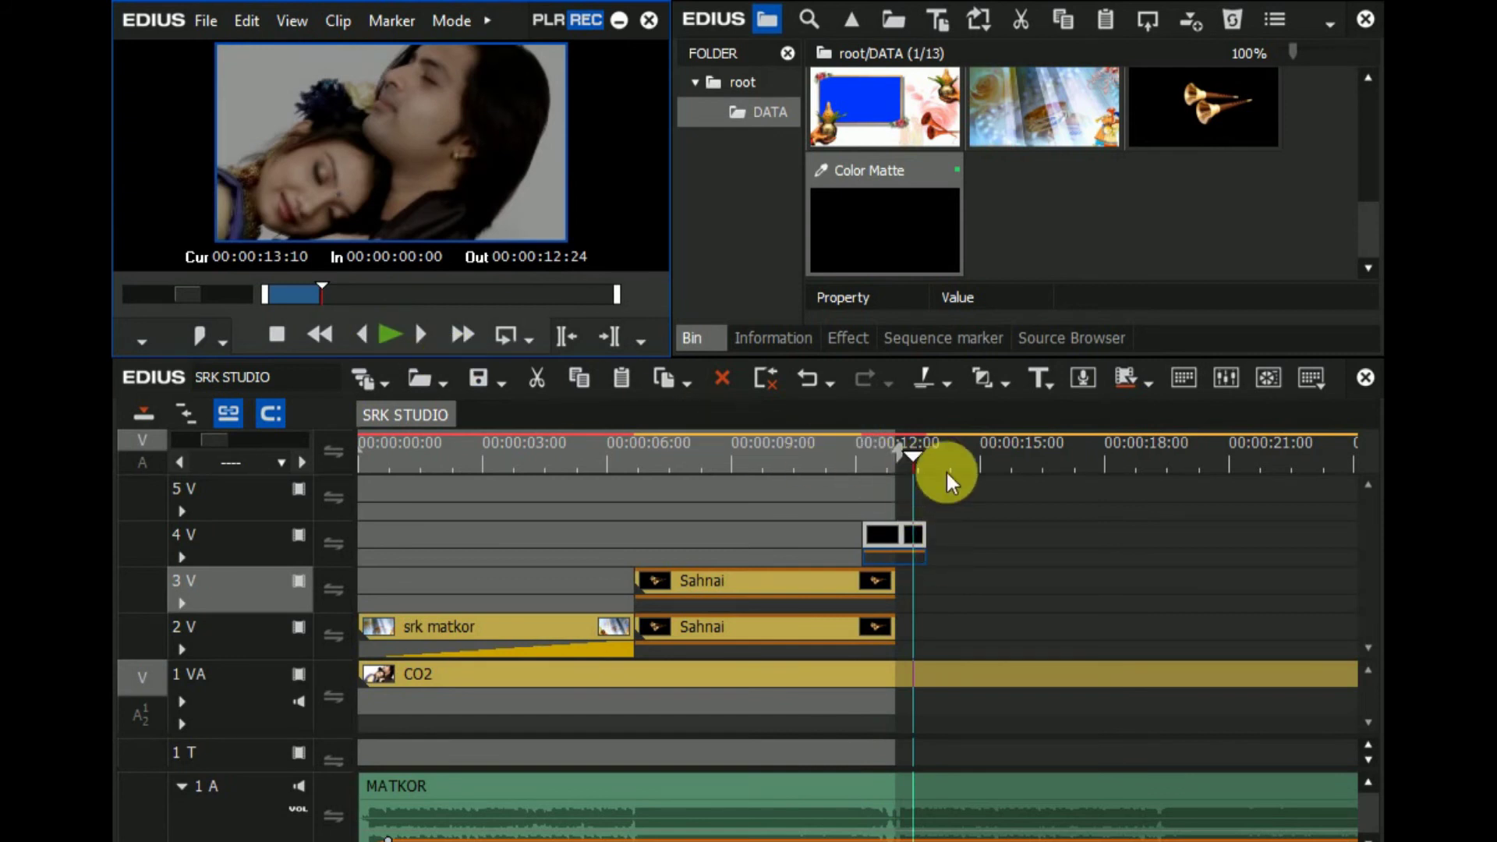
pyautogui.click(901, 461)
pyautogui.click(392, 335)
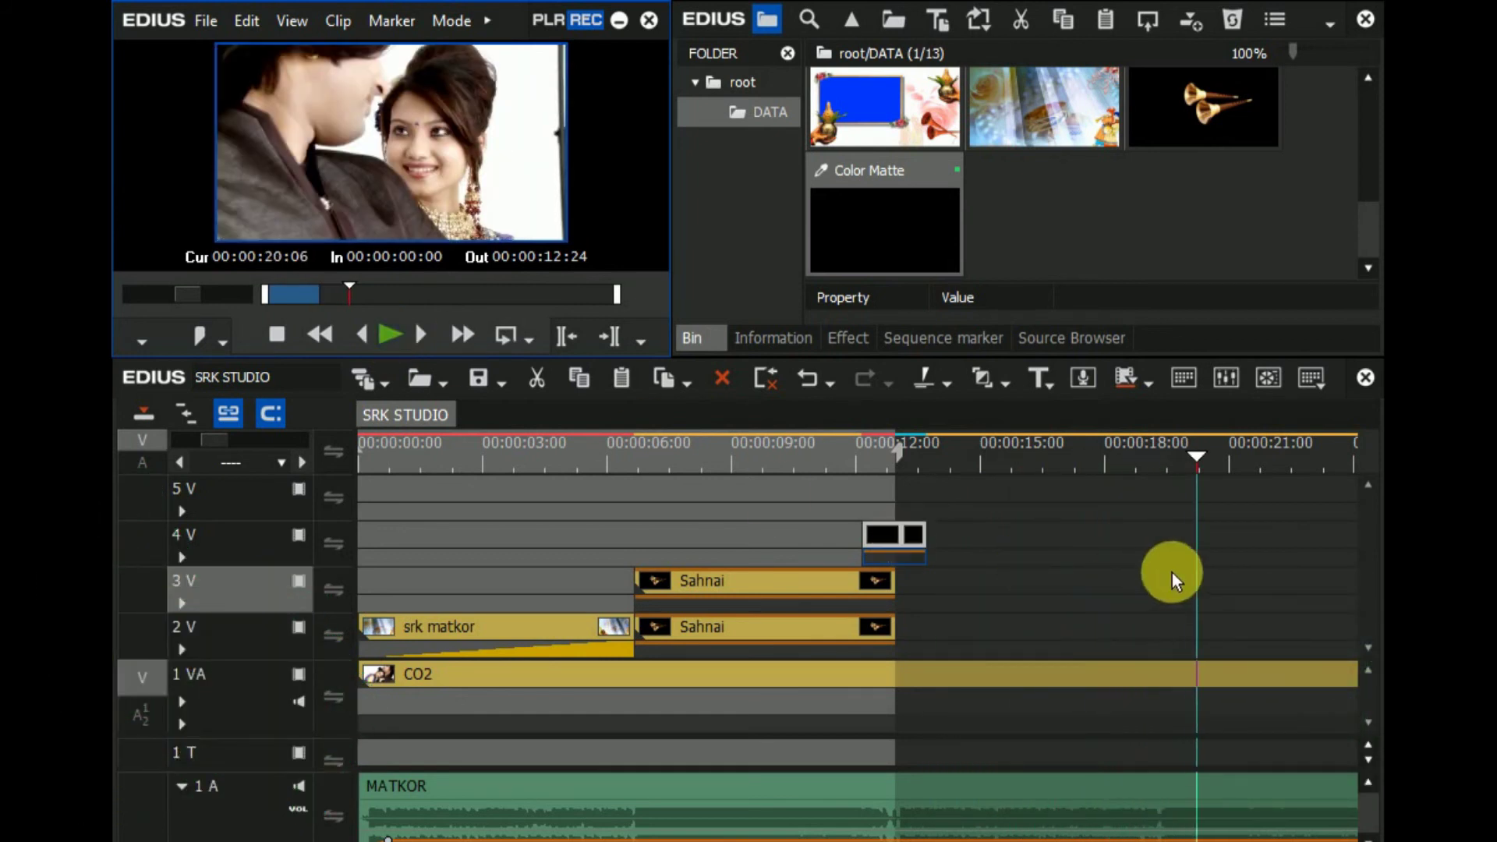
# - Set the playhead to 00:00:19:09 and place another srk matkor clip on track 2 V at 00:00:12:24, directly after Sahnai
pyautogui.click(1144, 441)
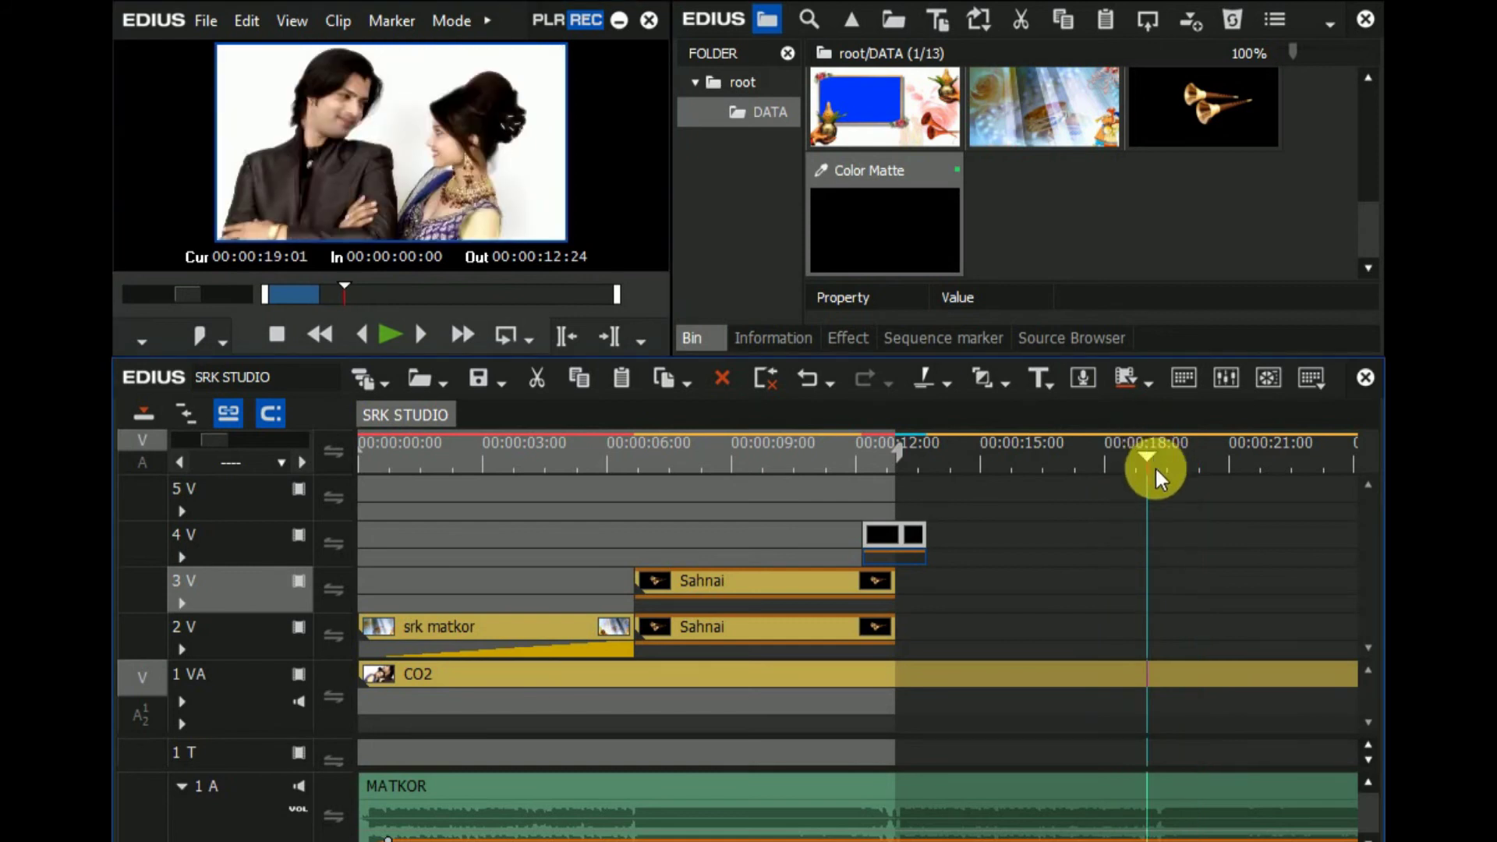
pyautogui.click(1154, 465)
pyautogui.moveTo(1154, 468); pyautogui.dragTo(1160, 462)
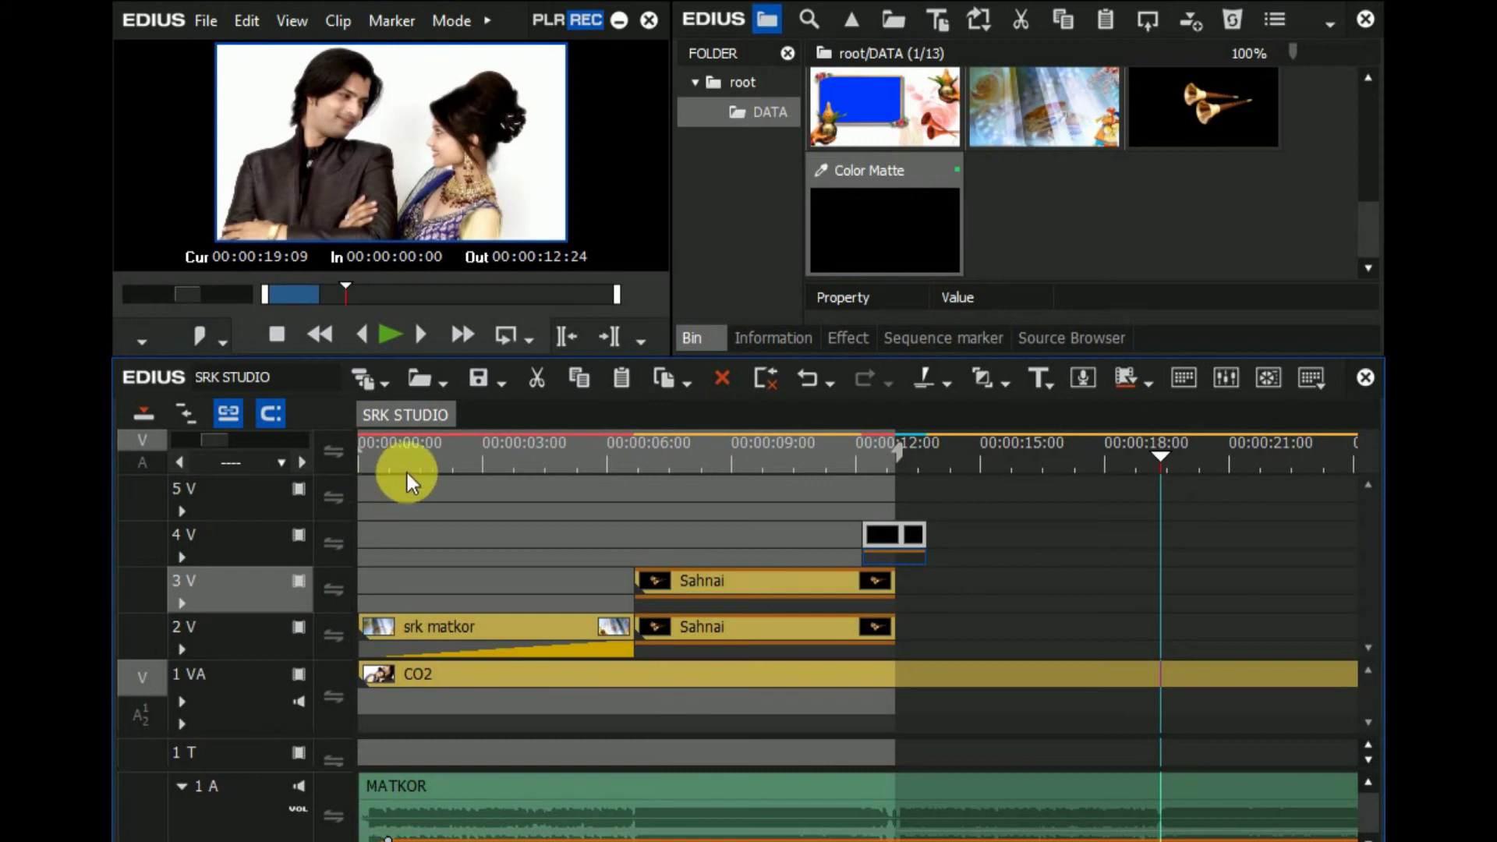
pyautogui.moveTo(1021, 139); pyautogui.dragTo(901, 629)
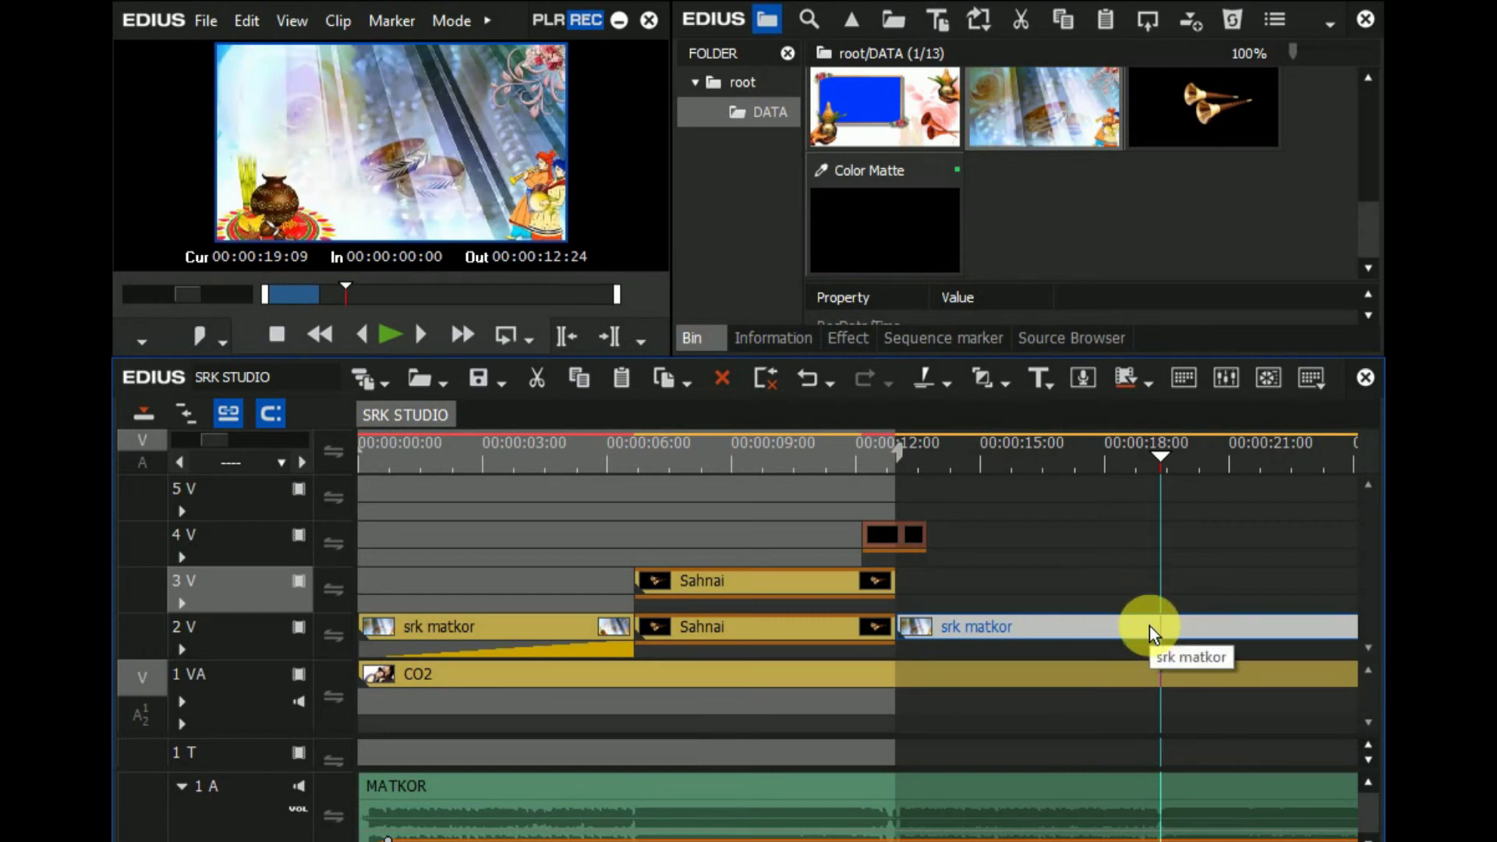
# - Trim the new srk matkor clip's start at the playhead, move it back against Sahnai, and trim its end to 00:00:19:09
pyautogui.press('n')
pyautogui.click(1313, 635)
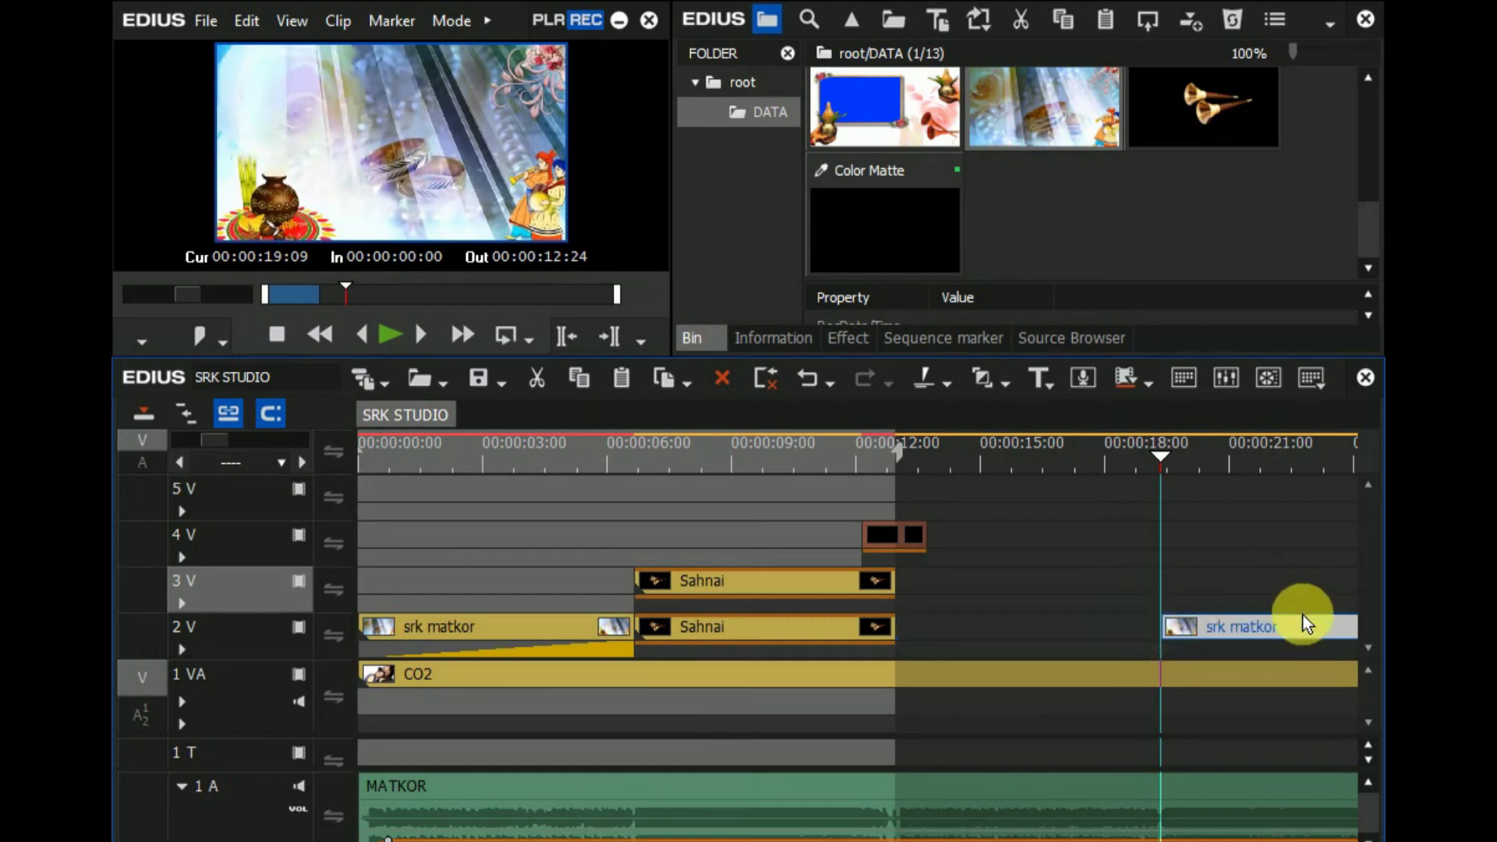
pyautogui.moveTo(1303, 621); pyautogui.dragTo(1135, 652)
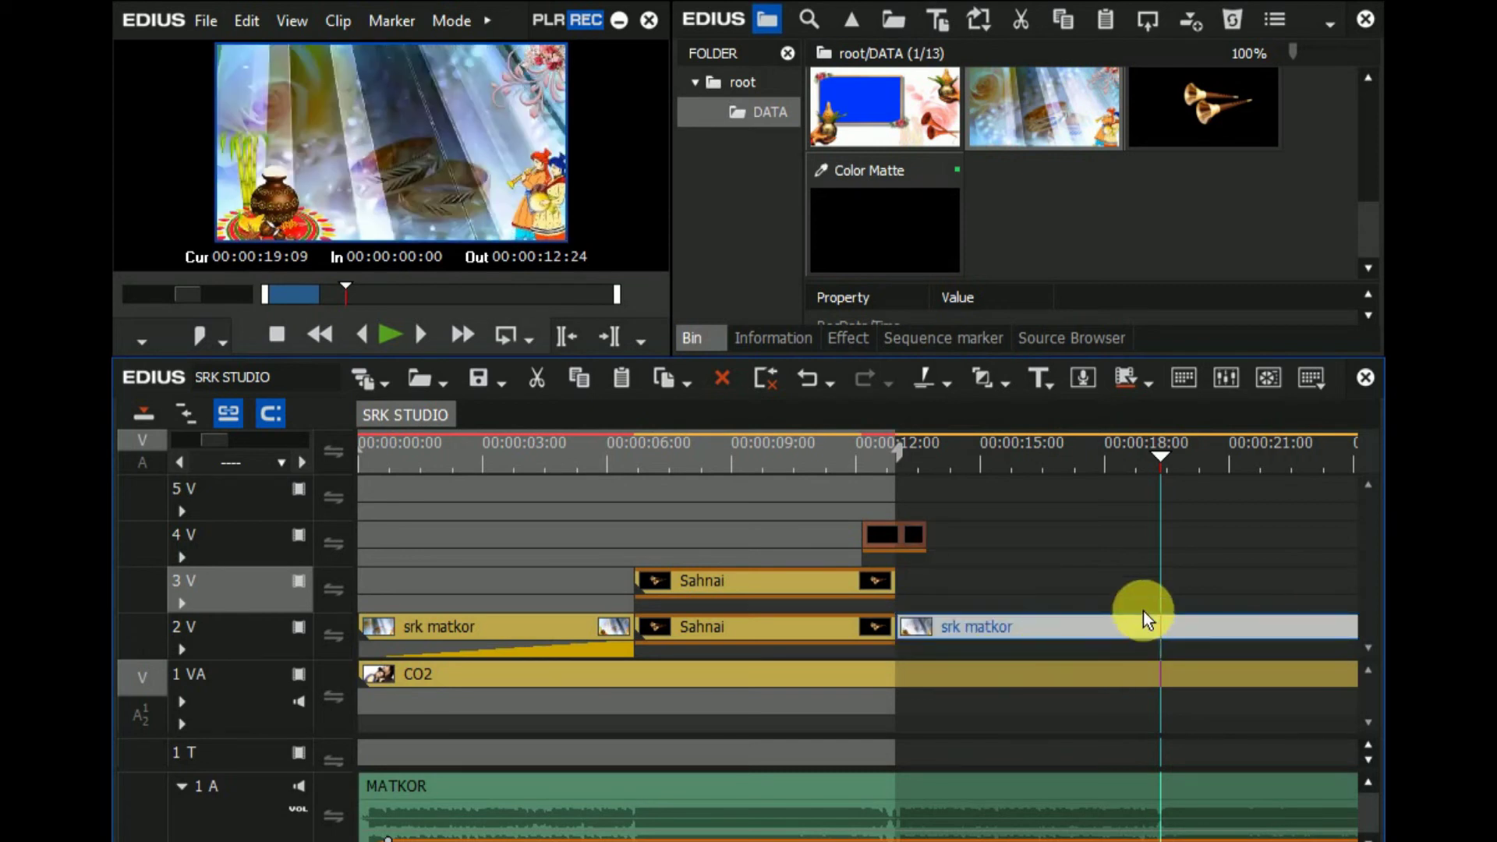
pyautogui.press('n')
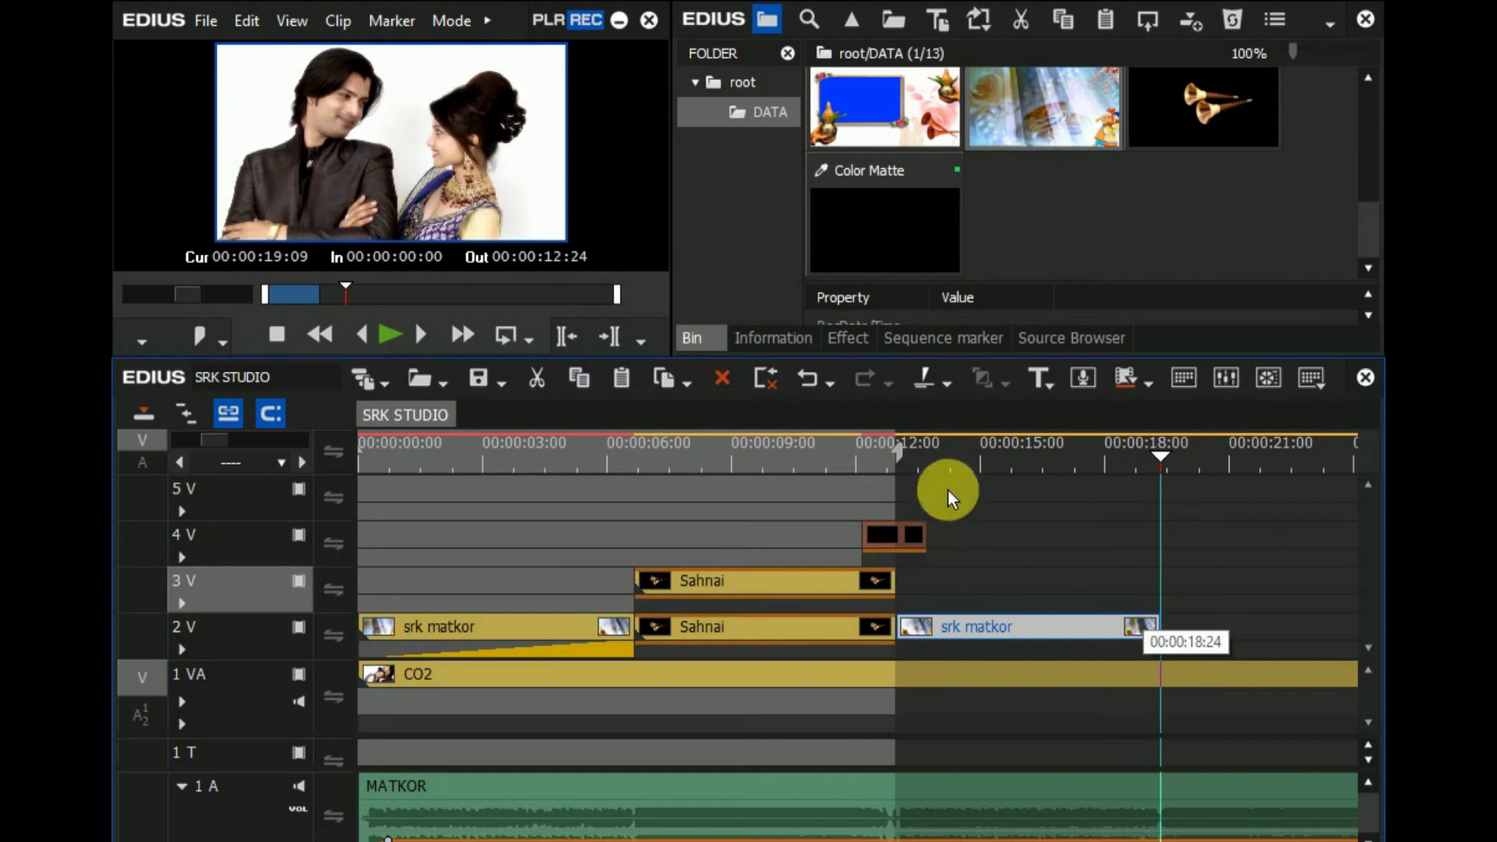
# - Compare the new srk matkor clip with the framed photo at 00:00:02:09, then return the playhead to 00:00:12:24
pyautogui.click(928, 452)
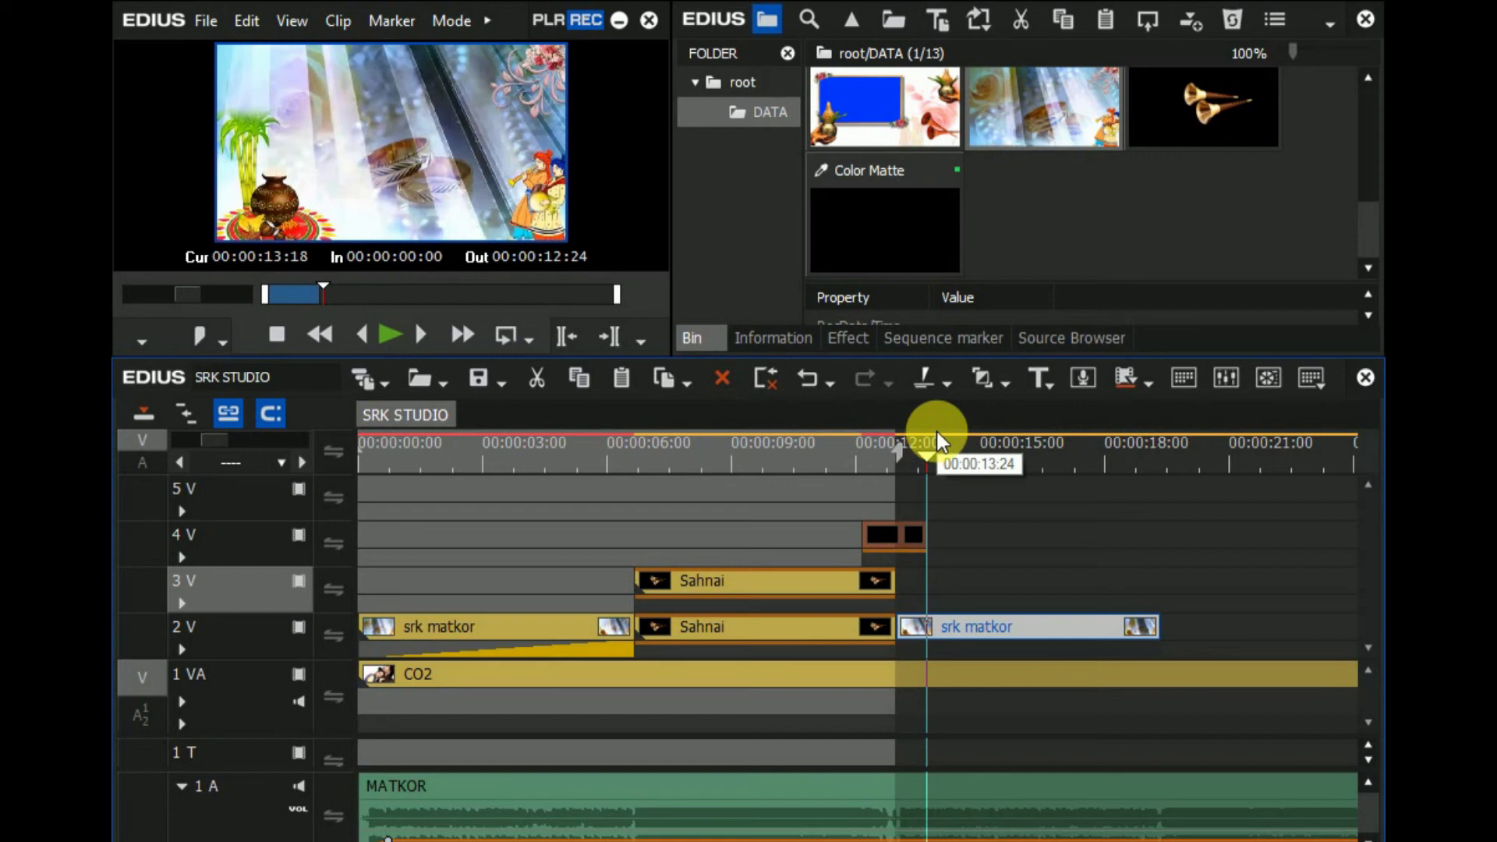
pyautogui.click(455, 451)
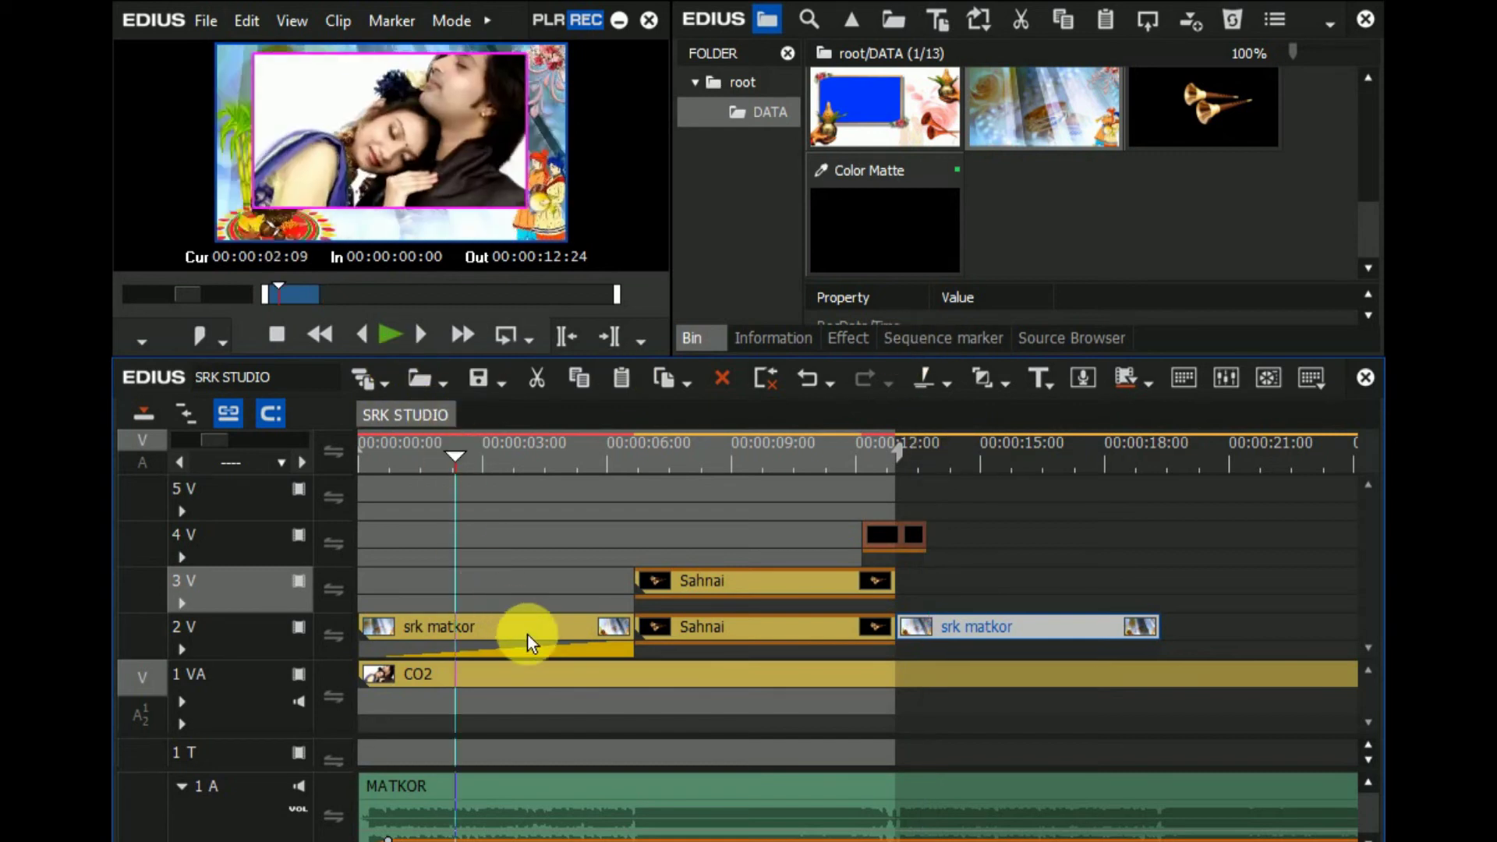
pyautogui.click(928, 451)
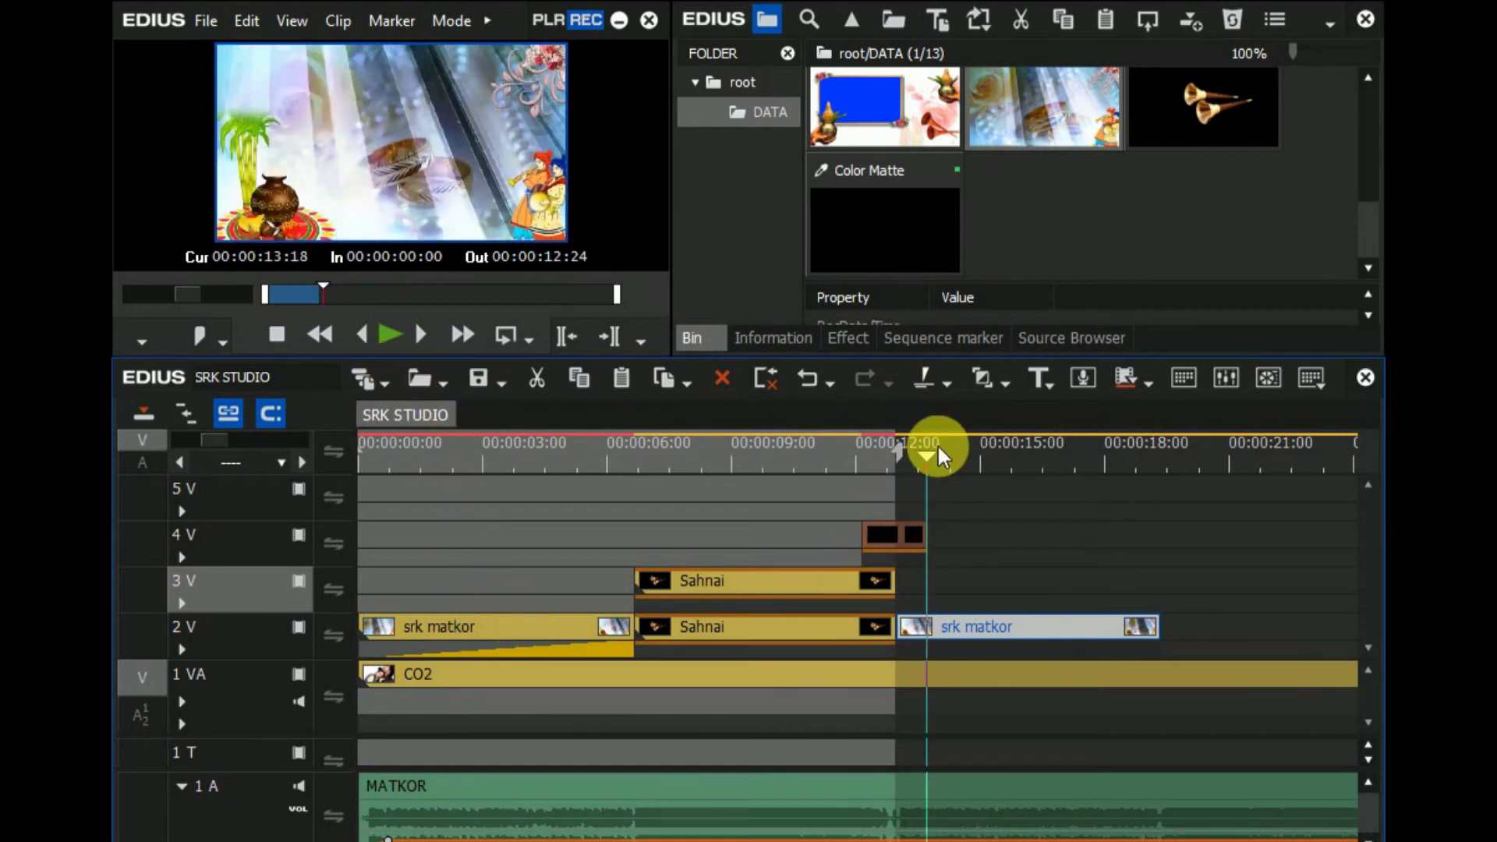
pyautogui.moveTo(925, 460); pyautogui.dragTo(900, 471)
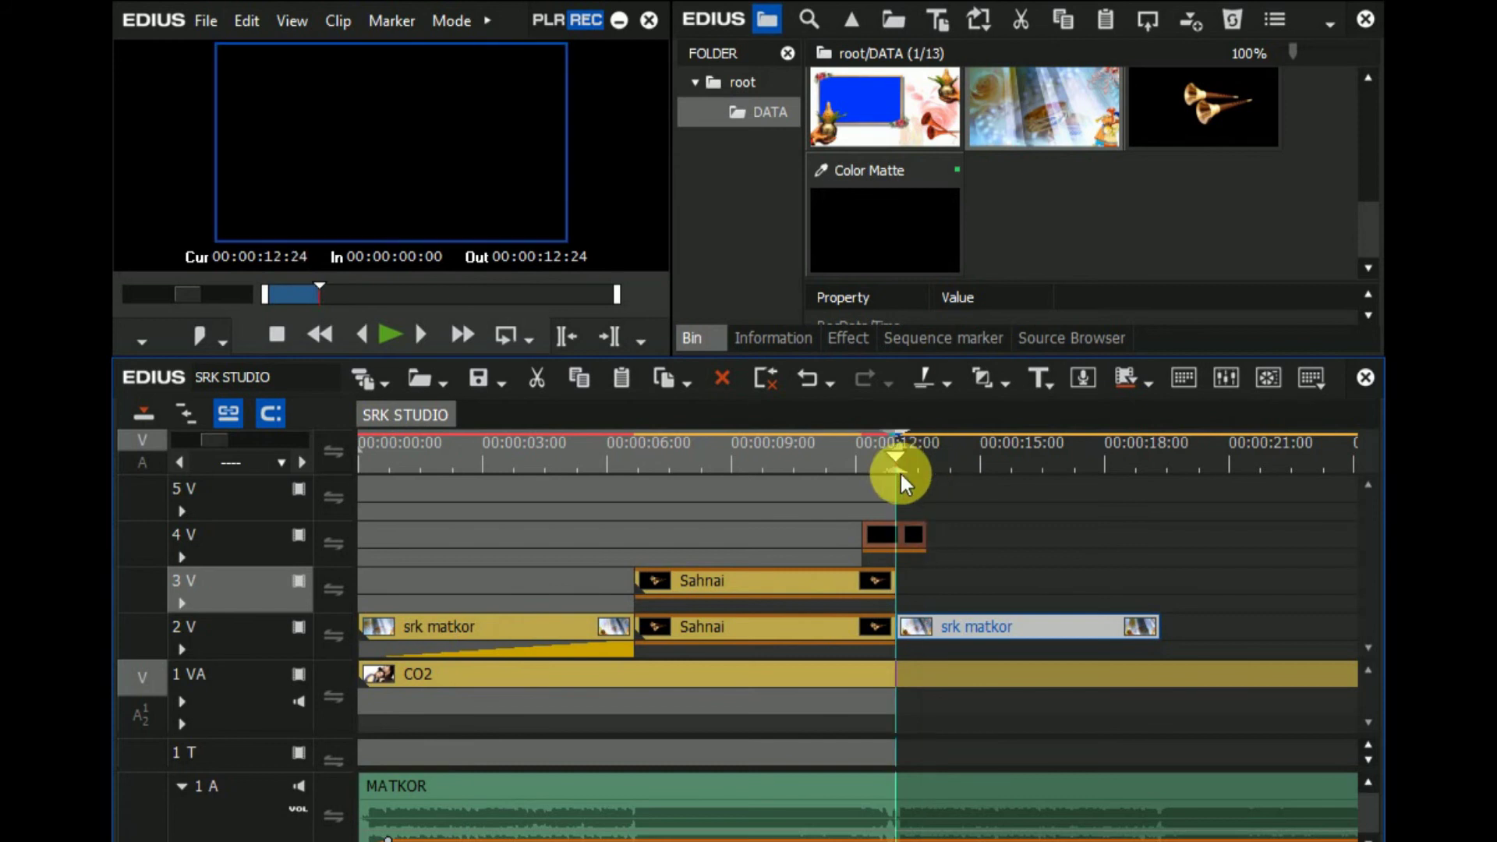
# - Apply the Mask video filter to the second srk matkor clip on track 2 V and open the filter's settings
pyautogui.click(849, 339)
pyautogui.scroll(3, 779, 190)
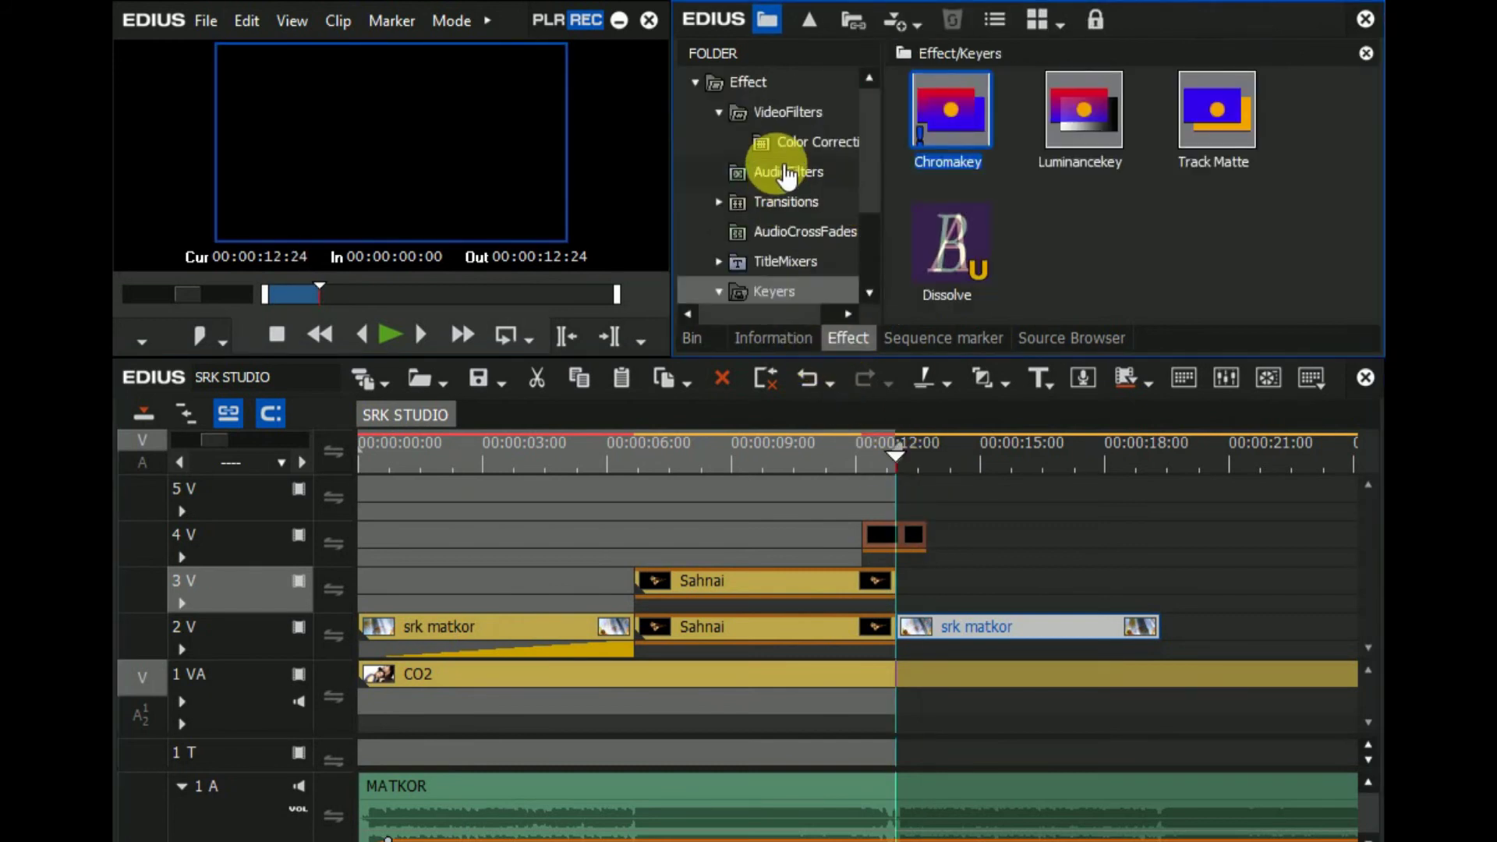
pyautogui.click(760, 117)
pyautogui.scroll(-5, 1014, 208)
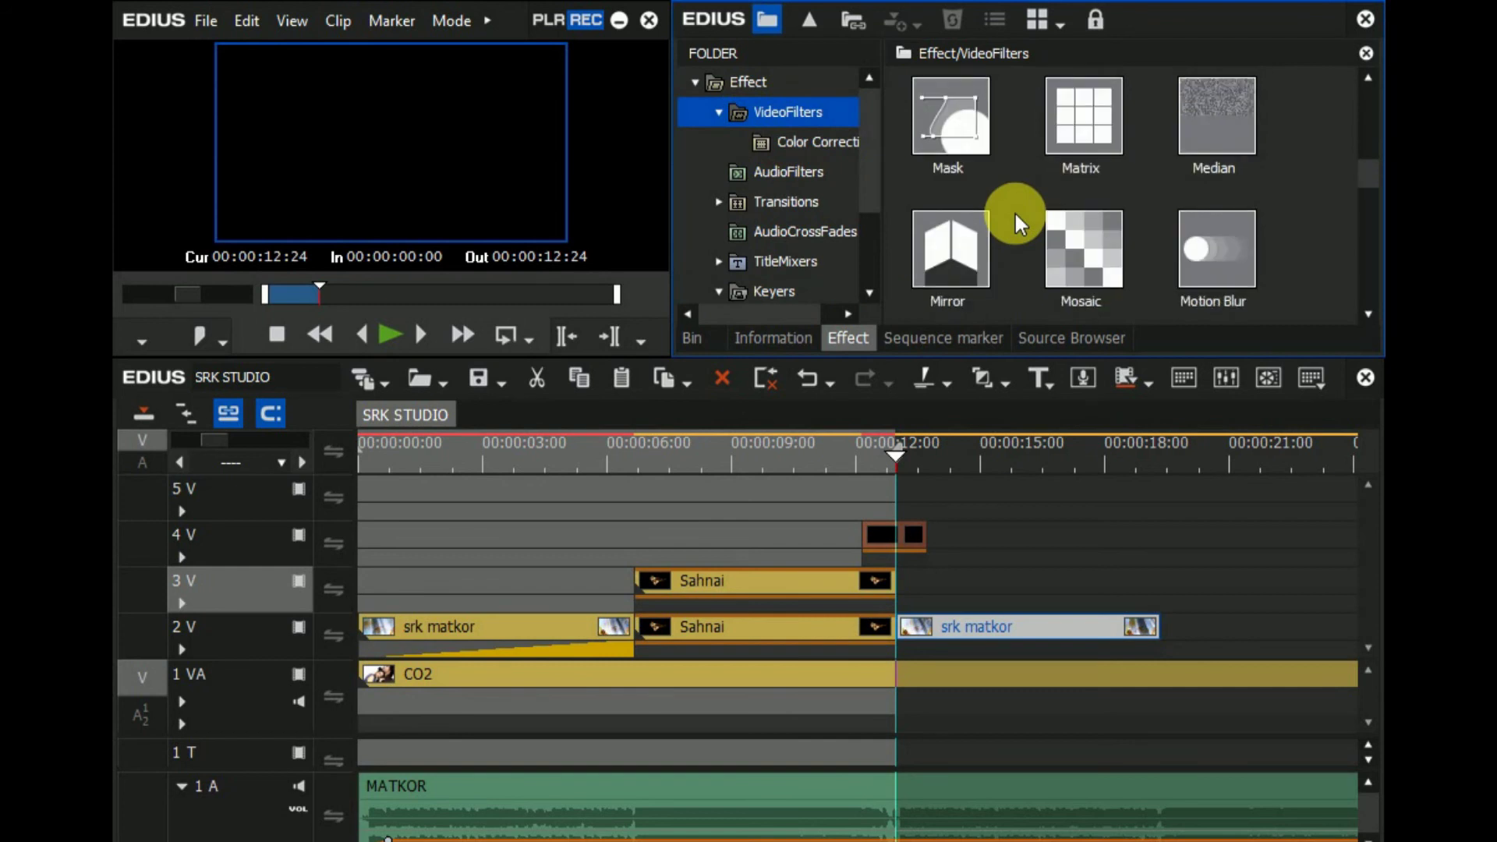
pyautogui.moveTo(975, 148); pyautogui.dragTo(1060, 633)
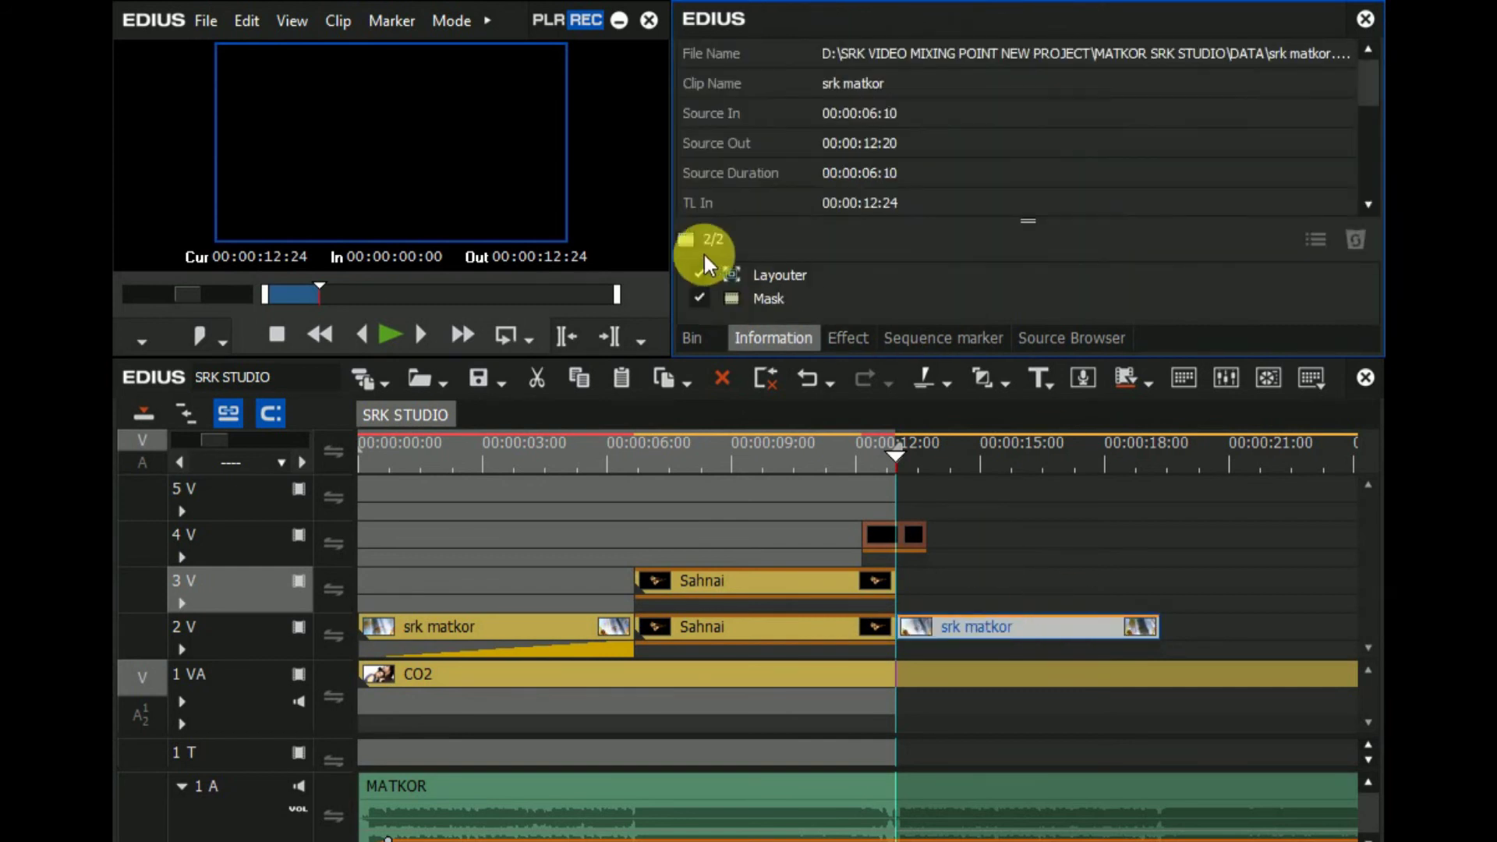
pyautogui.doubleClick(749, 297)
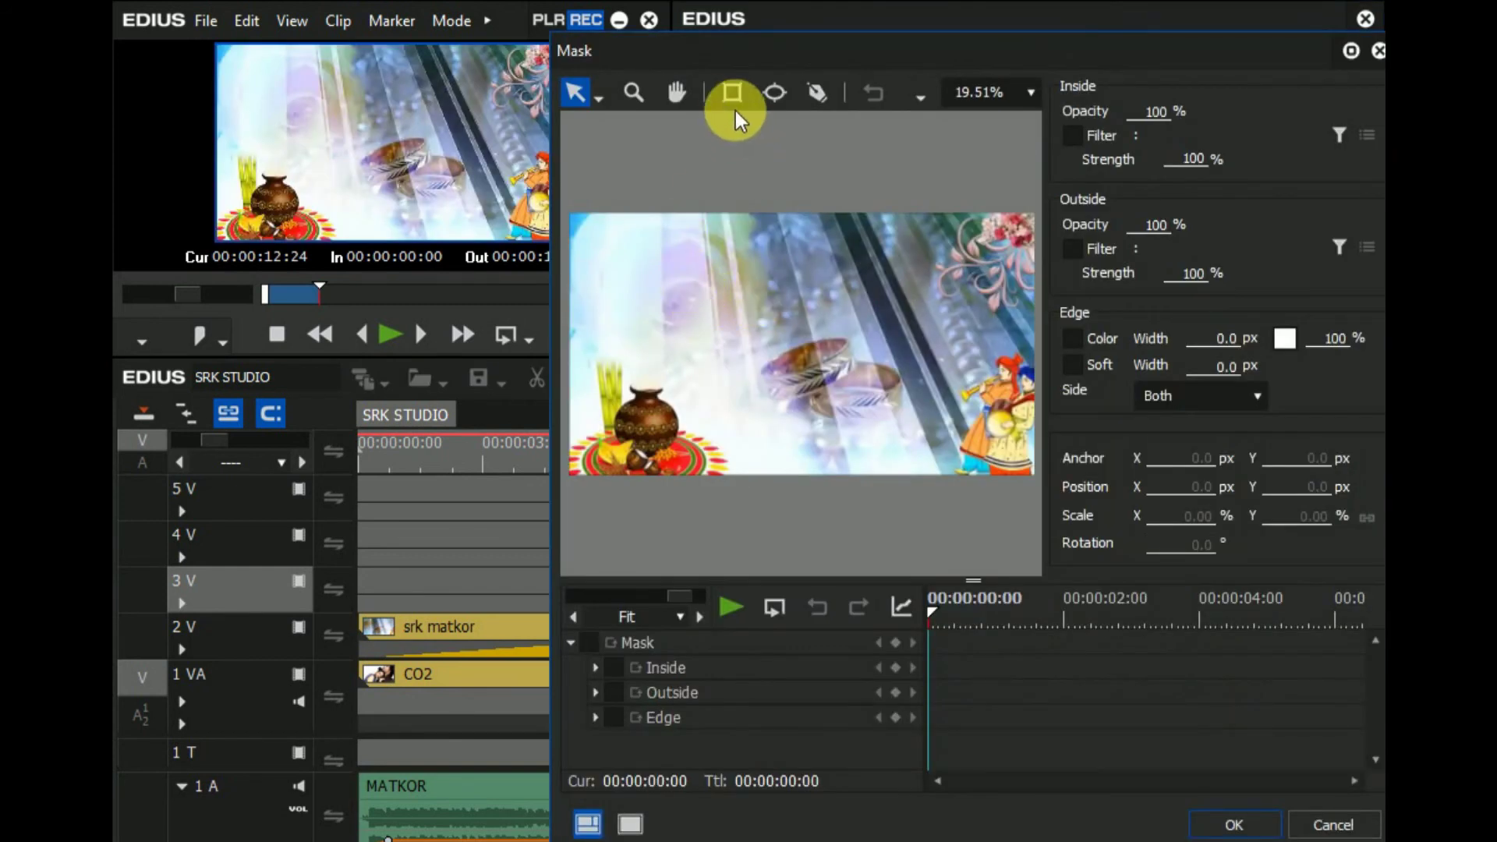
# - Draw a large rectangular mask over the upper middle of the background, positioned at about X 23.1 px, Y -94.8 px
pyautogui.click(731, 94)
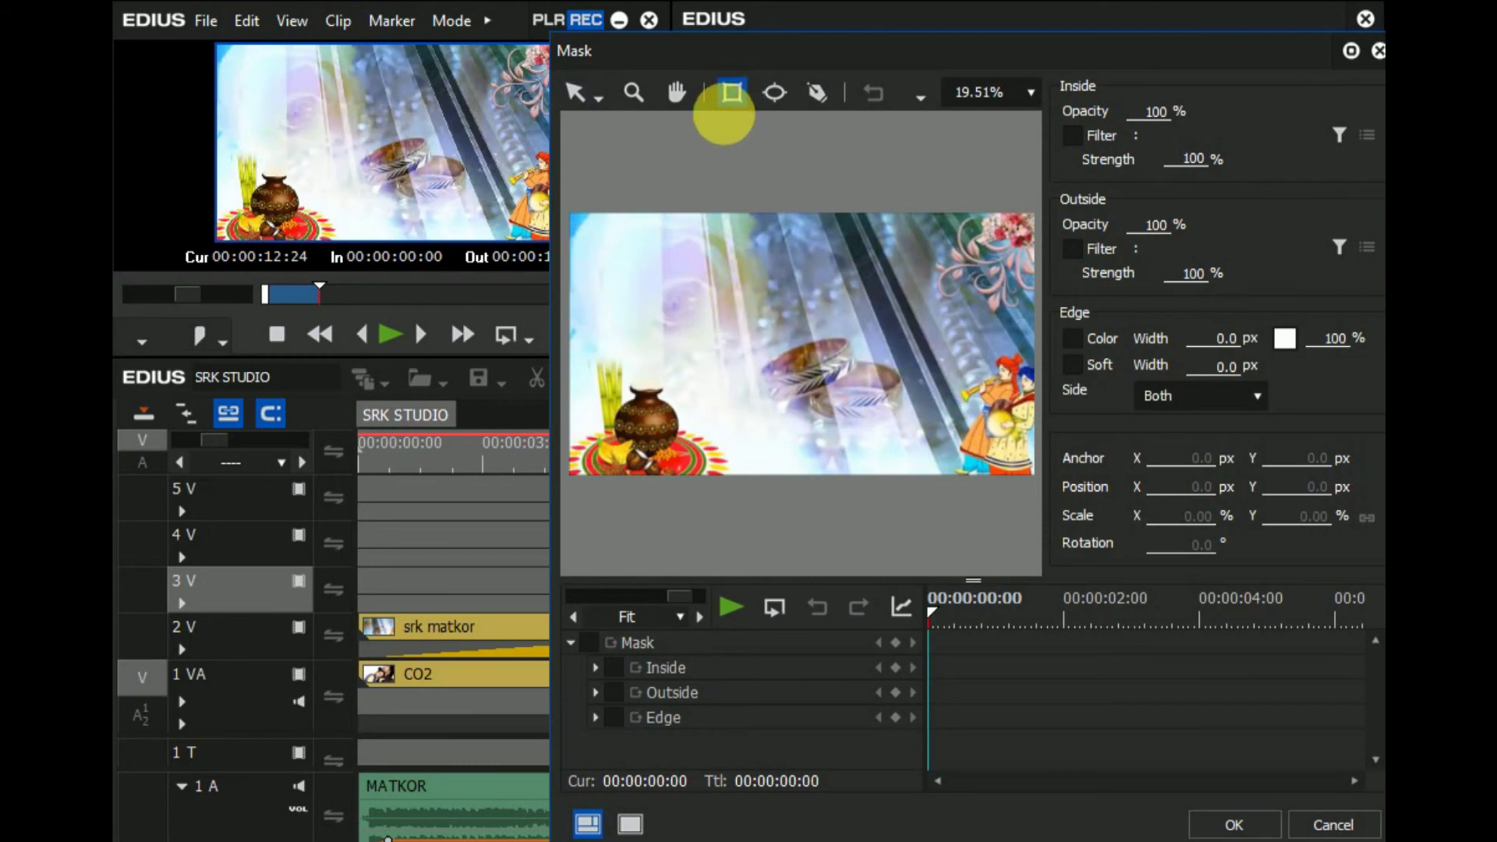
pyautogui.moveTo(638, 228)
pyautogui.mouseDown()
pyautogui.moveTo(782, 362)
pyautogui.moveTo(898, 407)
pyautogui.moveTo(971, 413)
pyautogui.moveTo(978, 386)
pyautogui.moveTo(978, 429)
pyautogui.mouseUp()
pyautogui.moveTo(835, 364); pyautogui.dragTo(835, 354)
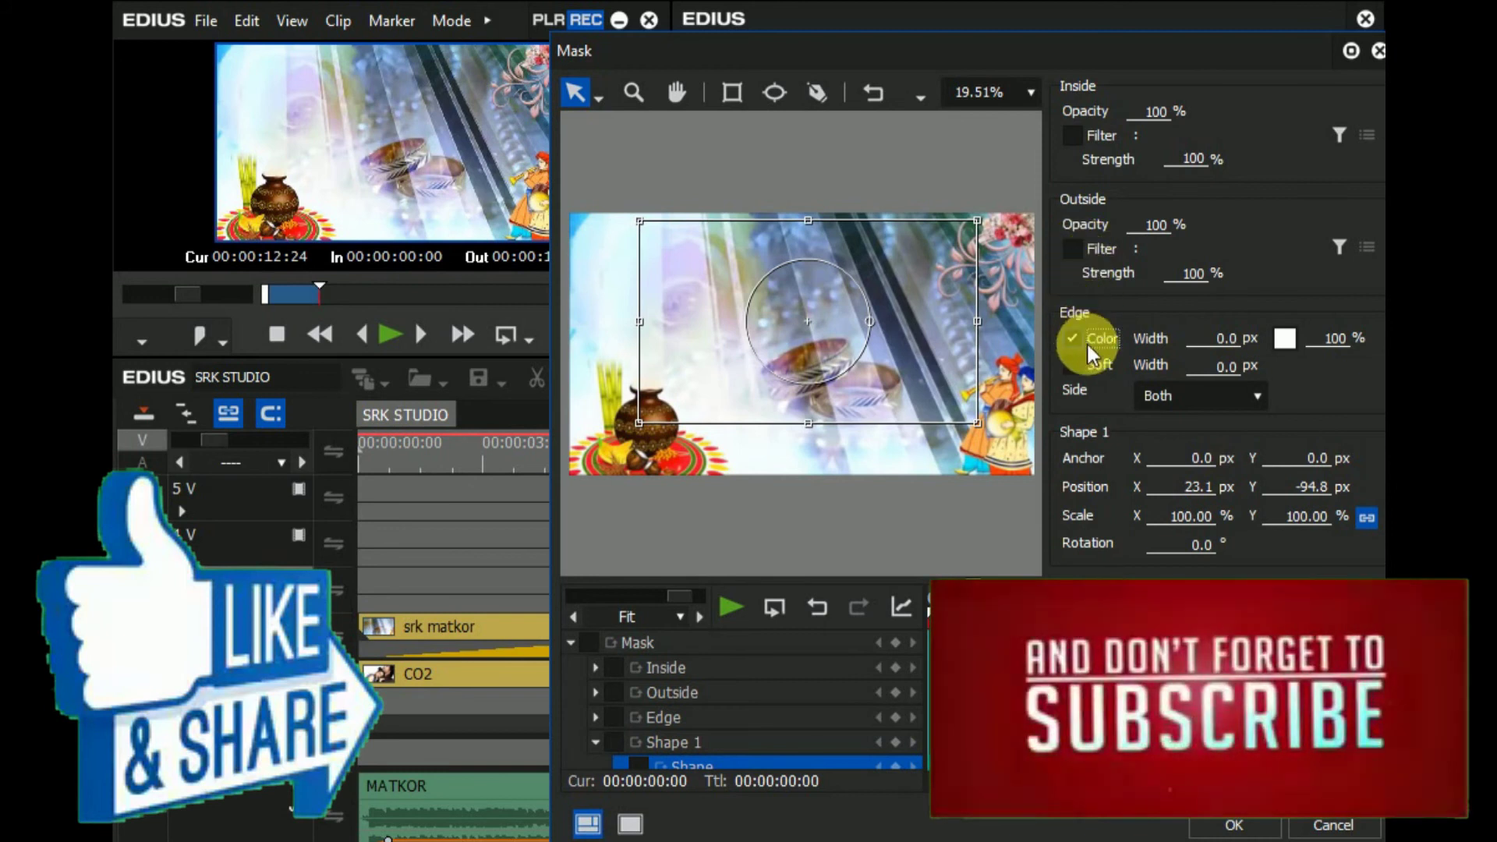
# - Give the mask a yellow edge 3 px wide with a 2 px soft width, and apply the mask settings
pyautogui.click(1284, 340)
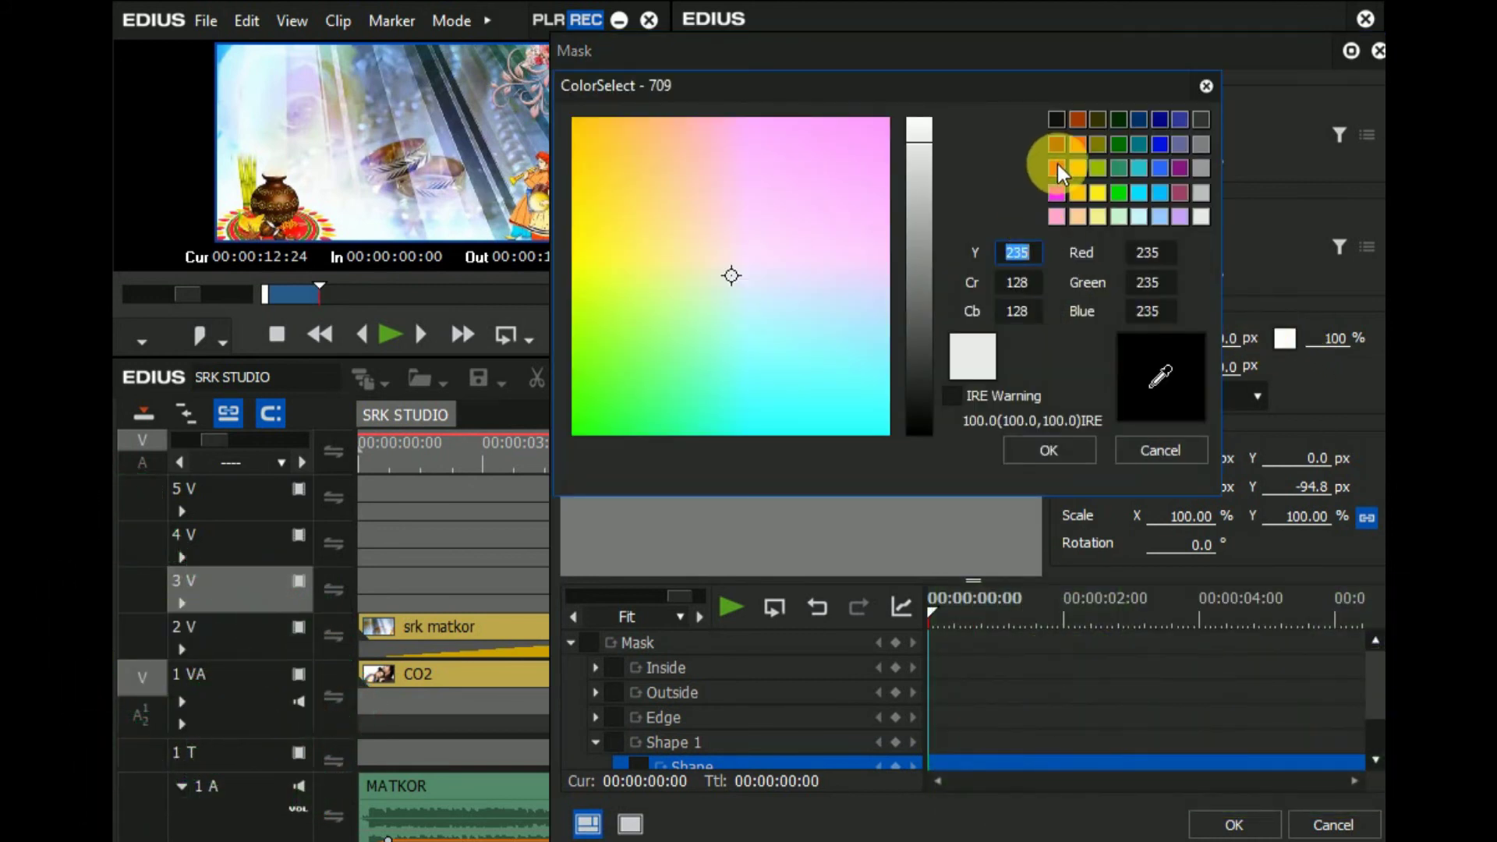
pyautogui.click(1081, 198)
pyautogui.click(1073, 451)
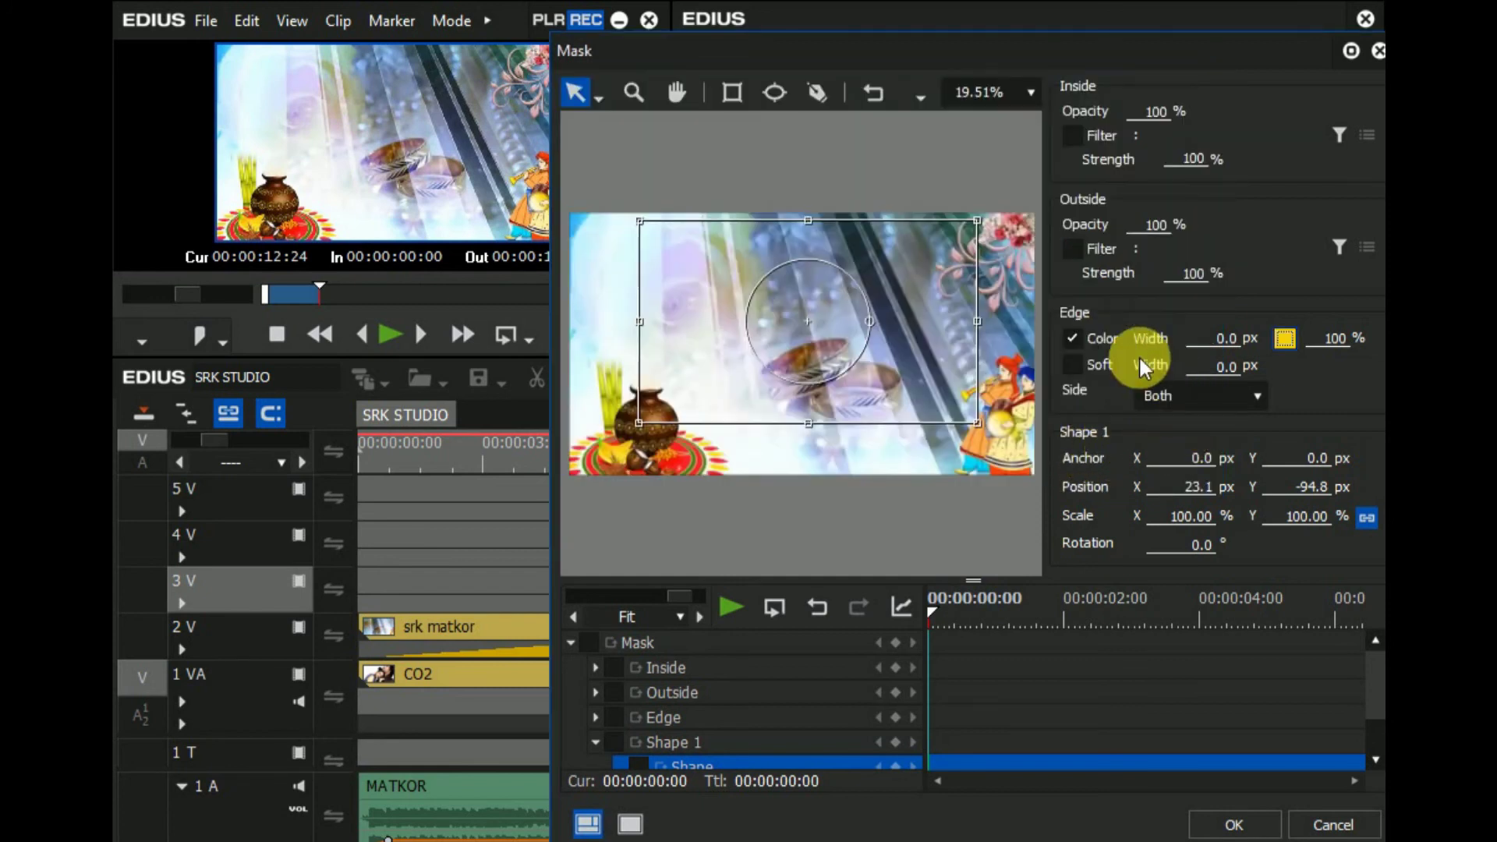
pyautogui.click(1221, 338)
pyautogui.write('3')
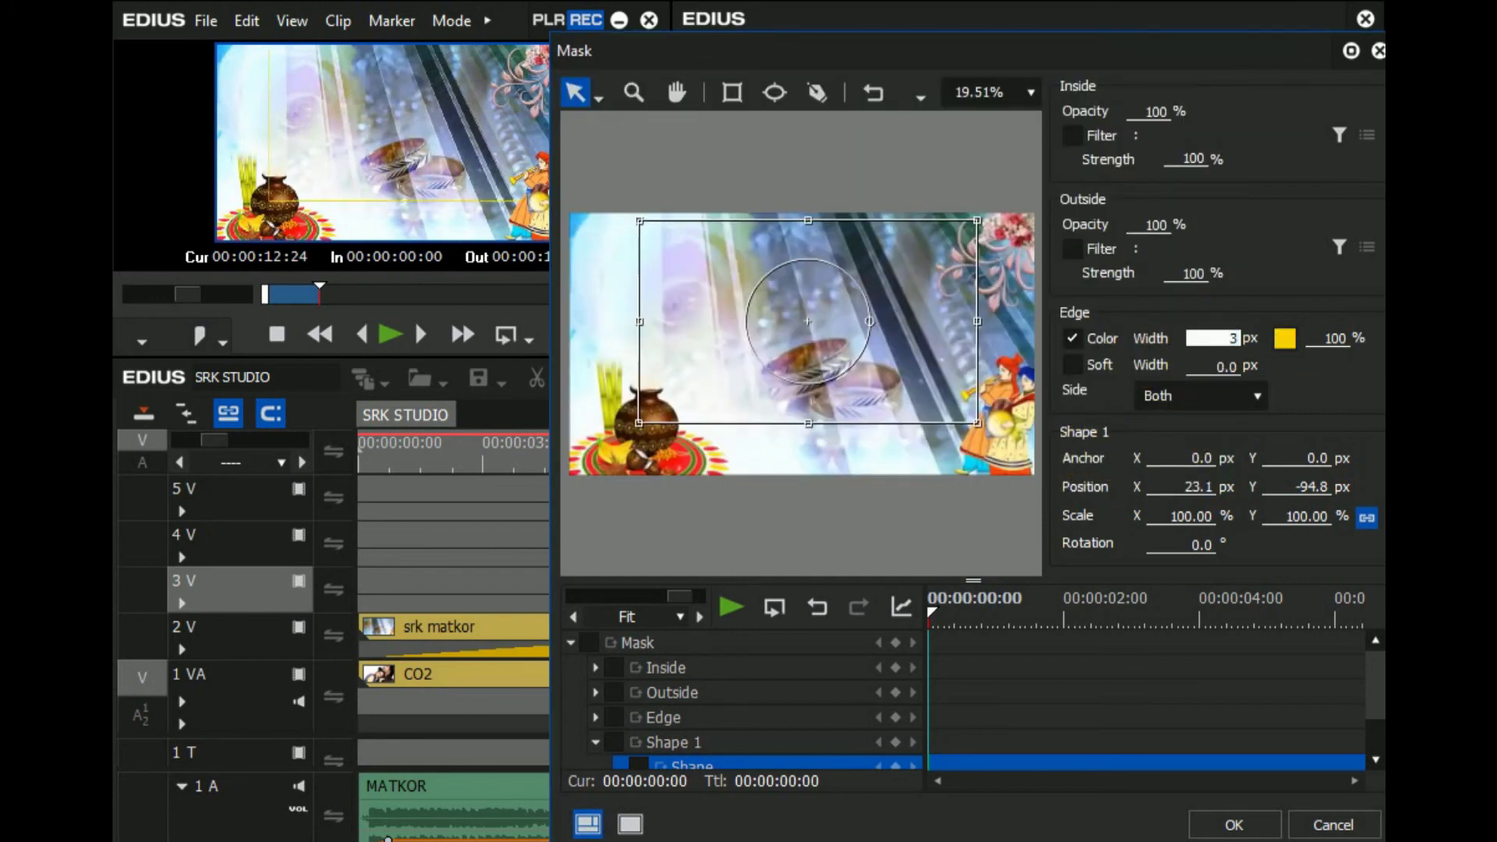
pyautogui.click(1073, 362)
pyautogui.click(1224, 363)
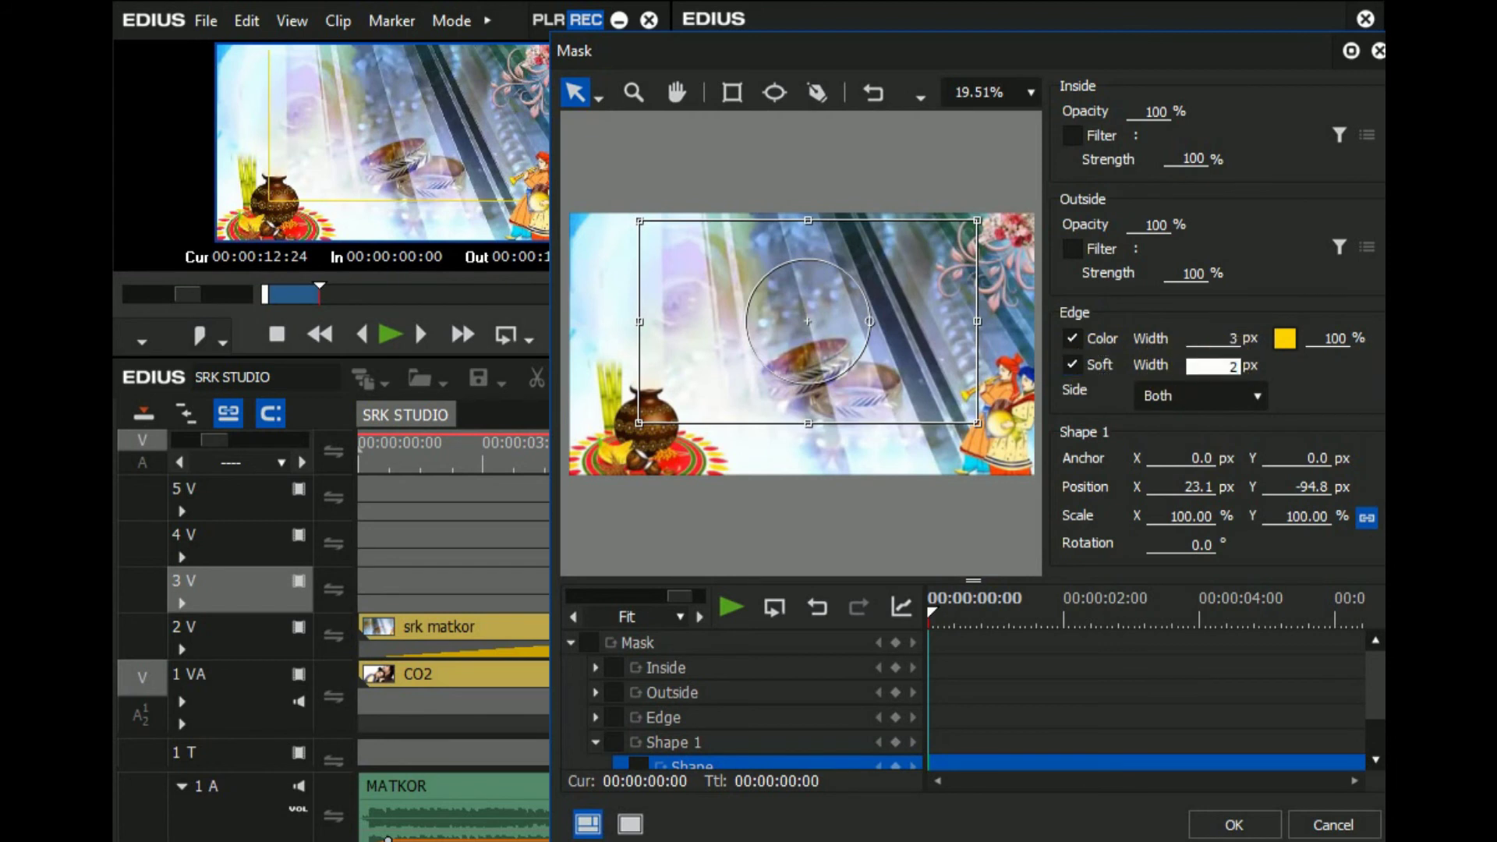
pyautogui.click(1231, 820)
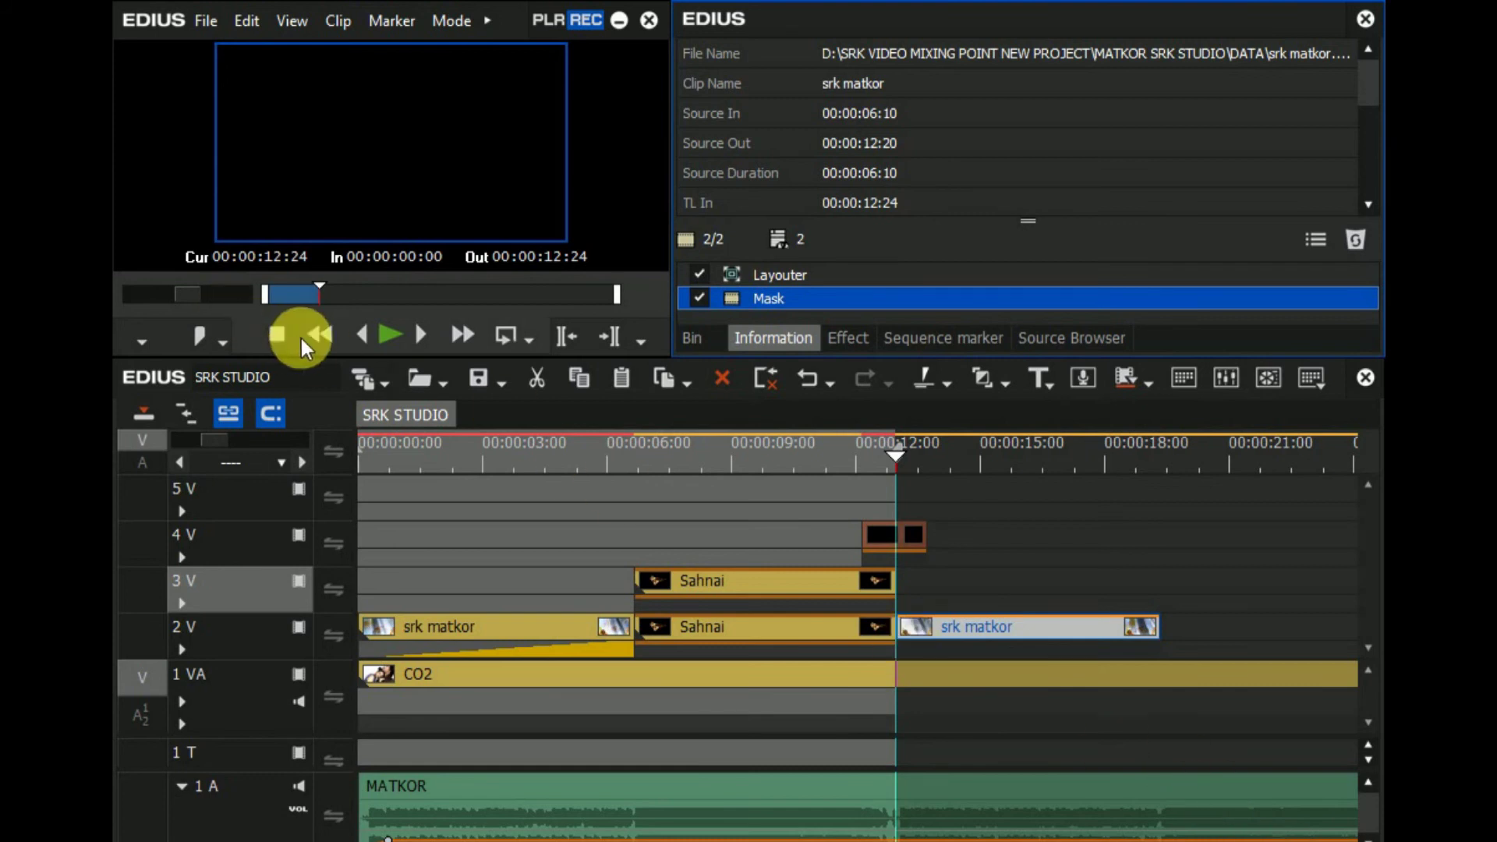
# - Play to 00:00:13:23 to check the mask frame, then set the mask's inside opacity to 0% and apply it
pyautogui.click(382, 334)
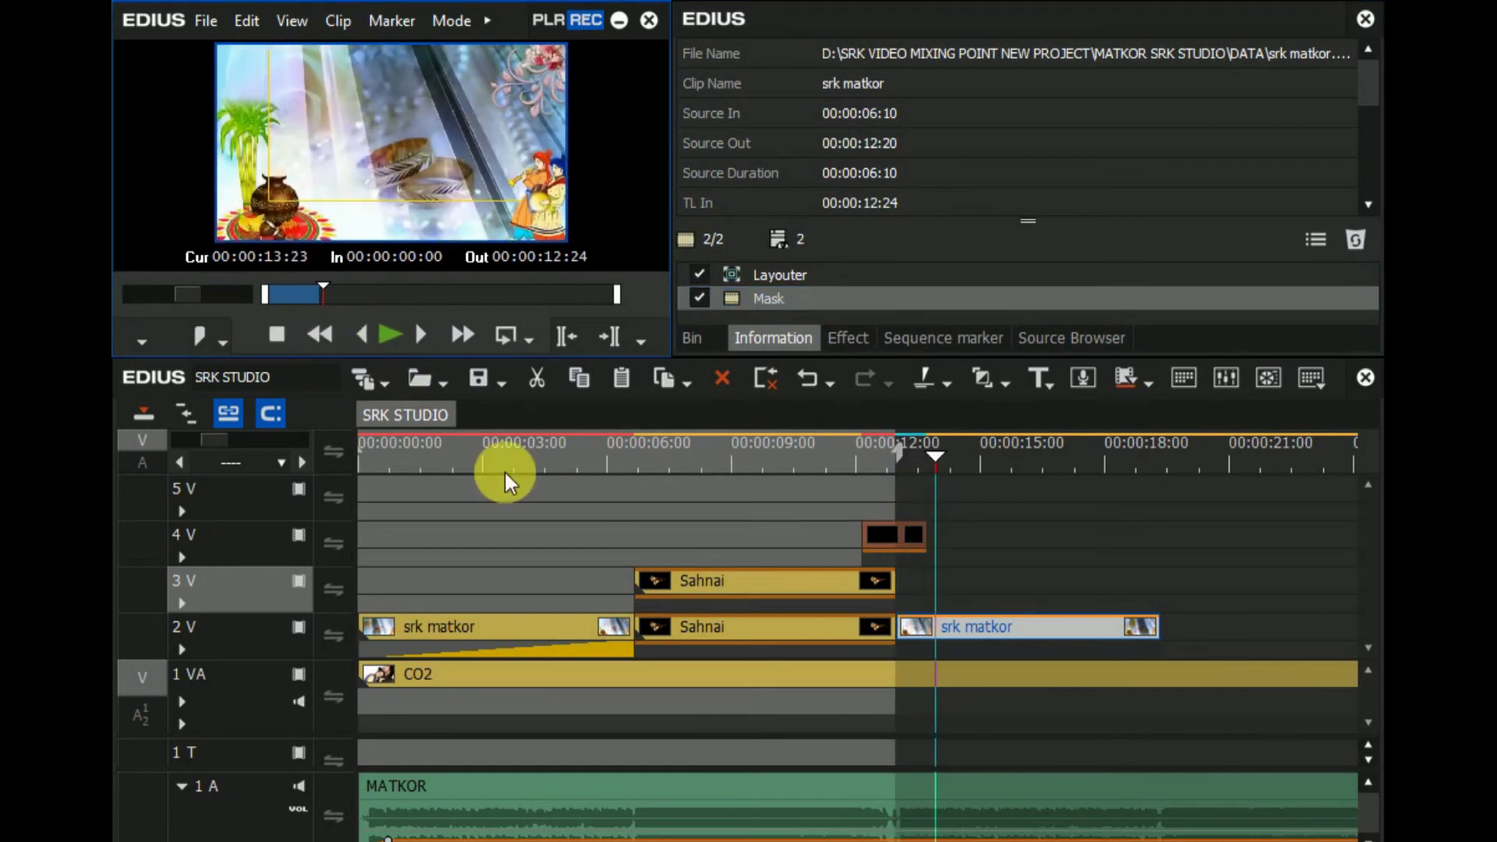
pyautogui.doubleClick(750, 302)
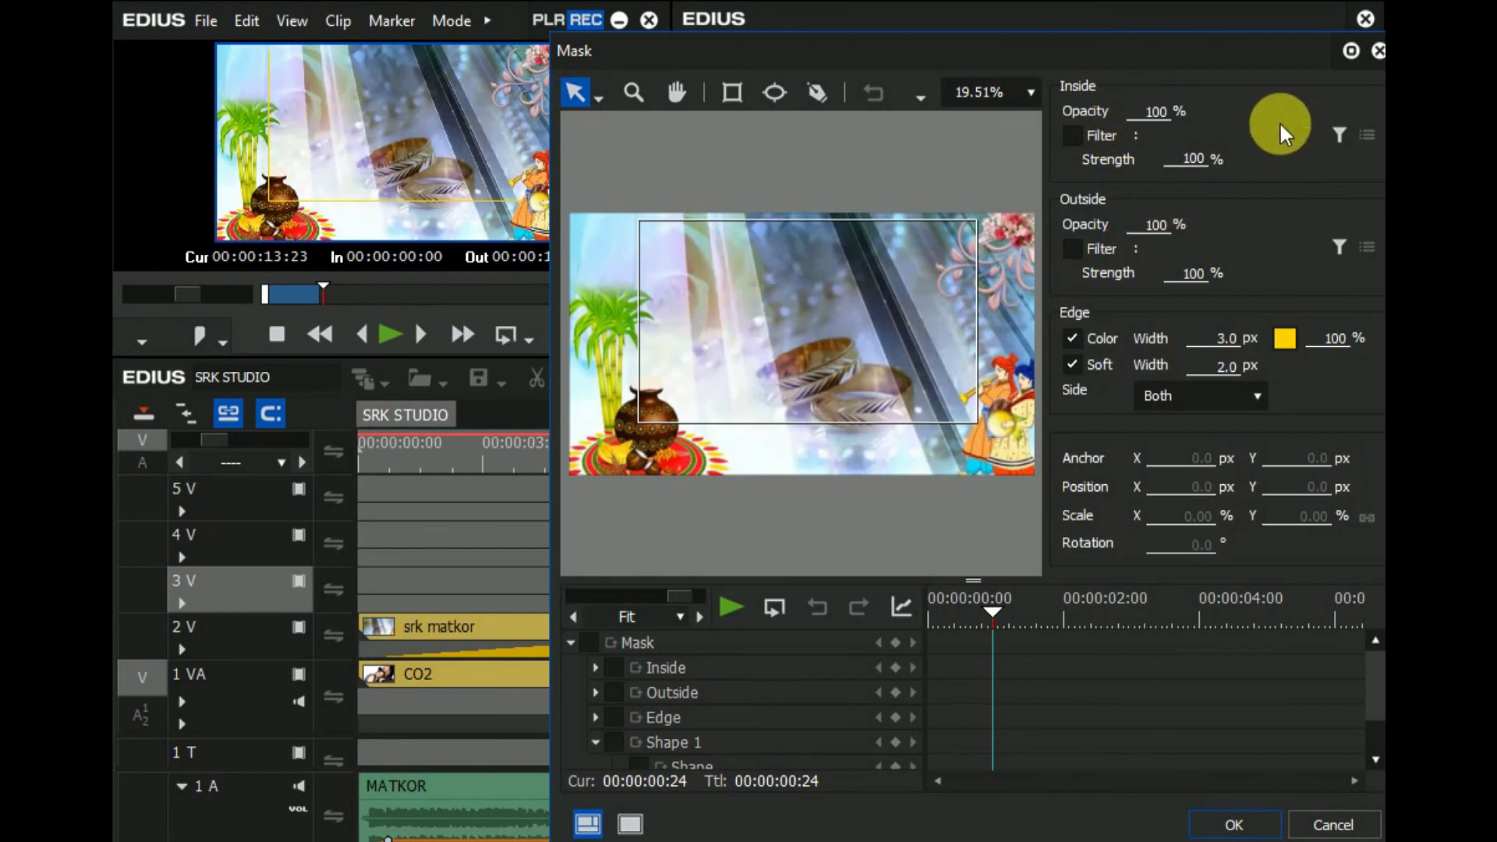
pyautogui.click(1158, 110)
pyautogui.write('0')
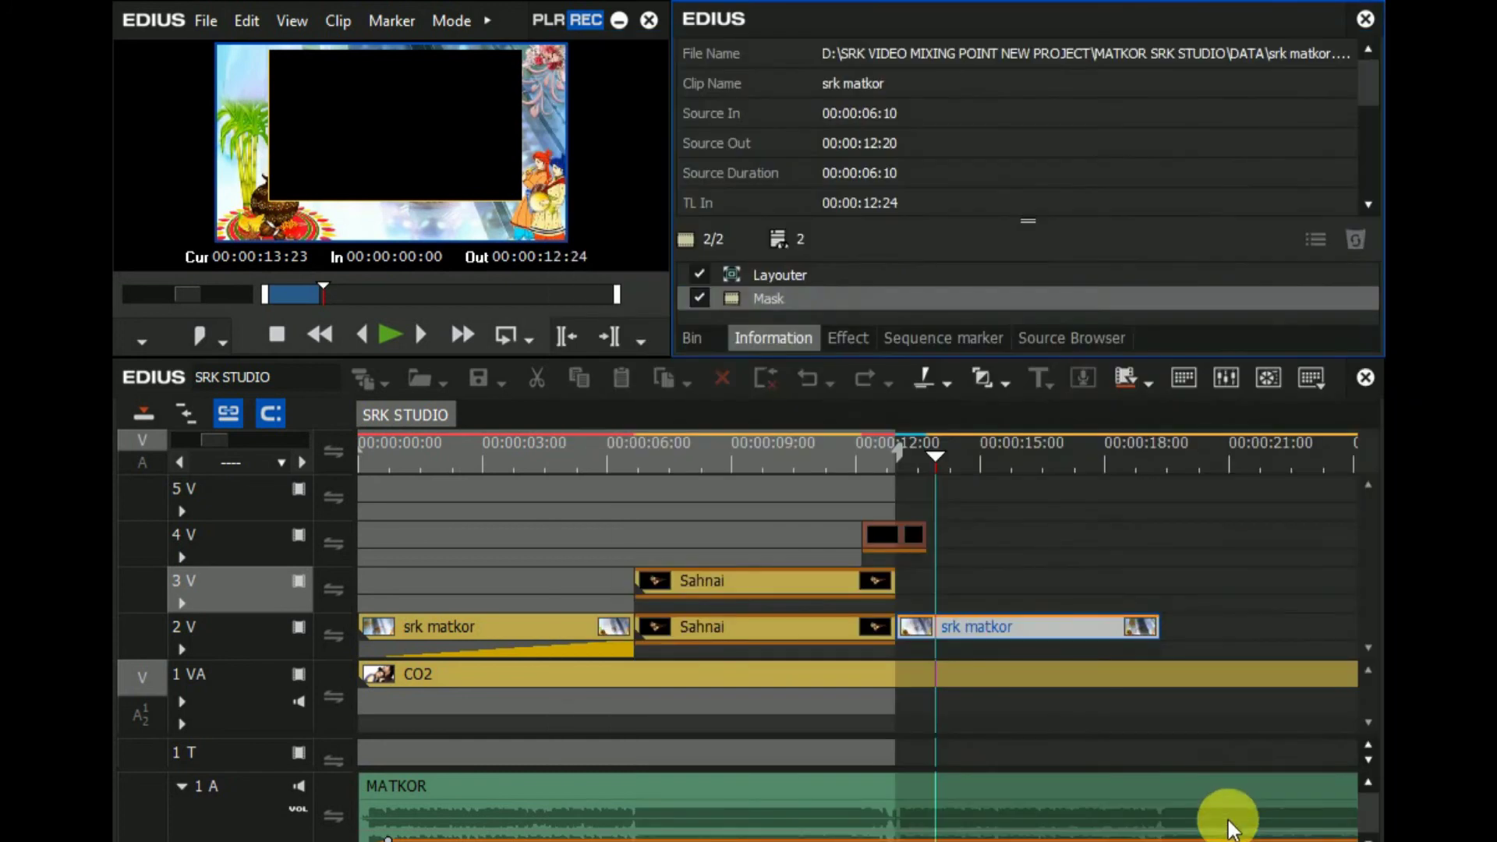
pyautogui.click(1232, 824)
# - Preview the photo inside the mask frame, return the playhead to 00:00:12:24, and move the masked srk matkor clip to track 3 V
pyautogui.press('space')
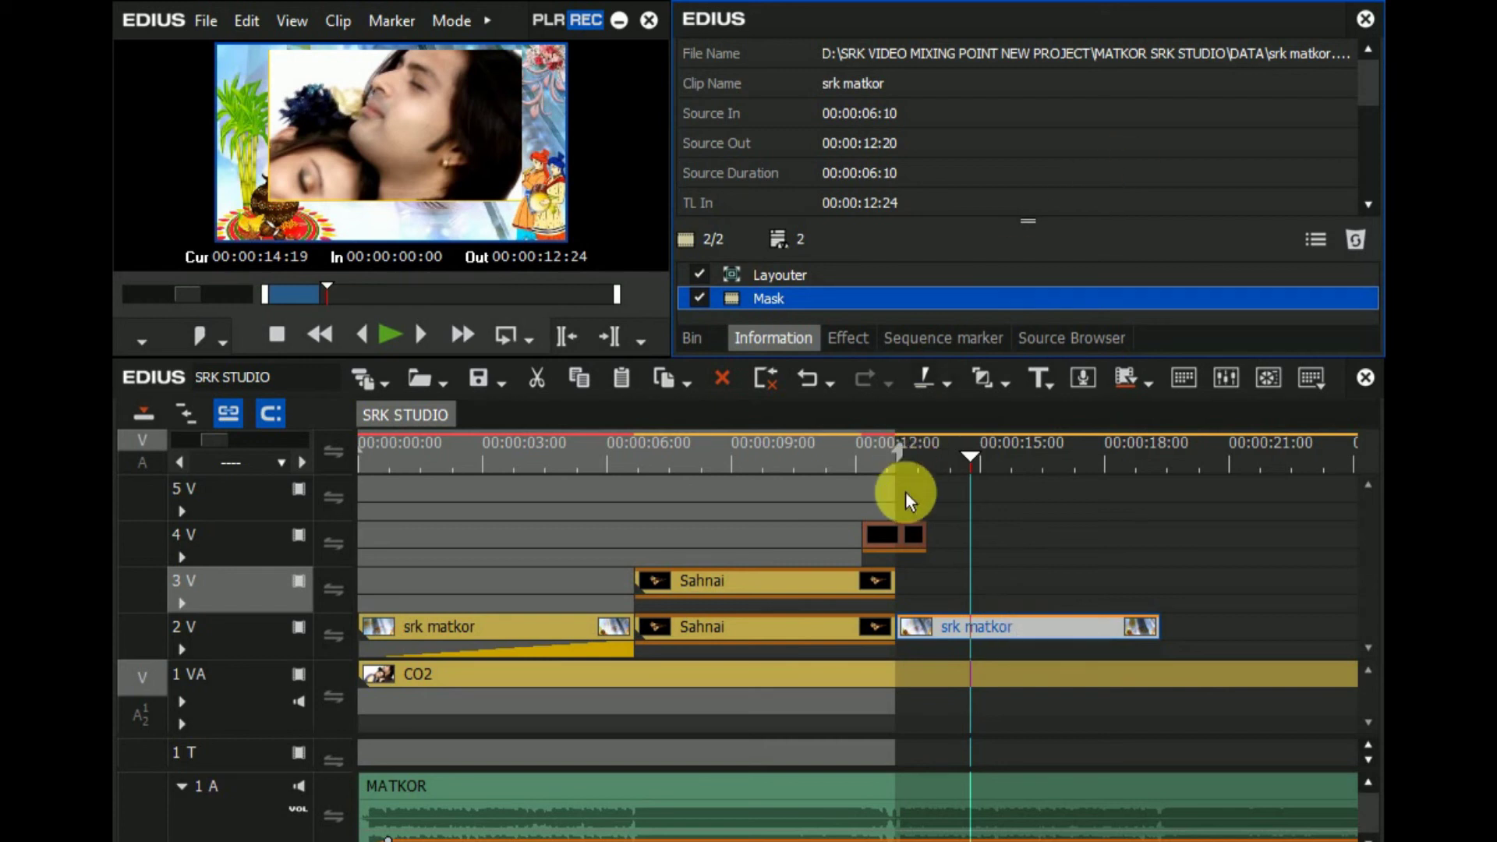
pyautogui.click(909, 458)
pyautogui.moveTo(909, 451); pyautogui.dragTo(900, 493)
pyautogui.moveTo(938, 622); pyautogui.dragTo(940, 597)
pyautogui.click(700, 339)
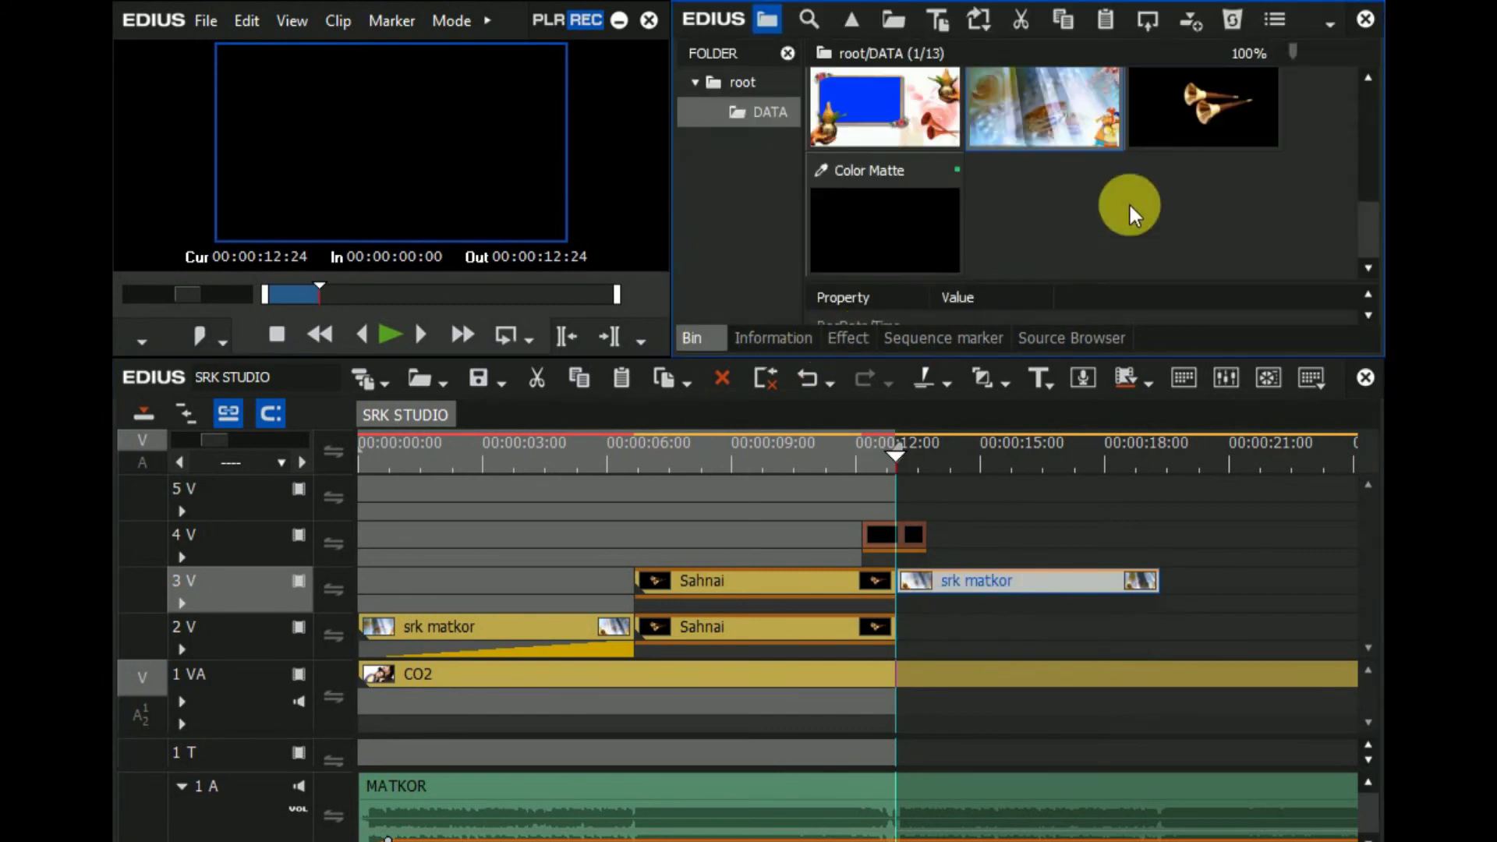
# - Place the Color Matte on track 2 V at 00:00:12:24 and extend it to the end of the masked srk matkor clip
pyautogui.moveTo(951, 244); pyautogui.dragTo(906, 646)
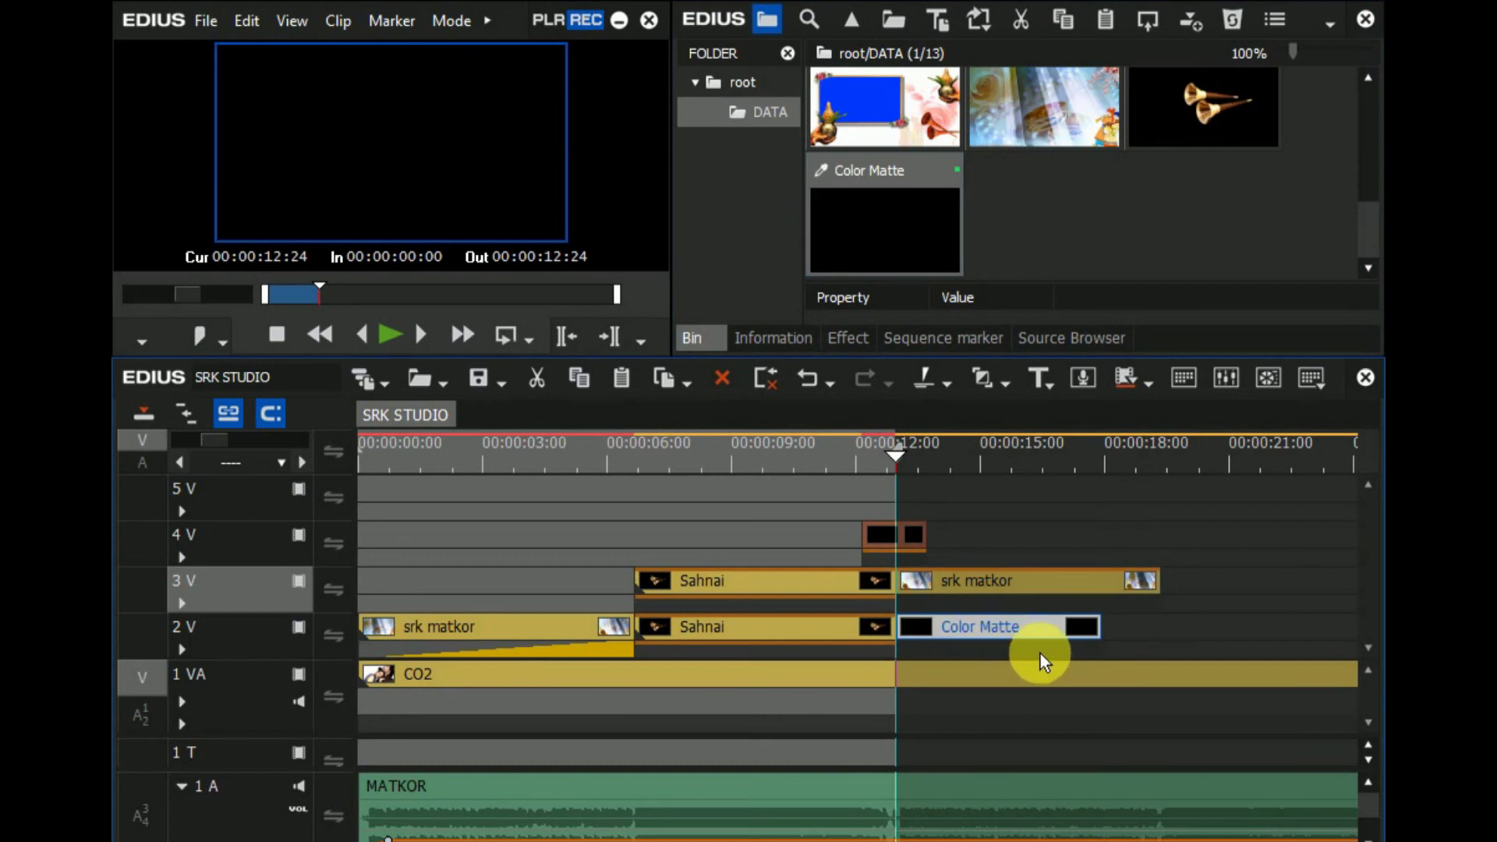
pyautogui.moveTo(1099, 628); pyautogui.dragTo(1231, 627)
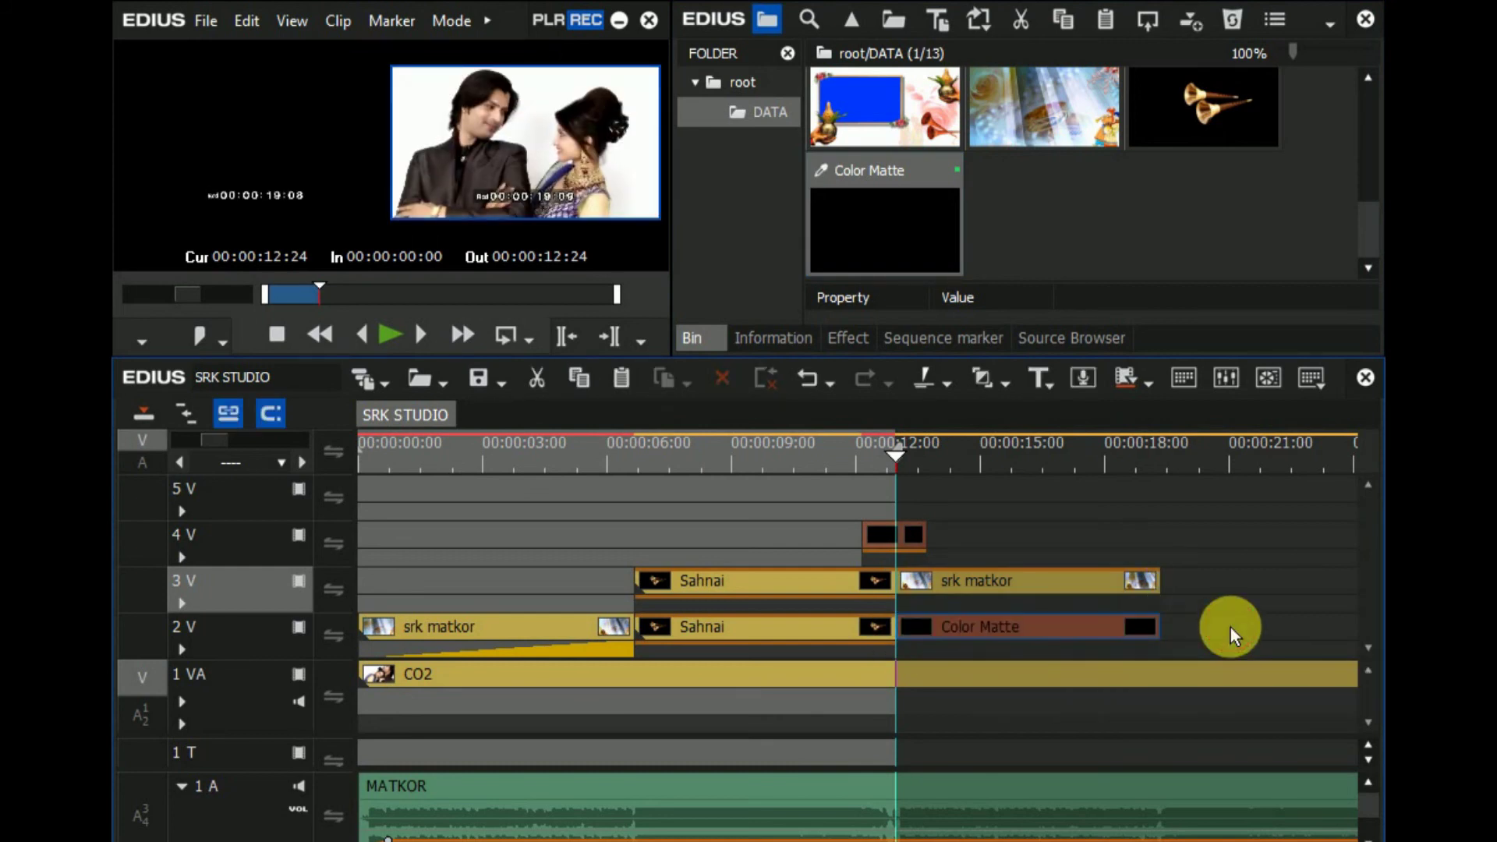
pyautogui.click(1040, 684)
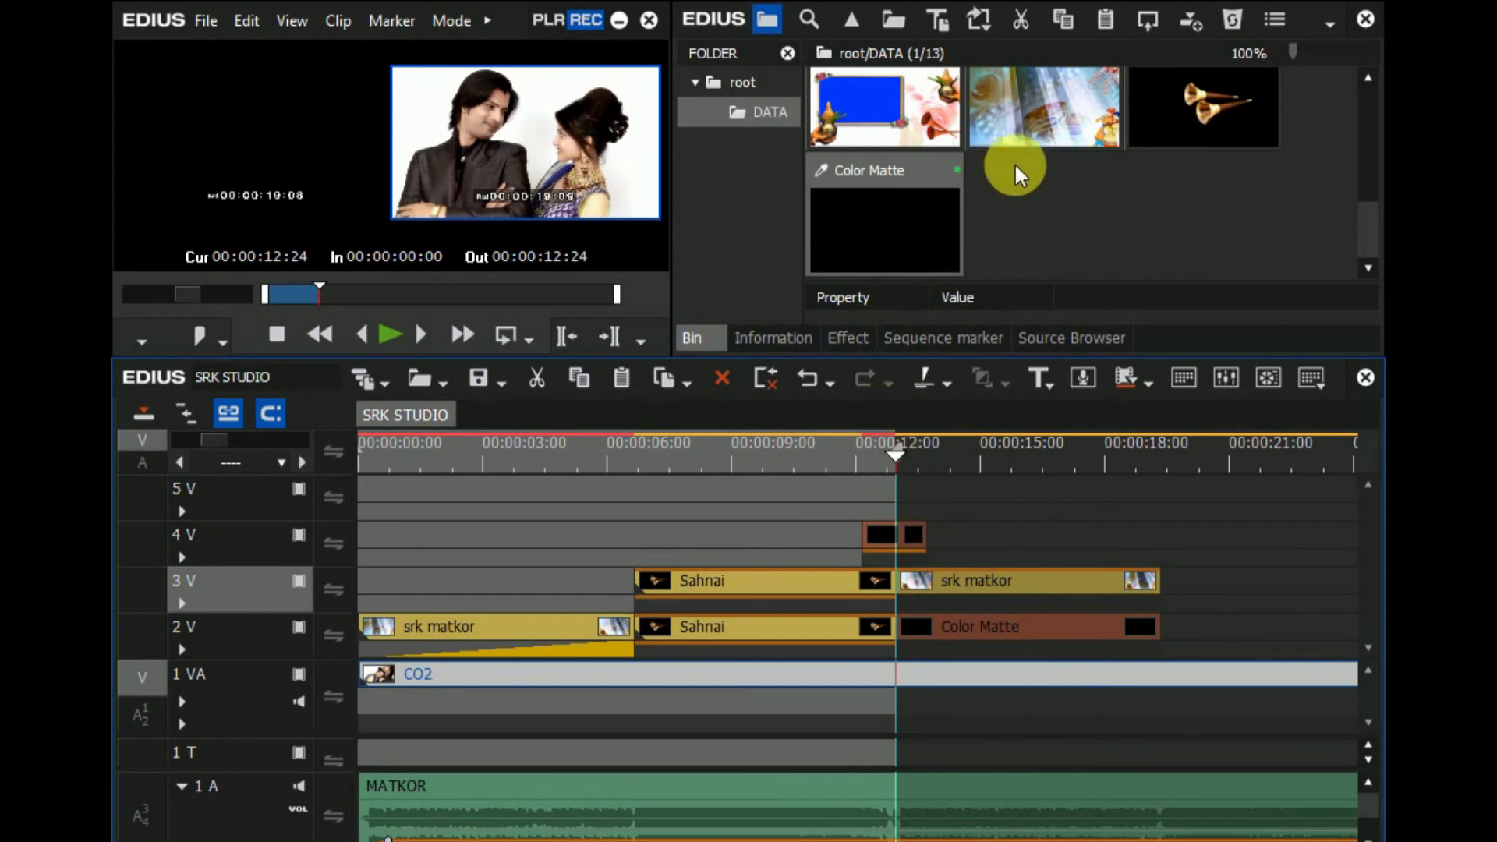
# - Apply the Transform(x2) effect to the Color Matte's mixer on track 2 V, preview it, and return the playhead to 00:00:12:24
pyautogui.click(840, 338)
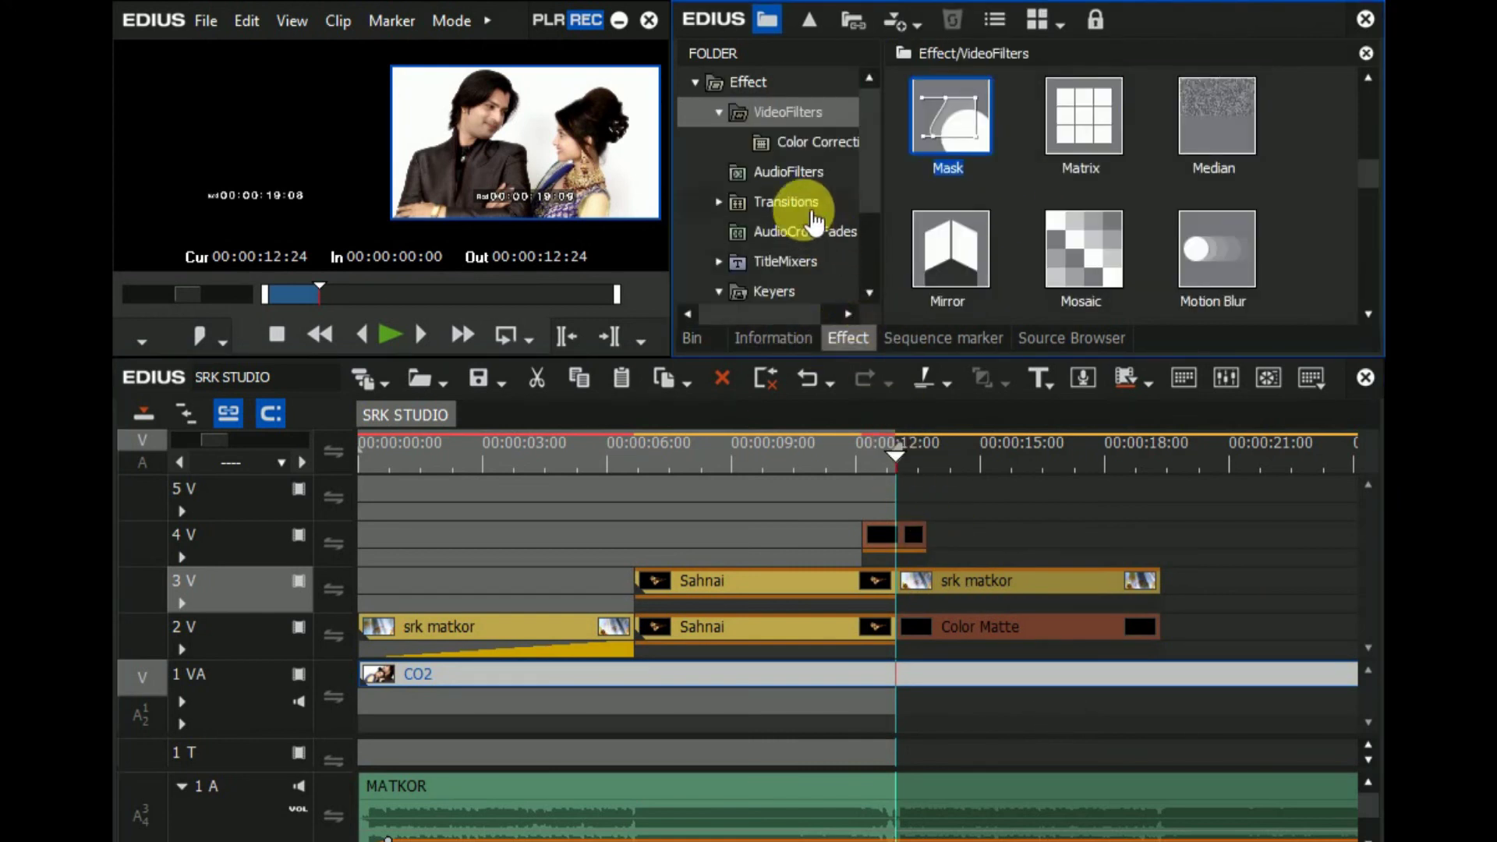
pyautogui.click(746, 83)
pyautogui.scroll(-2, 1212, 172)
pyautogui.moveTo(1216, 148); pyautogui.dragTo(941, 652)
pyautogui.click(961, 466)
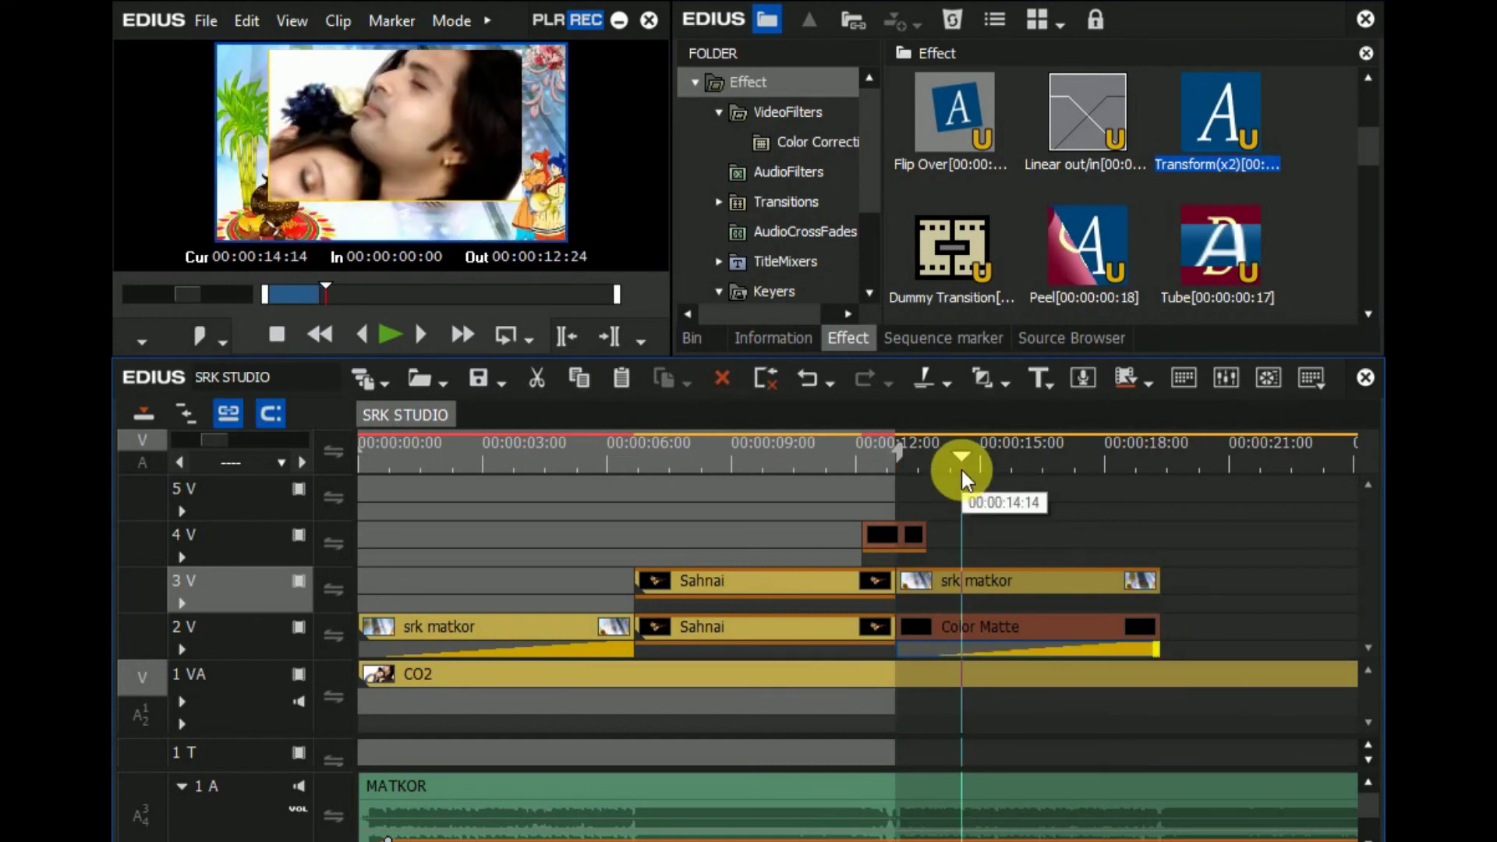
pyautogui.click(926, 462)
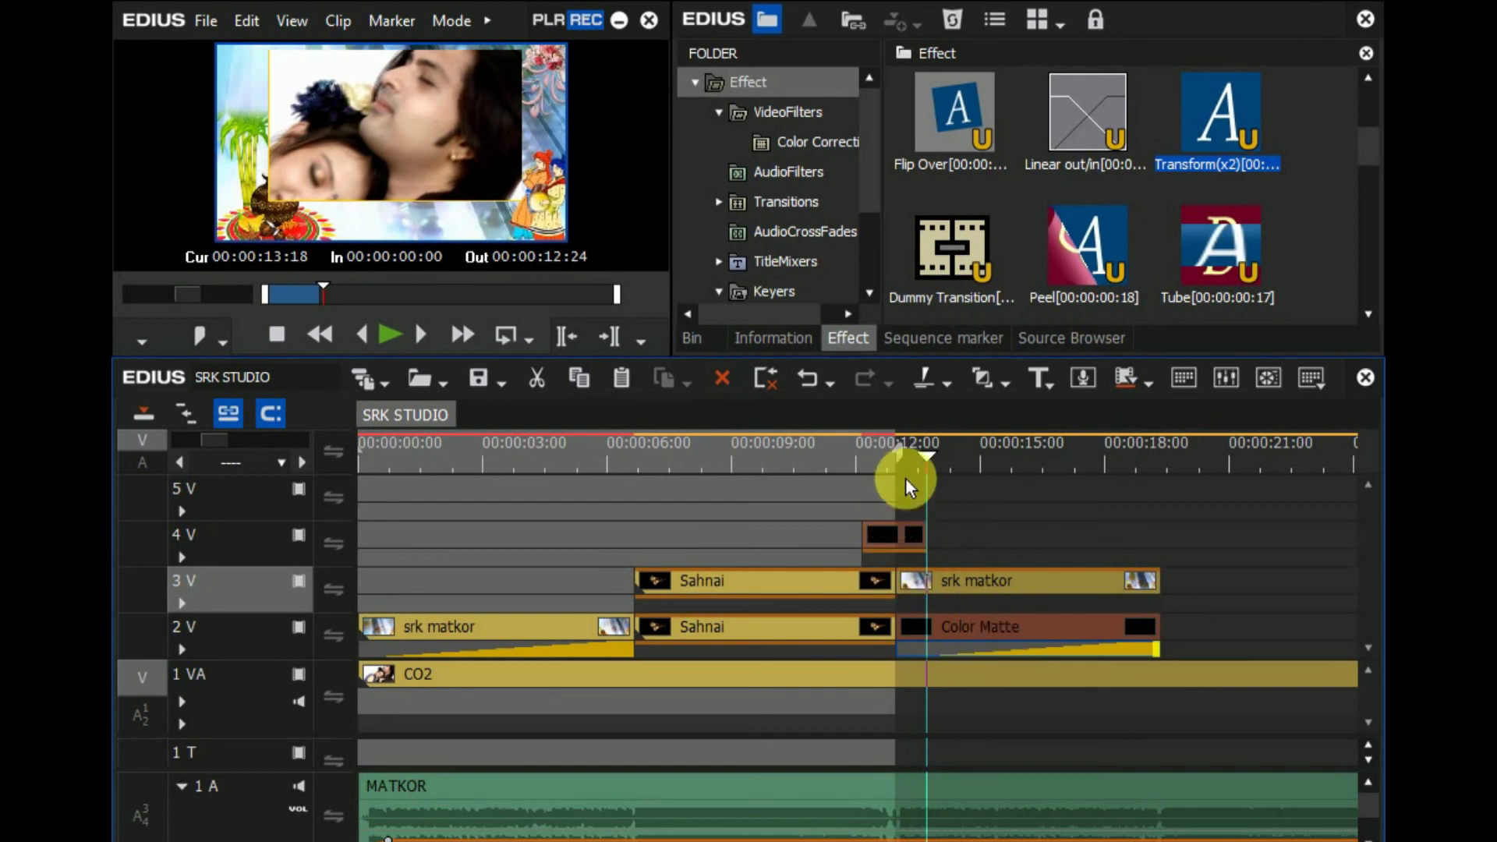
pyautogui.click(900, 462)
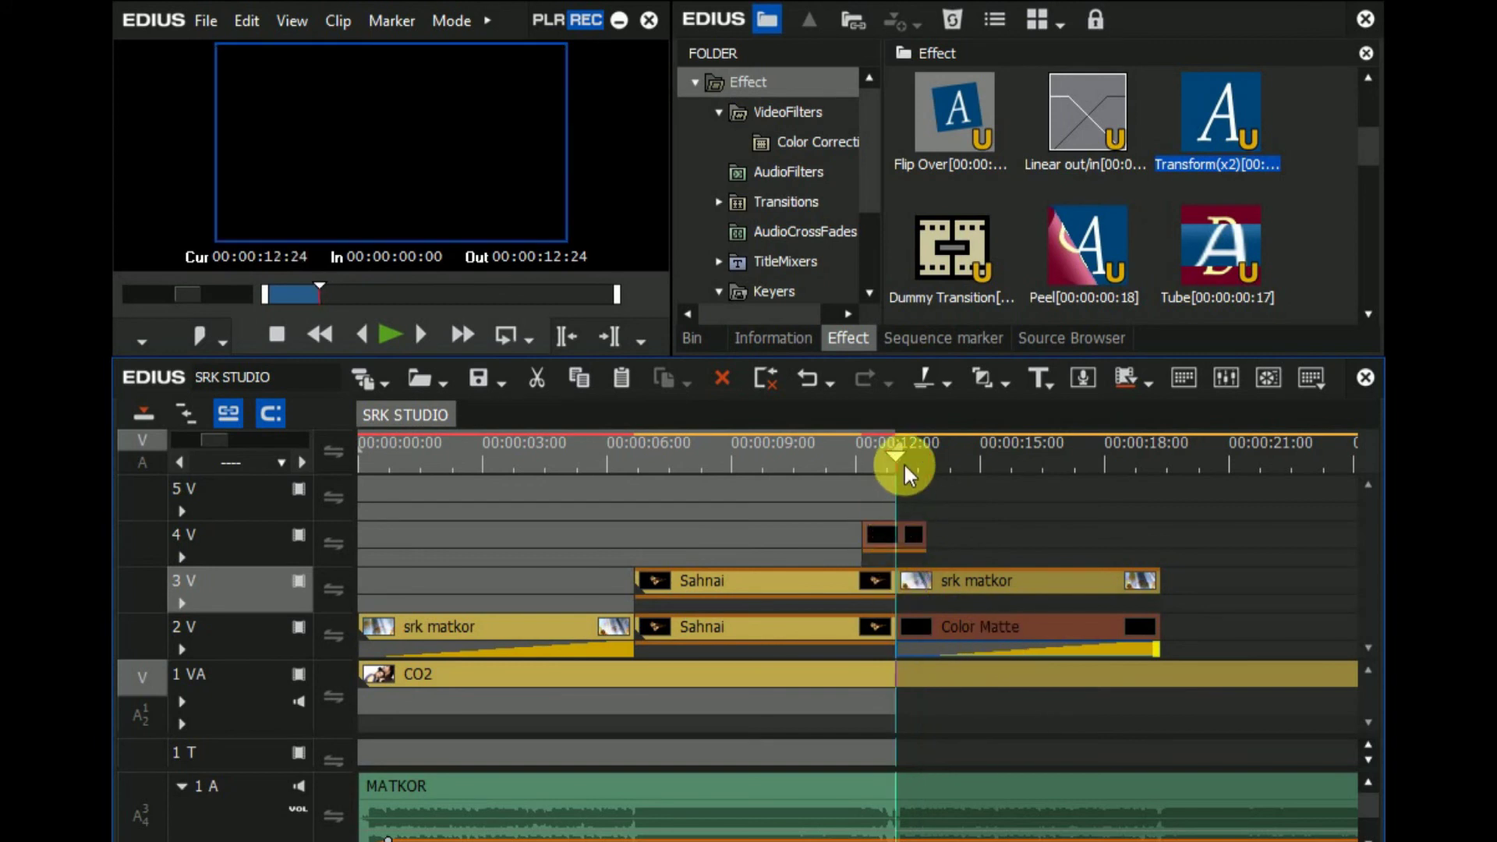
pyautogui.click(769, 337)
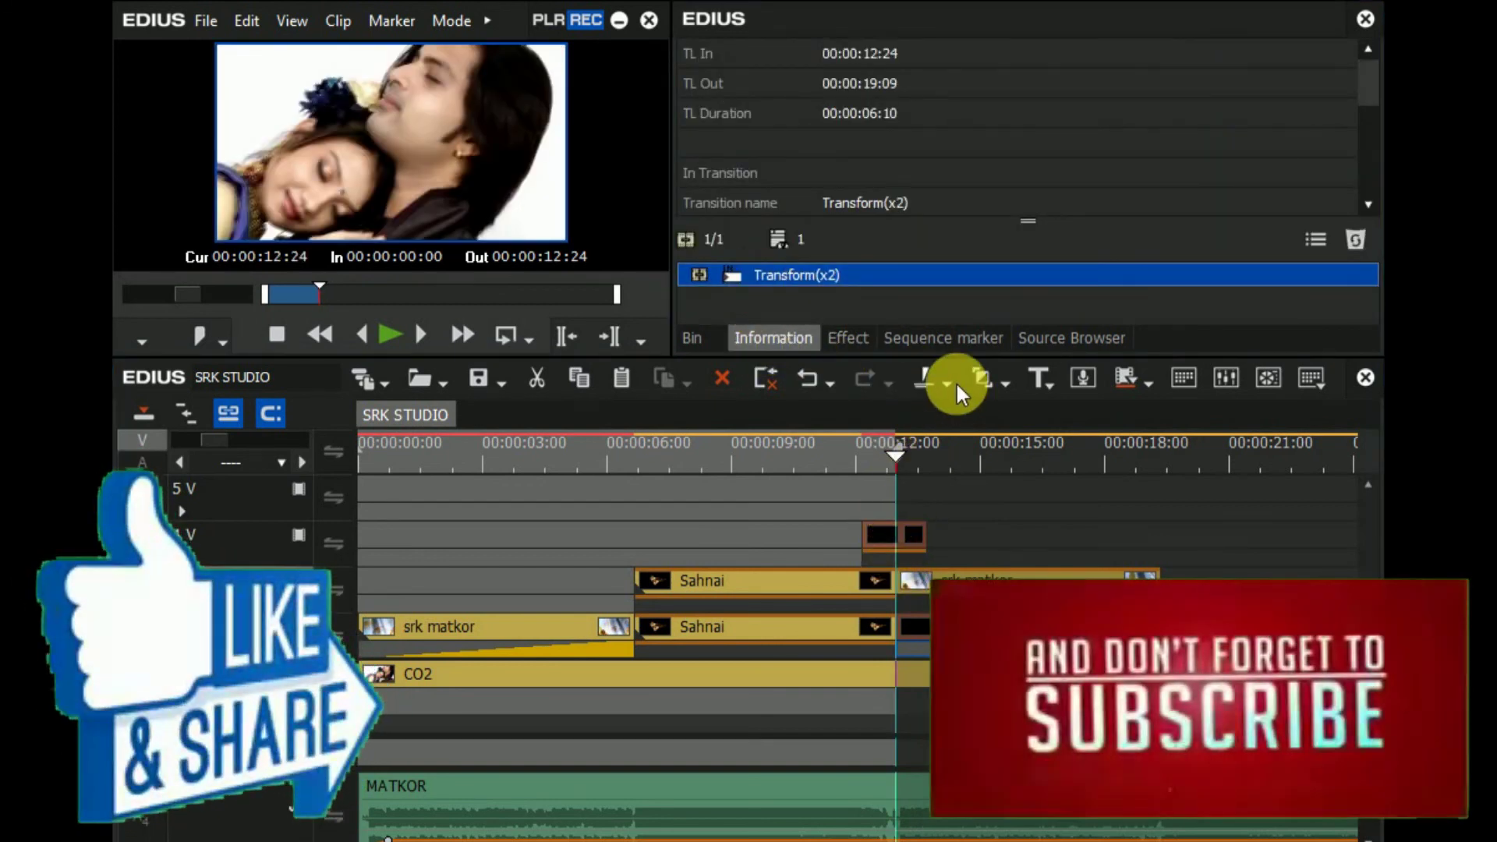
pyautogui.click(956, 381)
pyautogui.click(756, 151)
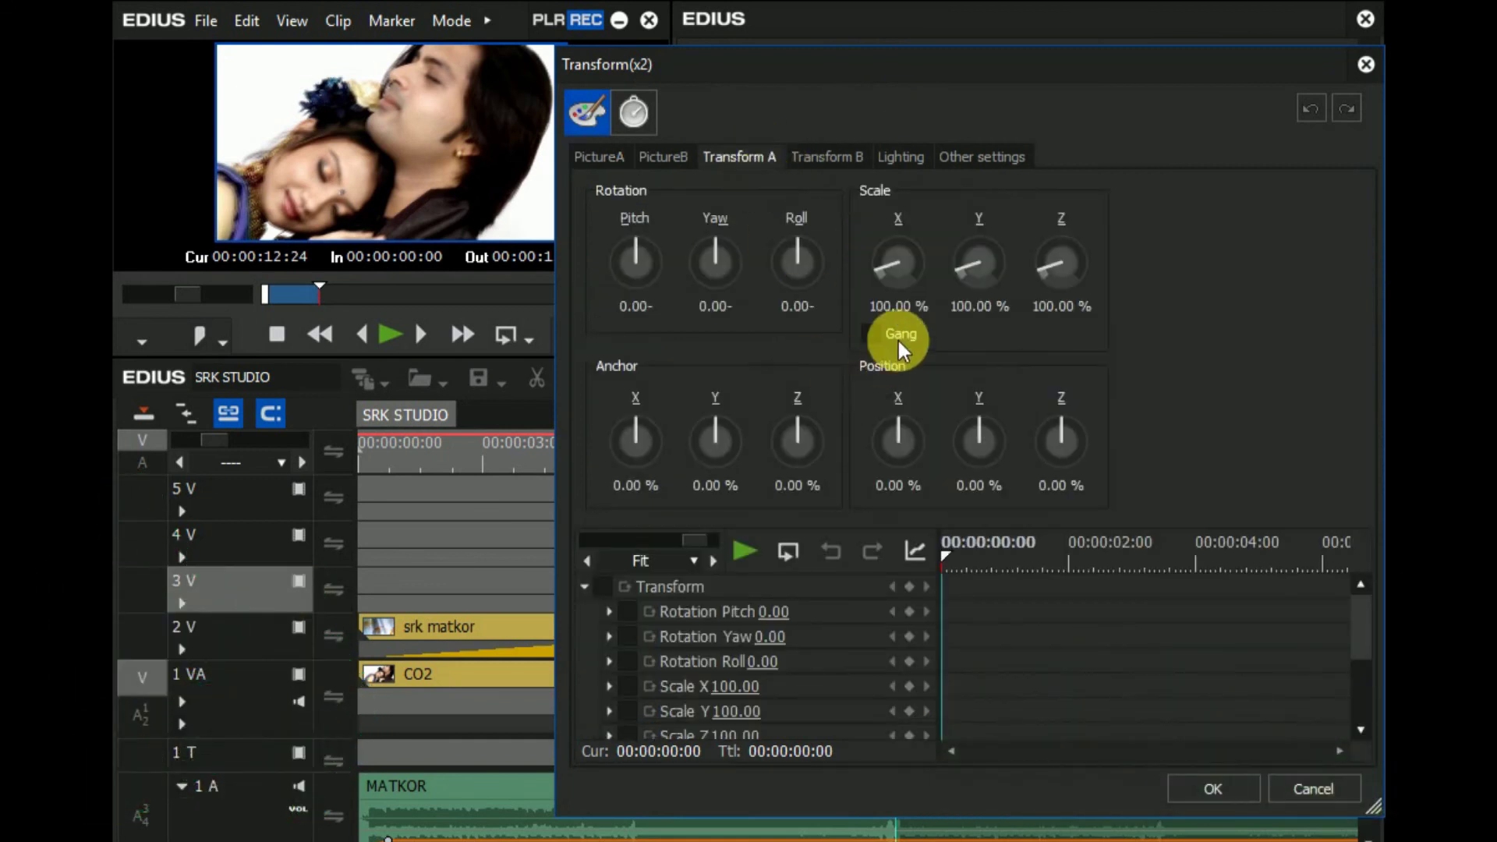
pyautogui.click(872, 334)
pyautogui.moveTo(893, 261); pyautogui.dragTo(893, 261)
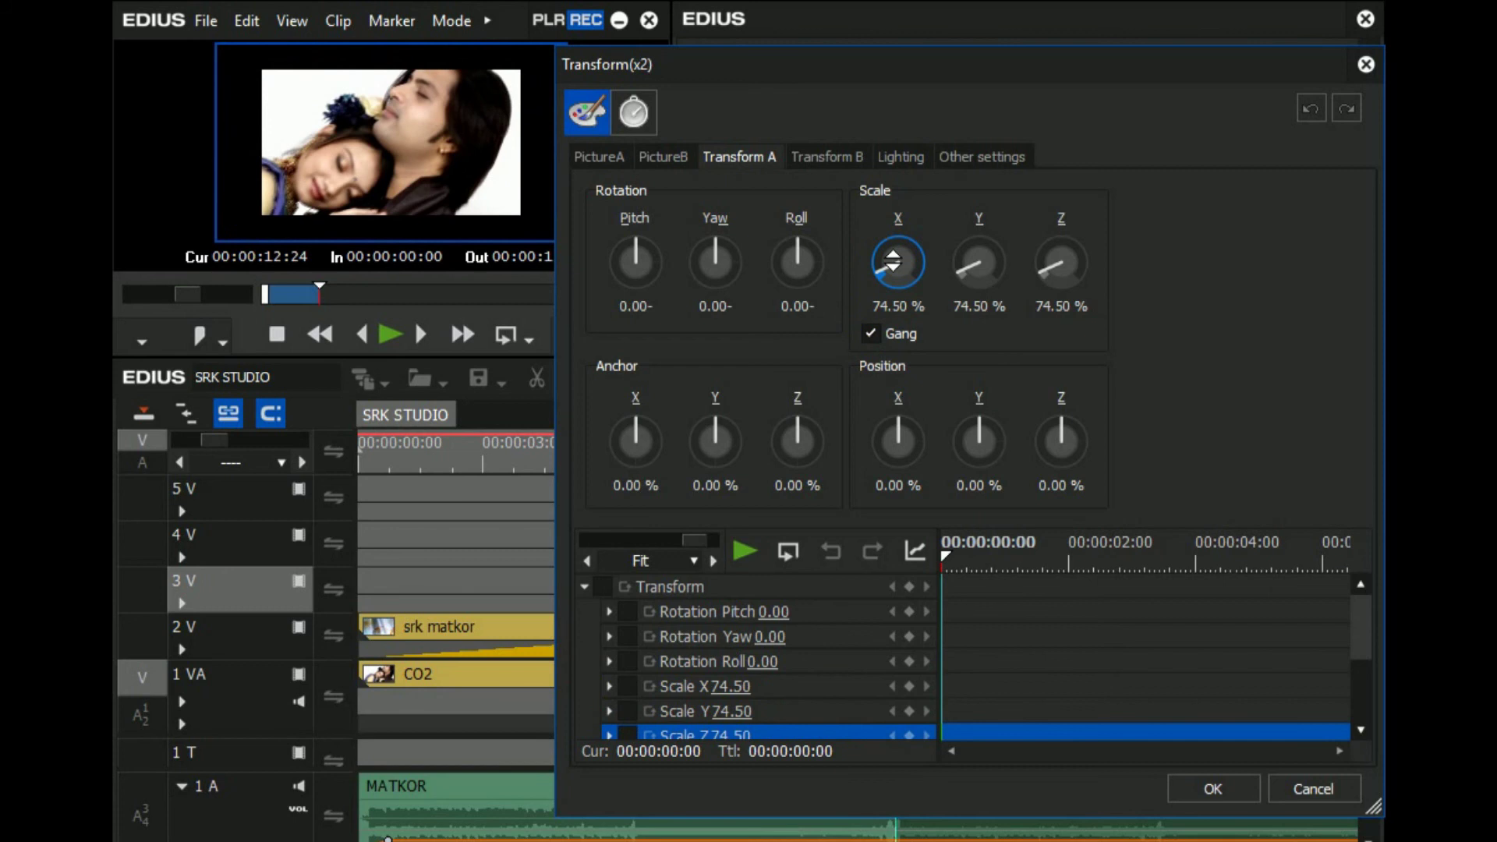
pyautogui.moveTo(893, 261); pyautogui.dragTo(893, 261)
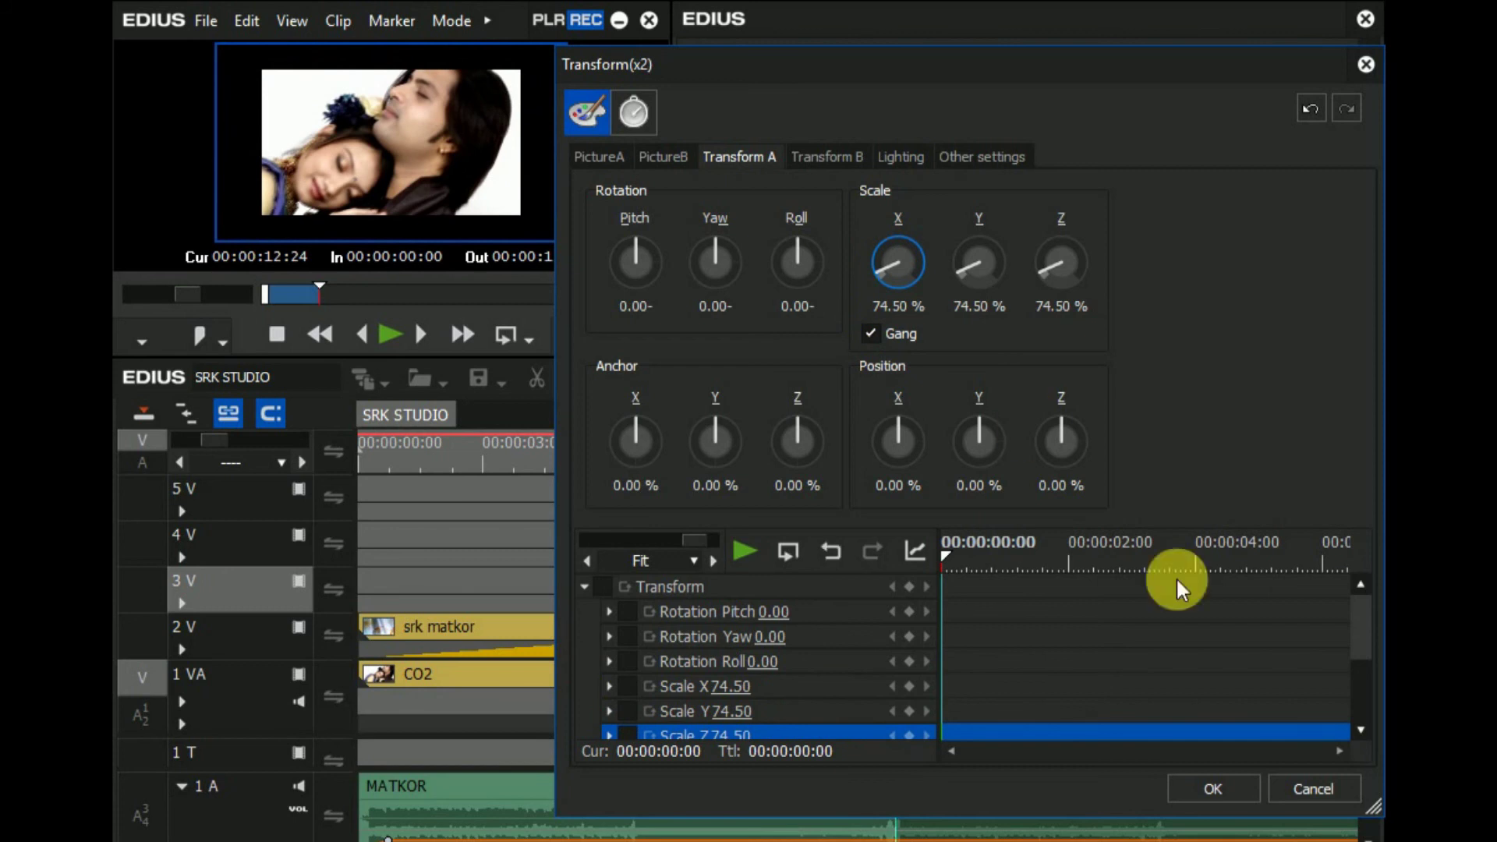
pyautogui.click(1313, 789)
# - Delete the Color Matte clip beneath the masked srk matkor clip from track 2 V
pyautogui.click(954, 476)
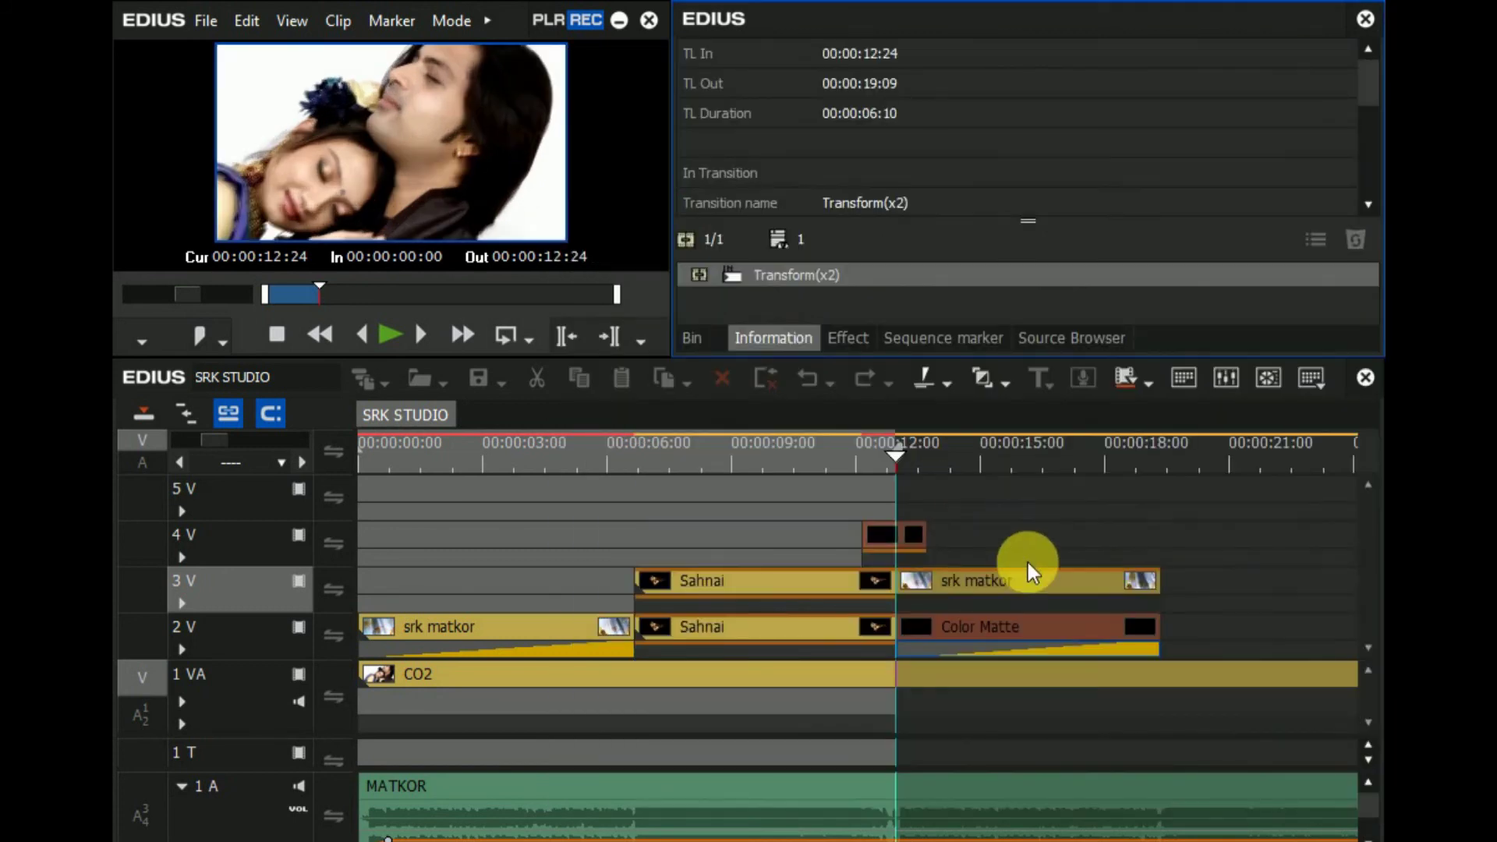
pyautogui.rightClick(1008, 626)
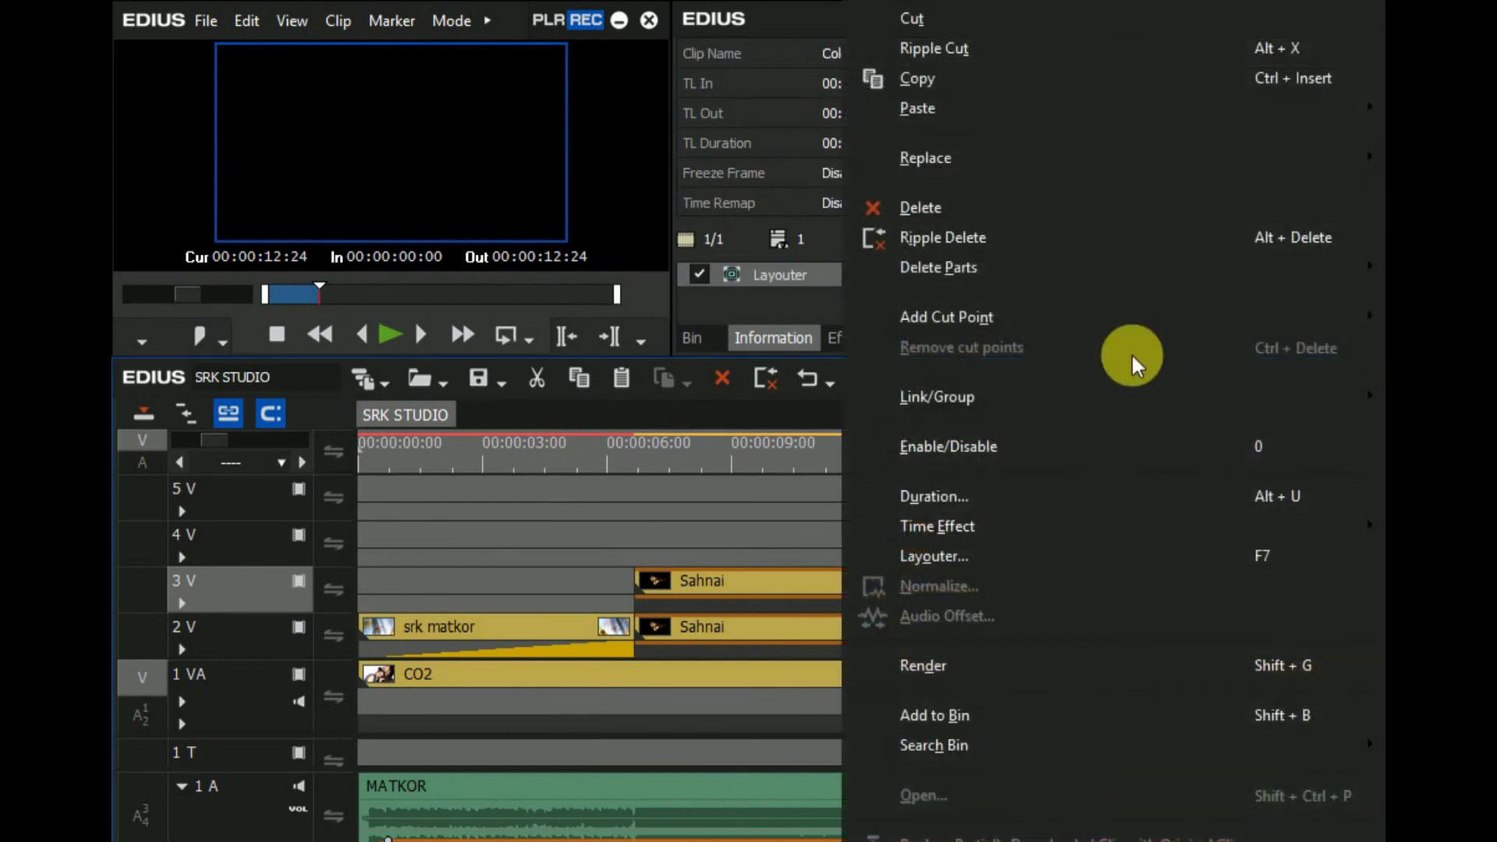
pyautogui.click(920, 204)
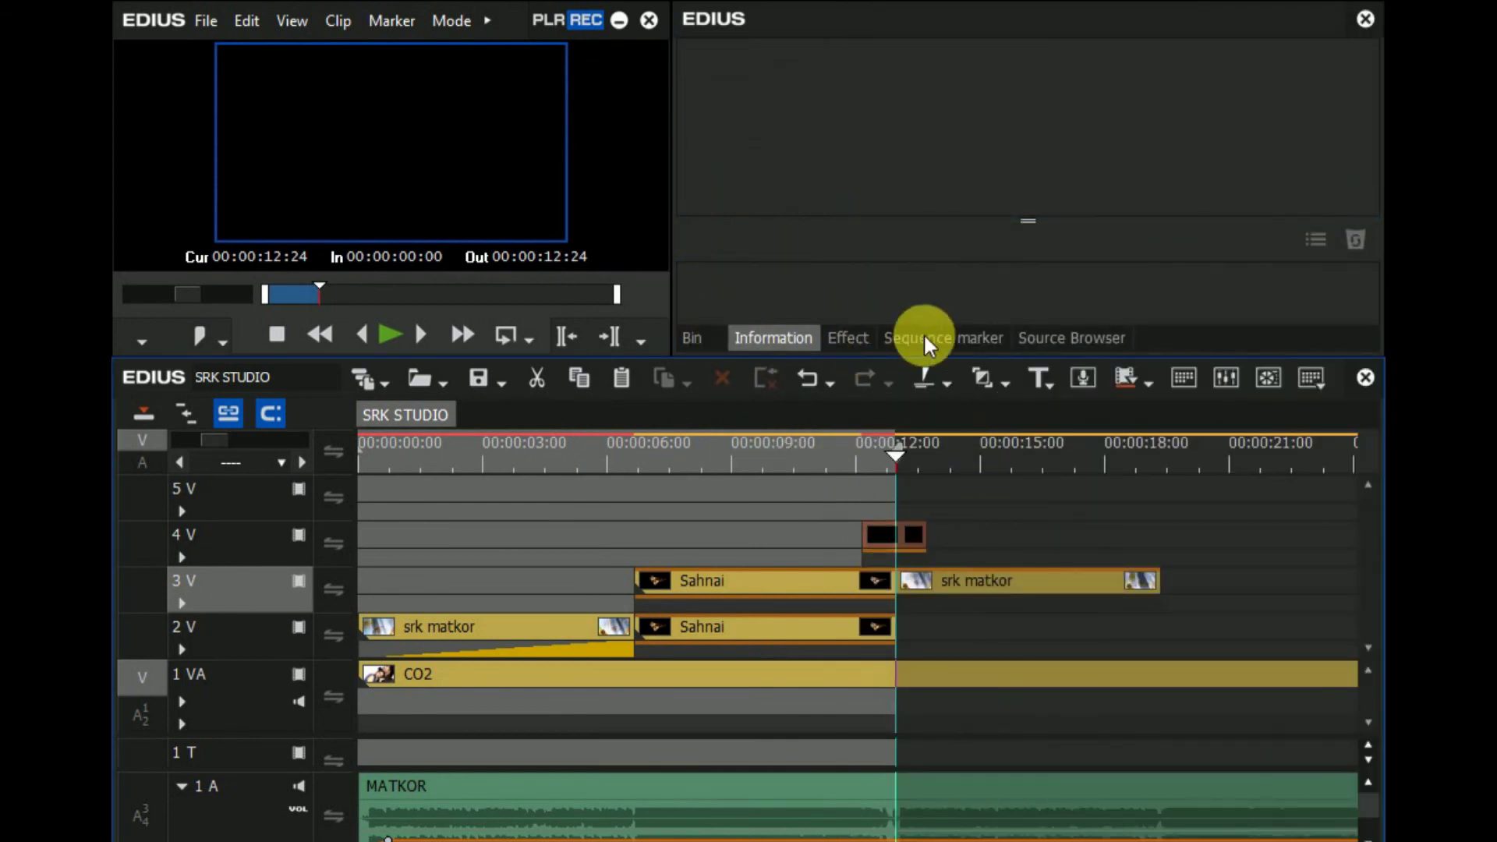
# - Apply Transform(x2) to the mixer of the masked srk matkor clip on 3 V, preview it, and return to 00:00:12:24
pyautogui.click(846, 338)
pyautogui.moveTo(1222, 117); pyautogui.dragTo(1186, 629)
pyautogui.click(960, 452)
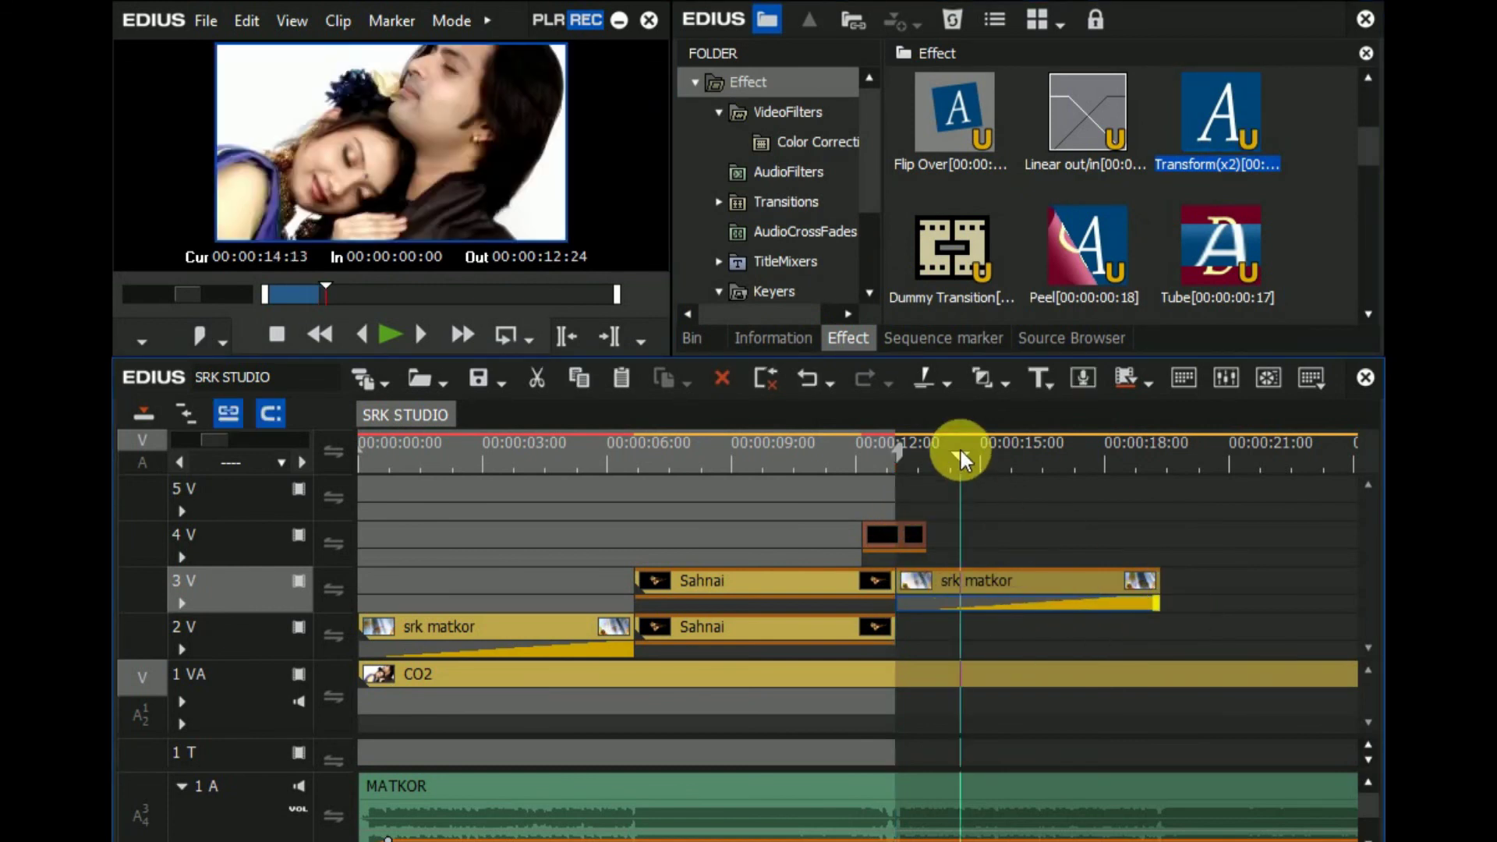
pyautogui.click(926, 456)
pyautogui.moveTo(910, 464); pyautogui.dragTo(901, 468)
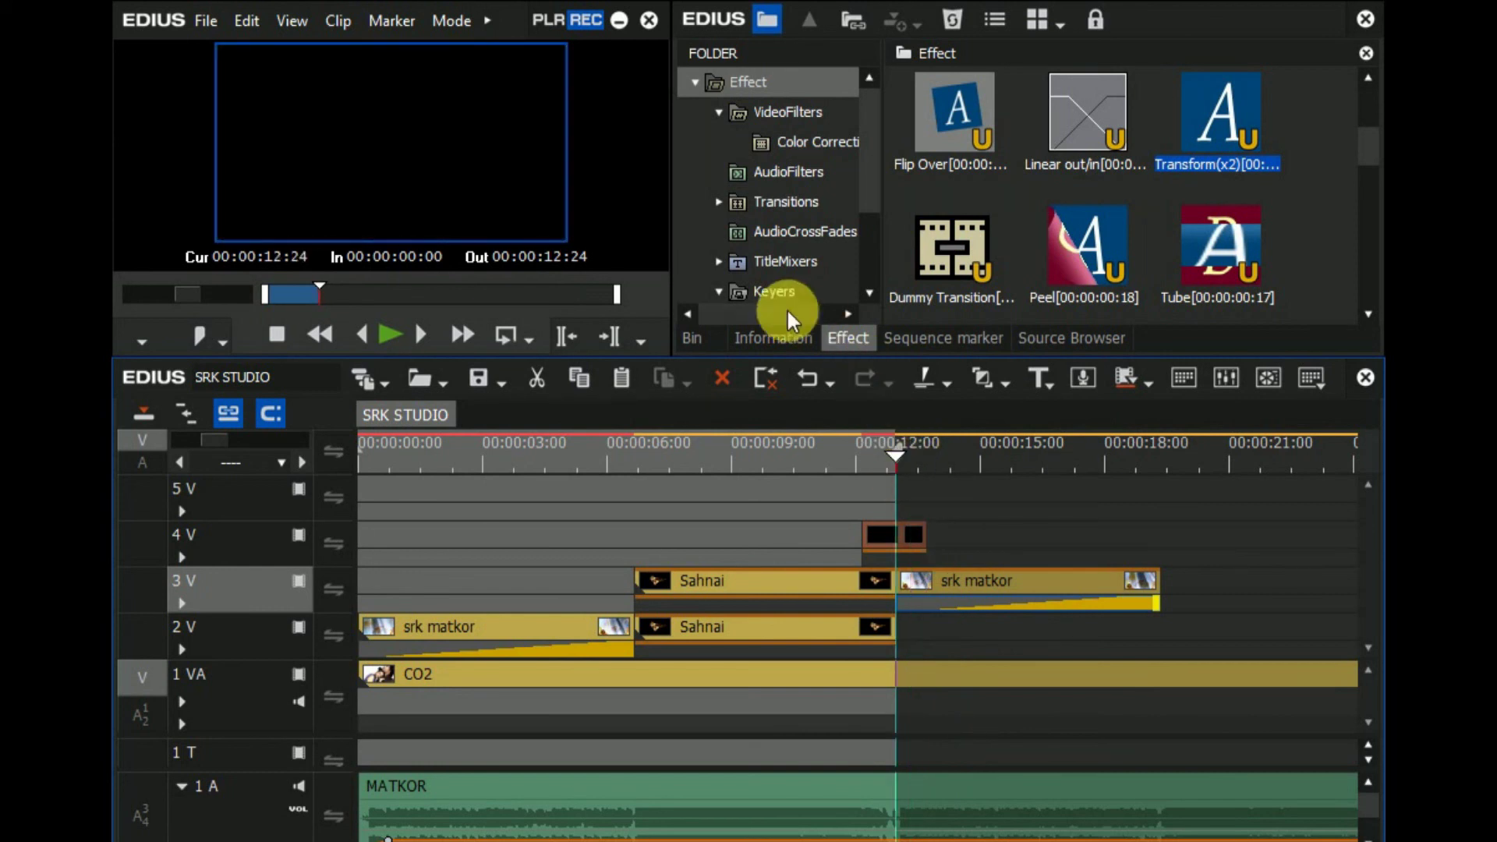
# - Open the Transform(x2) settings for Transform A and gang the scale axes, leaving keyframing off
pyautogui.click(770, 330)
pyautogui.doubleClick(770, 273)
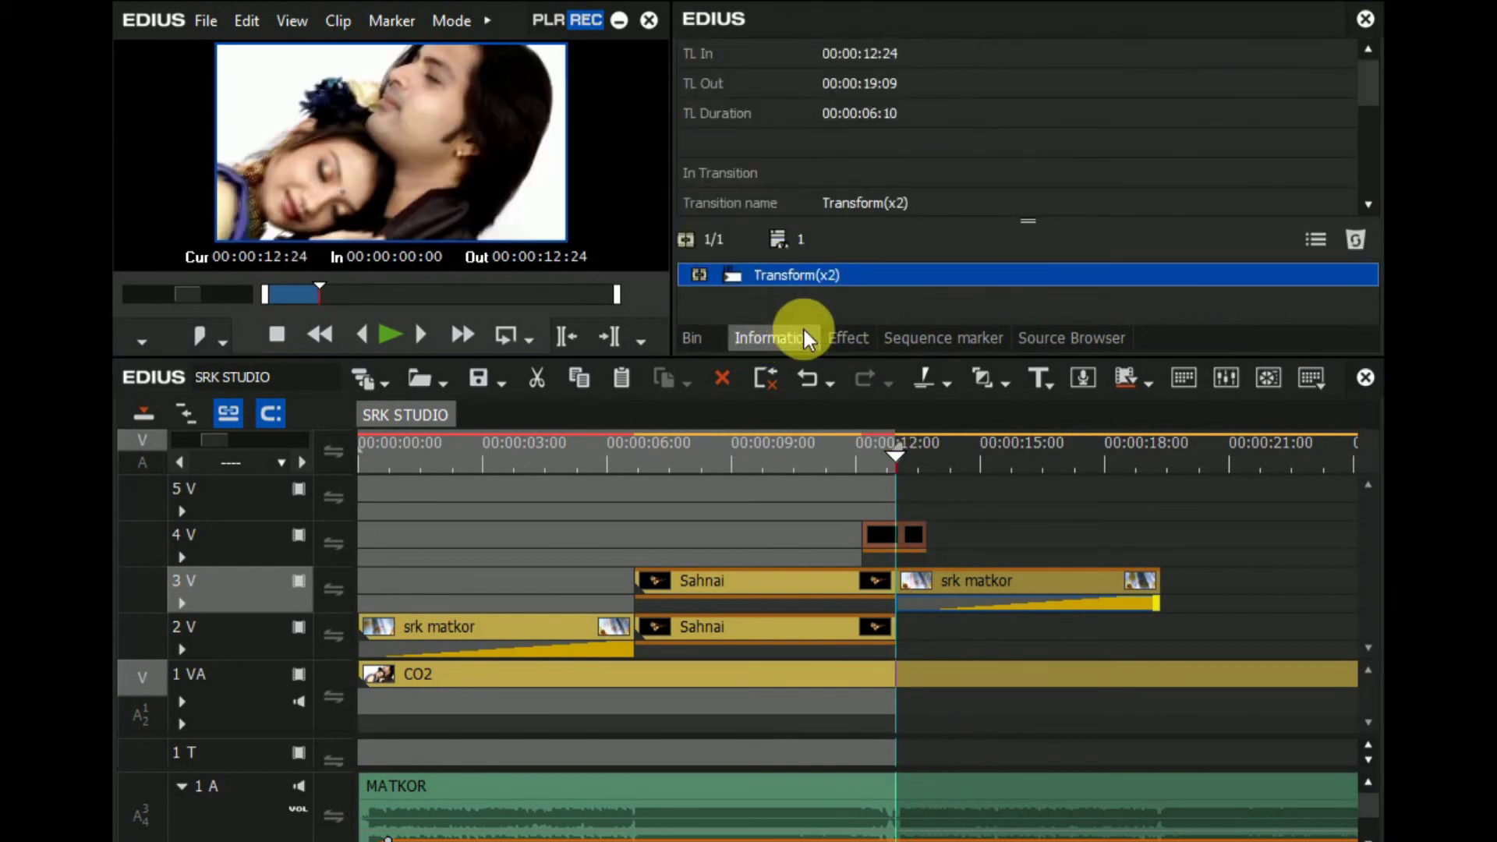
pyautogui.click(755, 158)
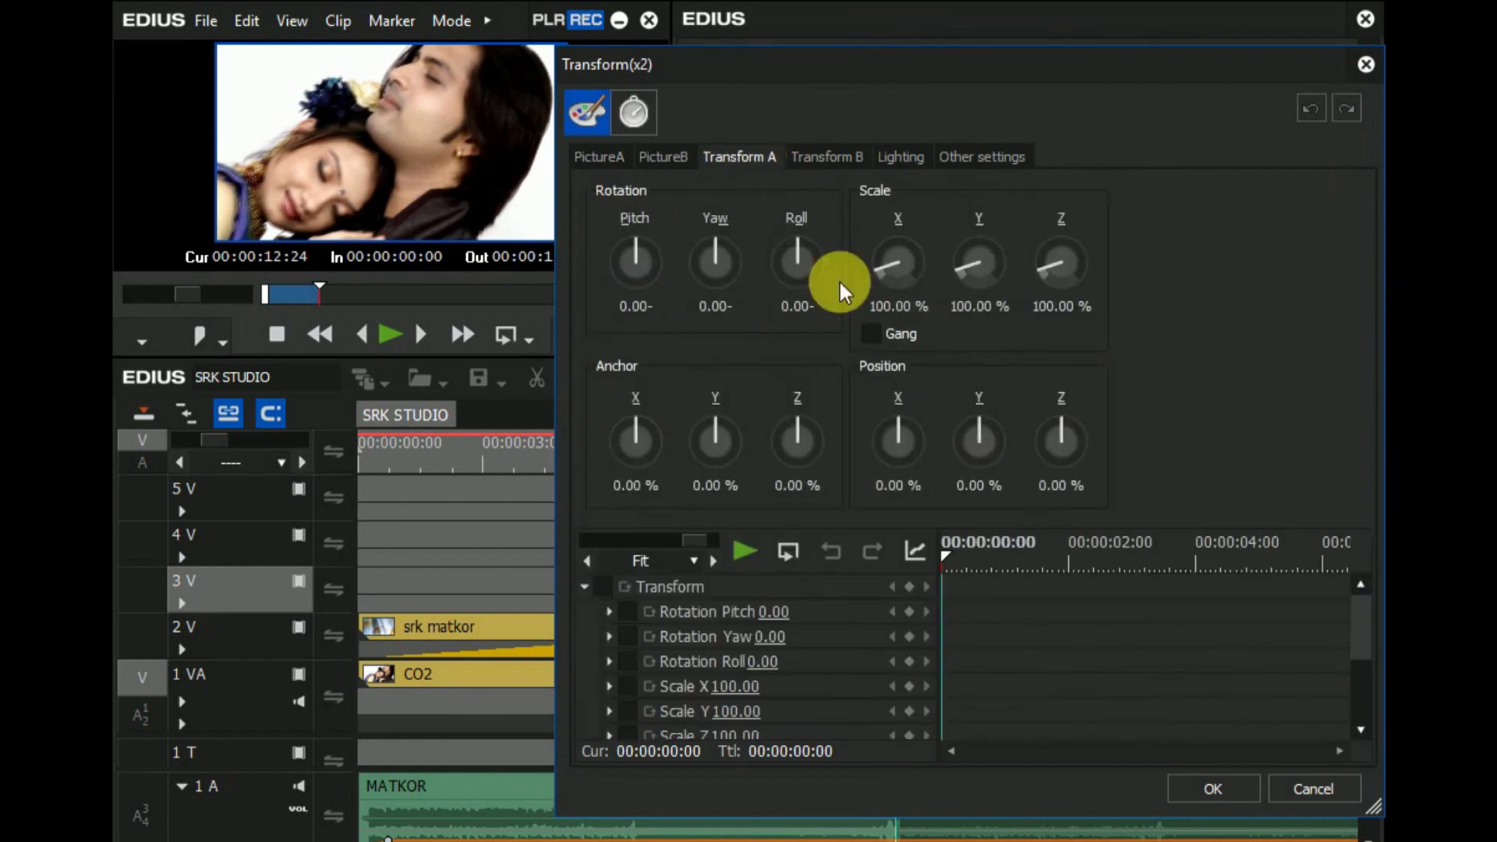
pyautogui.click(603, 587)
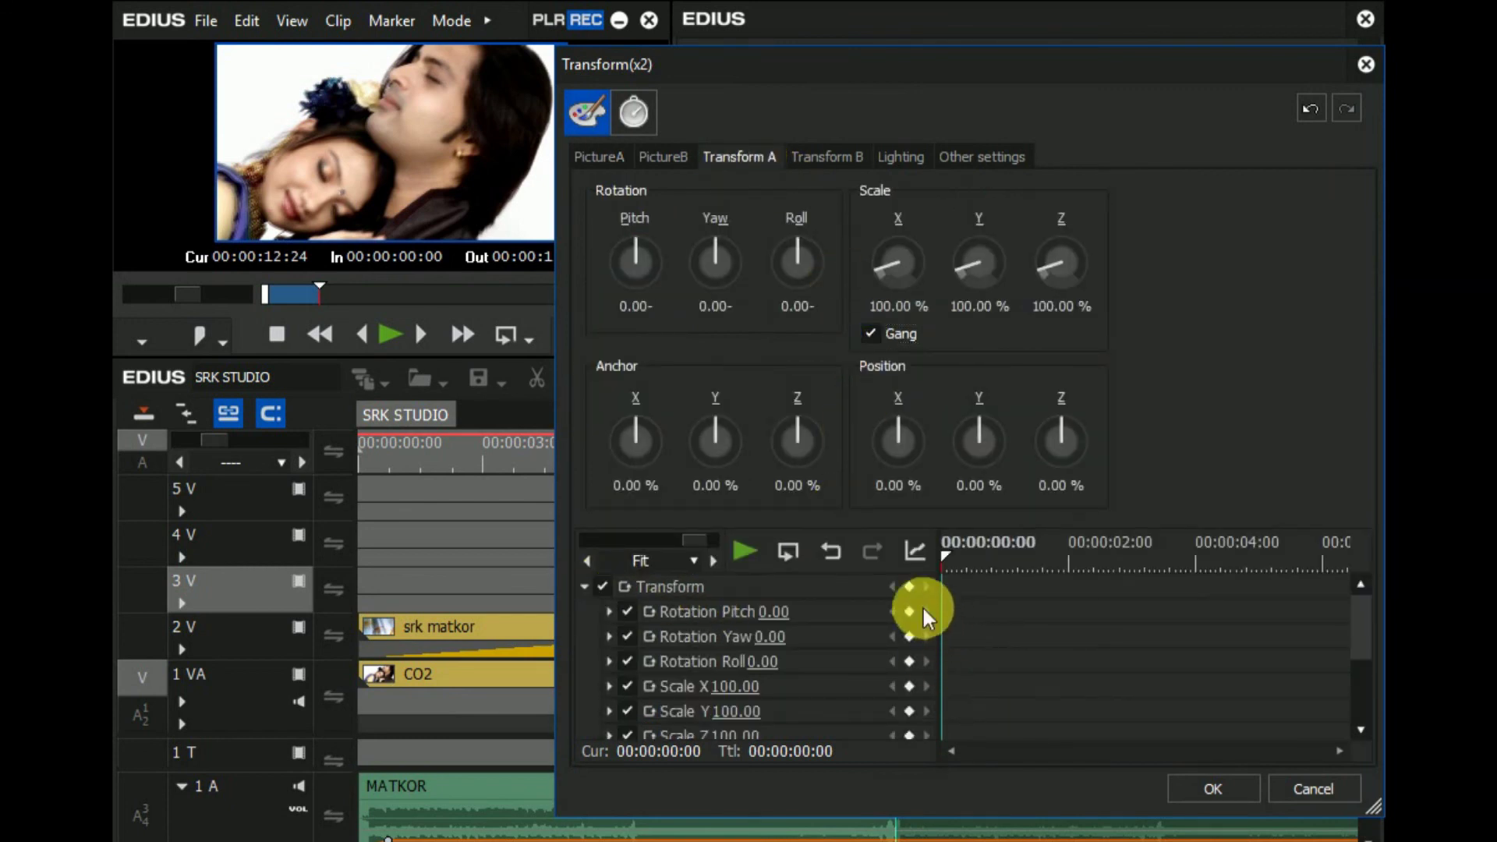
pyautogui.click(605, 587)
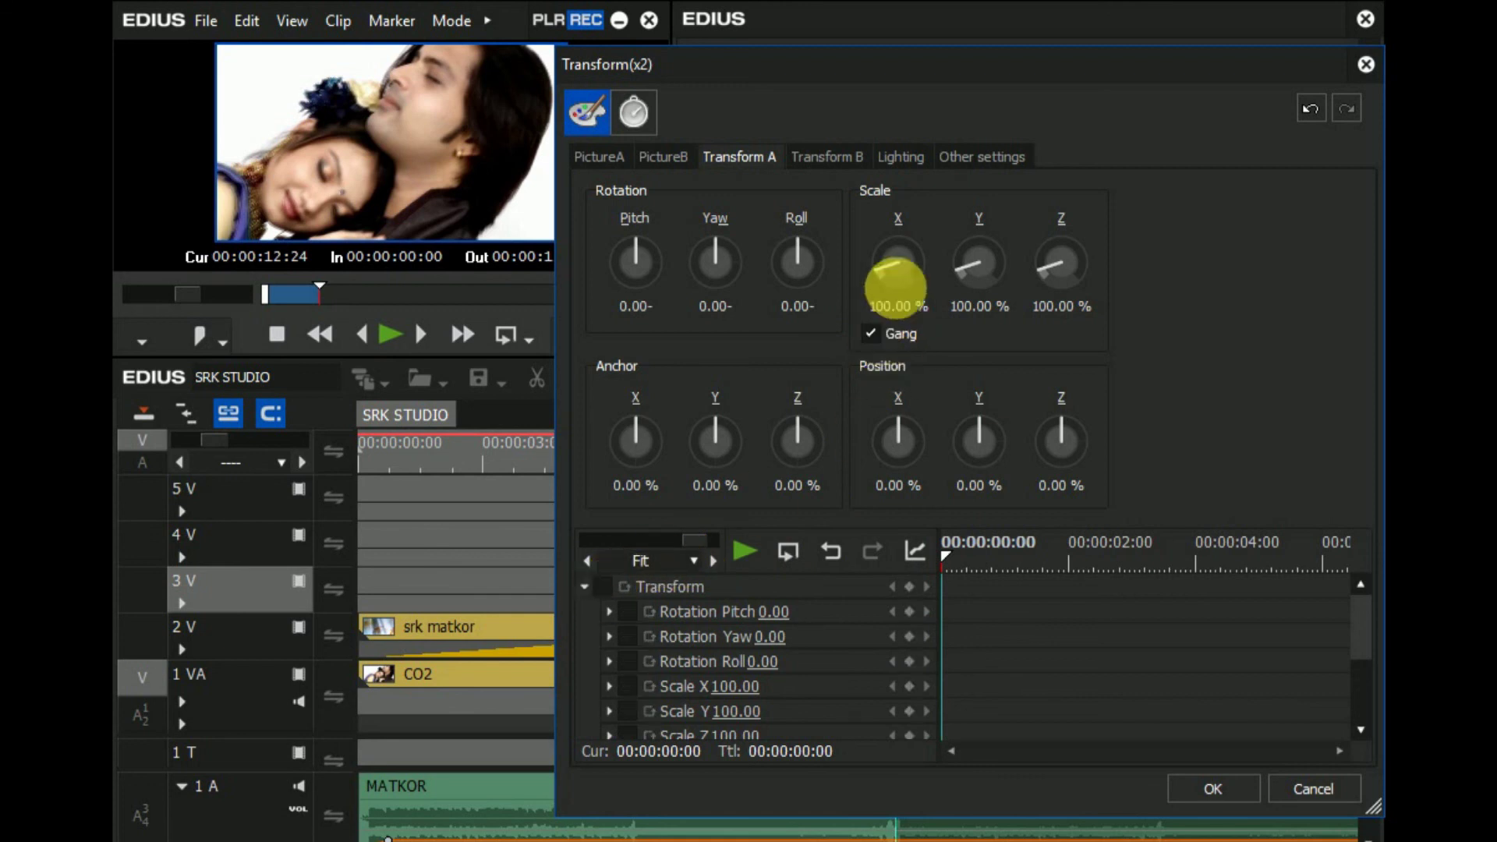
# - Set Transform A's scale to 81.30% and its position to X +2.00%, Y +8.00%, apply the settings and preview the photo
pyautogui.moveTo(896, 279); pyautogui.dragTo(898, 275)
pyautogui.moveTo(901, 435); pyautogui.dragTo(898, 437)
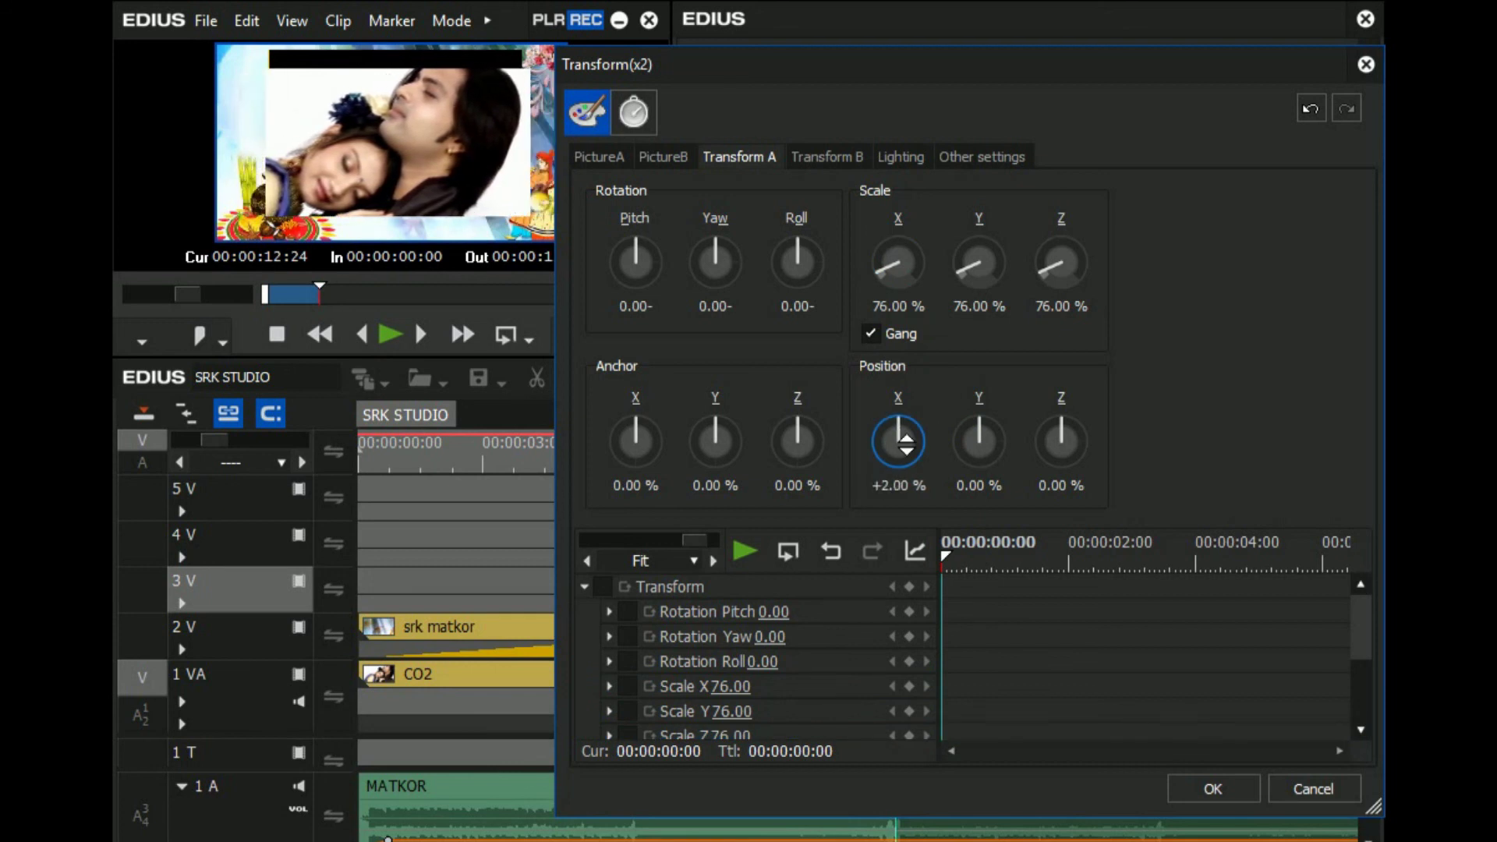
pyautogui.moveTo(987, 454); pyautogui.dragTo(987, 443)
pyautogui.moveTo(903, 273); pyautogui.dragTo(896, 262)
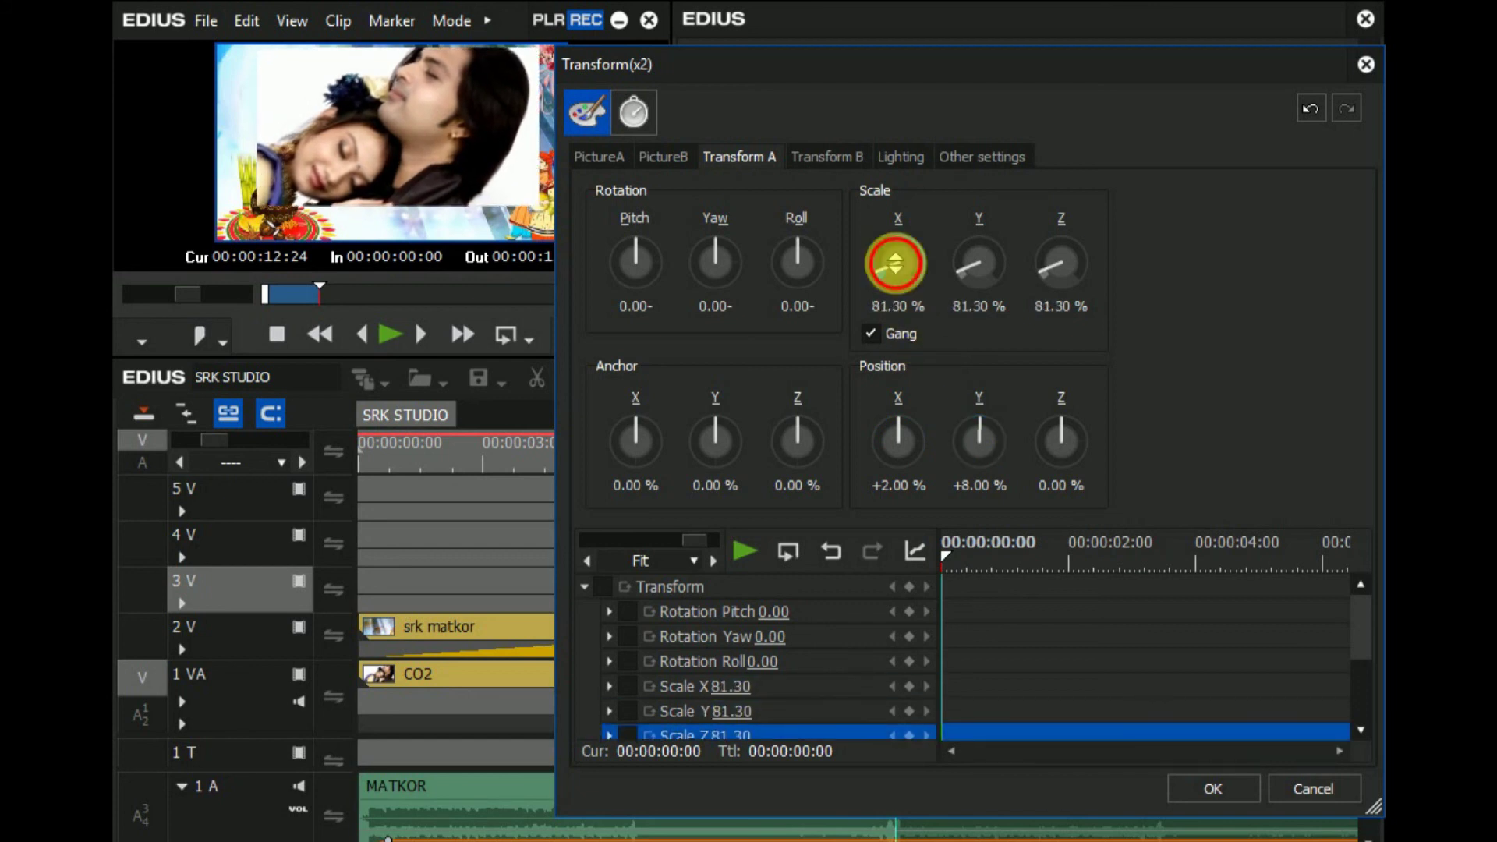
pyautogui.click(1201, 787)
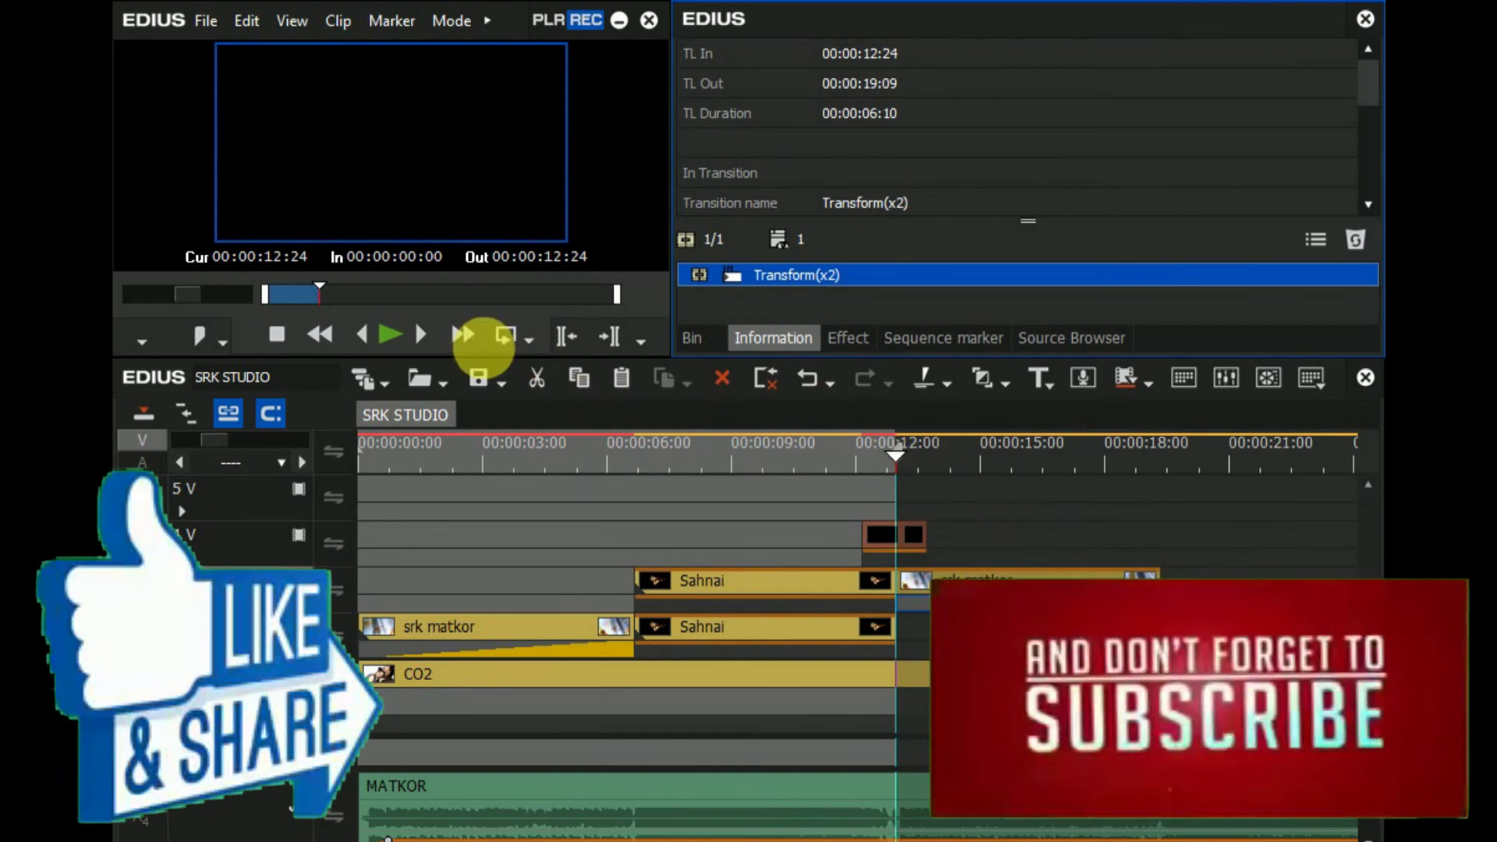
pyautogui.click(389, 335)
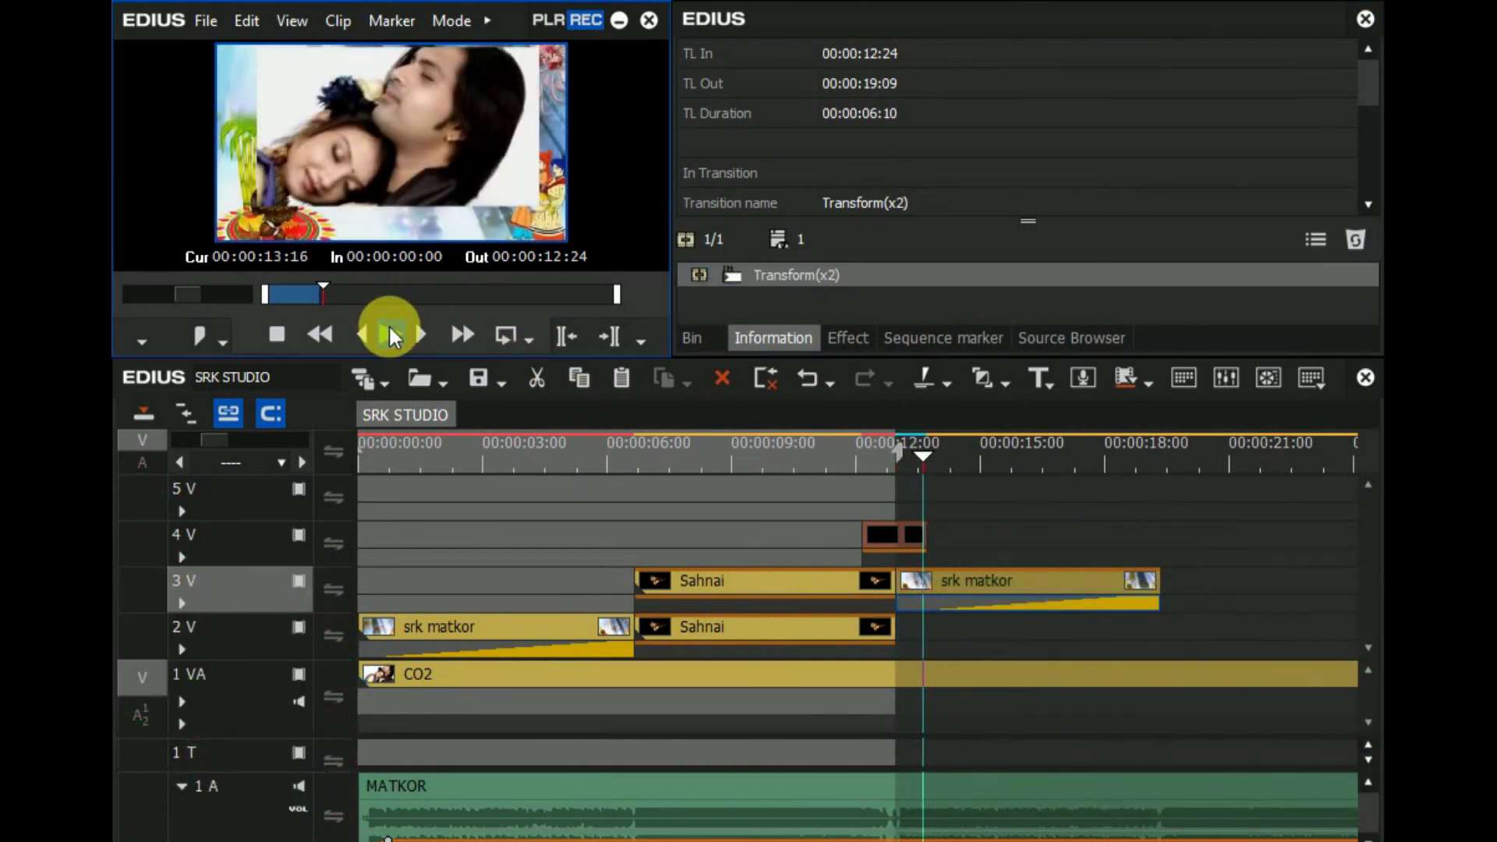
pyautogui.click(390, 335)
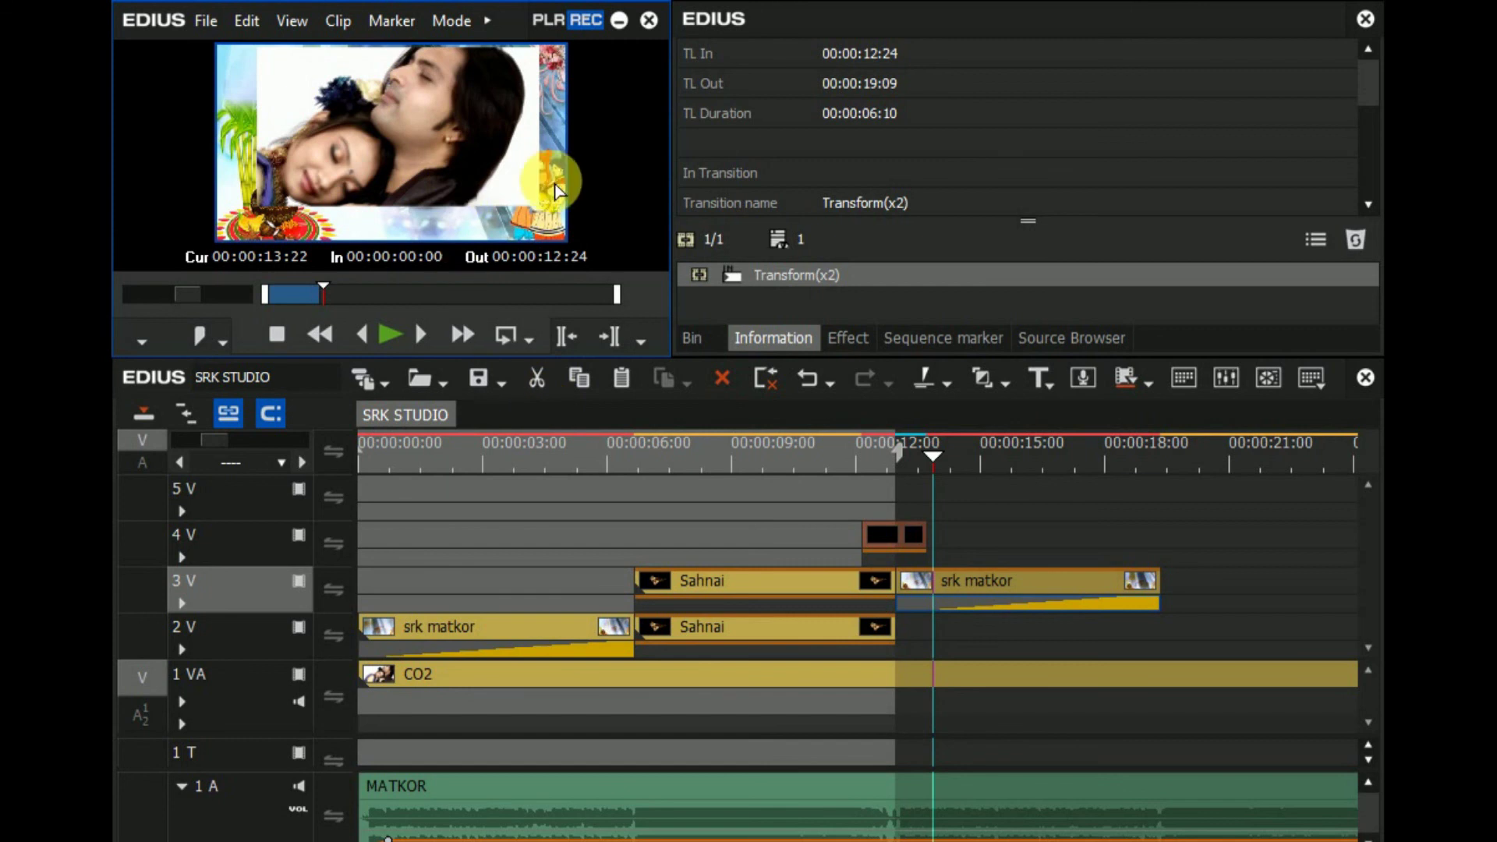
# - Add the Color Matte to track 2 V at 00:00:12:24 and stretch it to match the masked srk matkor clip's end
pyautogui.click(727, 340)
pyautogui.moveTo(914, 230); pyautogui.dragTo(909, 635)
pyautogui.moveTo(1099, 630); pyautogui.dragTo(1193, 606)
pyautogui.click(1008, 600)
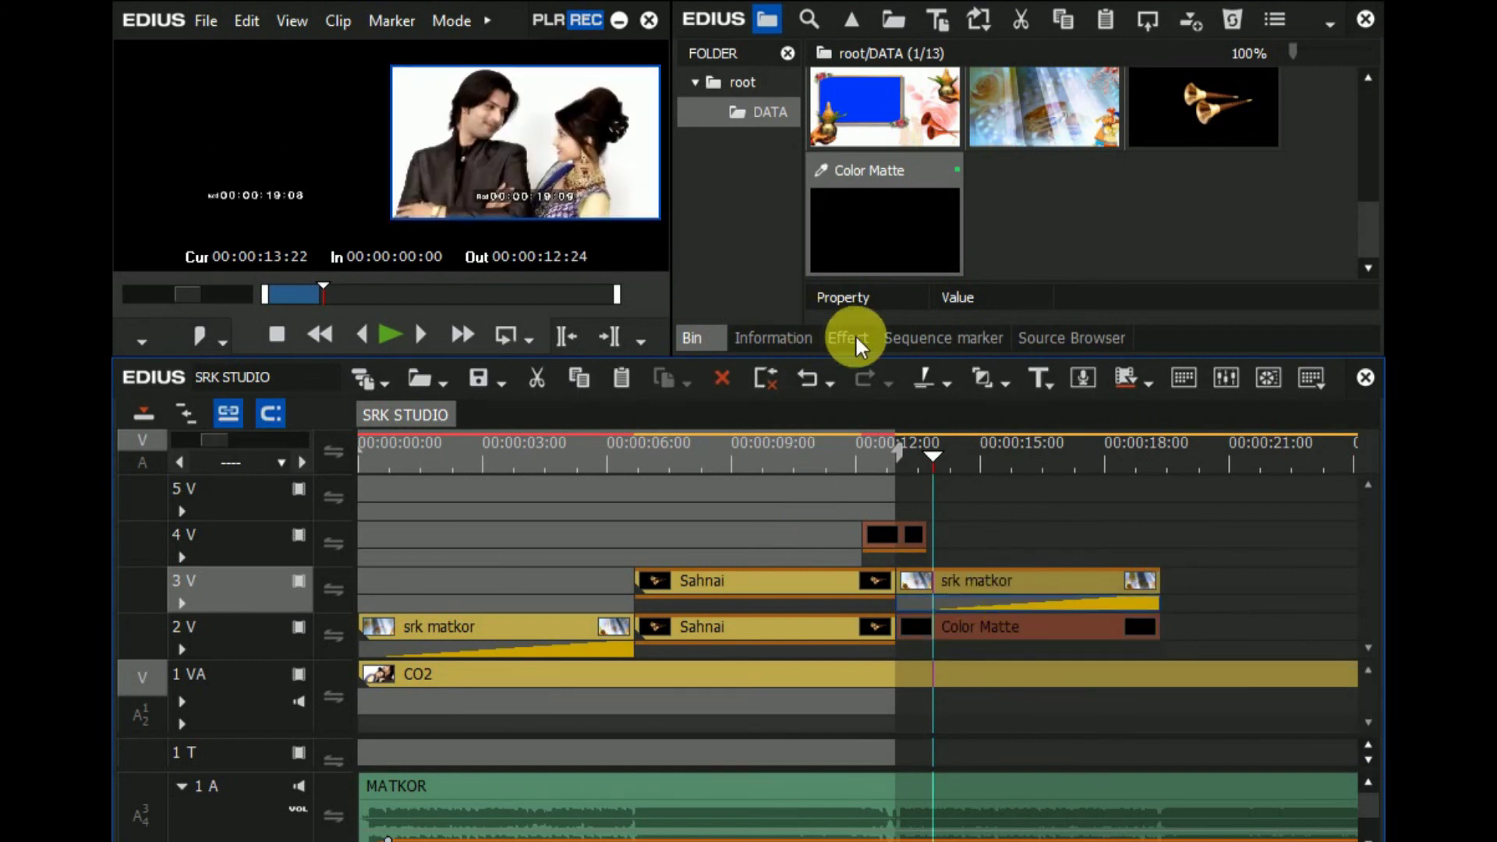
# - Copy the configured Transform(x2) from the srk matkor clip on 3 V to the Color Matte's mixer and delete it from srk matkor
pyautogui.click(768, 338)
pyautogui.click(1012, 602)
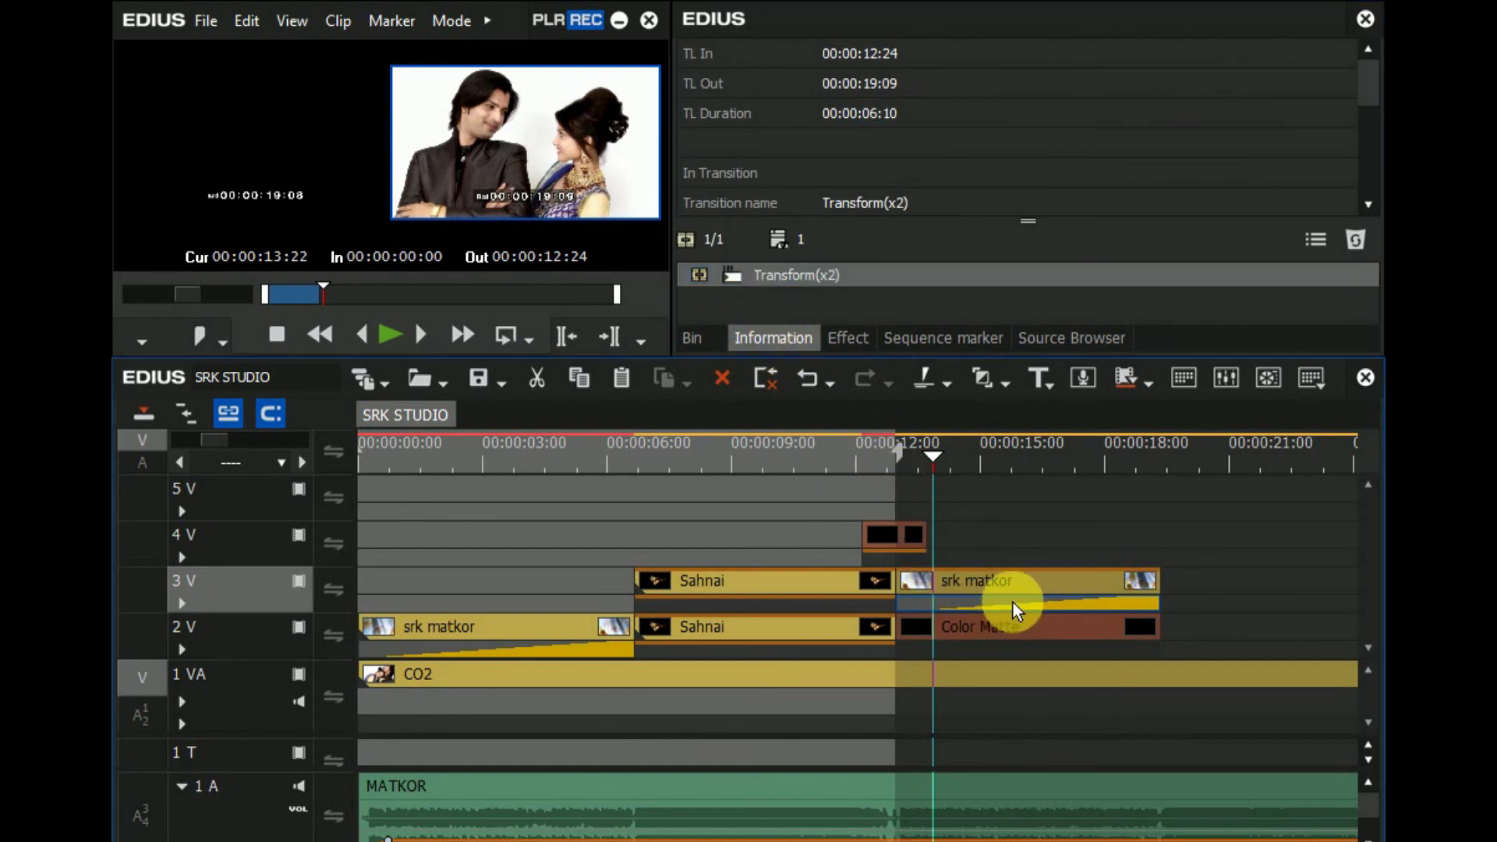
pyautogui.click(714, 273)
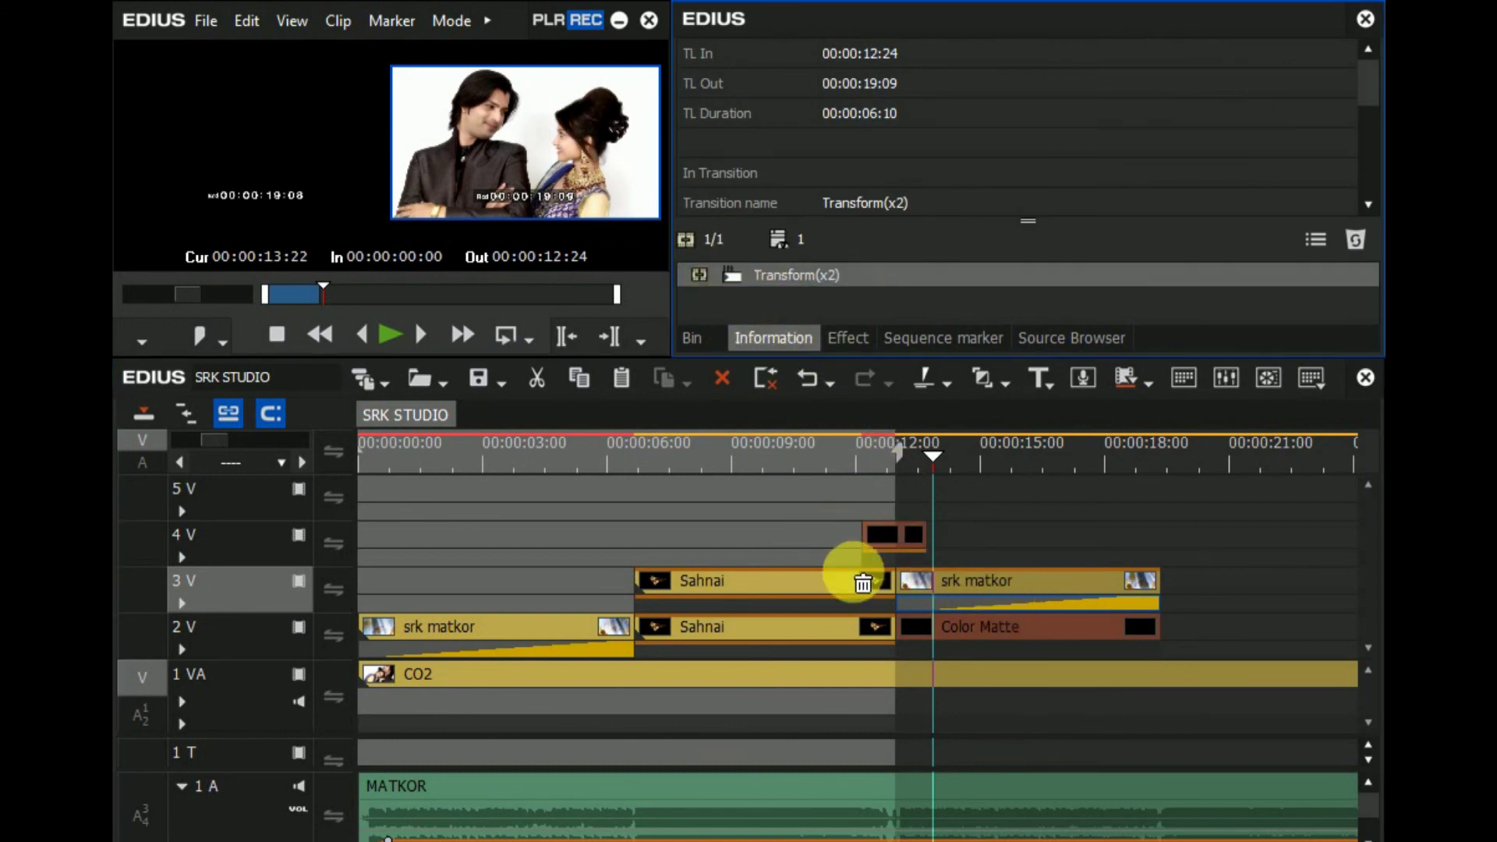
pyautogui.click(914, 652)
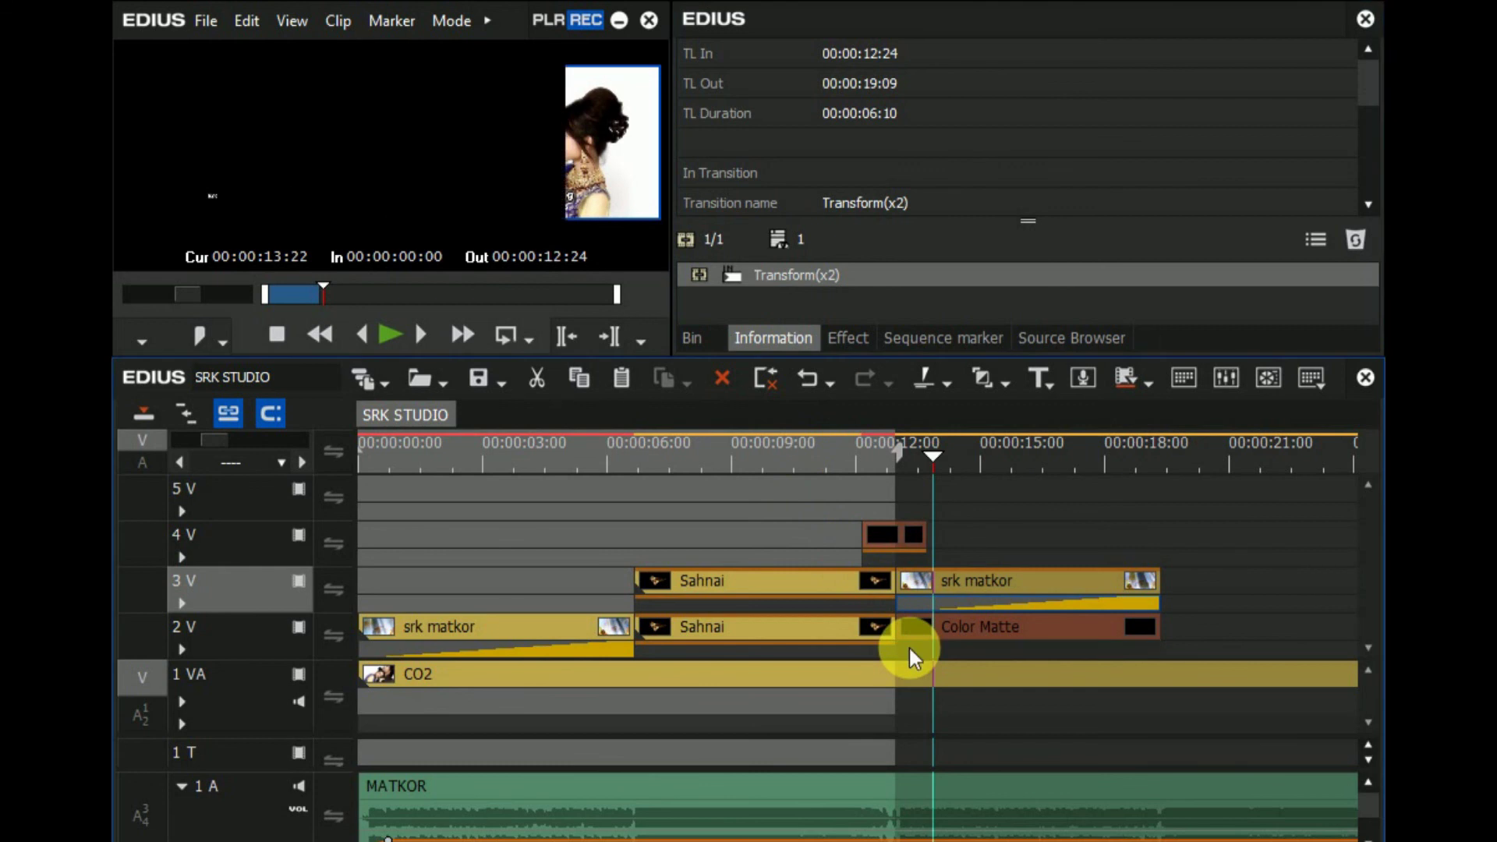
pyautogui.click(1004, 602)
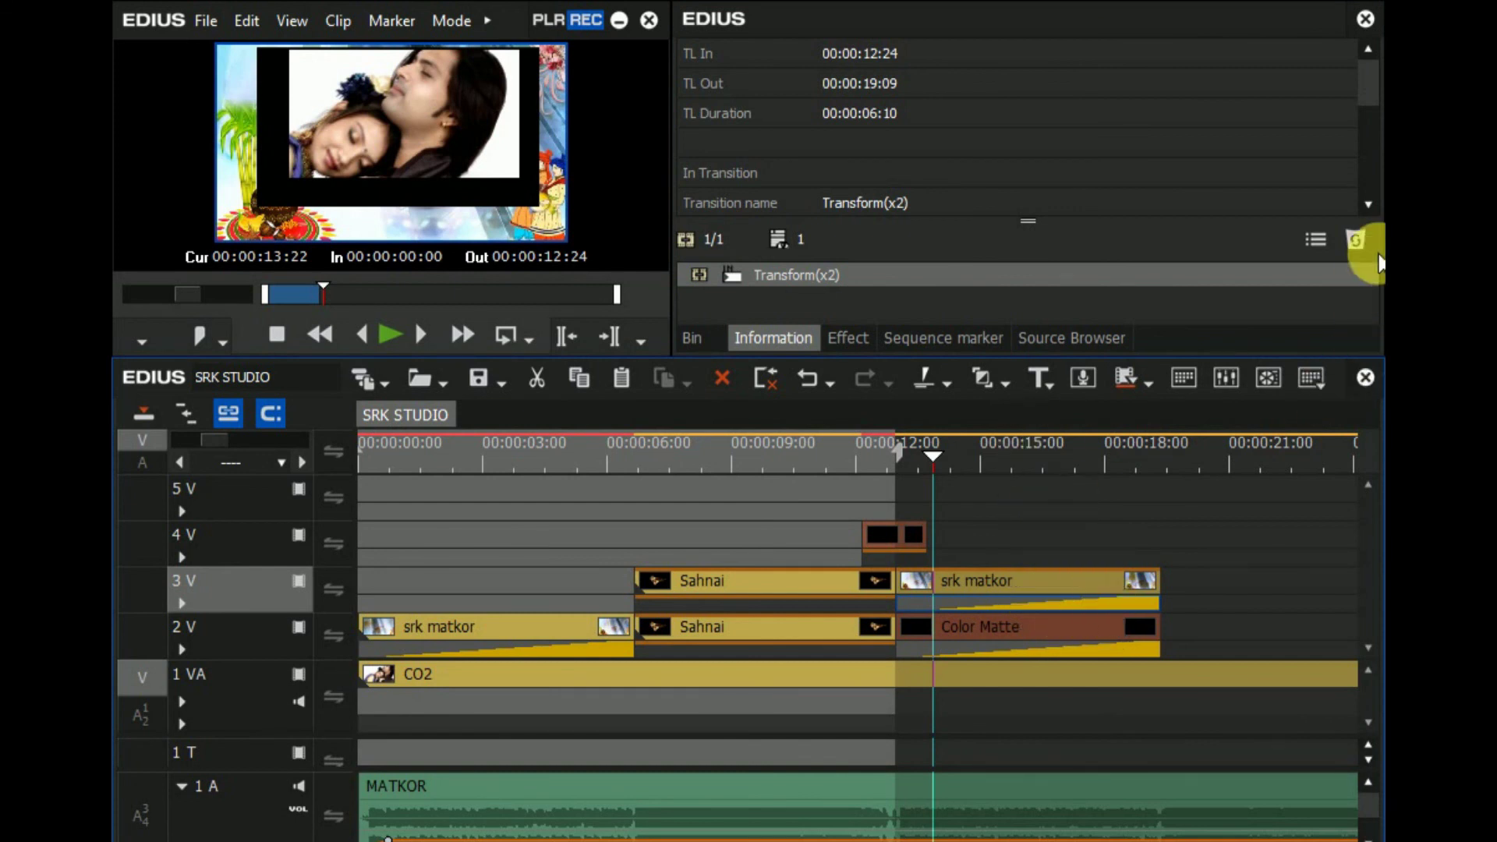
pyautogui.click(1356, 239)
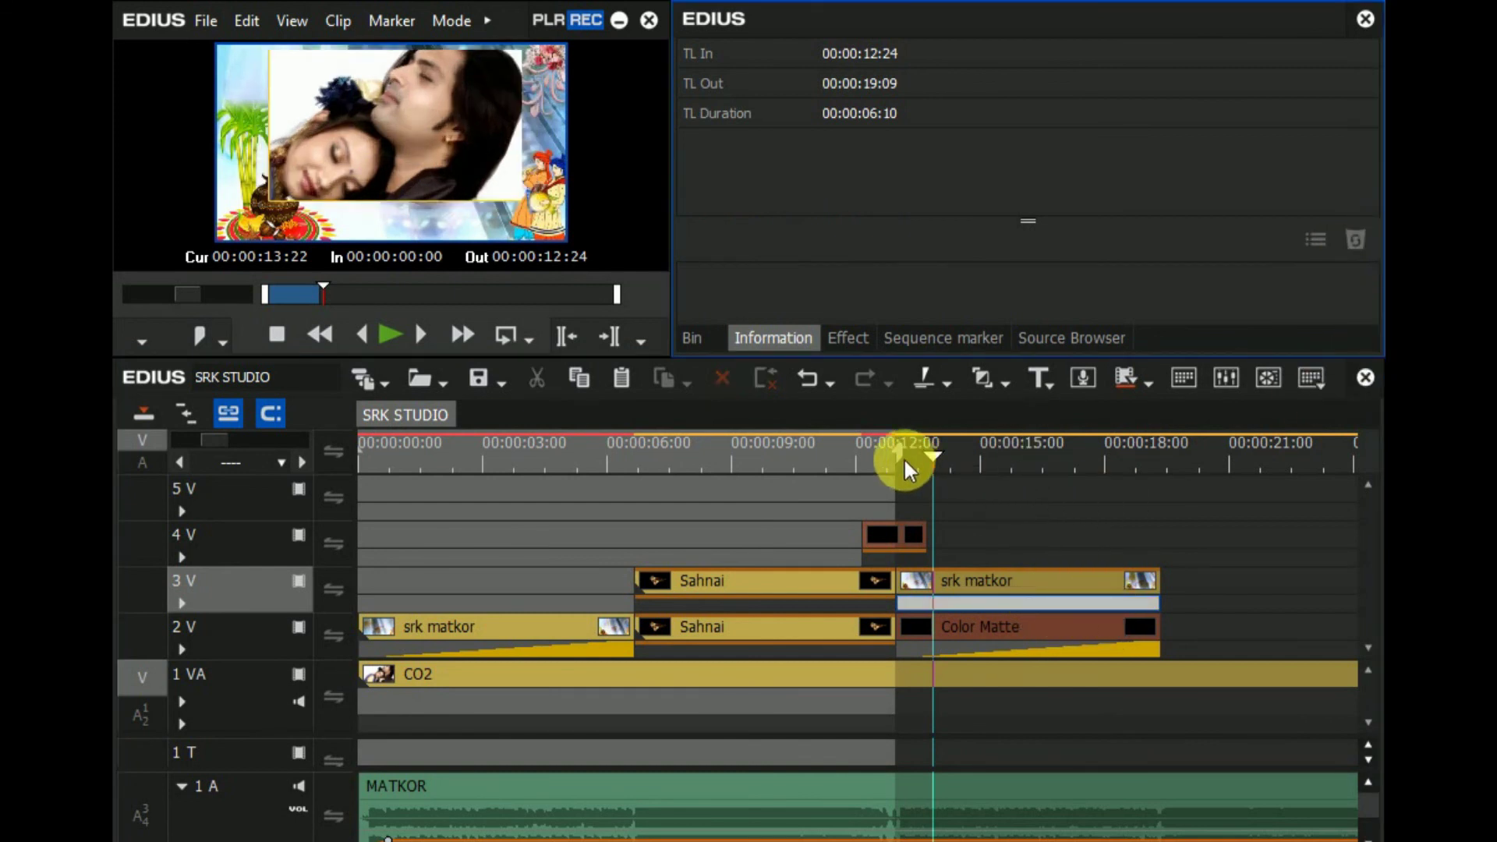
# - Return the playhead to 00:00:12:24 and preview the framed photo section in full screen
pyautogui.moveTo(923, 463); pyautogui.dragTo(920, 461)
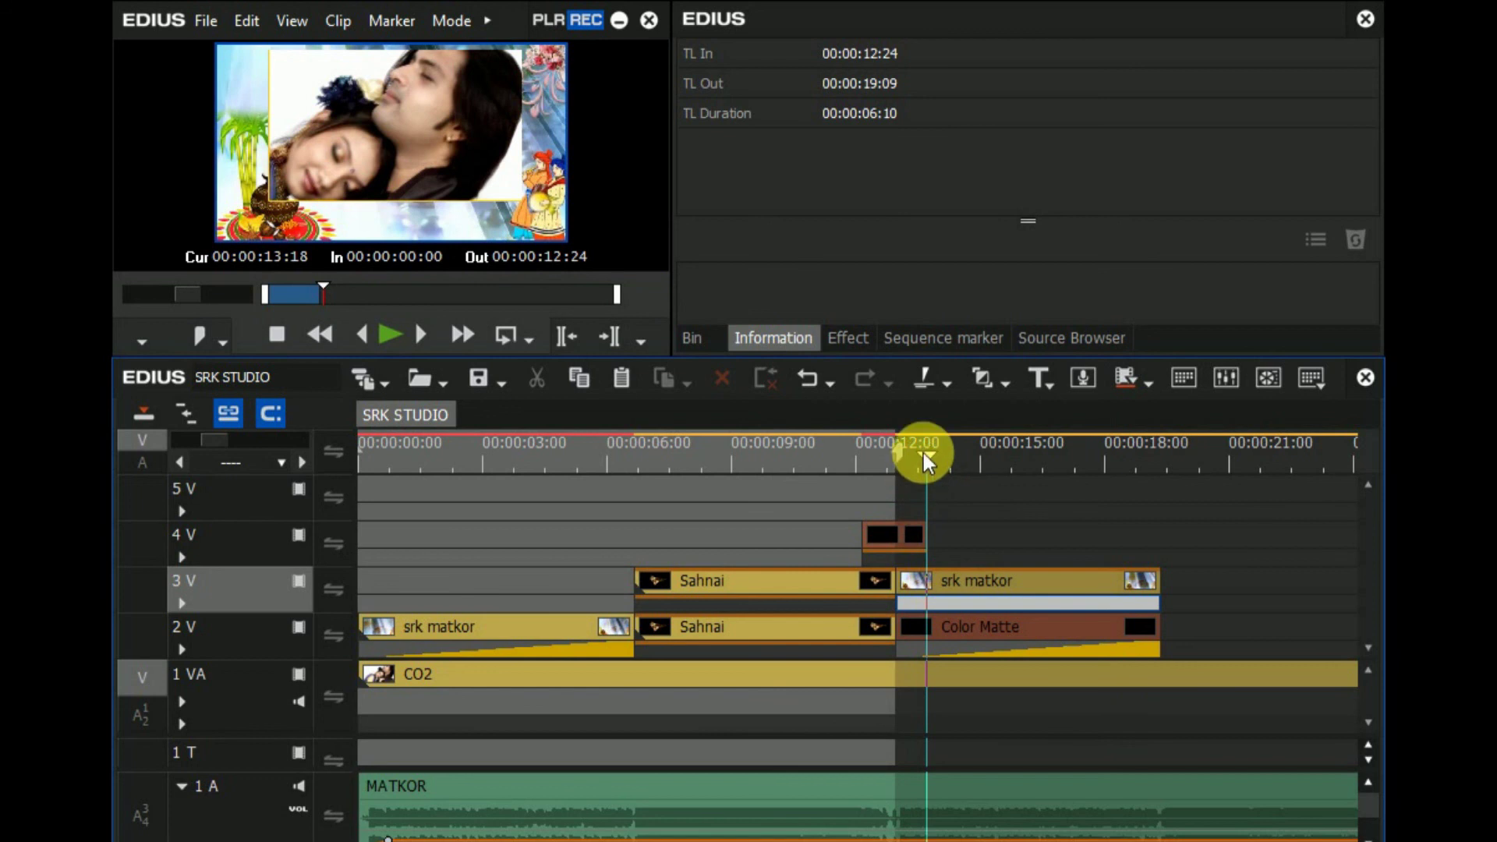
pyautogui.press('pageup')
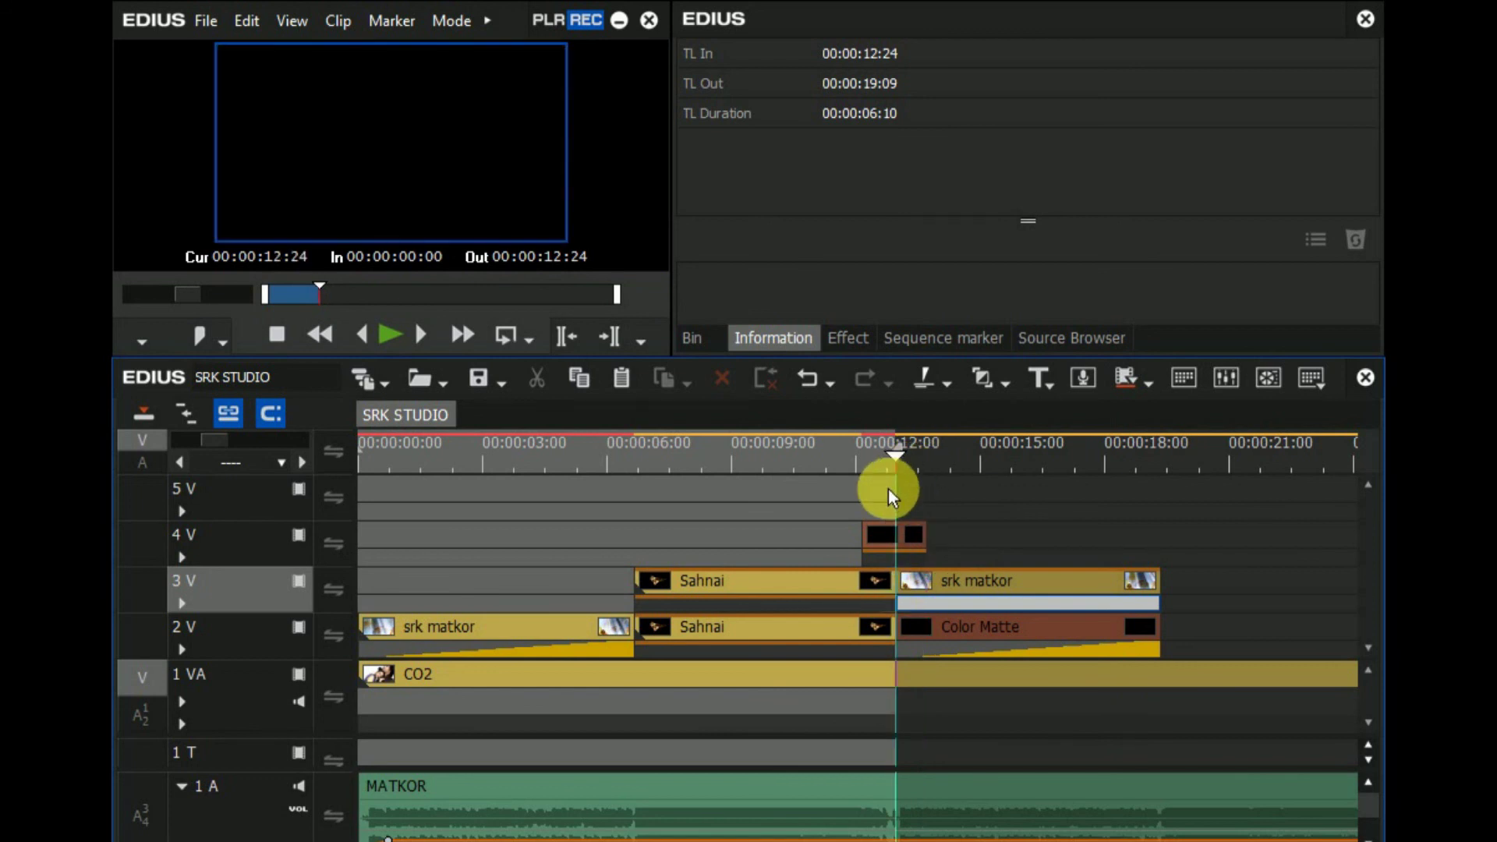
pyautogui.click(384, 335)
pyautogui.hotkey('ctrl', 'F11')
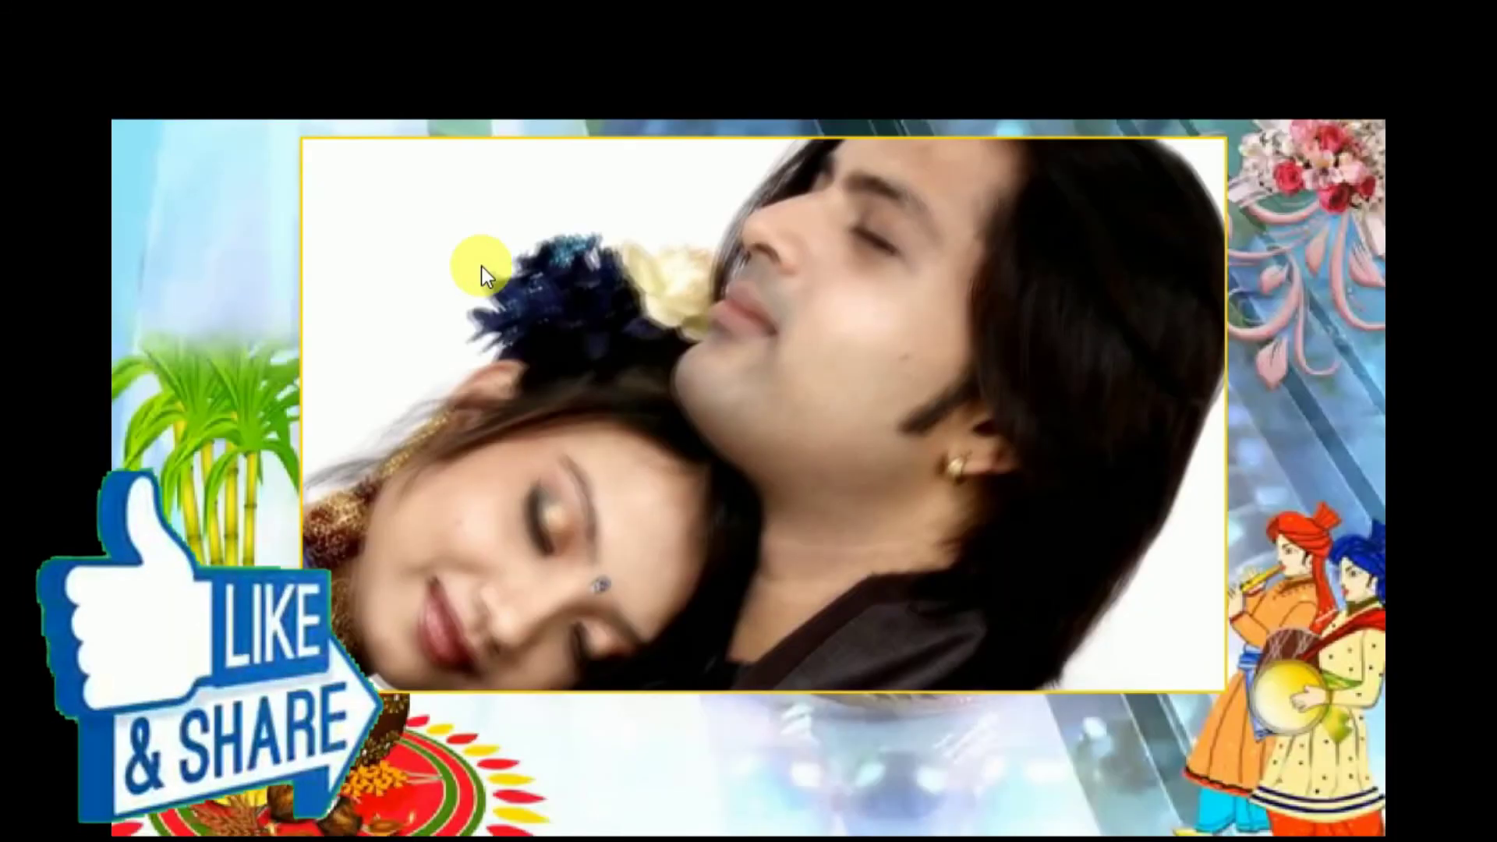
pyautogui.press('Escape')
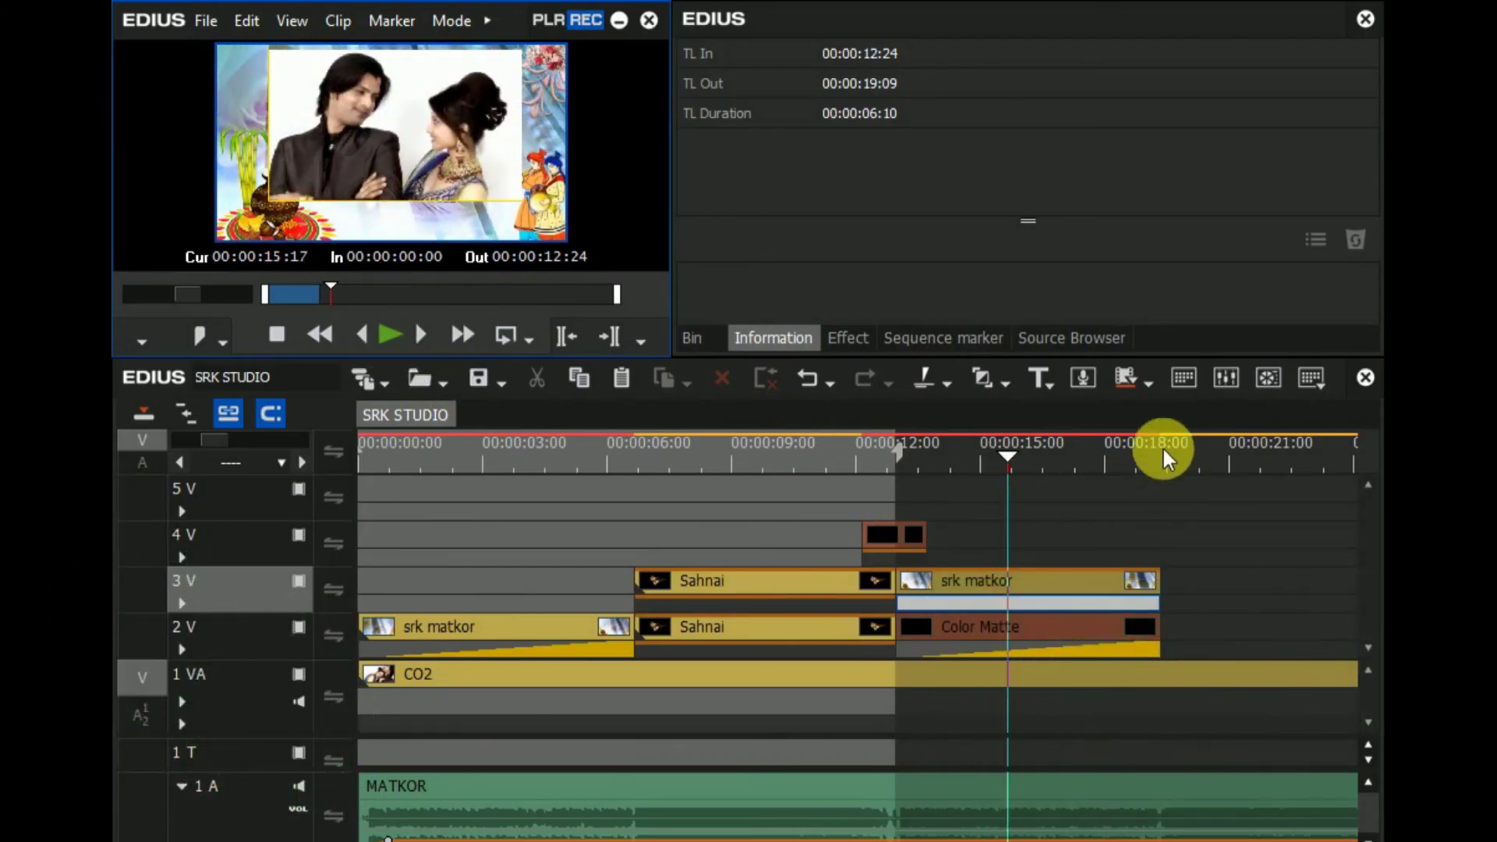
# - Set the timeline's Out point at 00:00:19:09, the end of the masked srk matkor clip
pyautogui.click(1162, 446)
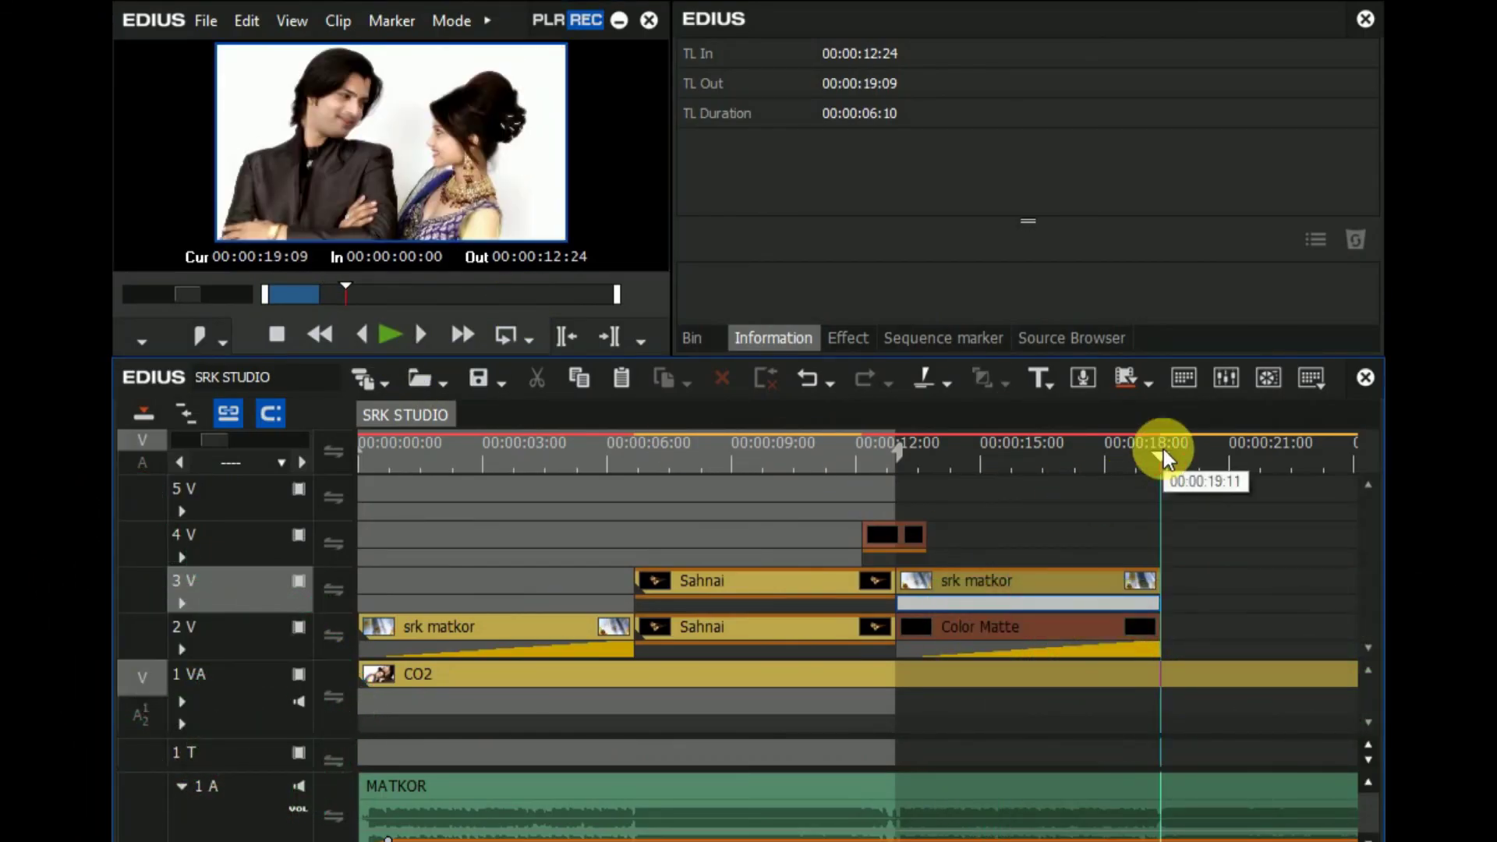
pyautogui.press('o')
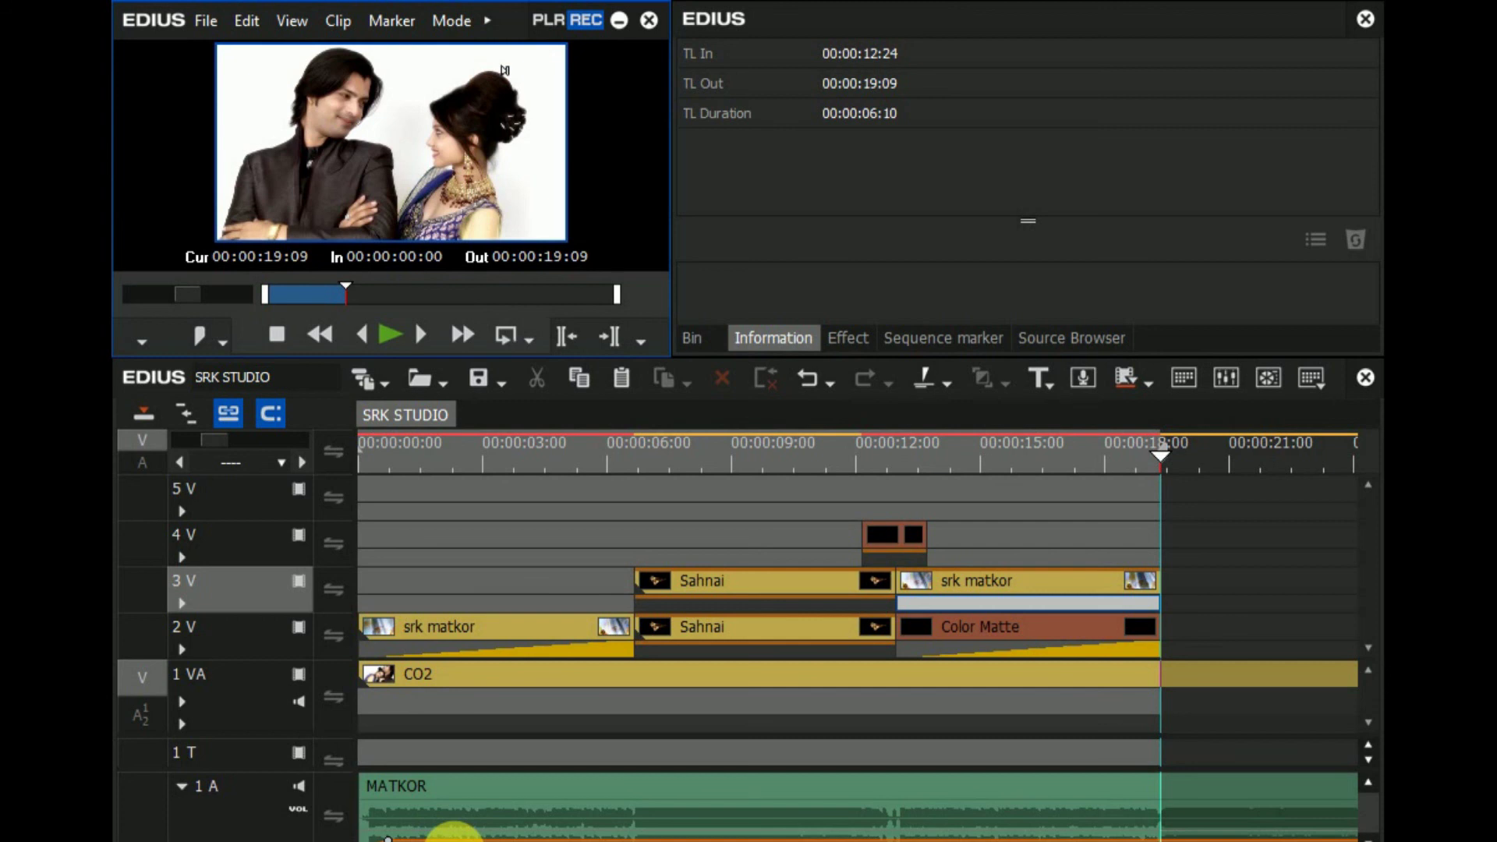
pyautogui.hscroll(5, 452, 833)
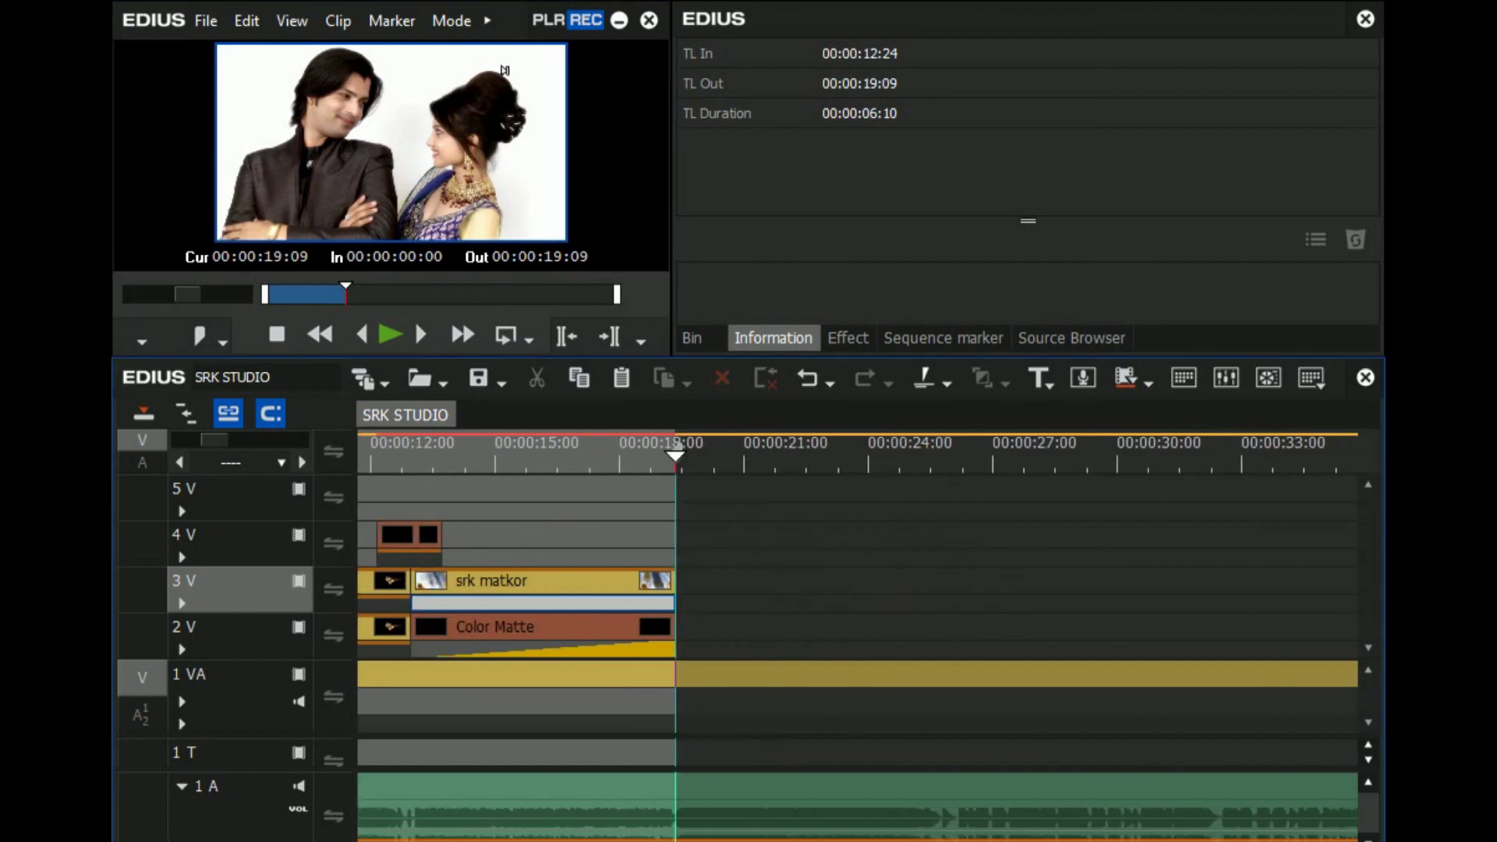
pyautogui.hscroll(6, 452, 833)
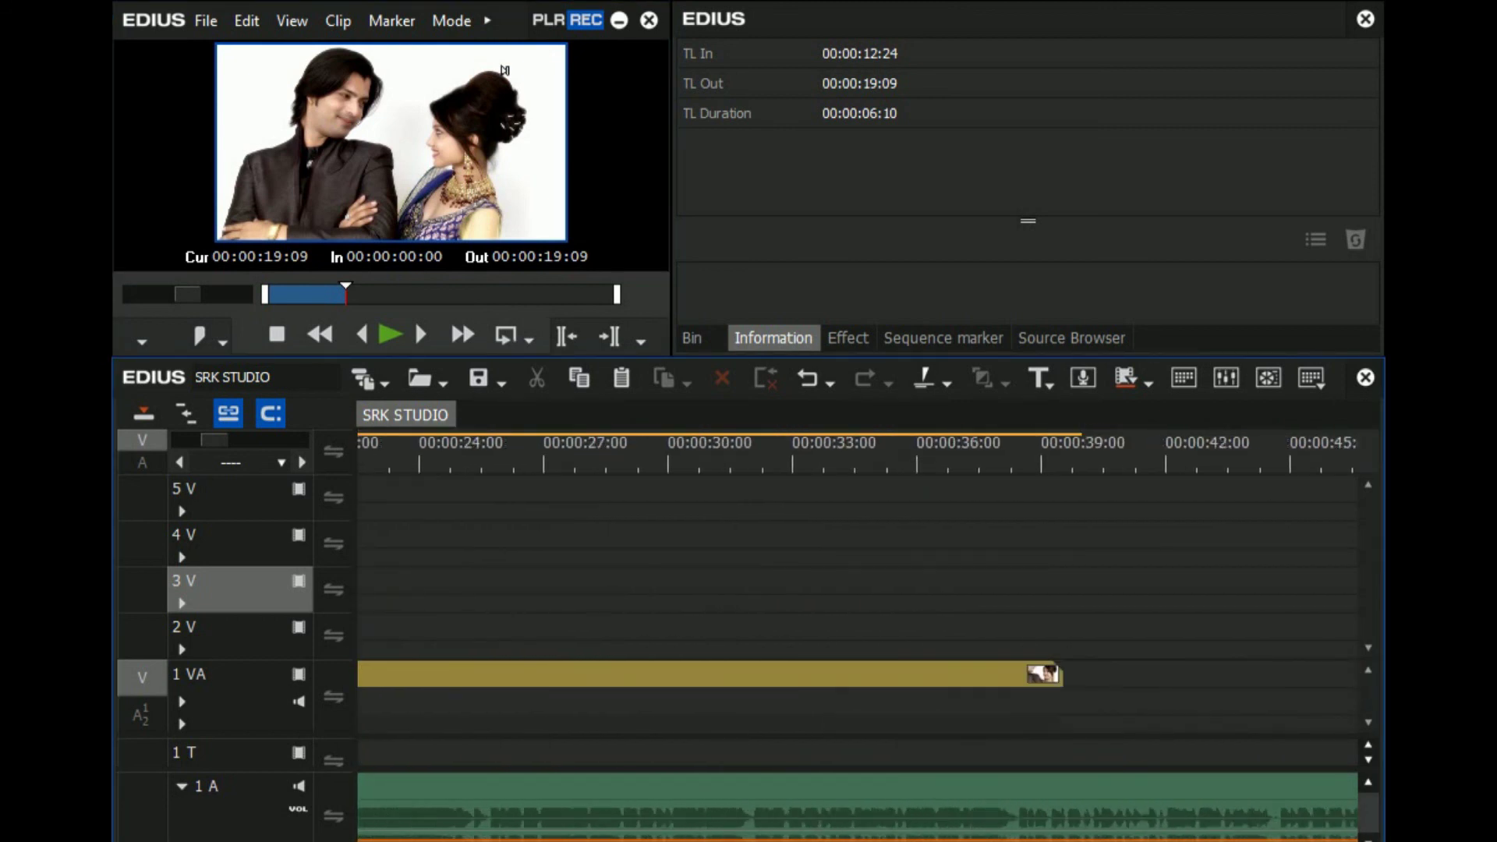
pyautogui.hscroll(-11, 388, 838)
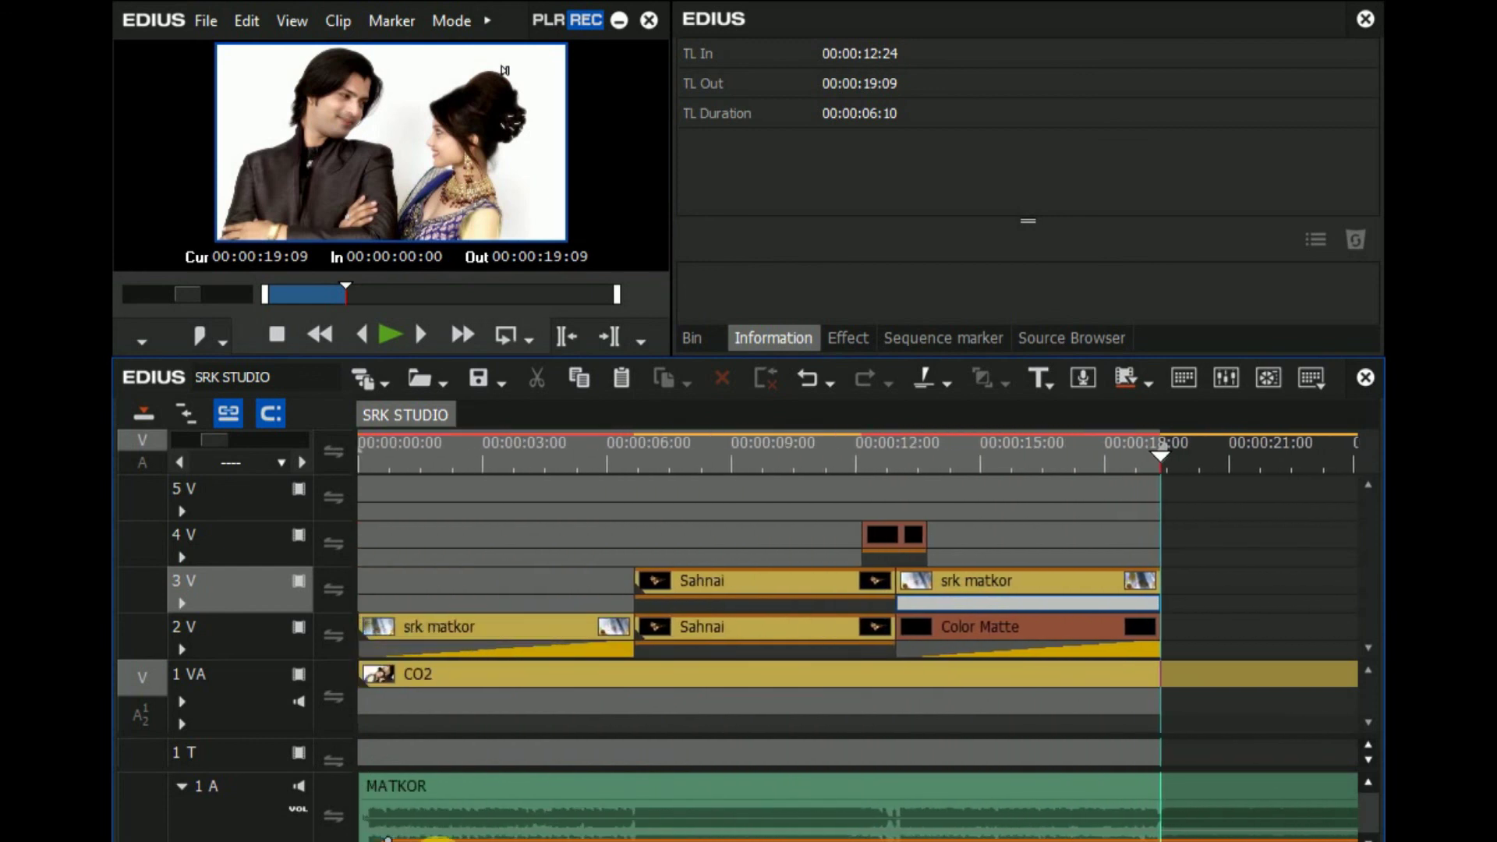